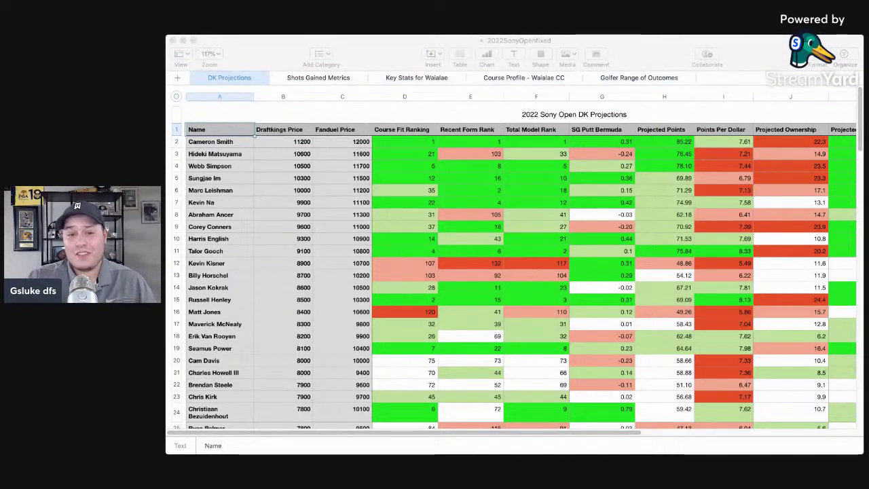
# - Review Cameron Smith's entry beneath the Name header on the DK Projections sheet
pyautogui.click(201, 141)
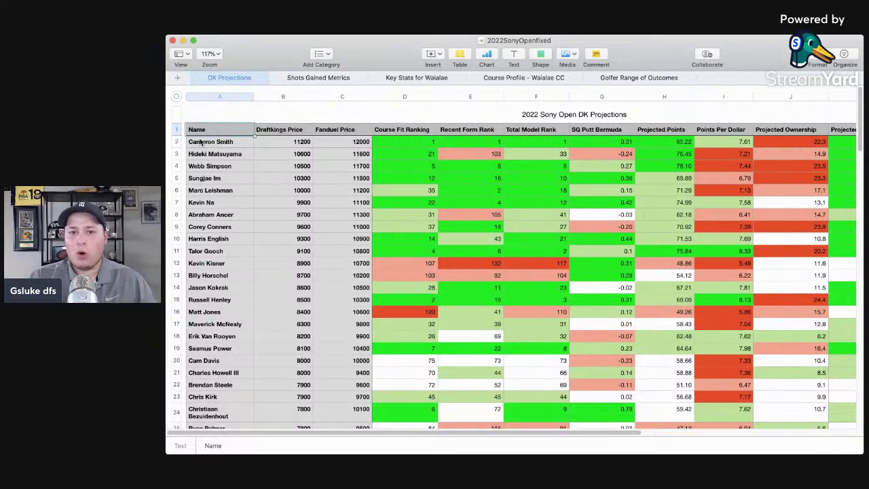
pyautogui.click(204, 143)
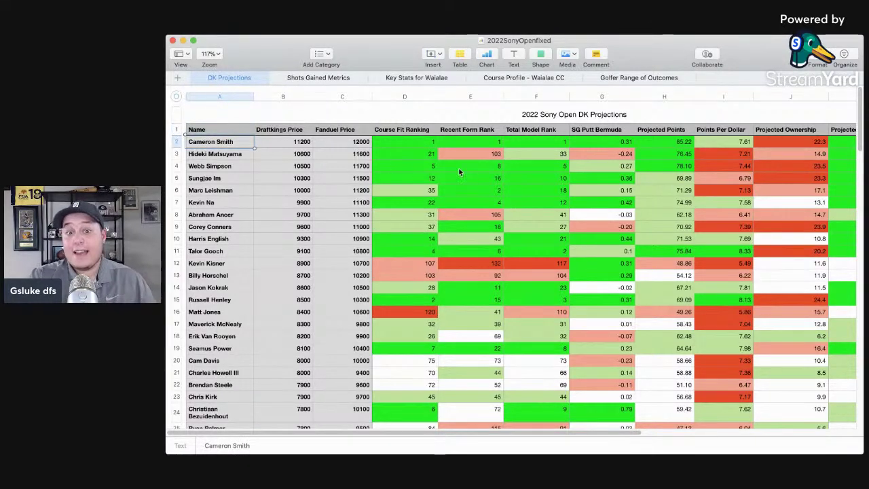
pyautogui.click(219, 127)
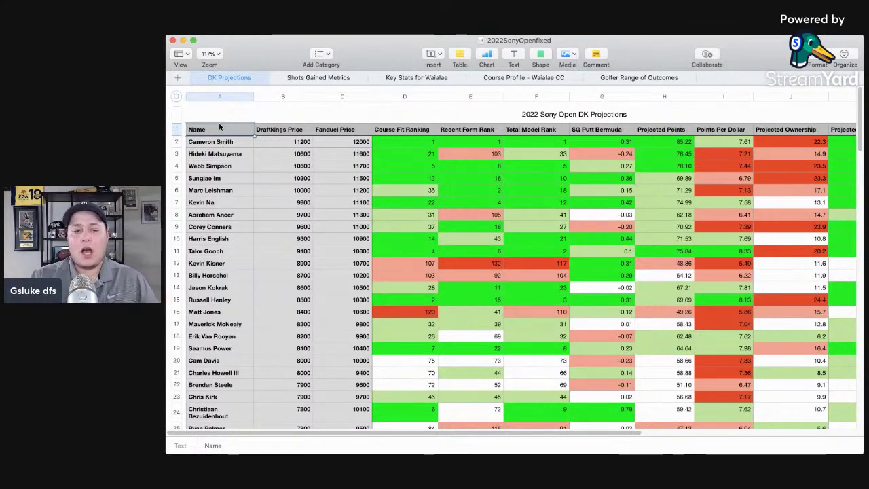
# - View the Key Stats for Waialae sheet and review its listed stats, including SG APP, Driving ACCY and 3 putt avoidance
pyautogui.click(310, 80)
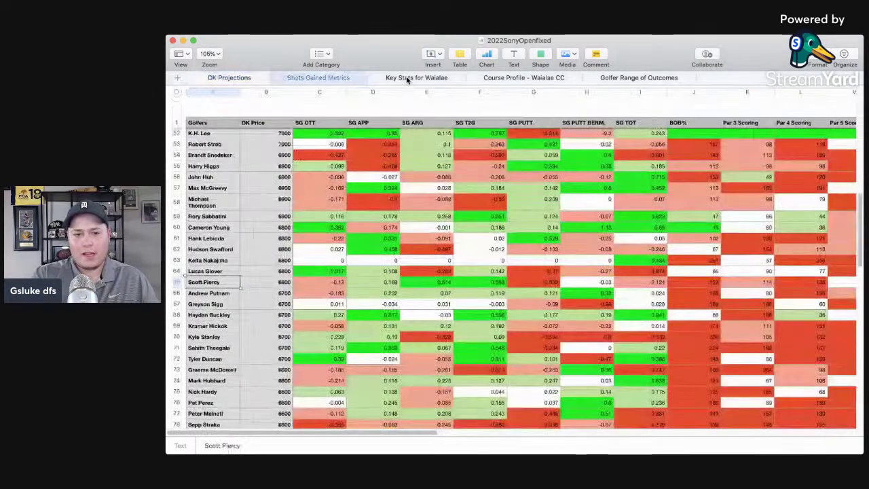
pyautogui.click(408, 79)
pyautogui.click(251, 133)
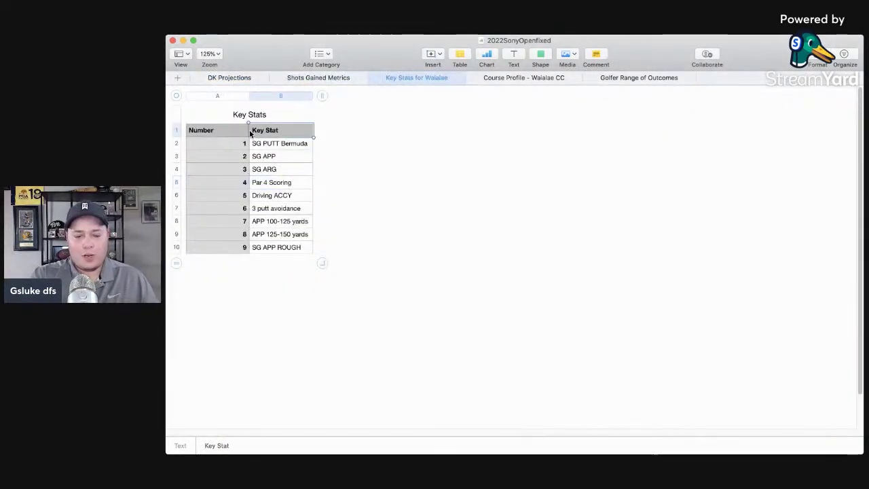
pyautogui.click(281, 157)
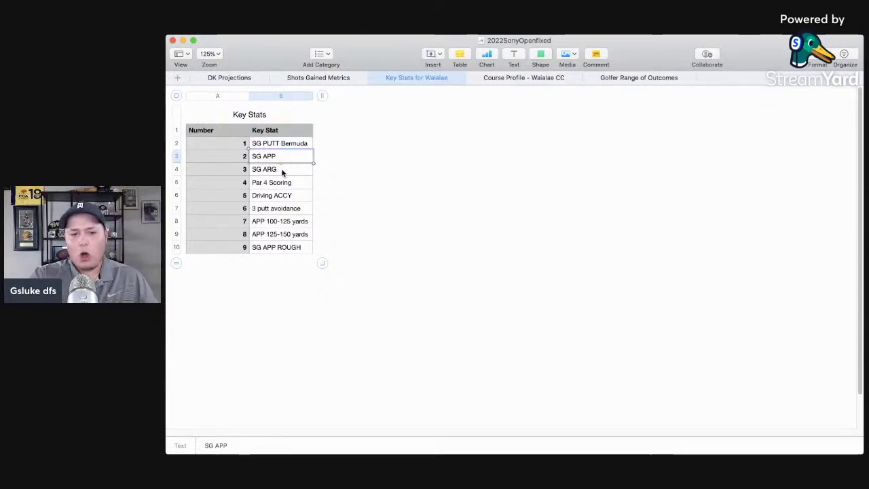
pyautogui.click(281, 195)
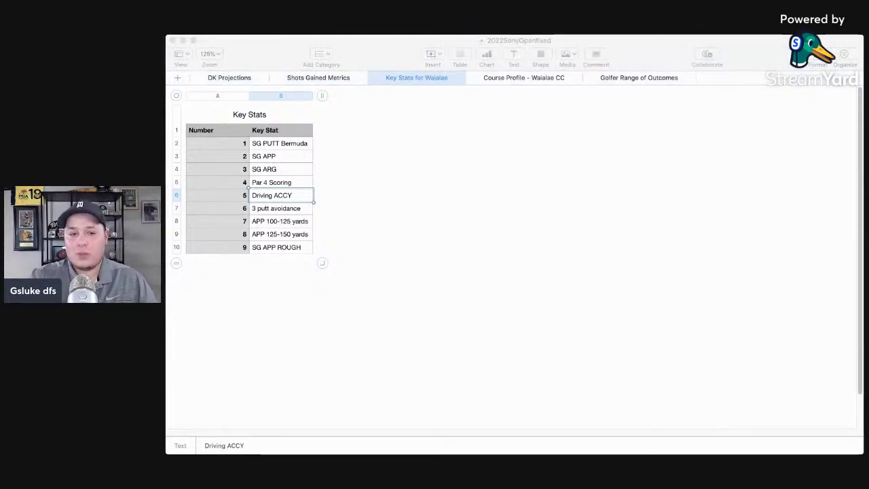
pyautogui.click(185, 217)
pyautogui.click(264, 208)
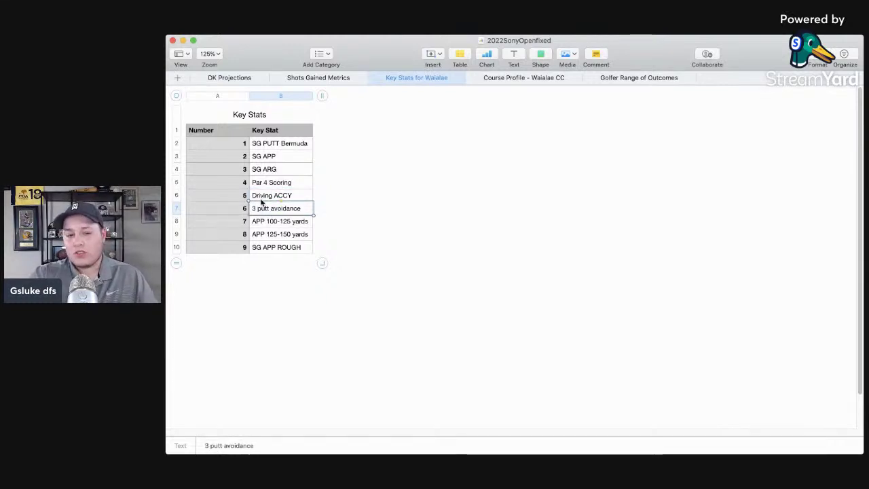
# - Return to the DK Projections sheet and review its header columns across to Cameron Smith's player pool entry
pyautogui.click(232, 78)
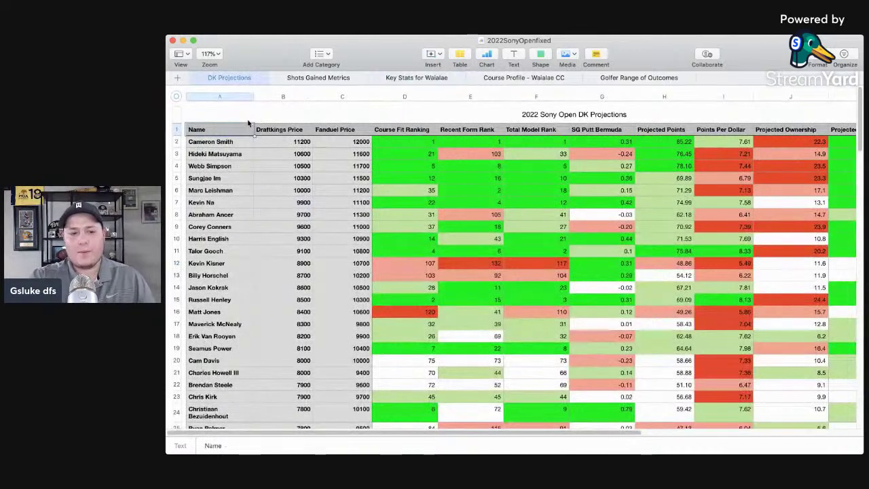
pyautogui.click(176, 129)
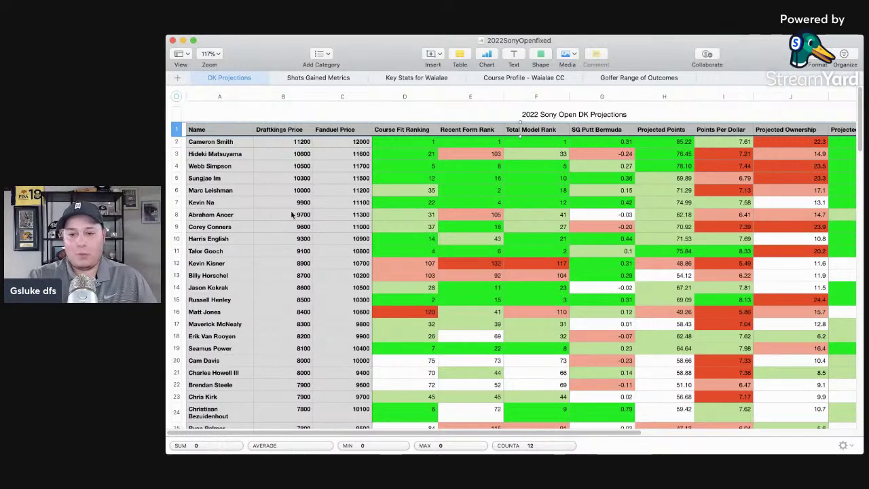
pyautogui.hscroll(3, 677, 193)
pyautogui.hscroll(3, 677, 193)
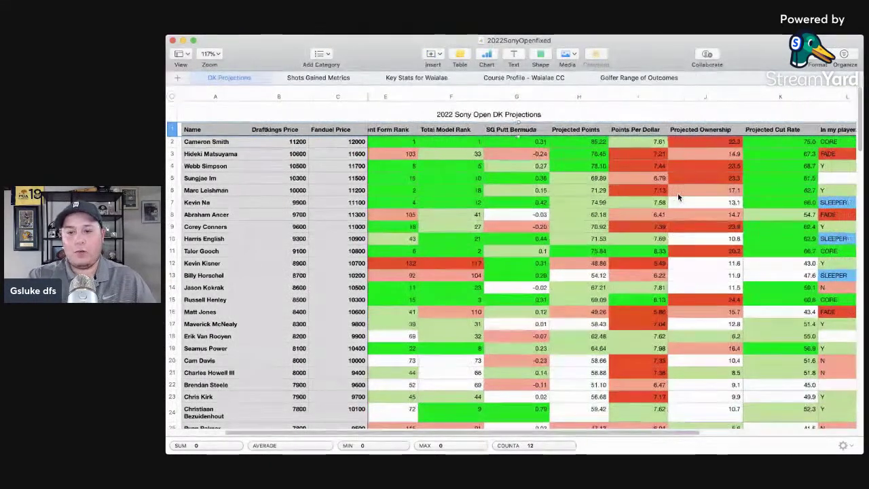
pyautogui.scroll(-3, 708, 203)
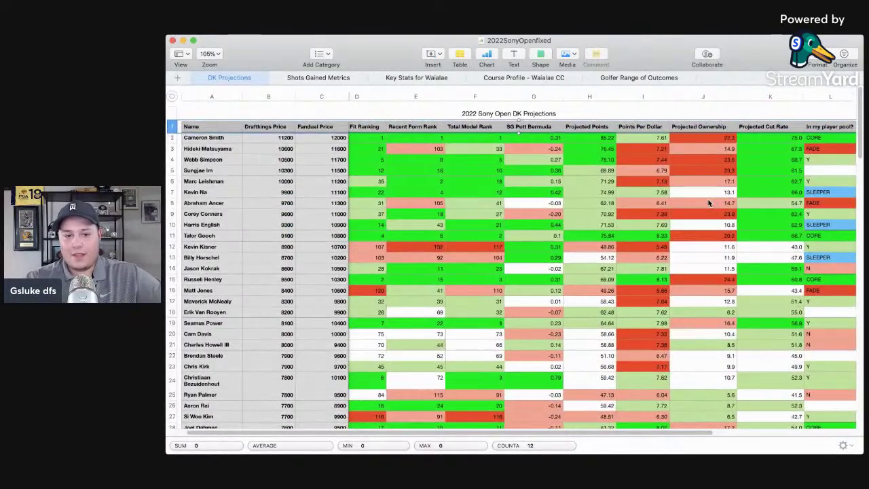
pyautogui.hscroll(-1, 716, 196)
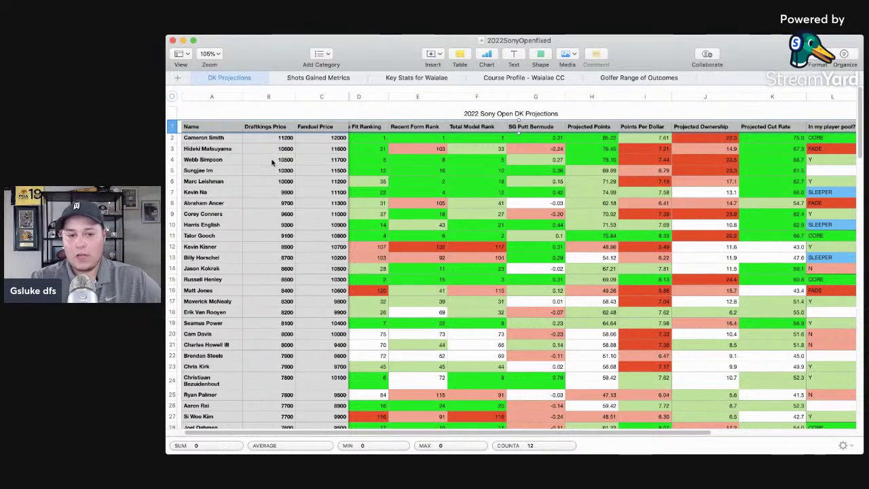
pyautogui.click(824, 138)
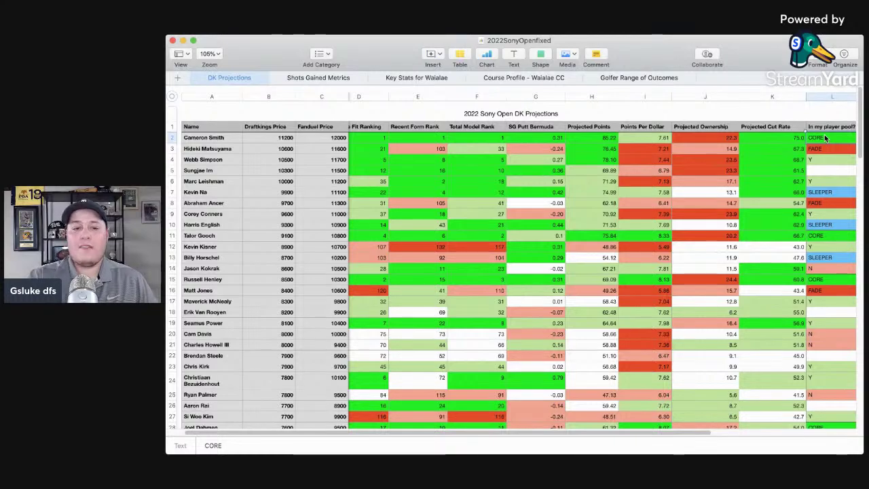
# - View the Shots Gained Metrics sheet and examine the first golfers' stats from SG OTT across to Driving Accuracy
pyautogui.click(331, 79)
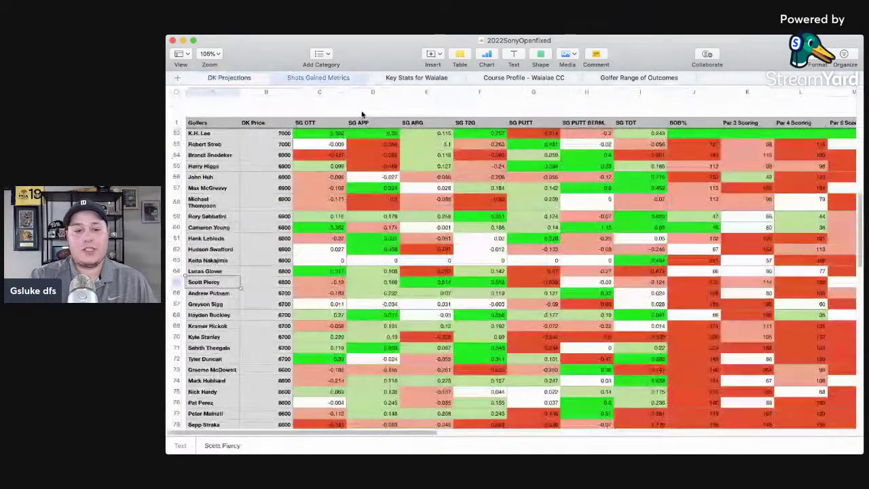
pyautogui.scroll(10, 387, 138)
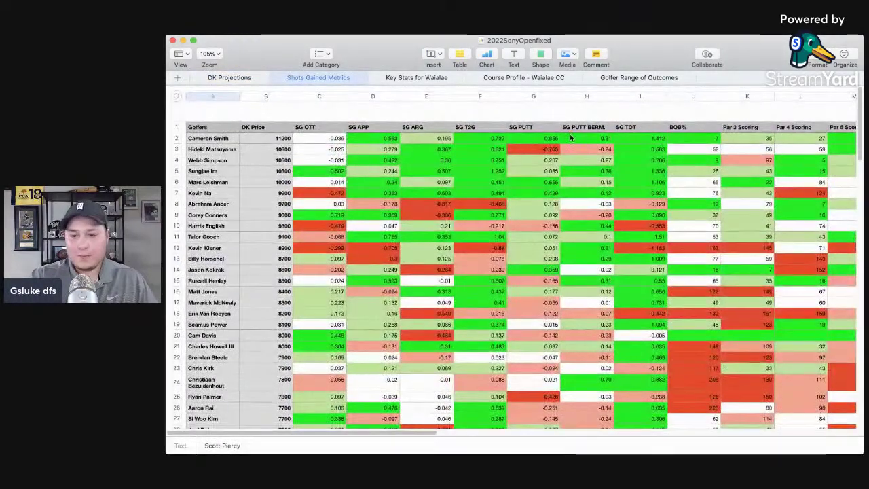
pyautogui.hscroll(5, 570, 138)
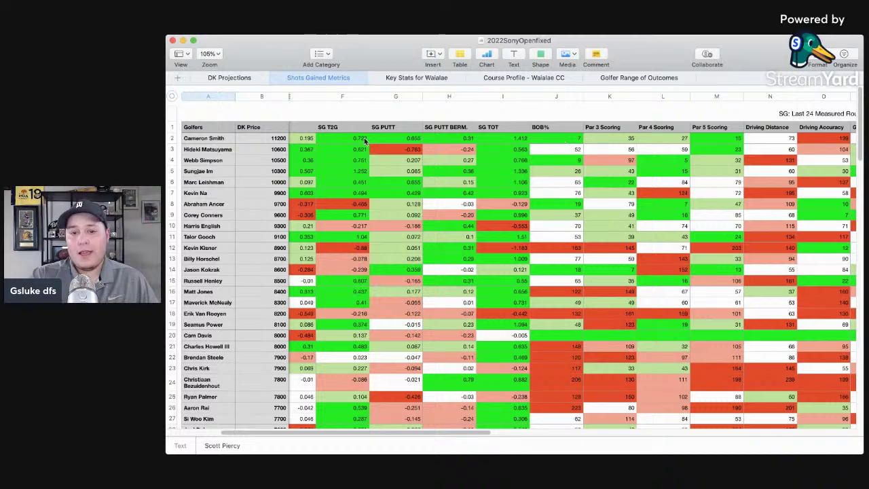
pyautogui.hscroll(10, 577, 138)
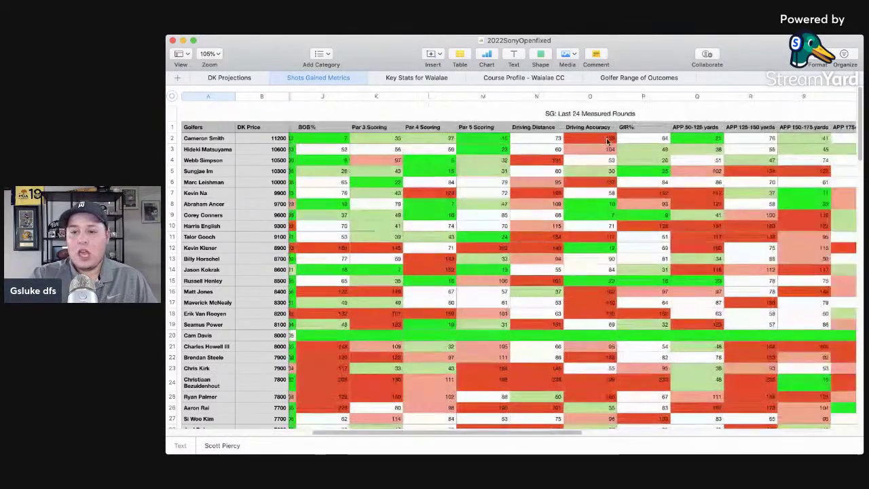
# - Check Cameron Smith's approach ranks for 50-125, 125-150 and 150-175 yards, and his strokes gained values
pyautogui.click(664, 136)
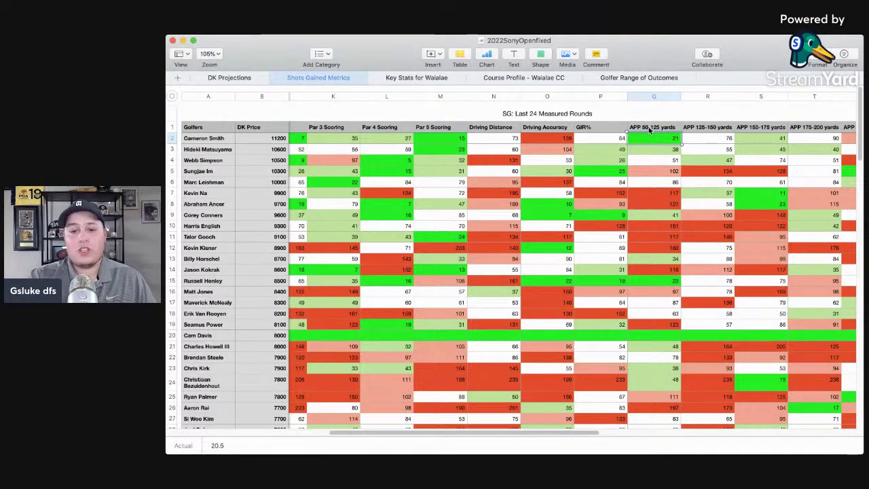
pyautogui.click(712, 142)
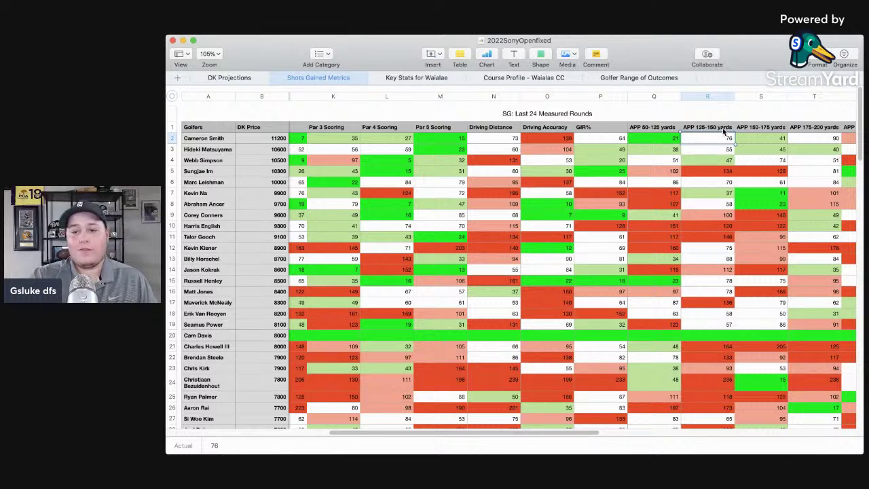
pyautogui.hscroll(2, 749, 137)
pyautogui.click(715, 139)
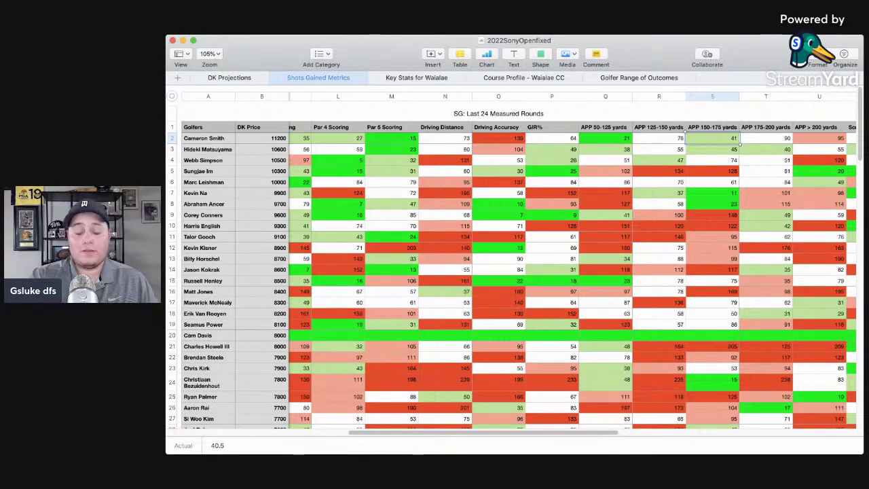
pyautogui.click(195, 209)
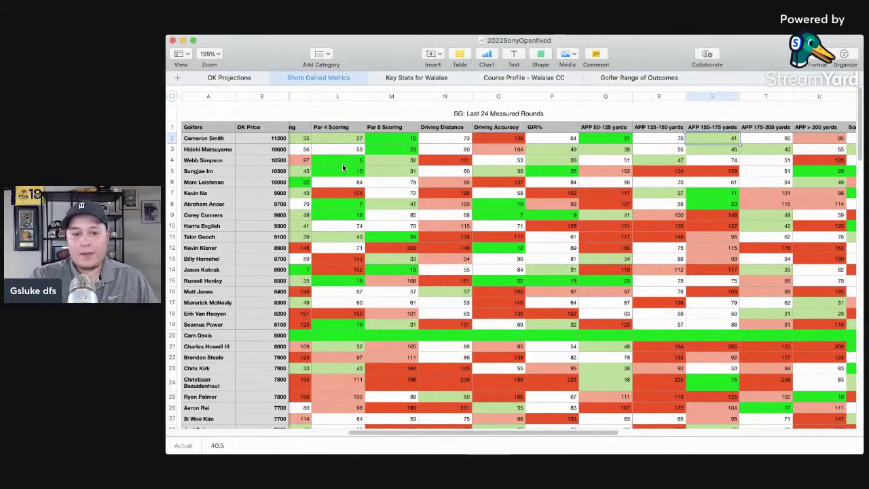
pyautogui.hscroll(-10, 342, 164)
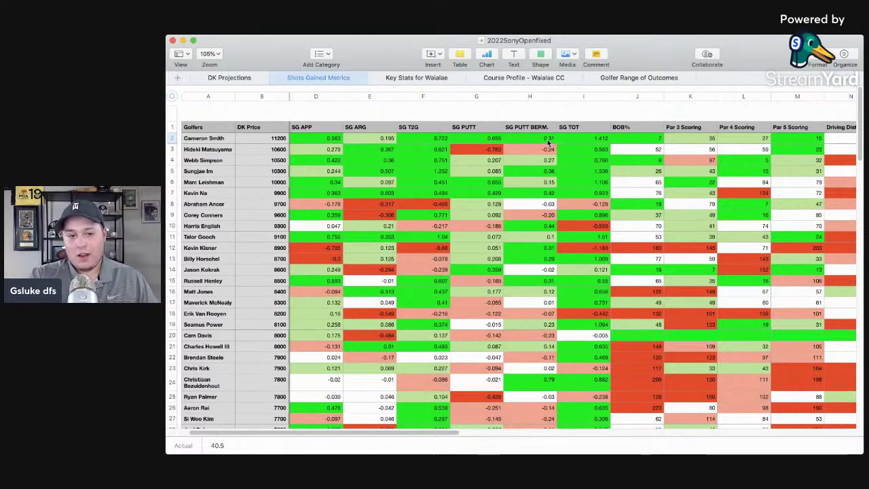
pyautogui.hscroll(-2, 548, 142)
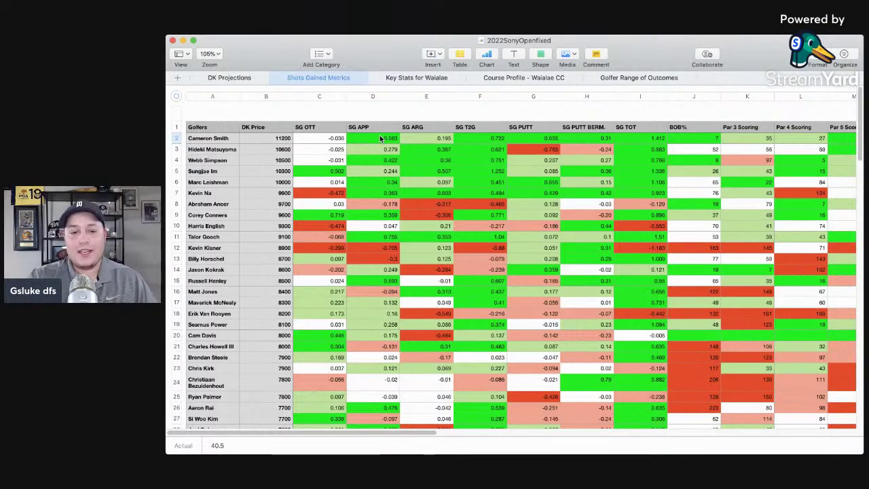
# - Return to the DK Projections sheet and examine Hideki Matsuyama's full row of projections
pyautogui.click(234, 78)
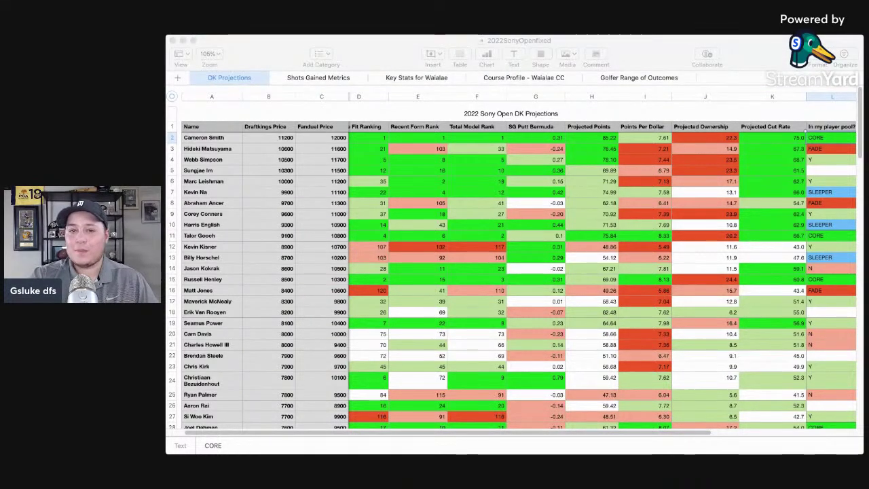
pyautogui.click(192, 170)
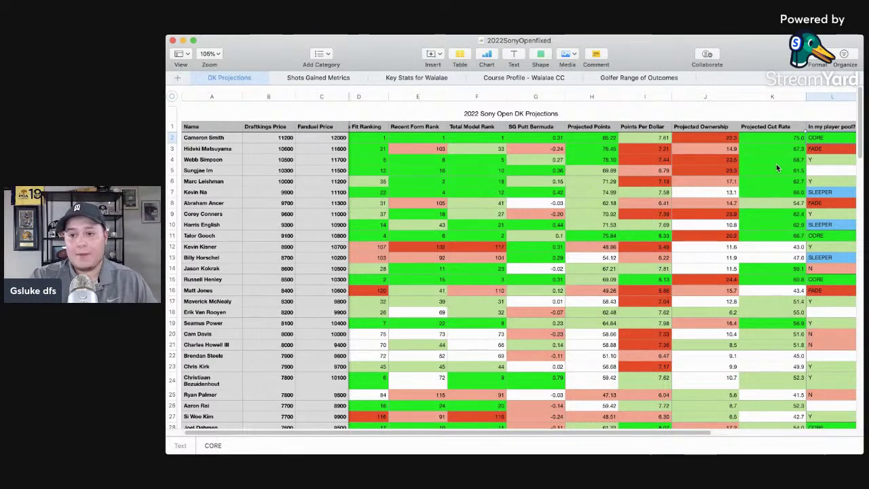
pyautogui.click(174, 149)
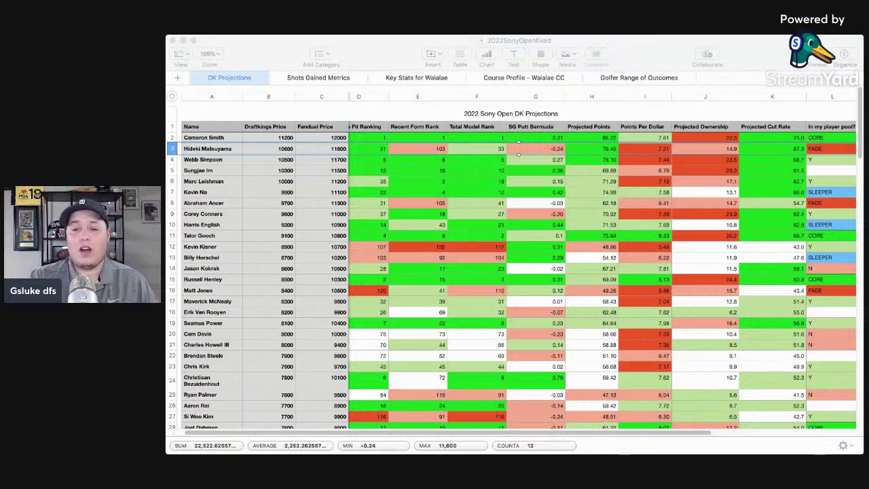
pyautogui.click(172, 226)
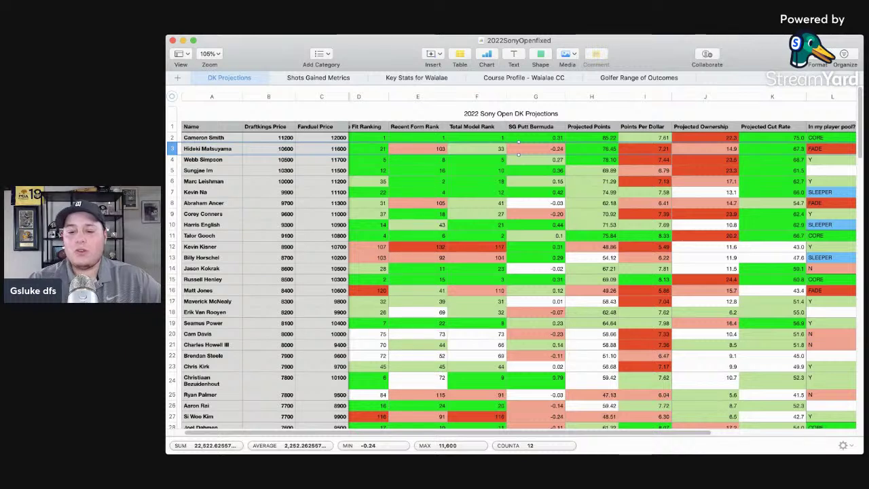
# - Examine Webb Simpson's row on the DK Projections sheet, including his player pool entry, course fit ranking and recent form rank
pyautogui.click(827, 161)
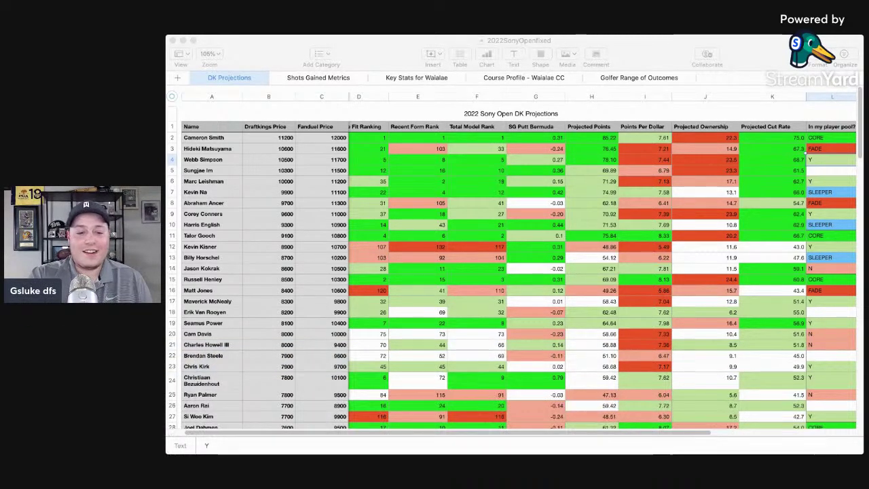
pyautogui.click(194, 230)
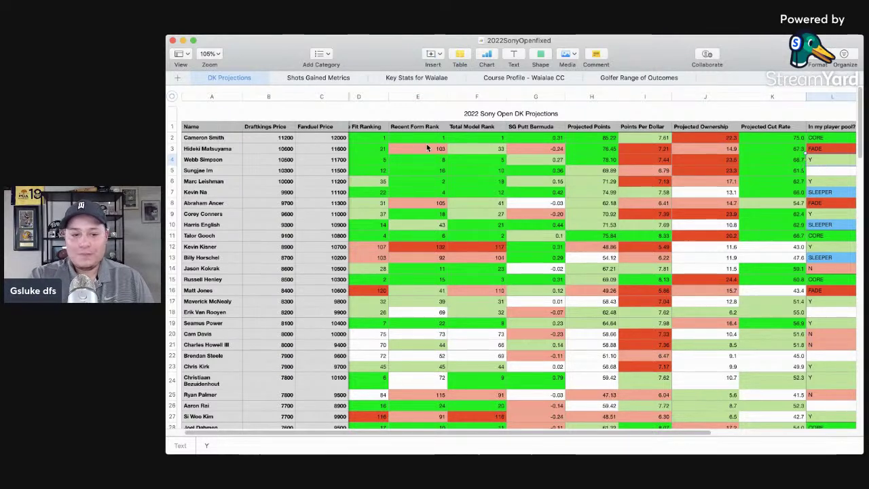
pyautogui.click(209, 149)
pyautogui.click(204, 159)
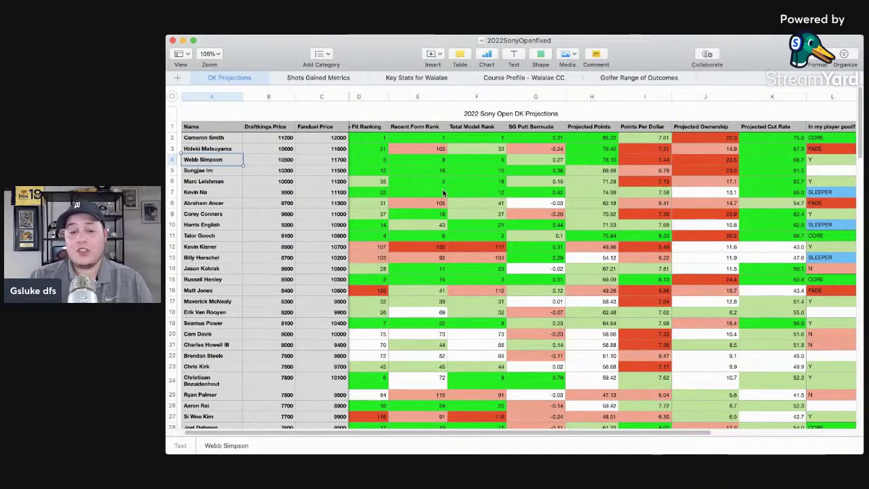
pyautogui.click(378, 163)
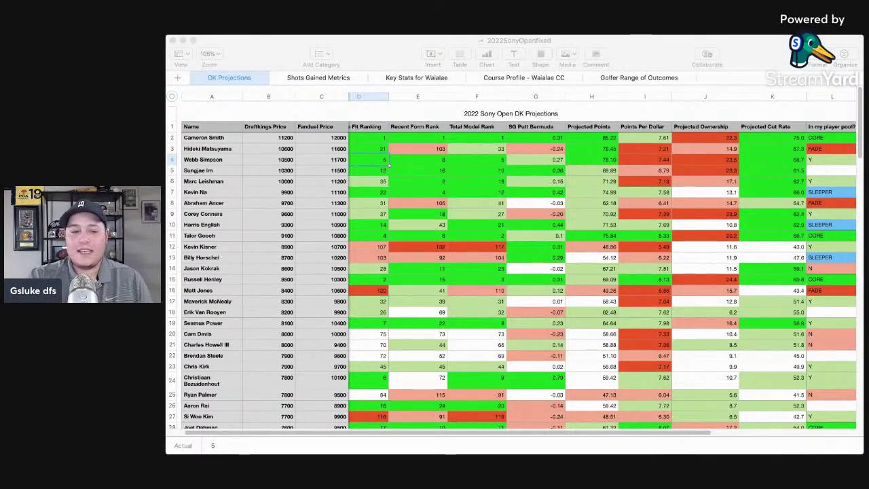
pyautogui.click(180, 179)
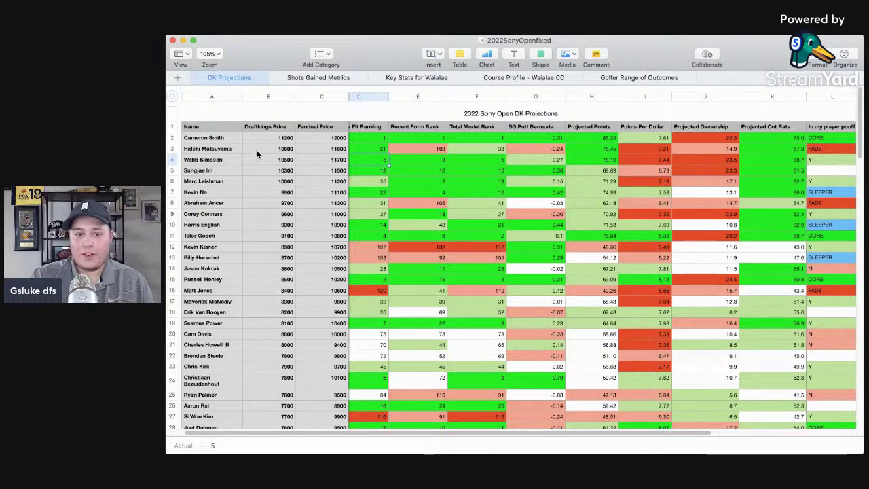
pyautogui.click(414, 161)
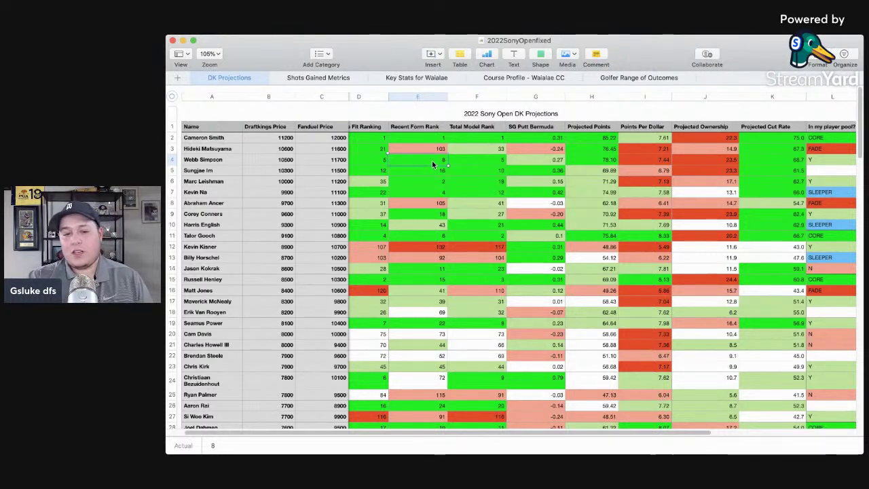
pyautogui.click(232, 160)
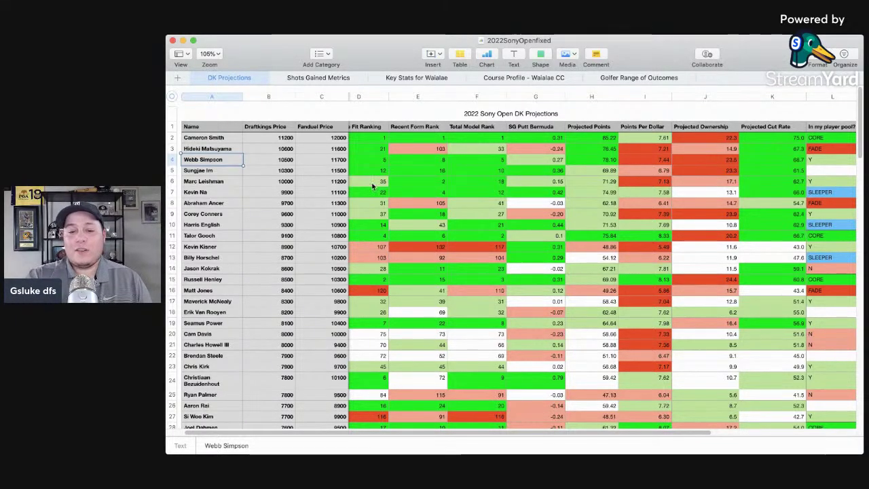
# - Check Webb Simpson's SG Putt Bermuda on DK Projections, and his BOB% and Par 4 Scoring on the Shots Gained Metrics sheet
pyautogui.click(542, 160)
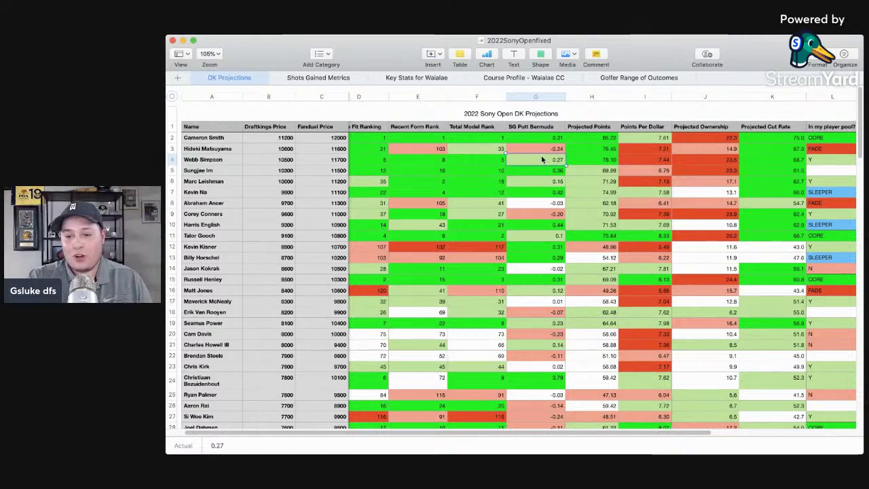
pyautogui.click(311, 78)
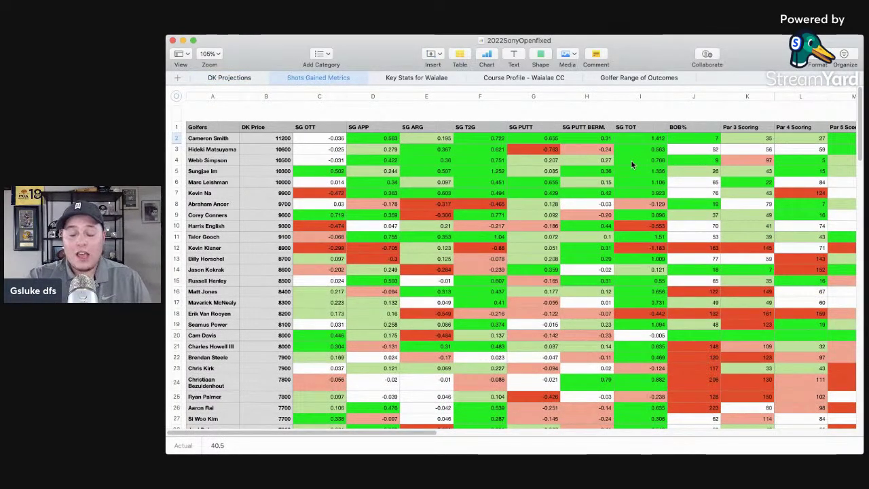
pyautogui.click(692, 163)
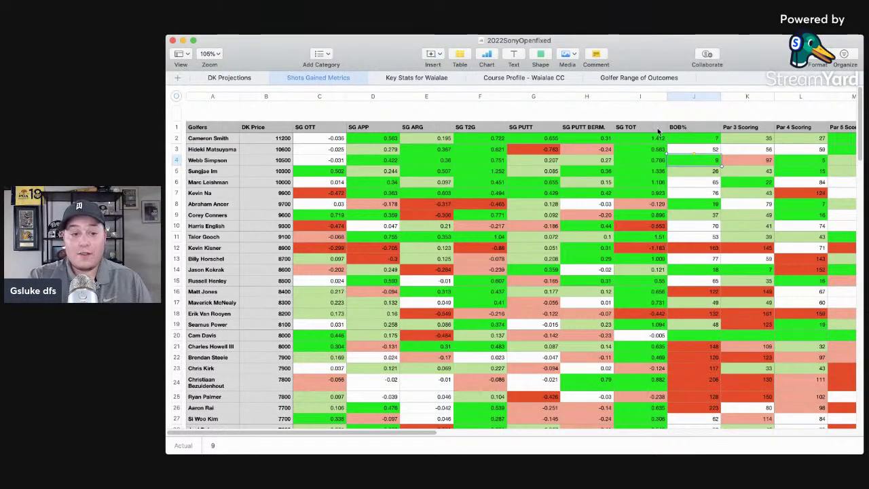
pyautogui.hscroll(5, 584, 153)
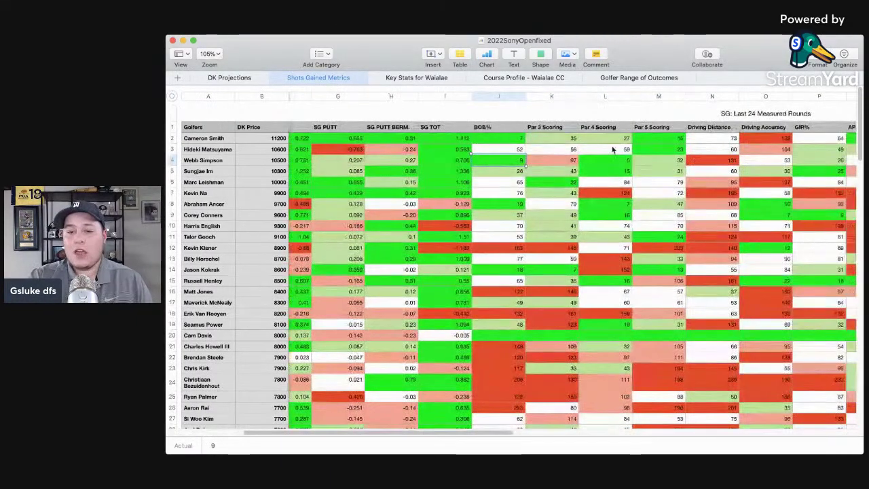
pyautogui.click(615, 161)
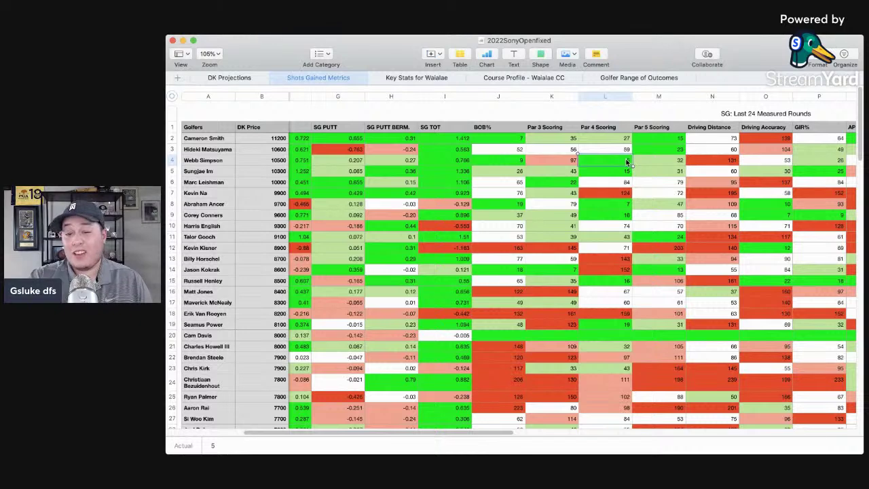
# - Check Webb Simpson's approach ranks for 50-125, 125-150 and 150-175 yards
pyautogui.hscroll(3, 647, 156)
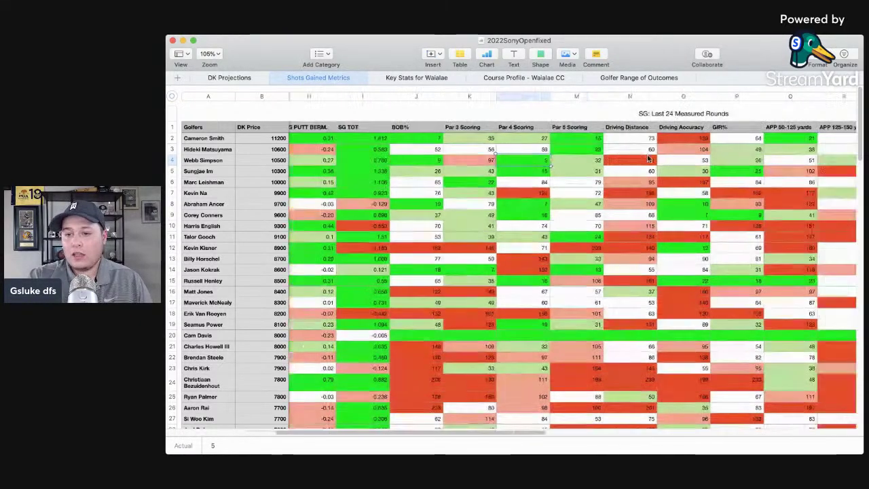
pyautogui.hscroll(1, 647, 158)
pyautogui.click(648, 161)
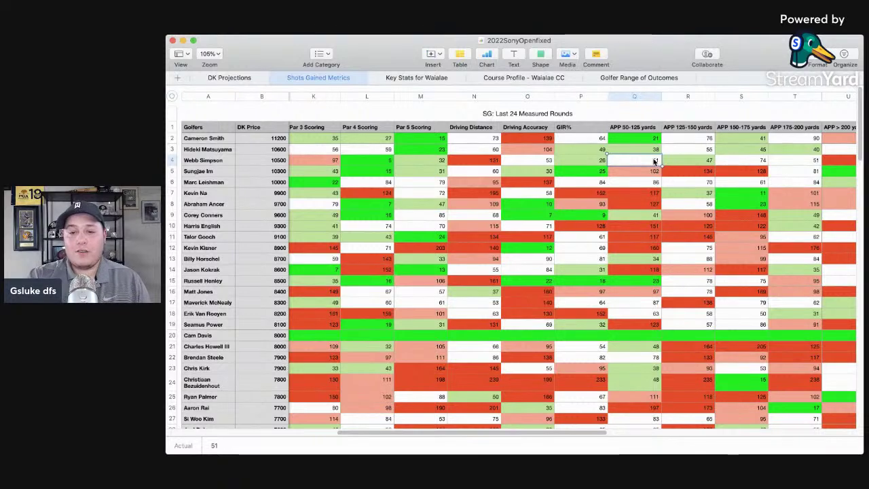
pyautogui.click(709, 162)
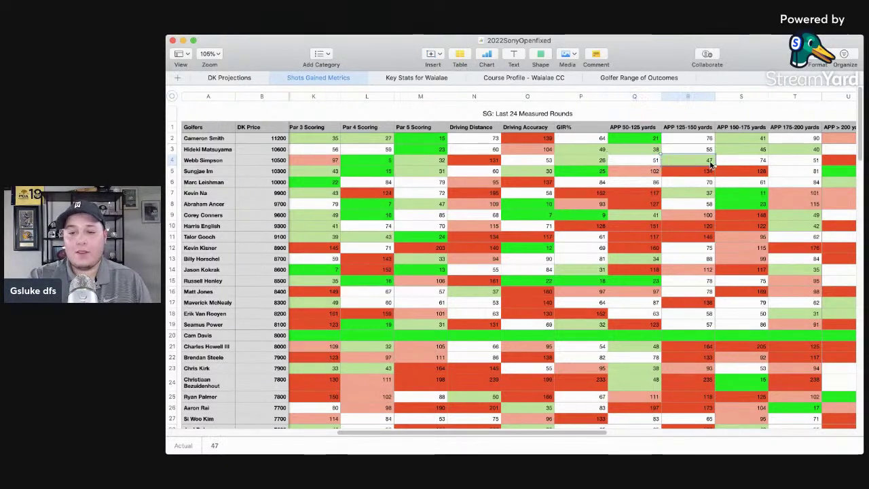
pyautogui.click(764, 159)
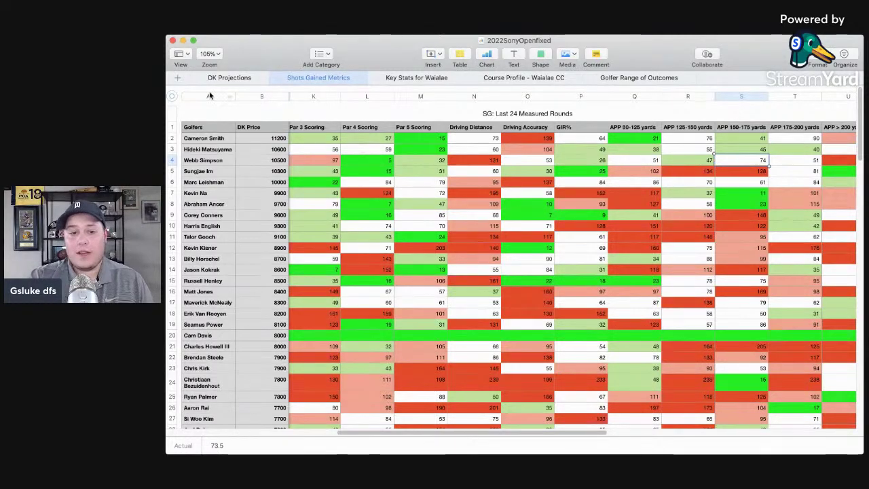
# - Return to the DK Projections sheet and examine Sungjae Im's row of projections against Webb Simpson just above
pyautogui.hscroll(-10, 329, 129)
pyautogui.click(234, 77)
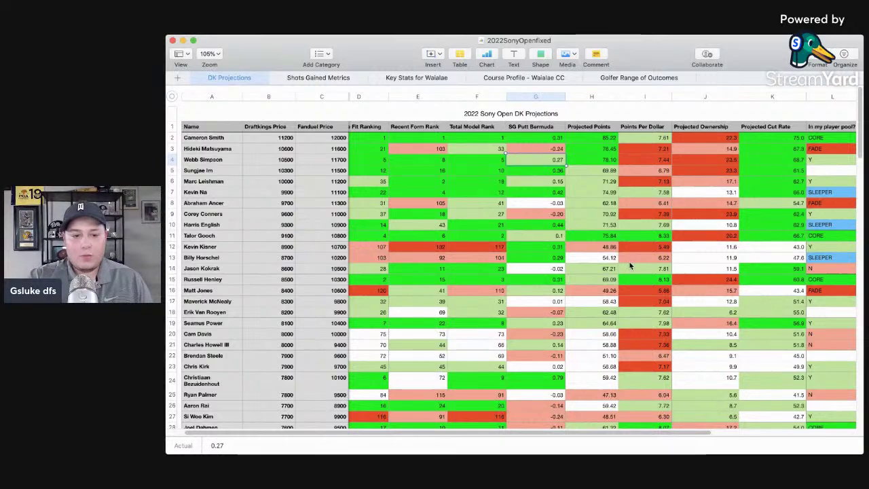
pyautogui.scroll(-1, 442, 215)
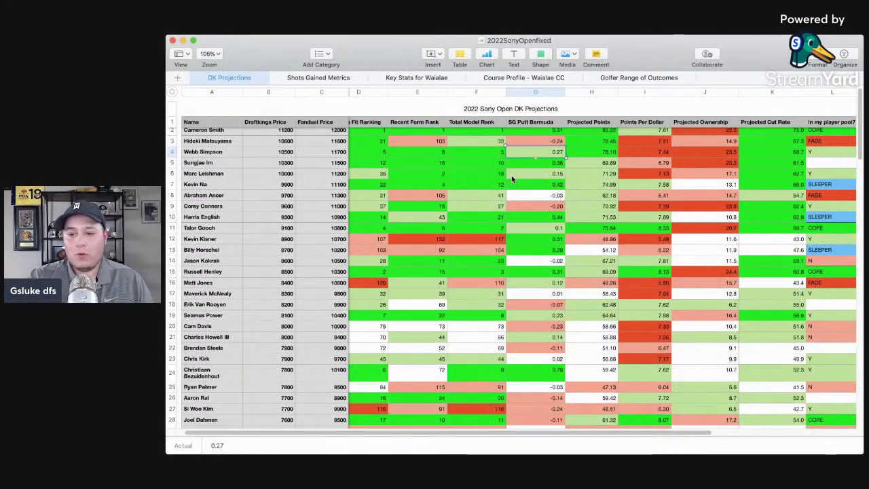
pyautogui.click(172, 162)
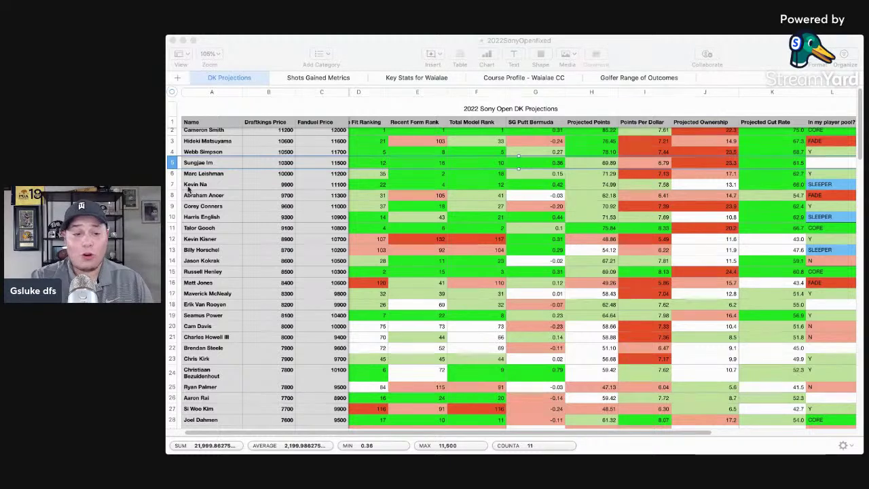
pyautogui.click(427, 183)
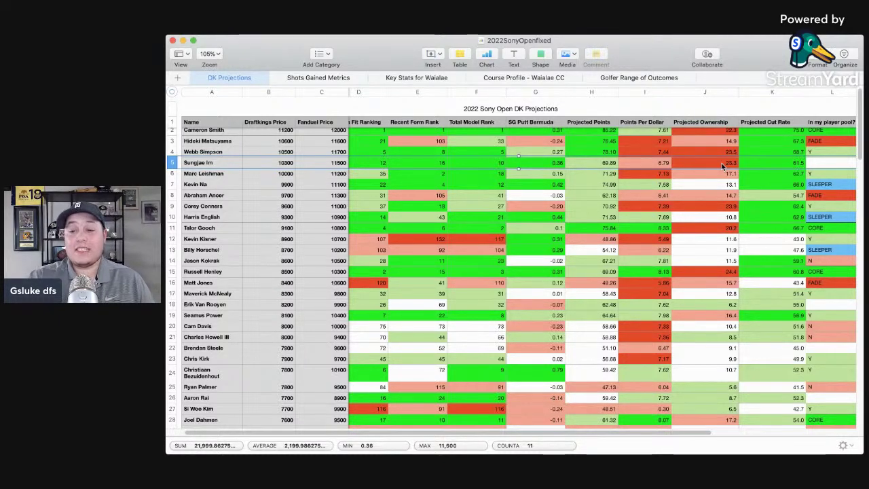
pyautogui.click(196, 153)
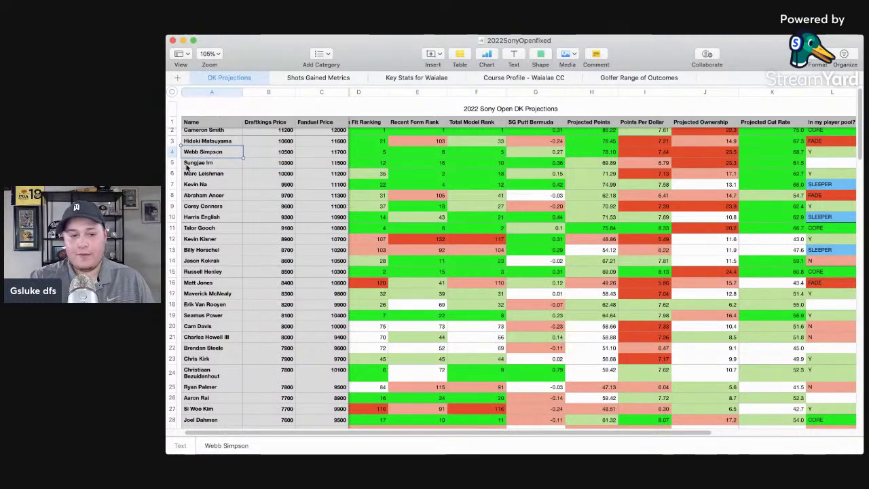
# - Examine Marc Leishman's full row on the DK Projections sheet, including his recent form rank
pyautogui.click(172, 174)
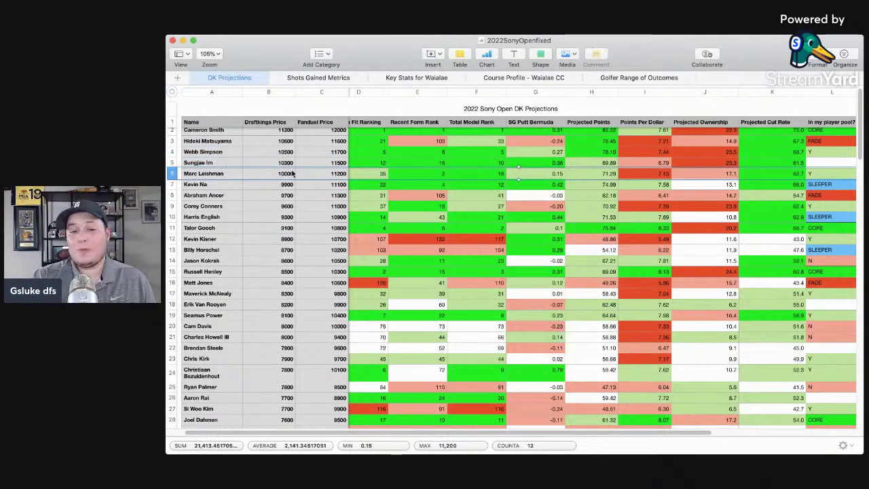
pyautogui.click(421, 177)
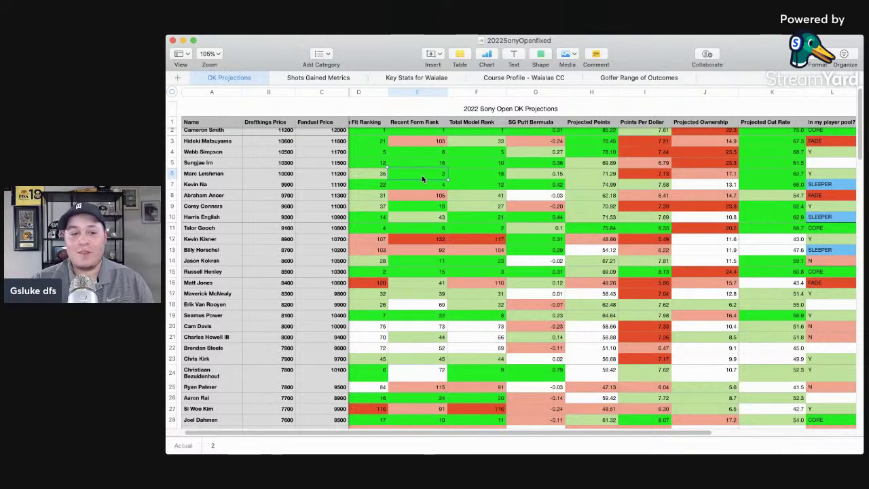
pyautogui.click(174, 173)
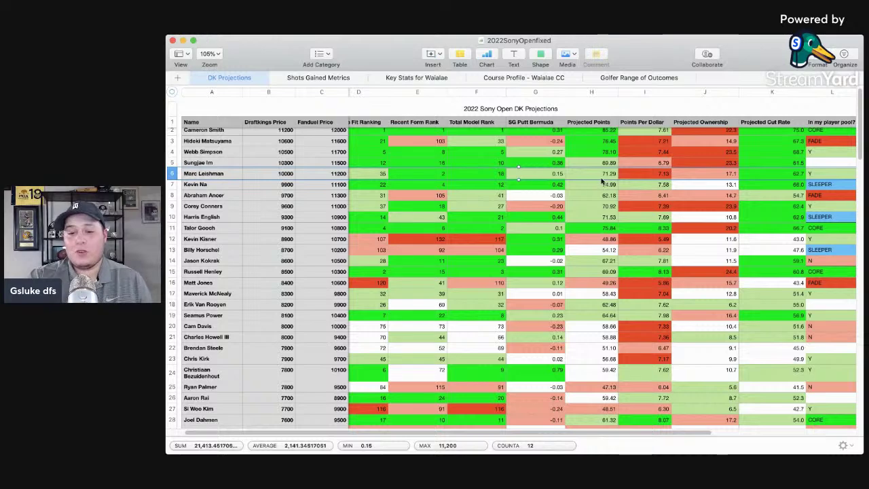
# - Switch to the Shots Gained Metrics sheet and check Marc Leishman's SG APP value
pyautogui.click(323, 80)
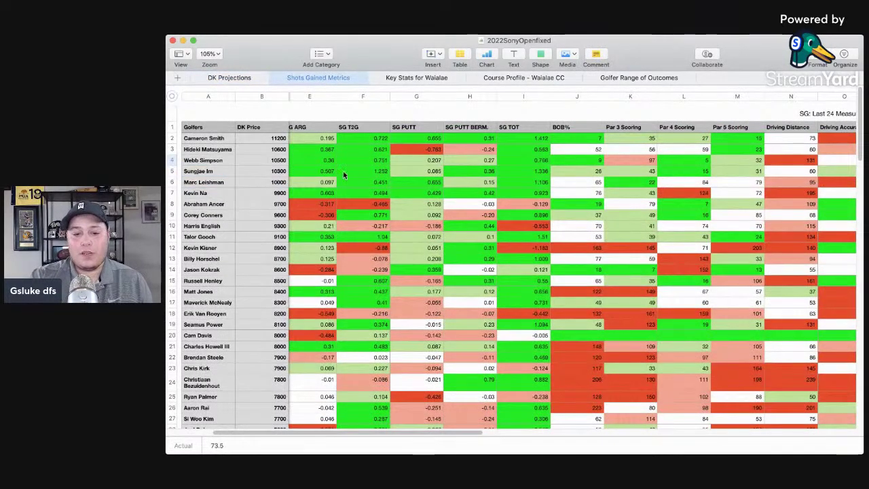
pyautogui.click(375, 173)
pyautogui.hscroll(-3, 375, 175)
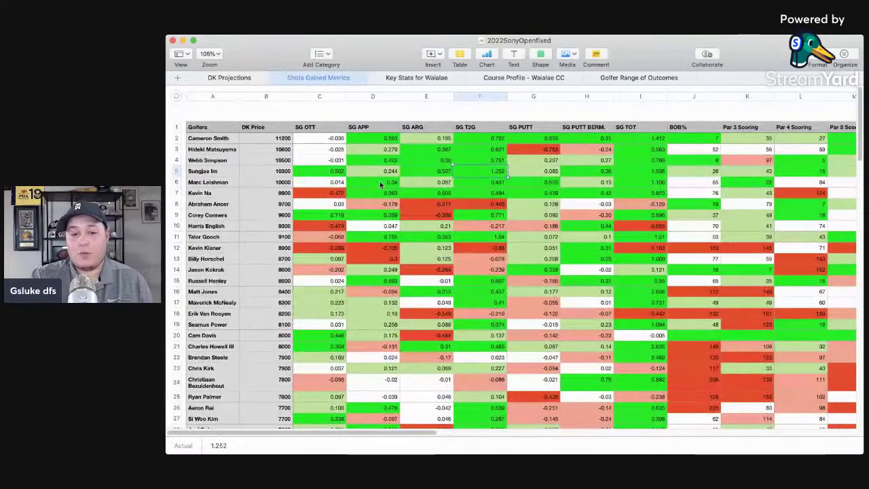
pyautogui.click(375, 182)
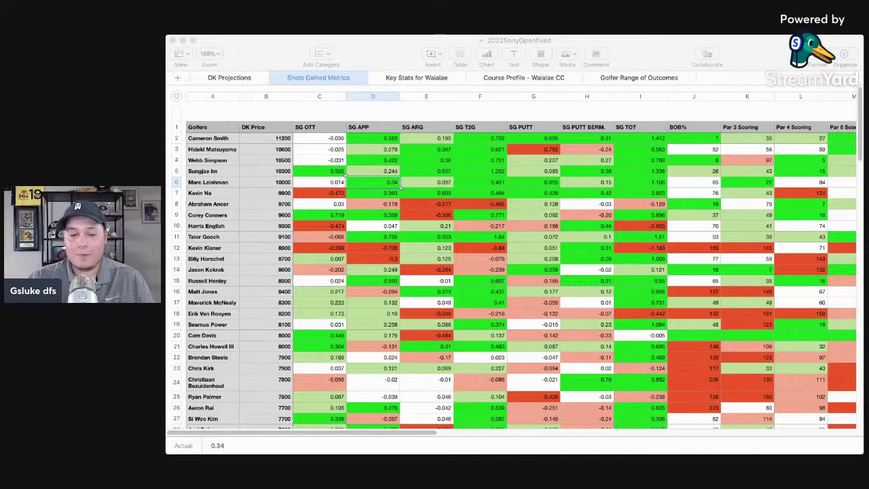
pyautogui.click(190, 197)
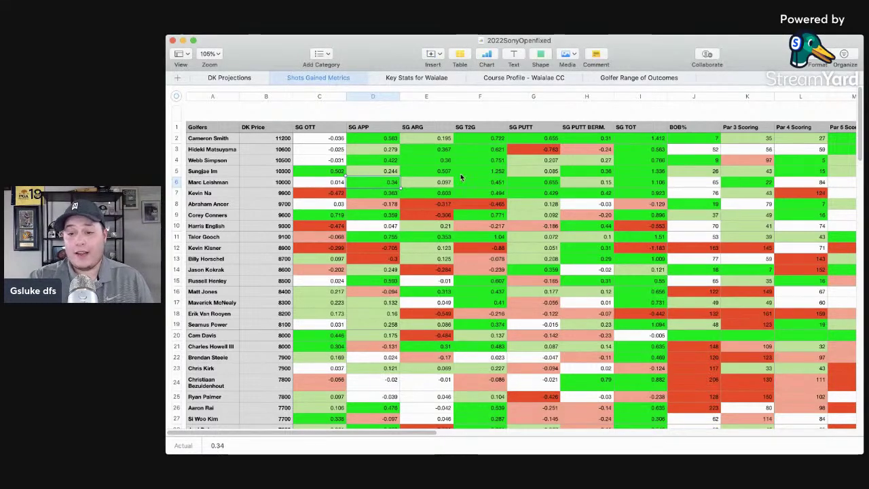
# - Highlight Marc Leishman's row and examine his scoring, driving, approach, scrambling and sand save ranks across to the putting distance columns
pyautogui.hscroll(5, 568, 178)
pyautogui.click(171, 181)
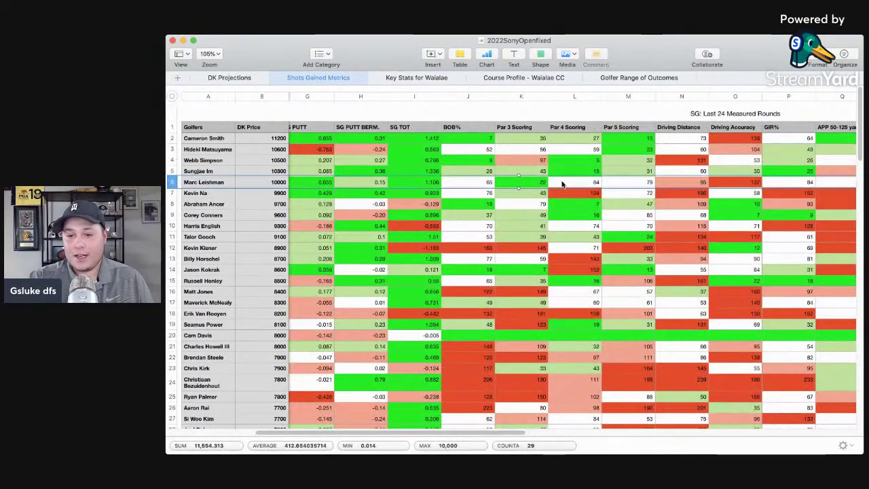
pyautogui.hscroll(5, 563, 184)
pyautogui.hscroll(2, 686, 185)
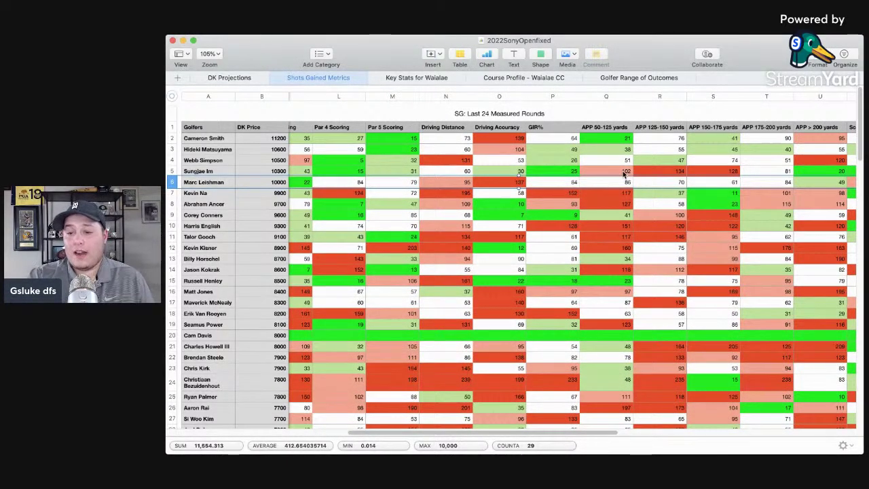
pyautogui.hscroll(3, 638, 173)
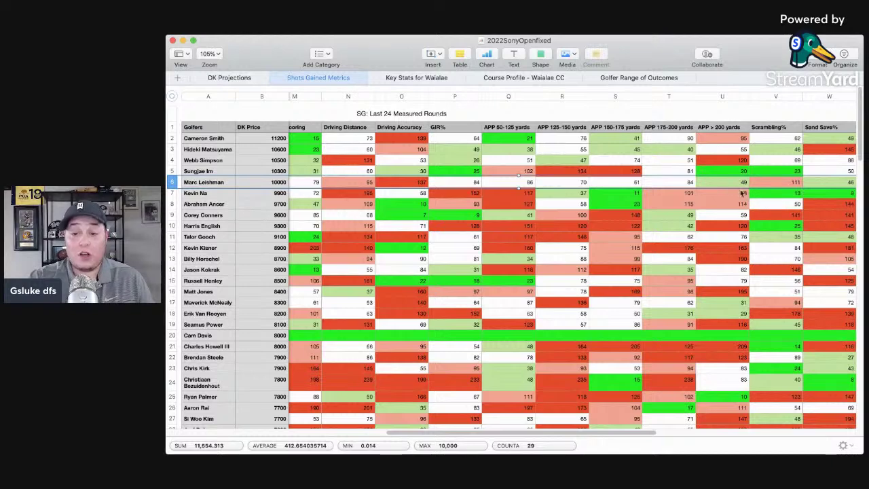
pyautogui.hscroll(4, 750, 204)
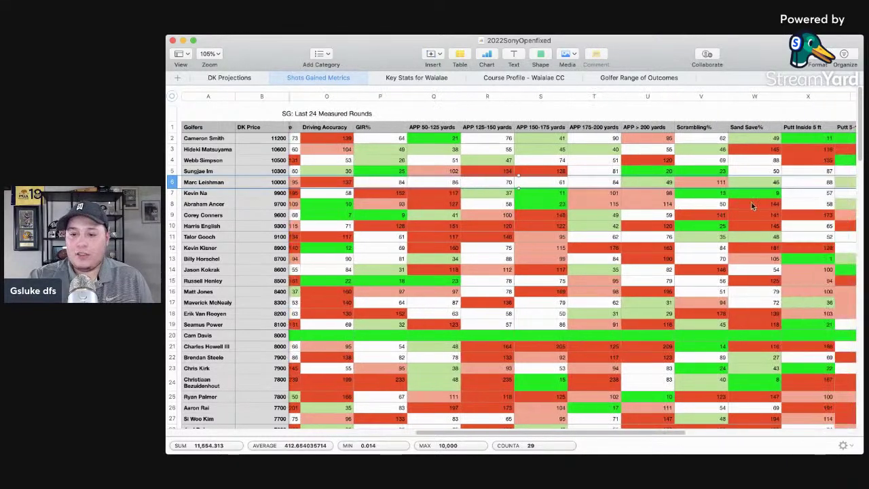
pyautogui.hscroll(4, 711, 182)
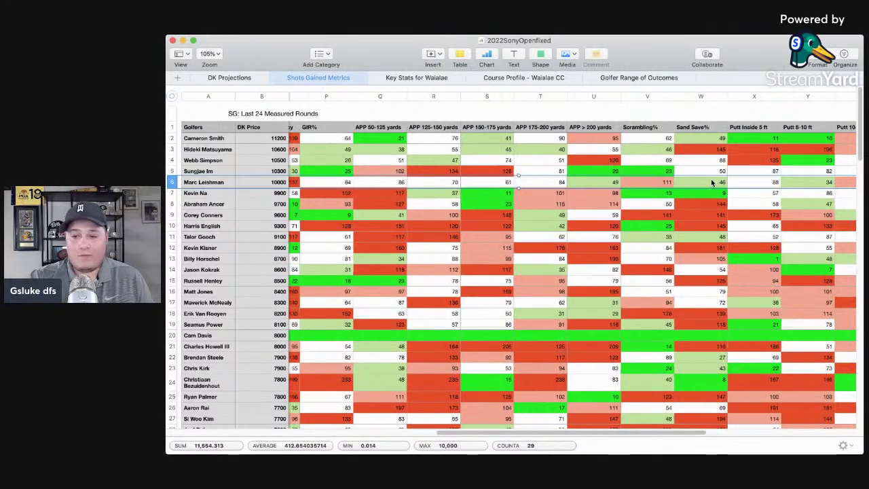
pyautogui.hscroll(2, 711, 182)
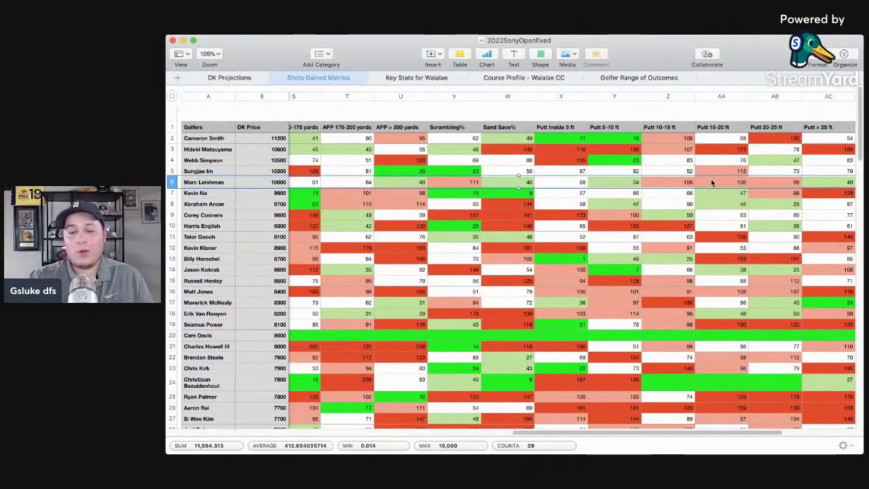
pyautogui.hscroll(-4, 711, 182)
pyautogui.hscroll(-10, 710, 182)
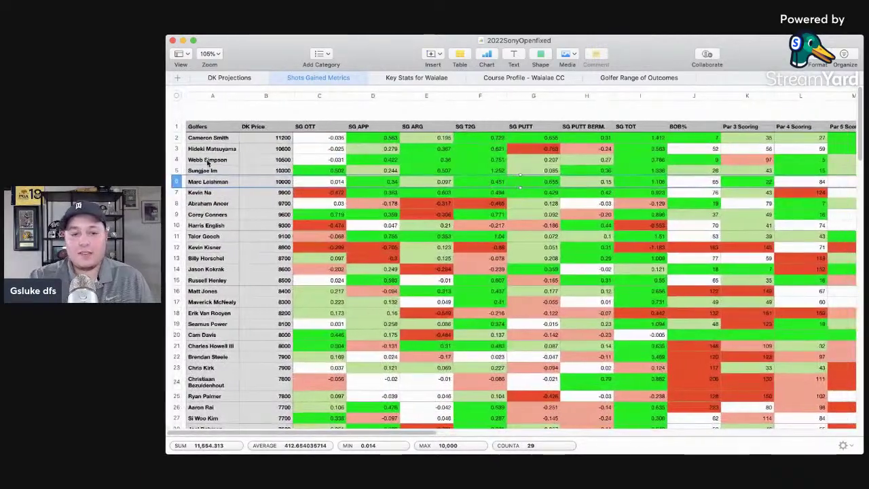
# - Return to the DK Projections sheet and examine Kevin Na's full row, including his projected cut rate
pyautogui.click(236, 78)
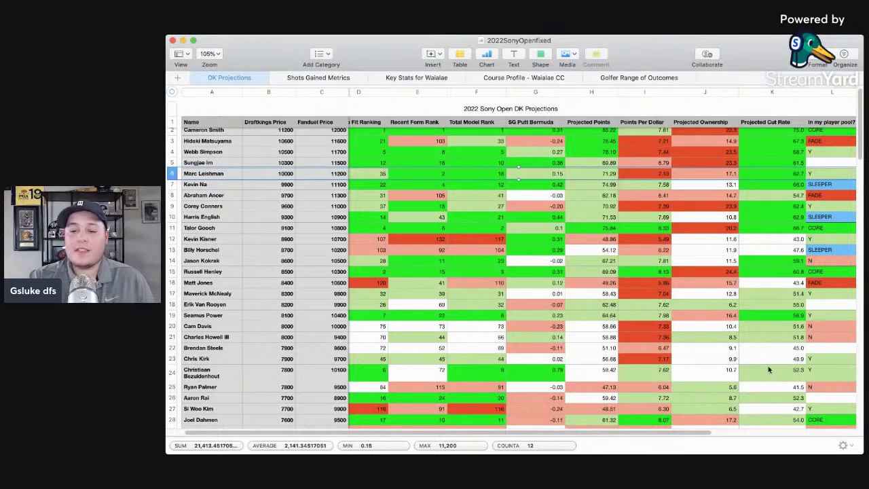
pyautogui.press('super+Tab')
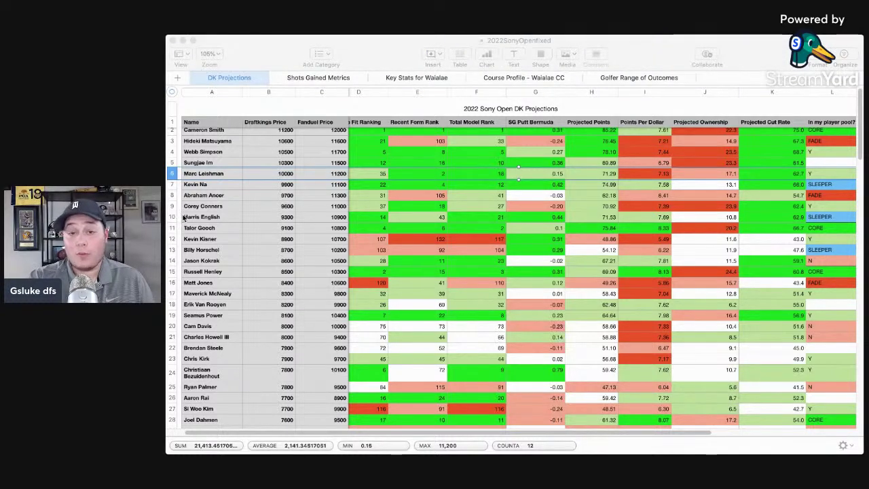
pyautogui.press('super+Tab')
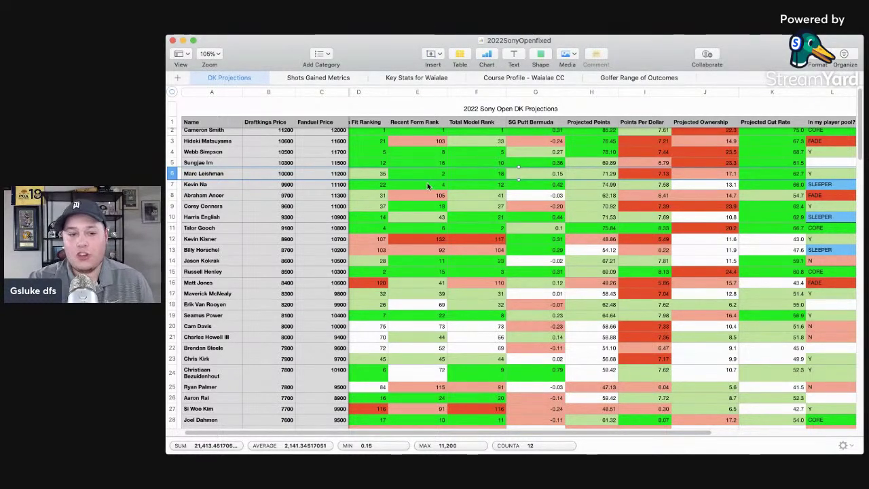
pyautogui.click(176, 184)
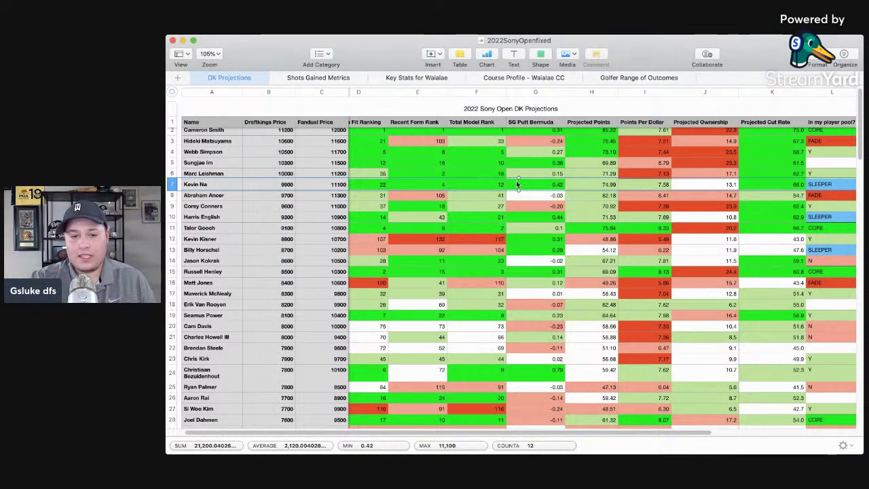
pyautogui.click(790, 183)
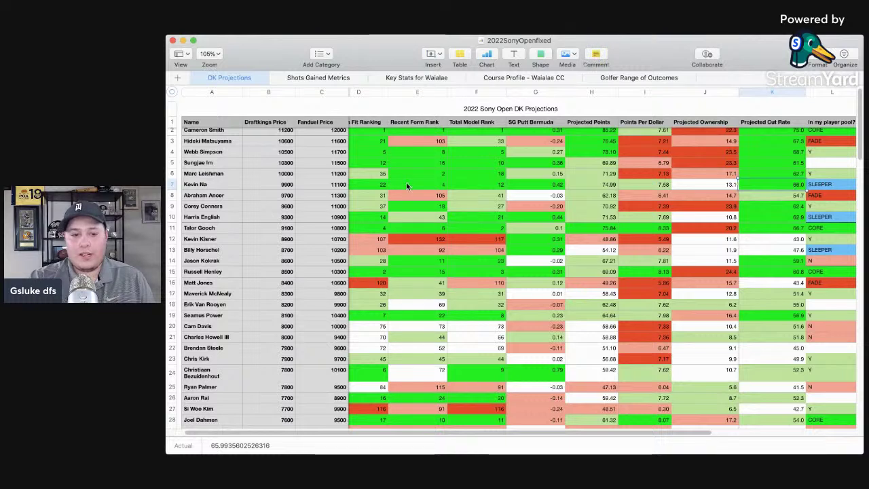
pyautogui.click(172, 184)
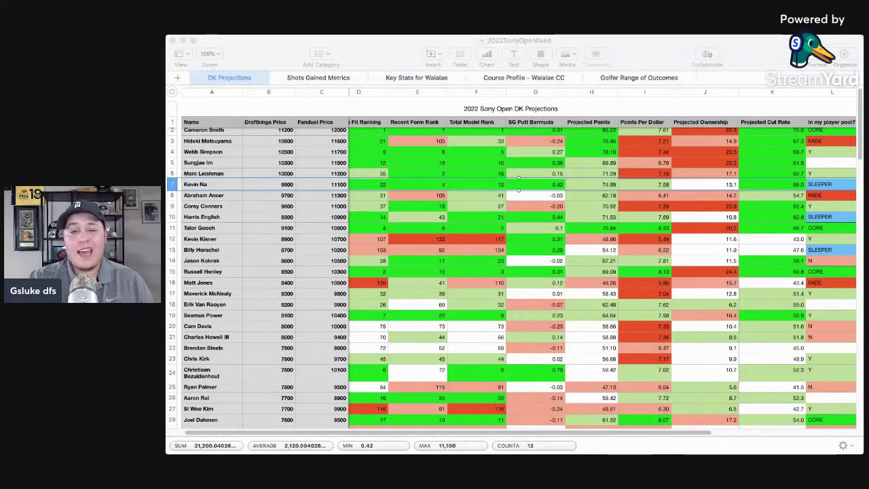
pyautogui.click(172, 205)
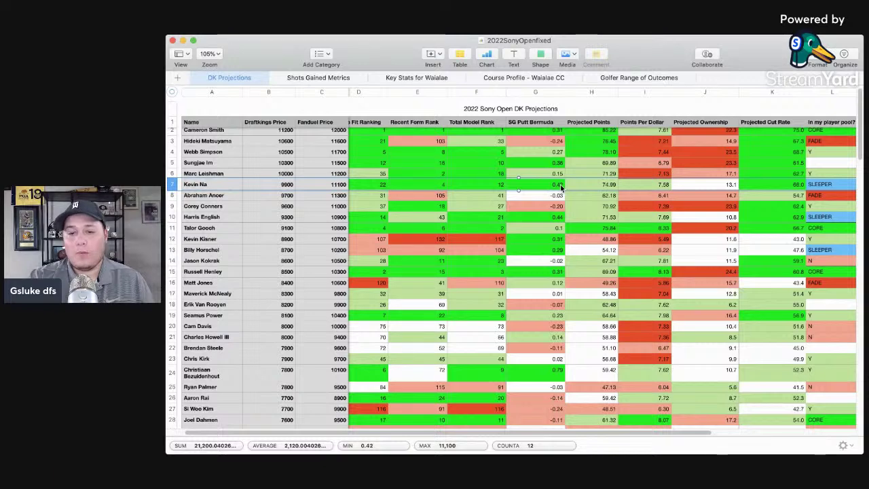
# - Examine Kevin Na's row on the Shots Gained Metrics sheet, from his strokes gained values across to his approach and scrambling ranks
pyautogui.click(319, 77)
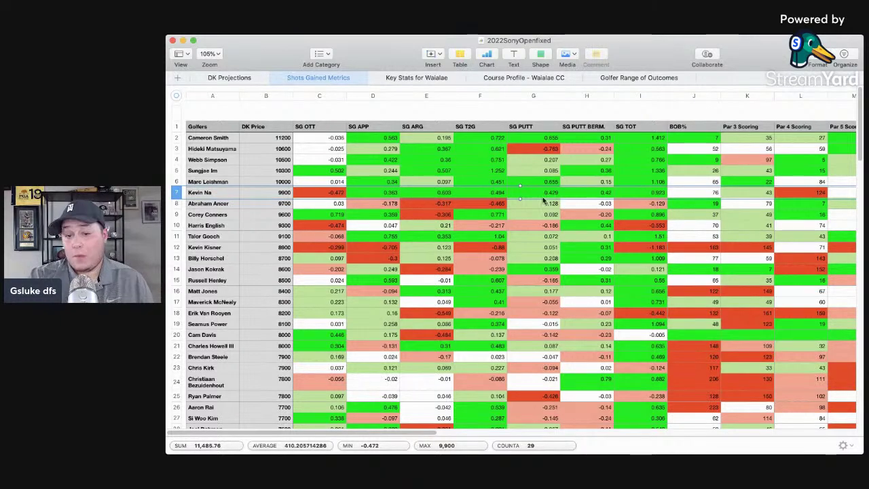
pyautogui.hscroll(10, 547, 197)
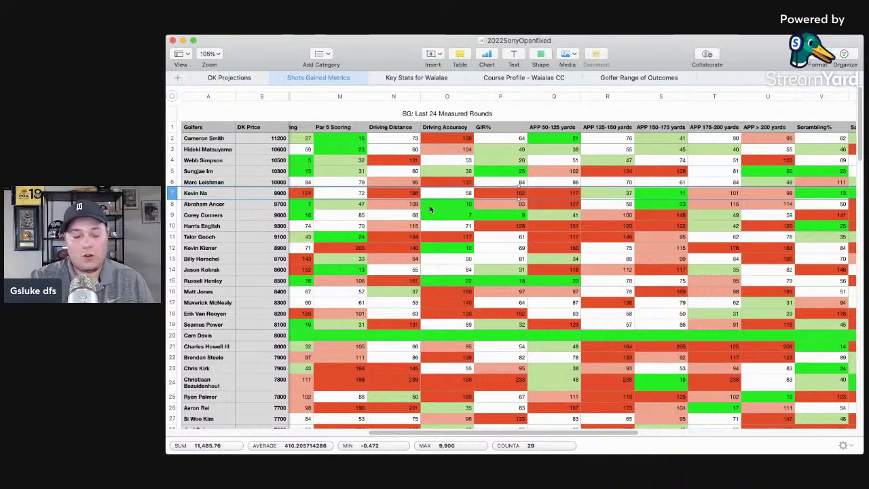
pyautogui.hscroll(-8, 216, 203)
# - Return to the DK Projections sheet and check Hideki Matsuyama's recent form rank
pyautogui.click(221, 79)
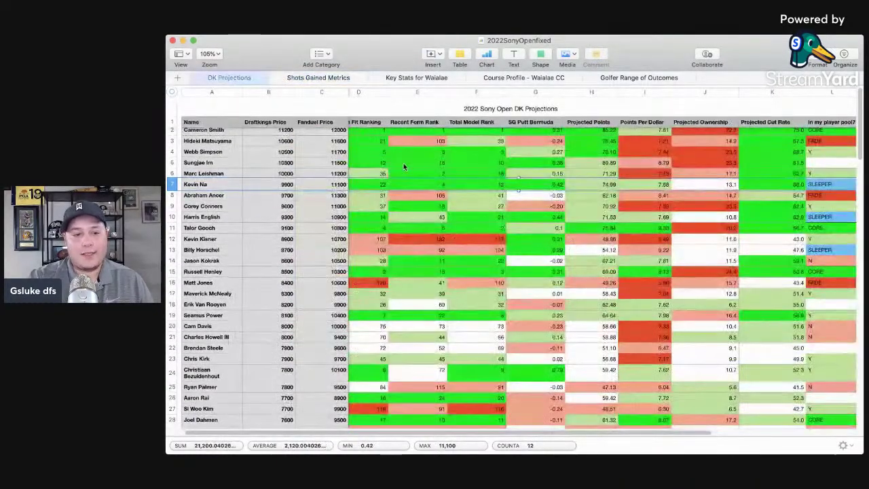
pyautogui.scroll(1, 278, 199)
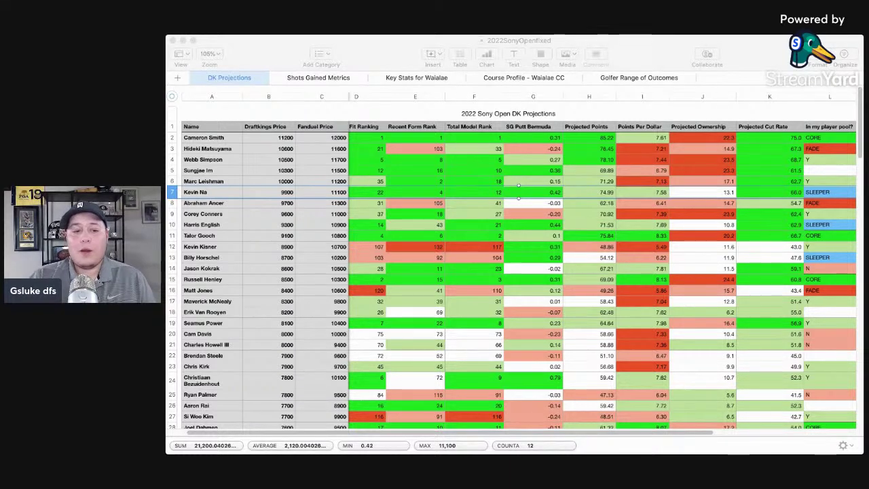
pyautogui.click(193, 194)
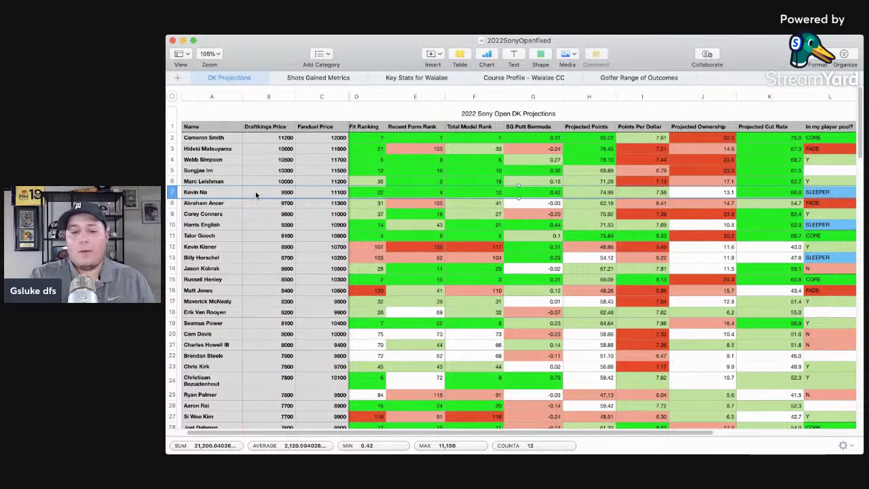
pyautogui.click(431, 151)
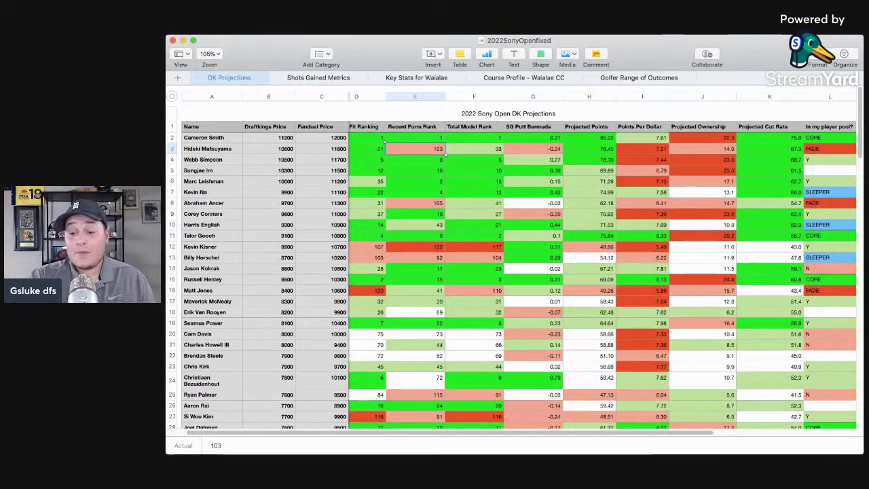
pyautogui.press('super+Tab')
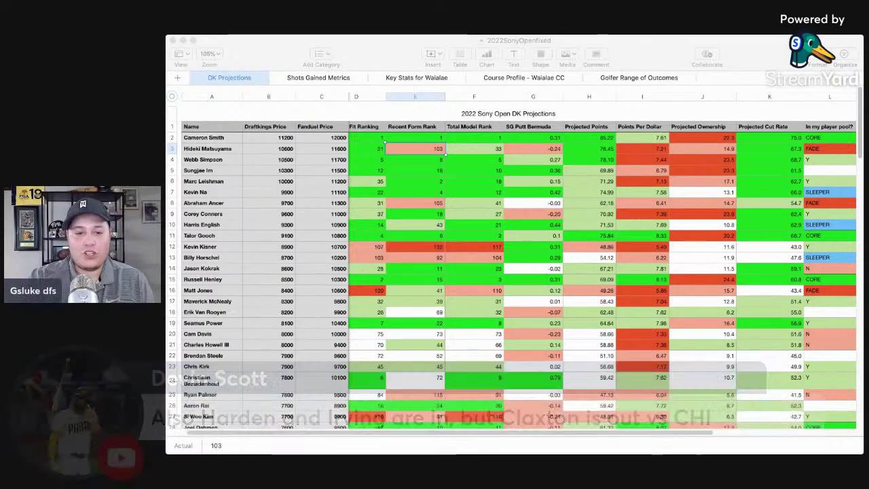
pyautogui.click(186, 243)
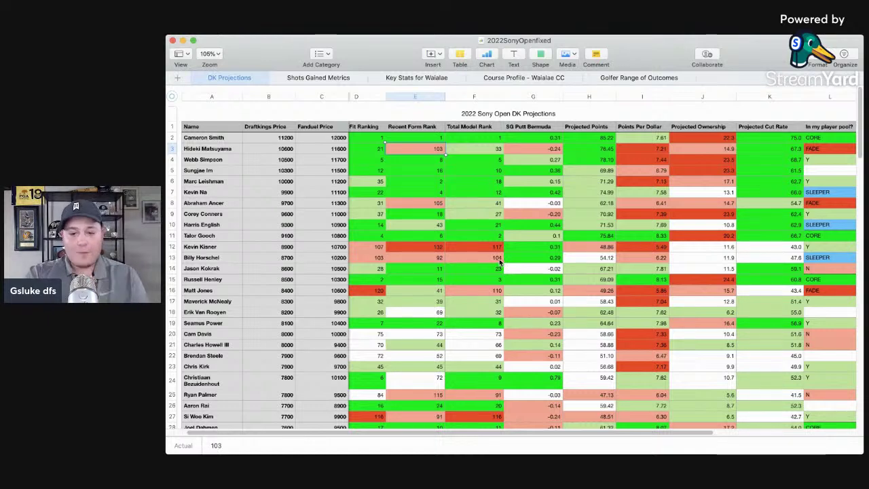
# - Check Abraham Ancer's projected ownership and SG Putt Bermuda value, and highlight his full row
pyautogui.click(207, 203)
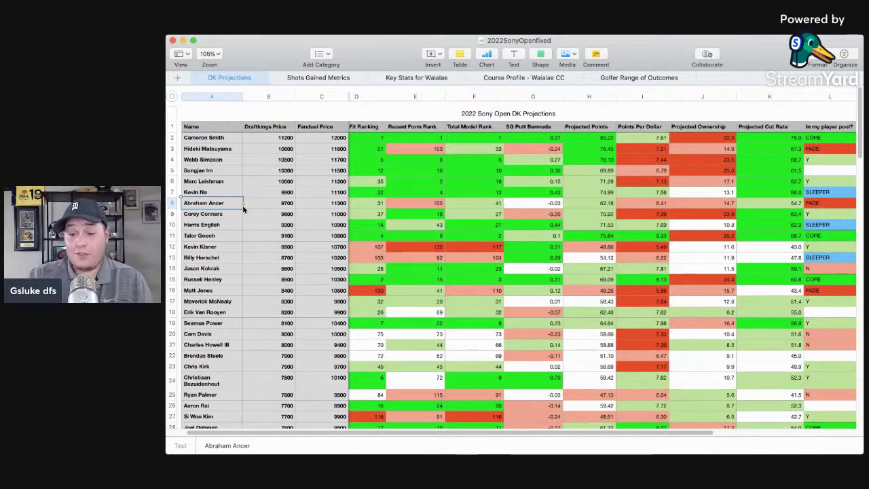
pyautogui.click(721, 205)
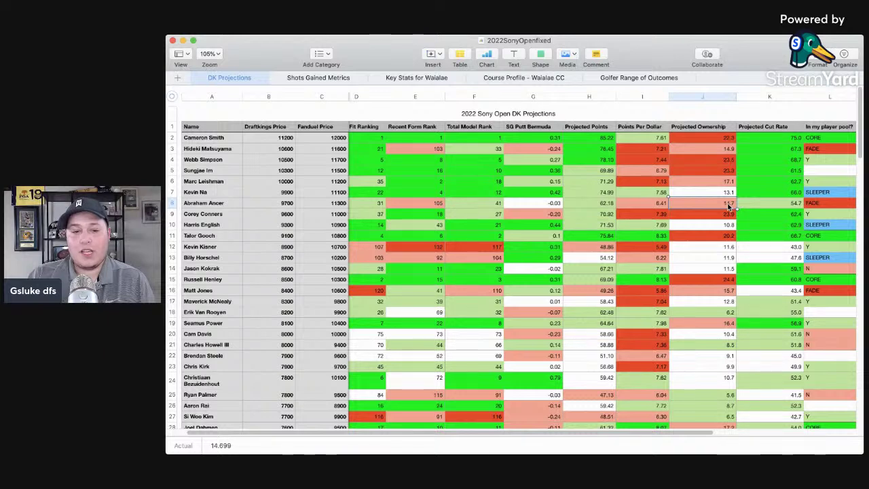
pyautogui.click(550, 205)
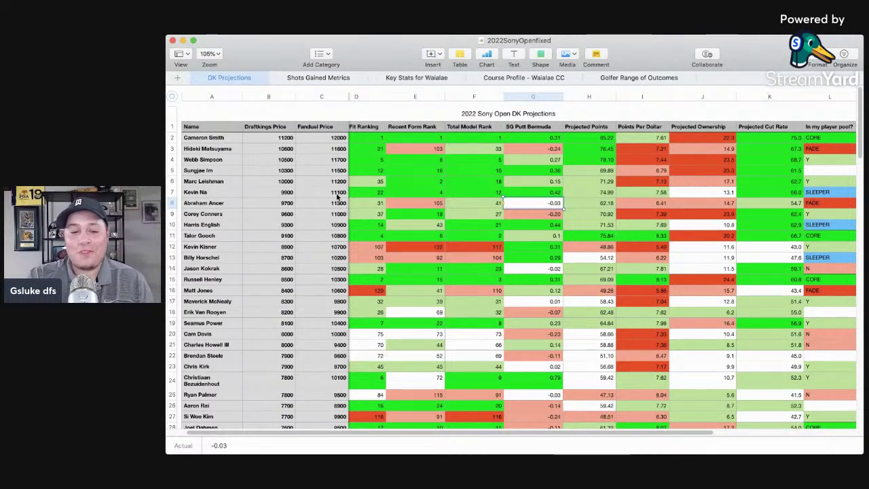
pyautogui.click(172, 203)
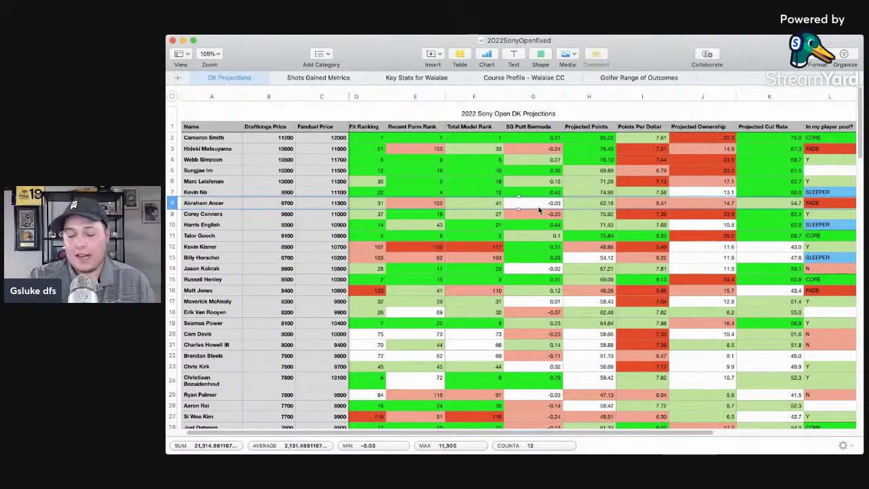
# - Highlight Corey Conners's row and examine his recent form rank and Bermuda putting
pyautogui.click(192, 213)
pyautogui.click(174, 214)
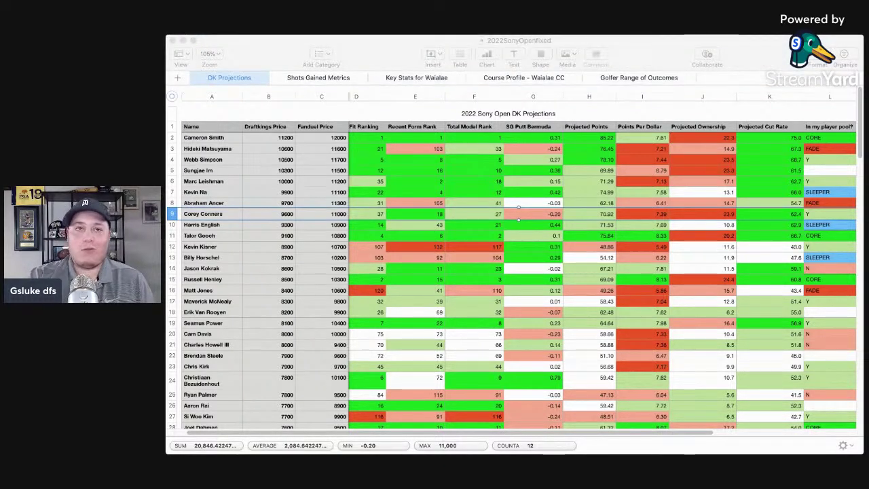
pyautogui.click(186, 216)
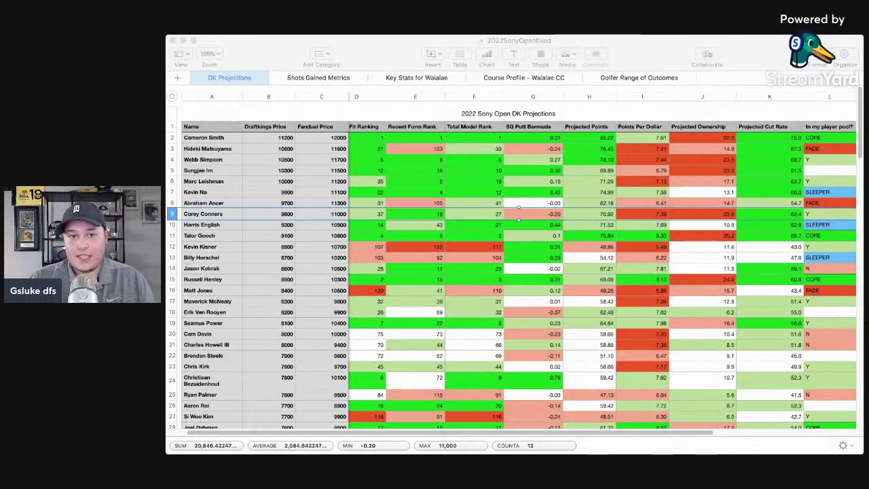
pyautogui.click(191, 242)
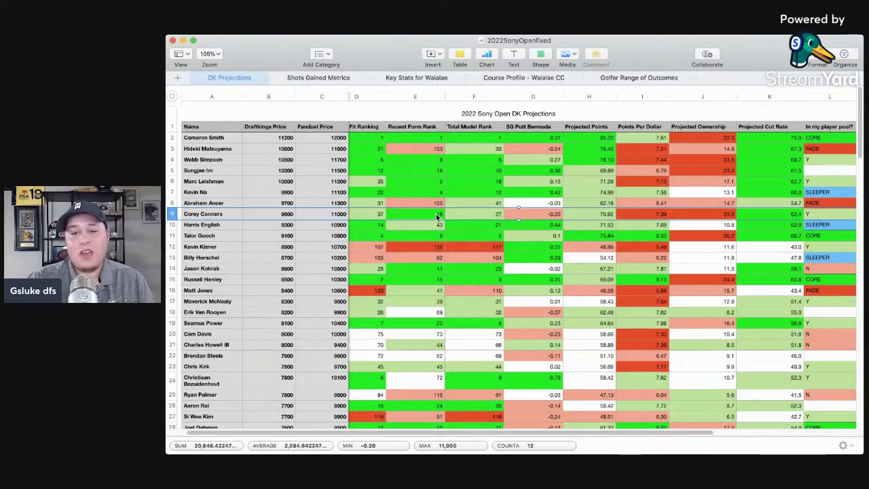
pyautogui.hscroll(-1, 435, 214)
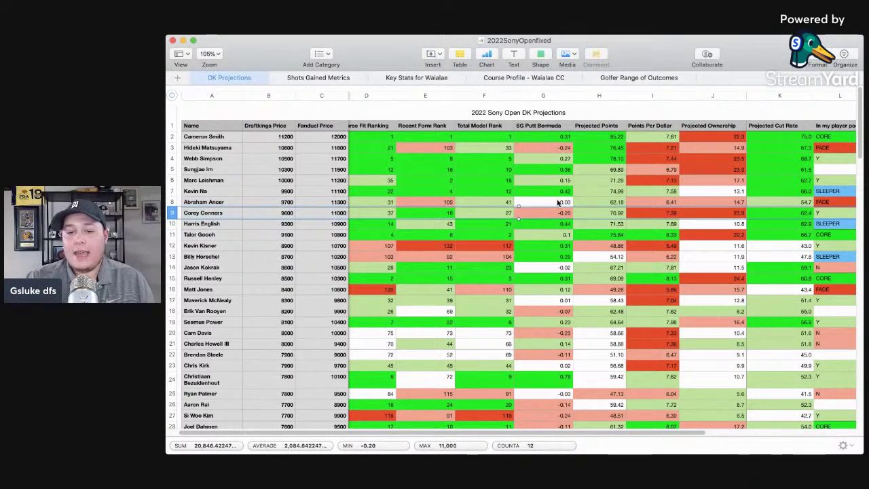
# - Check Corey Conners's projected ownership and DraftKings price within his highlighted row
pyautogui.press('super+Tab')
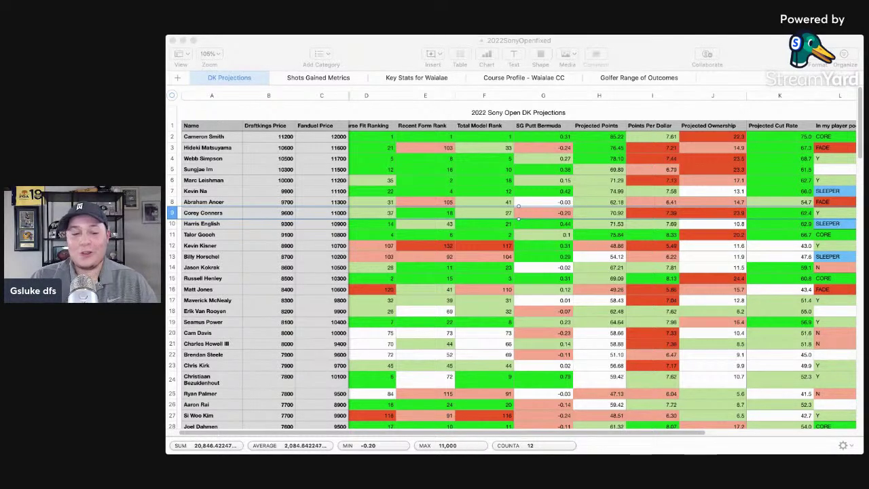
pyautogui.click(197, 212)
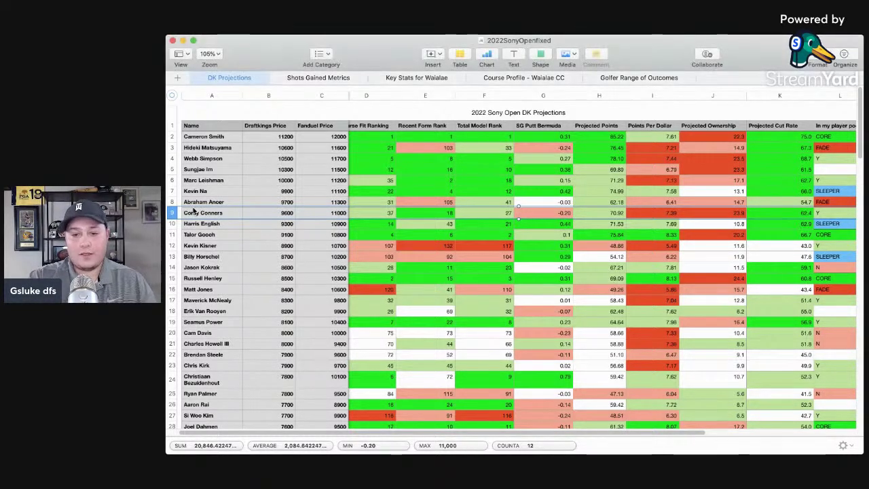
pyautogui.click(739, 215)
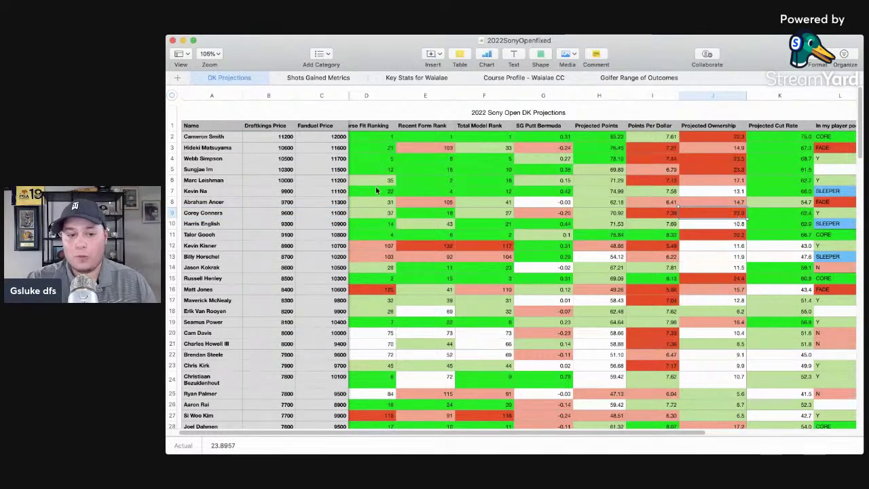
pyautogui.click(172, 214)
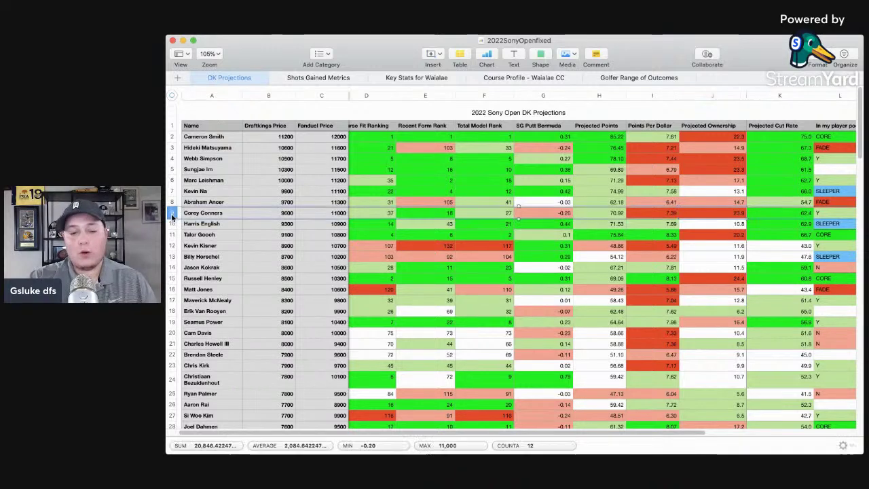
pyautogui.click(270, 213)
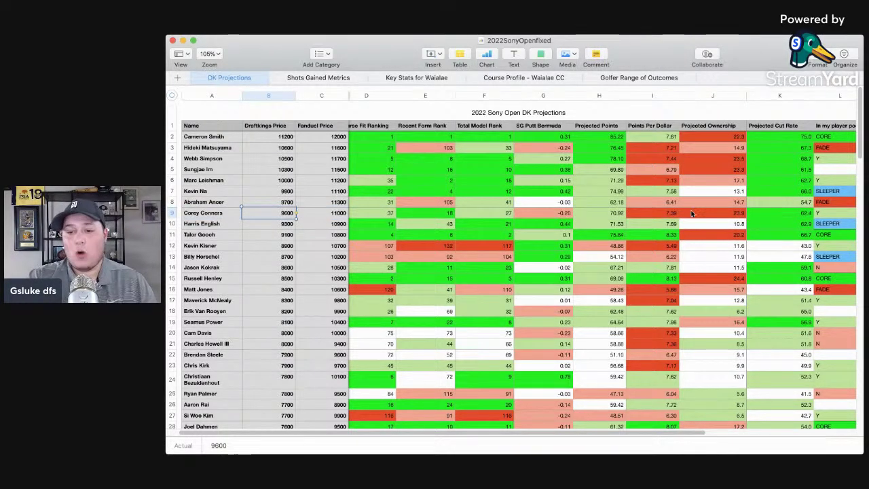
# - Examine Harris English's full row, including his SG Putt Bermuda value and projected cut rate
pyautogui.click(801, 223)
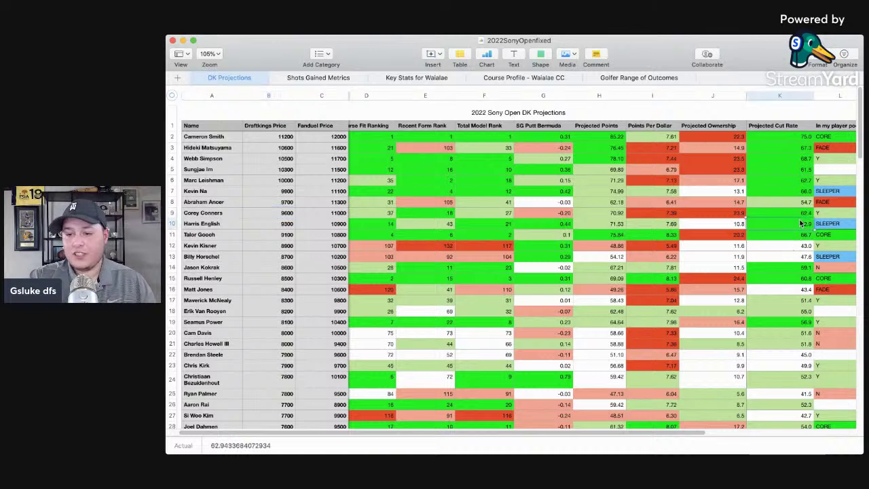
pyautogui.click(173, 223)
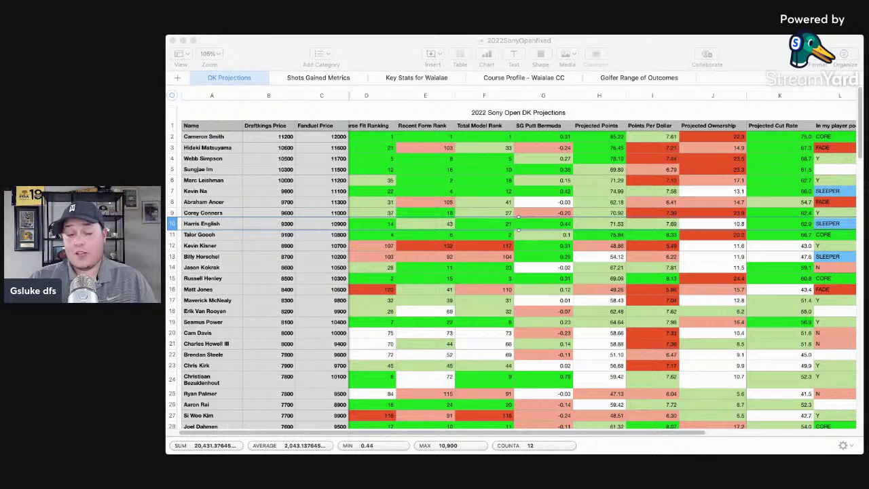
pyautogui.click(197, 217)
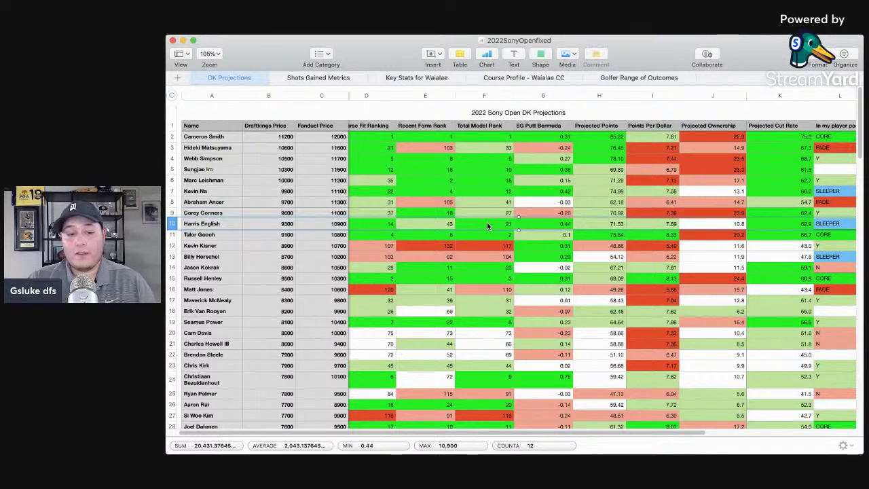
pyautogui.click(550, 224)
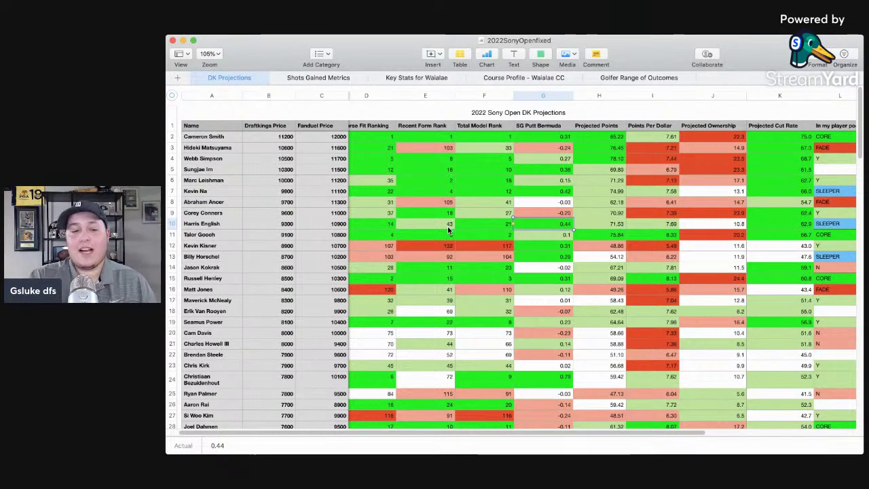
pyautogui.click(173, 224)
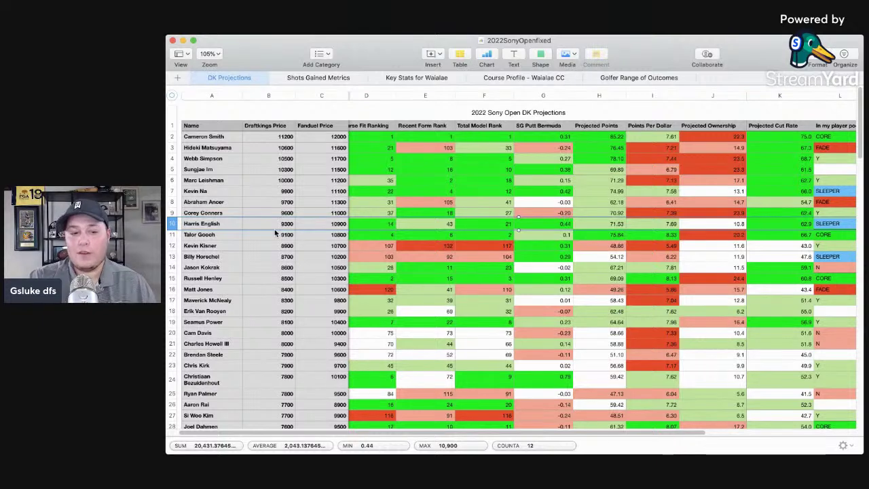
pyautogui.click(804, 224)
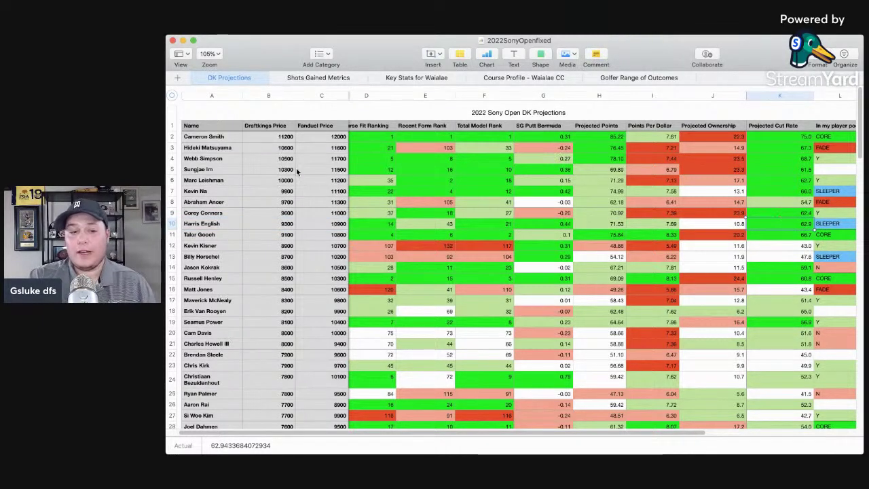
# - Go back to Abraham Ancer and recheck his SG Putt Bermuda value
pyautogui.click(204, 203)
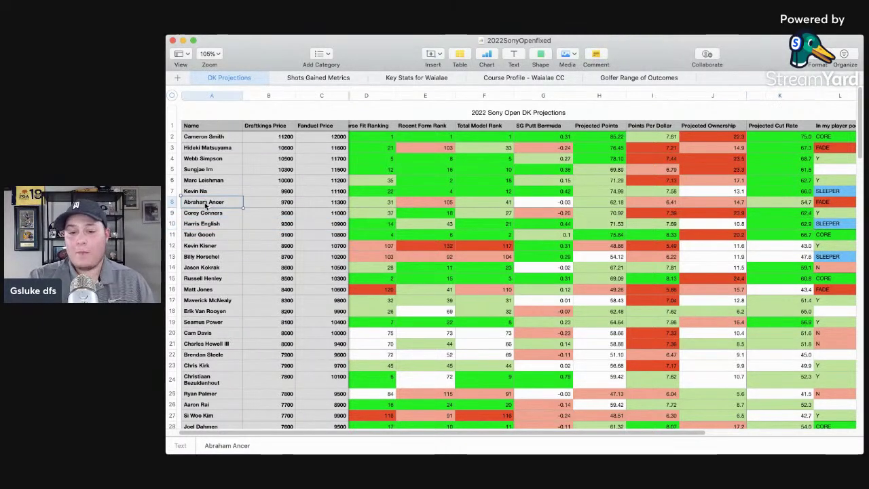
pyautogui.click(550, 202)
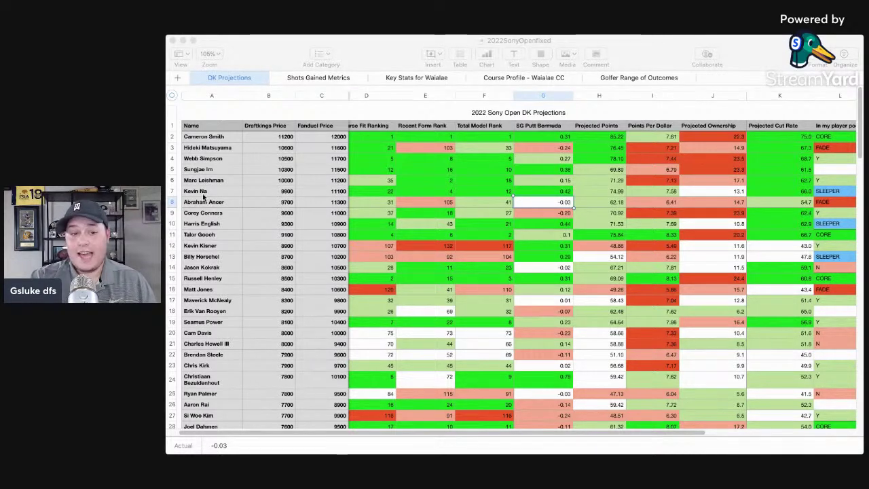
pyautogui.click(199, 198)
# - Check the player pool designations of Abraham Ancer, Corey Conners and Harris English
pyautogui.click(829, 202)
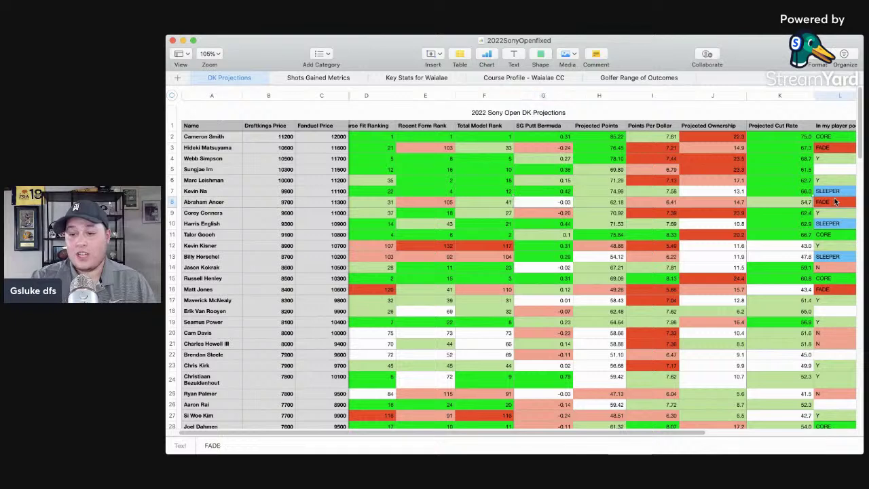
pyautogui.click(823, 213)
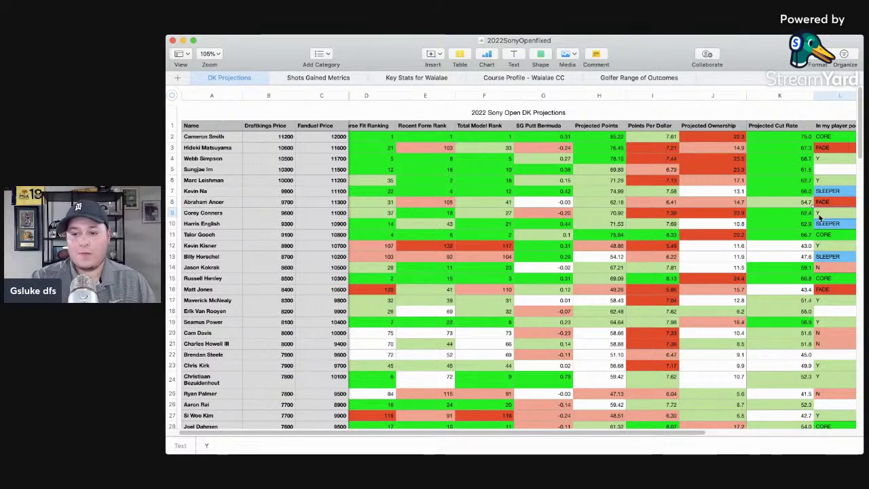
pyautogui.click(820, 222)
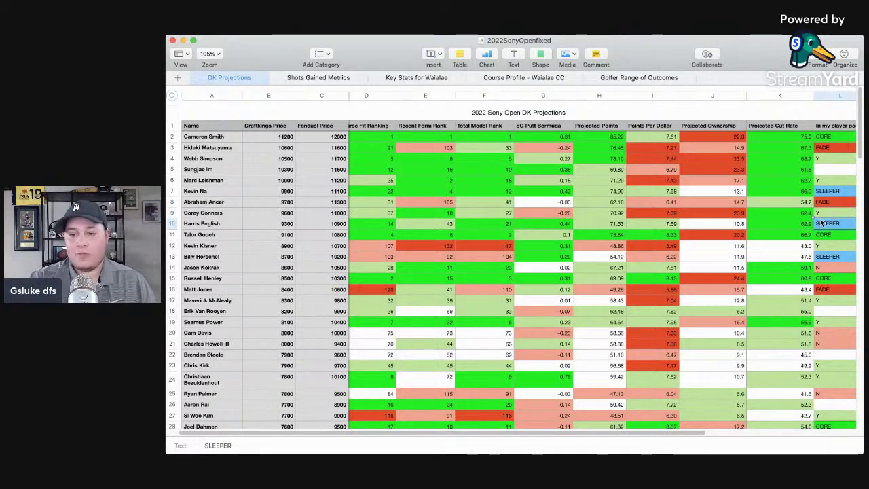
# - Highlight and examine Talor Gooch's row on the DK Projections sheet, and switch to the Shots Gained Metrics sheet
pyautogui.scroll(-1, 823, 222)
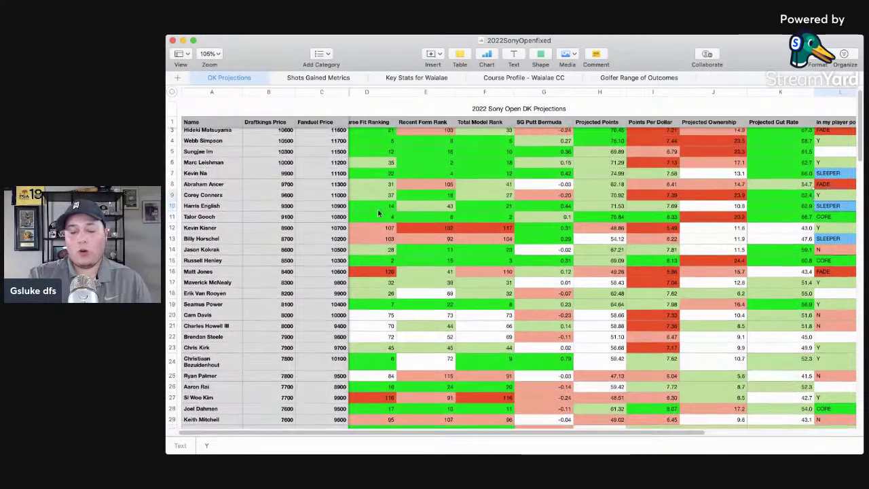
pyautogui.click(171, 217)
pyautogui.scroll(-5, 826, 197)
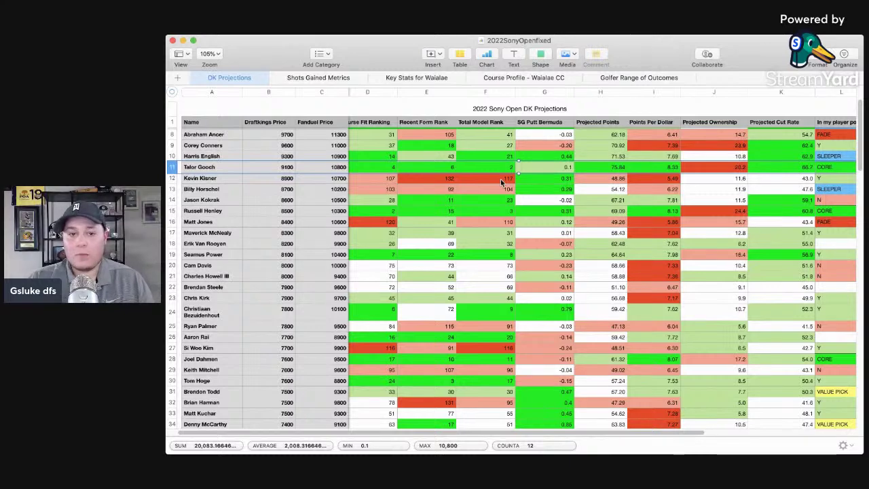
pyautogui.click(319, 78)
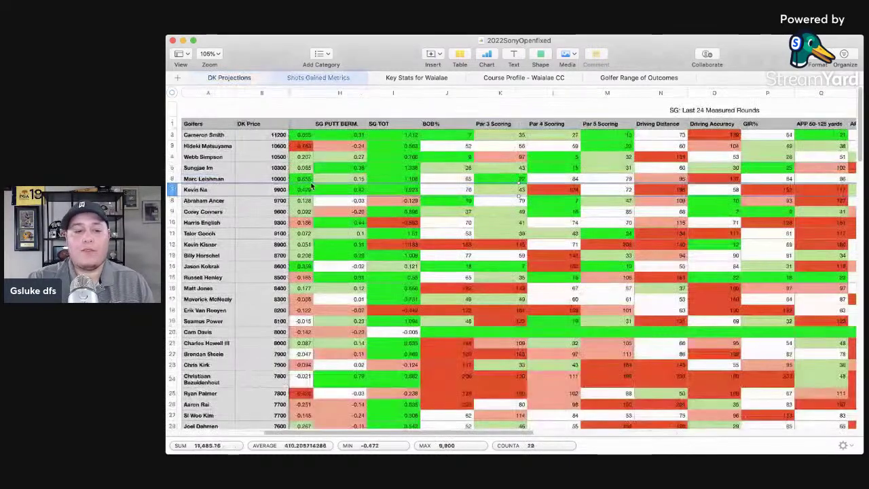
# - Highlight Talor Gooch's row on the Shots Gained Metrics sheet and examine his strokes gained values
pyautogui.click(224, 233)
pyautogui.hscroll(-5, 404, 231)
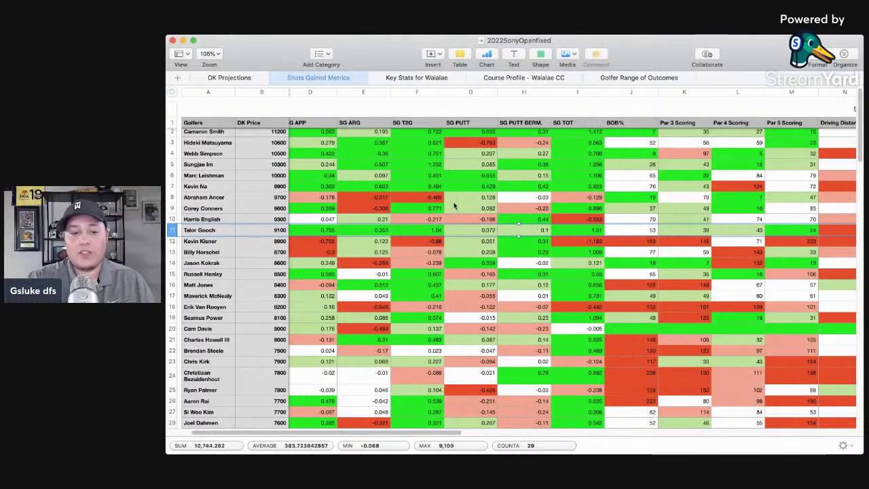
pyautogui.click(276, 230)
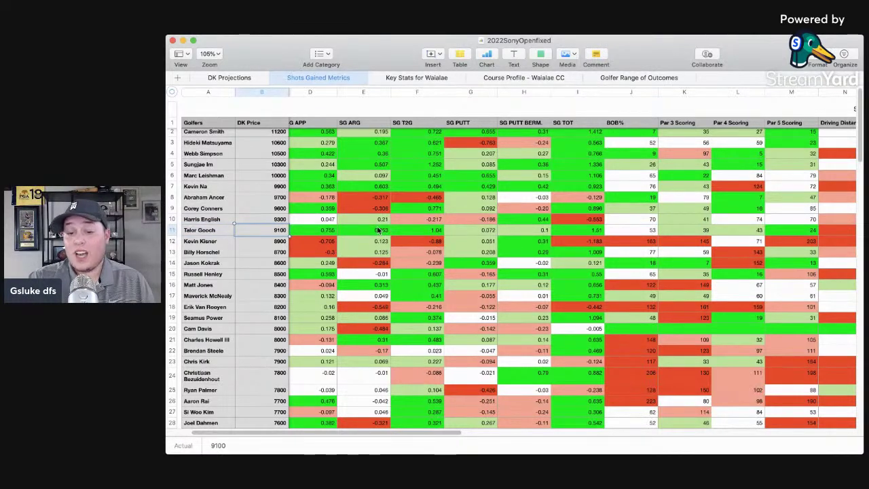
pyautogui.click(196, 231)
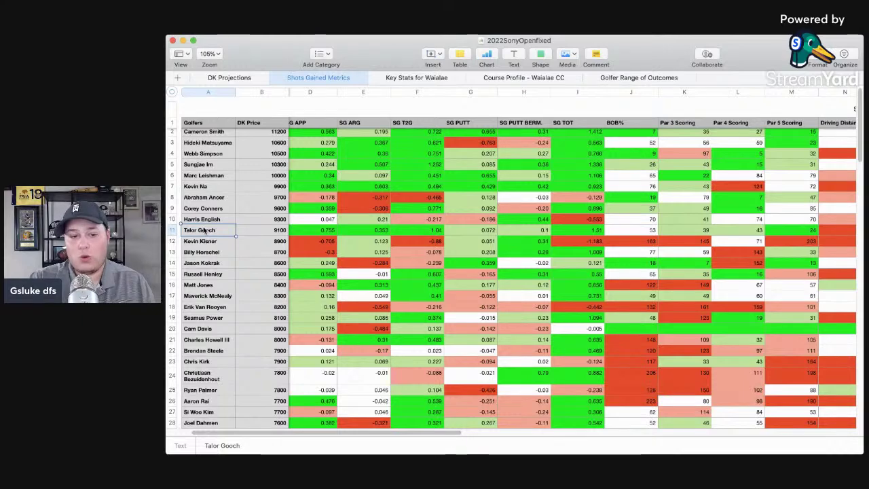
pyautogui.click(173, 230)
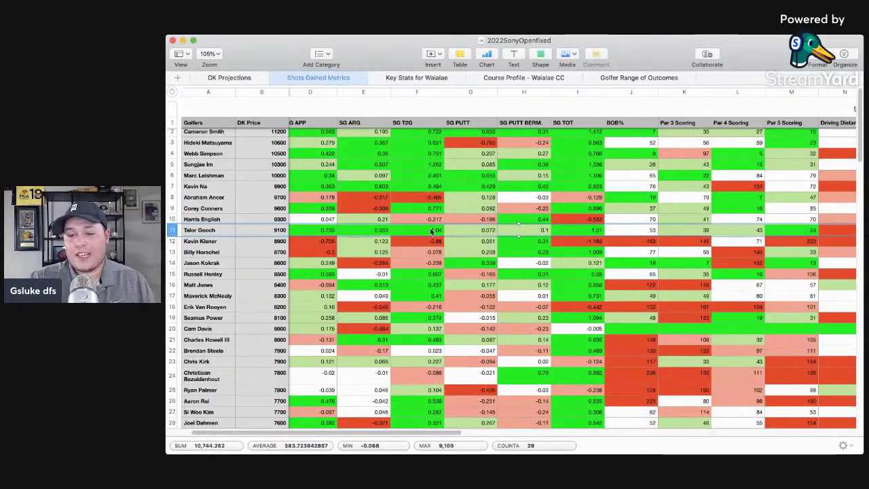
# - Examine Talor Gooch's Par 4 Scoring, Scrambling%, and approach values from 175-200 yards and over 200 yards
pyautogui.hscroll(5, 545, 231)
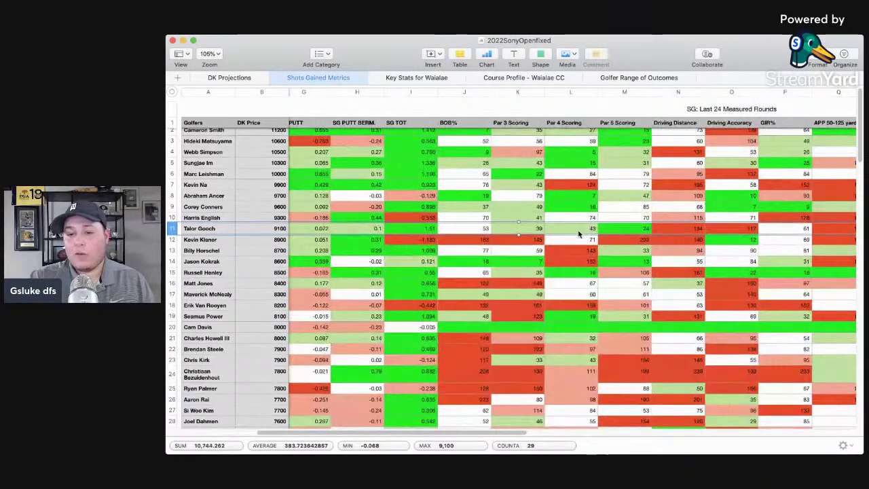
pyautogui.click(587, 229)
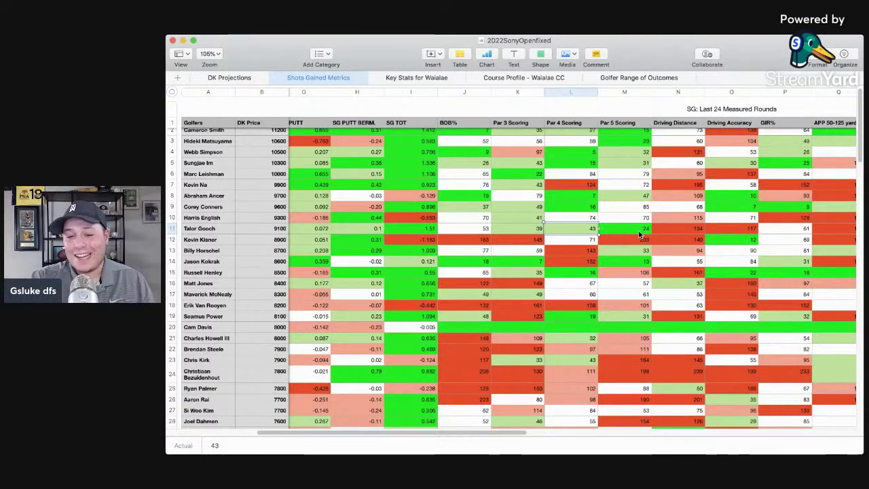
pyautogui.hscroll(3, 635, 231)
pyautogui.hscroll(5, 636, 234)
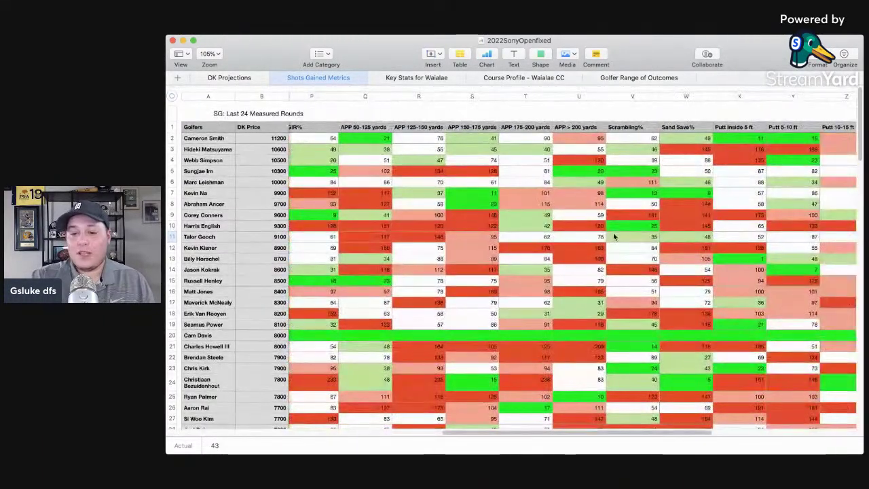
pyautogui.click(638, 236)
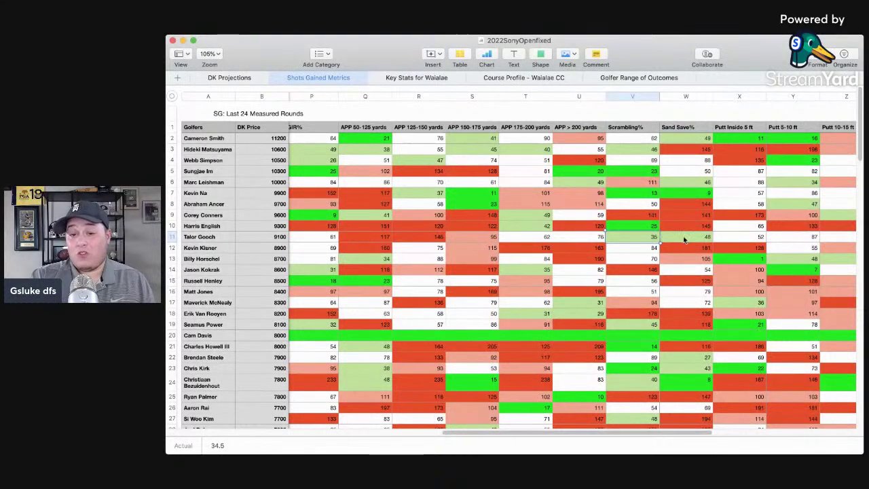
pyautogui.click(546, 238)
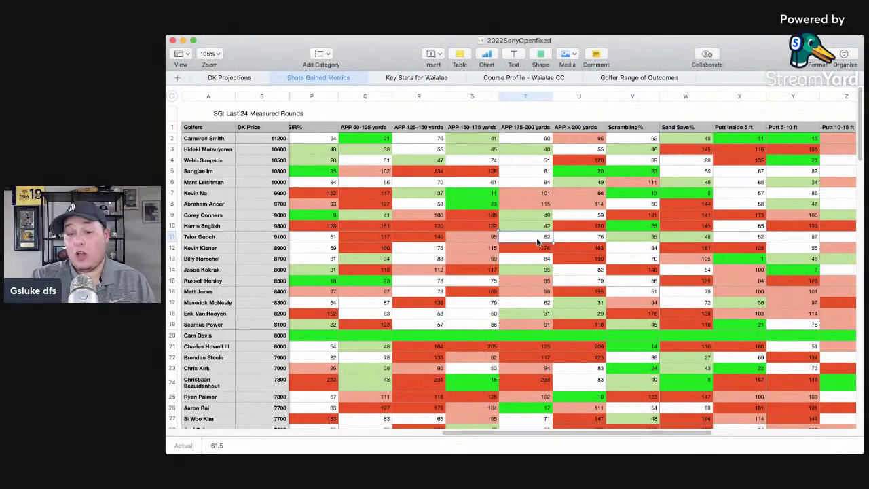
pyautogui.click(584, 236)
pyautogui.click(550, 237)
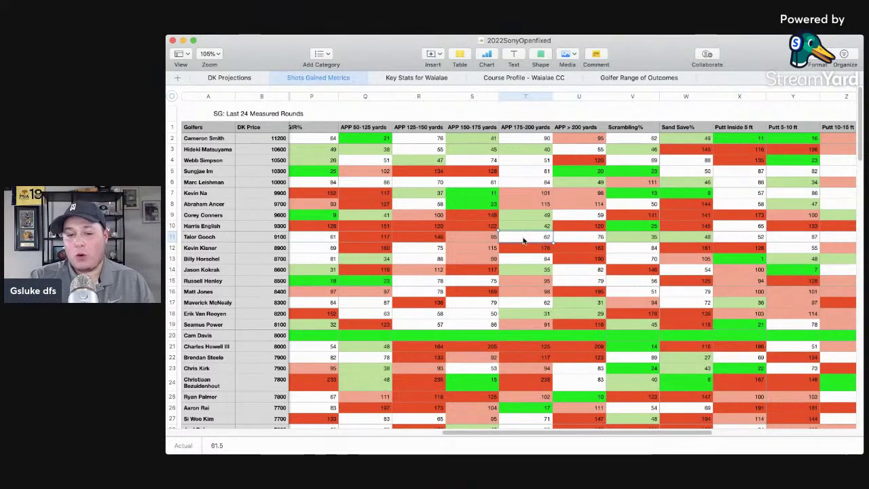
# - Return to the DK Projections sheet and check Talor Gooch's SG Putt Bermuda value
pyautogui.hscroll(-4, 519, 239)
pyautogui.hscroll(-6, 515, 240)
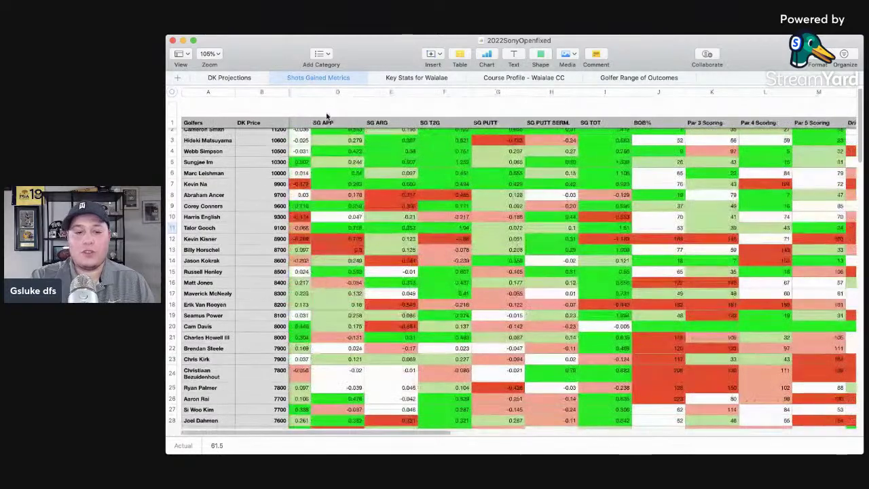
pyautogui.click(229, 77)
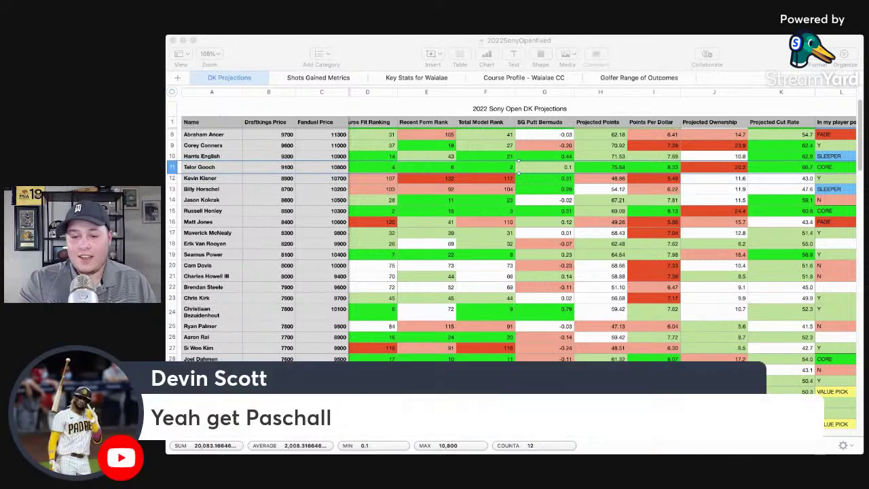
pyautogui.click(192, 180)
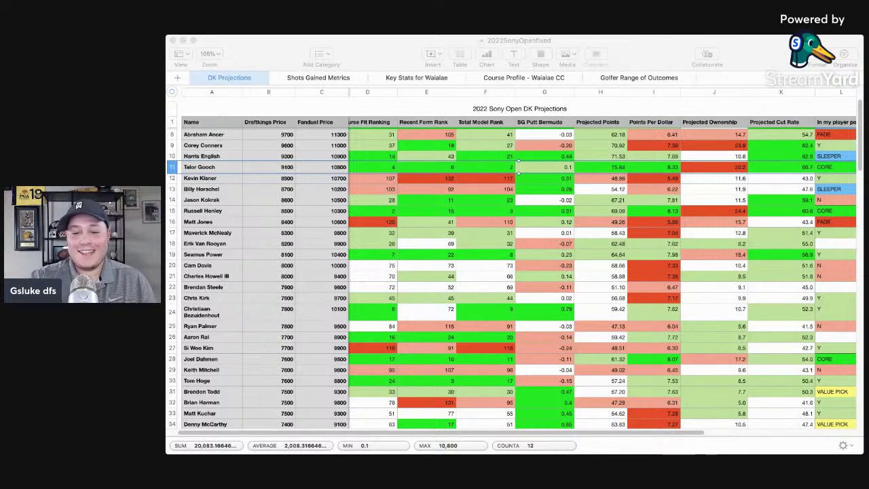
pyautogui.click(240, 179)
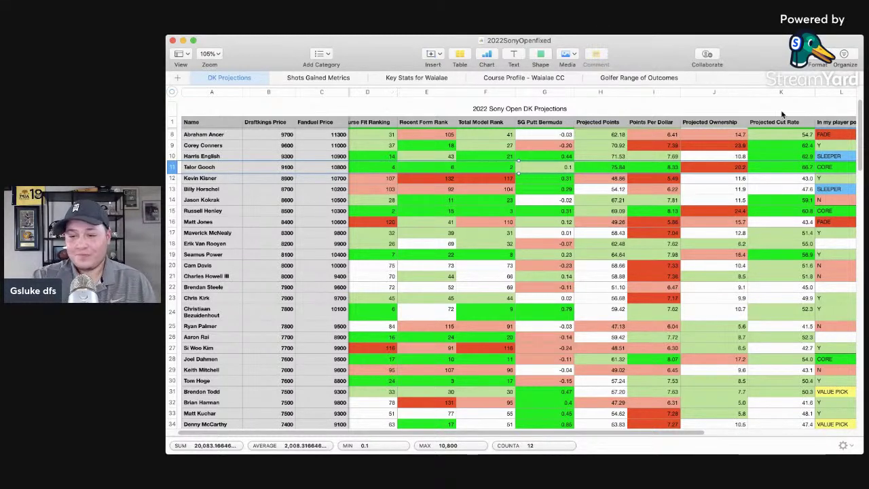
pyautogui.click(526, 169)
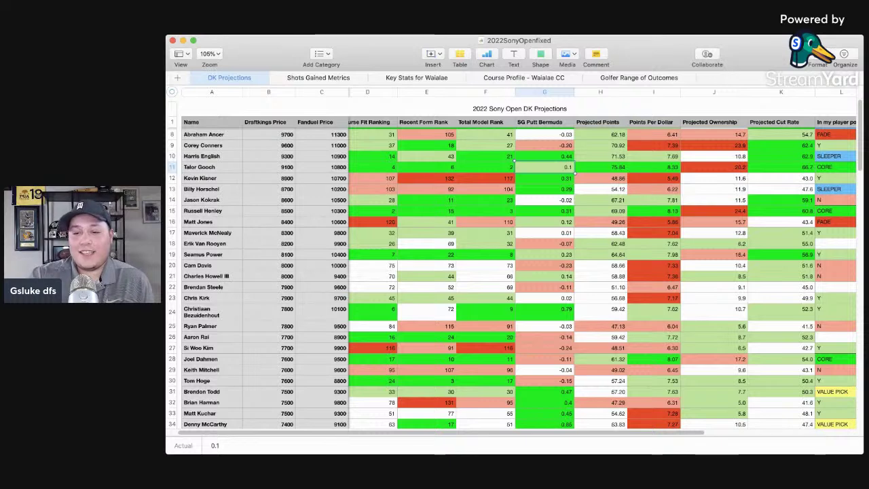
# - Check Kevin Kisner's player pool designation and compare his projections with the surrounding golfers
pyautogui.click(823, 181)
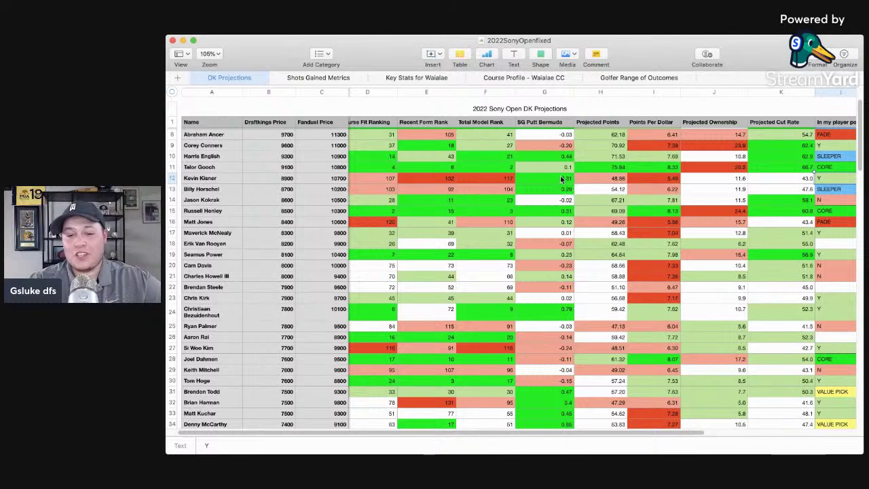
pyautogui.hscroll(-2, 485, 188)
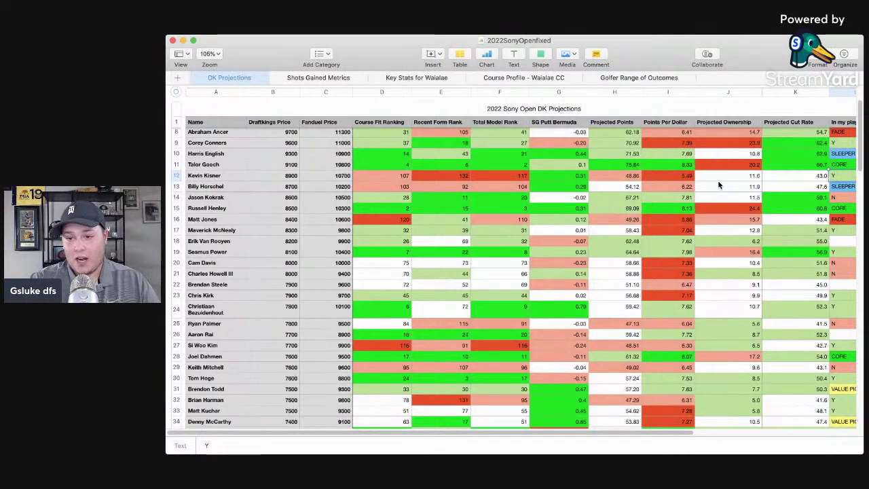
pyautogui.scroll(2, 717, 180)
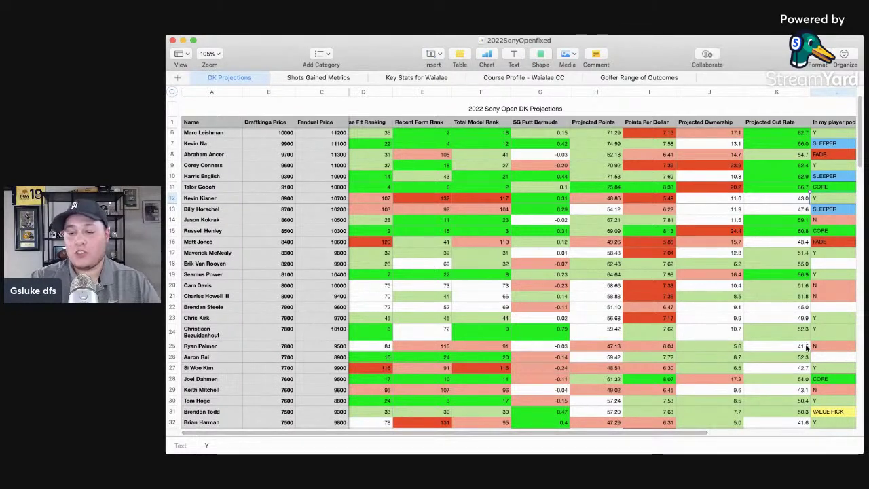
# - Check Billy Horschel's player pool designation and highlight his full row to examine his projections
pyautogui.click(821, 211)
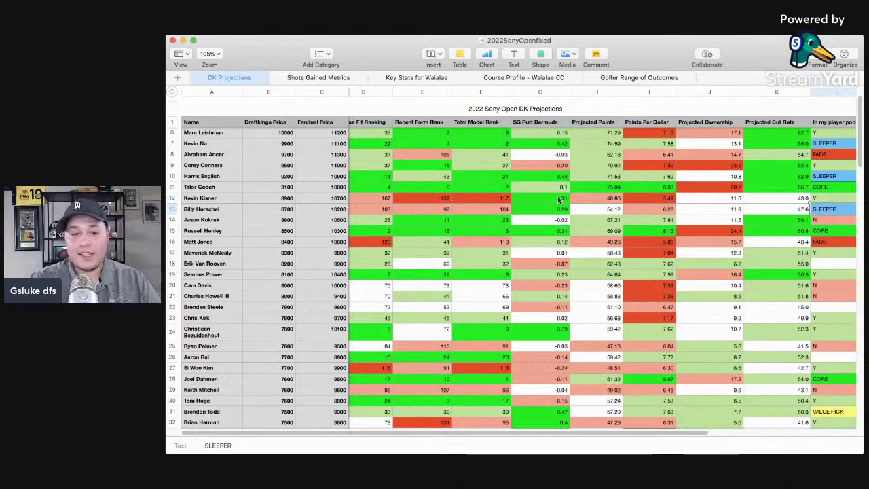
pyautogui.click(174, 209)
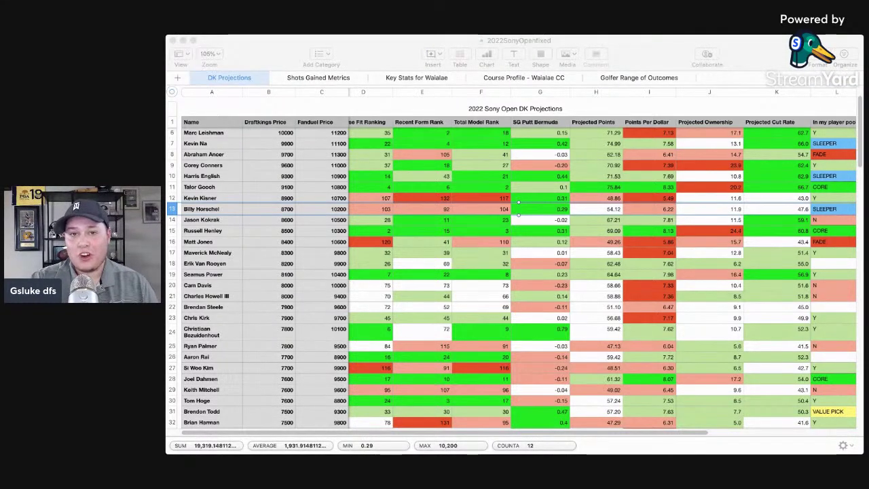
pyautogui.press('super+Tab')
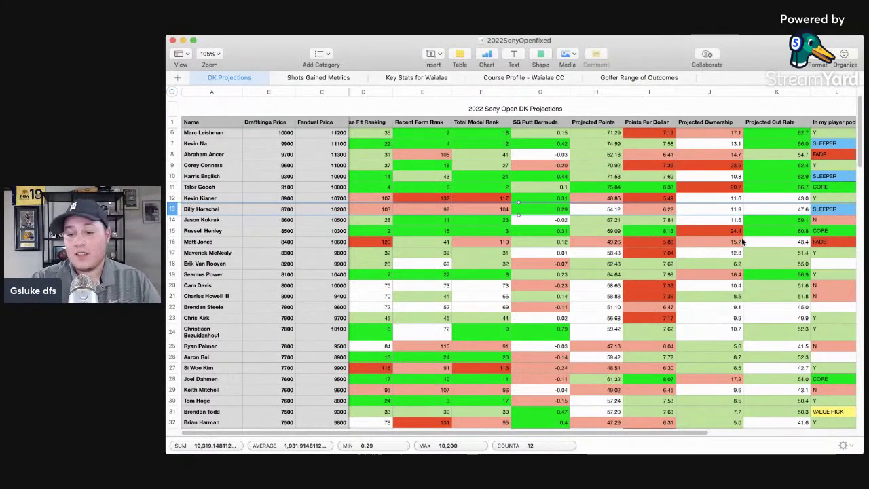
pyautogui.click(829, 209)
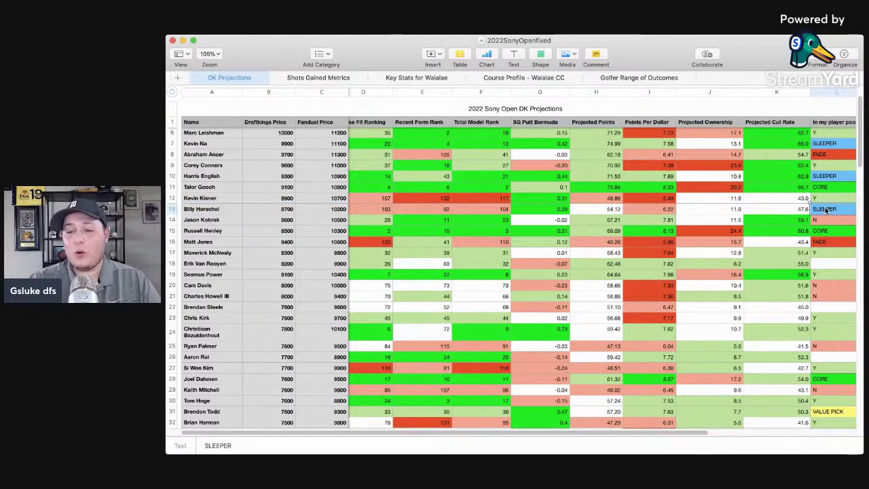
pyautogui.click(172, 210)
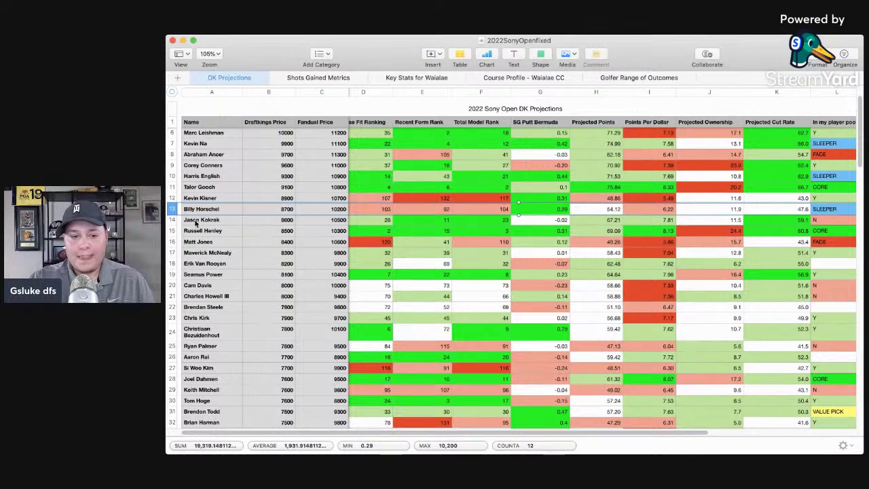
# - Examine the rows of Russell Henley and Matt Jones, including Henley's DraftKings price and Jones's player pool designation
pyautogui.click(517, 231)
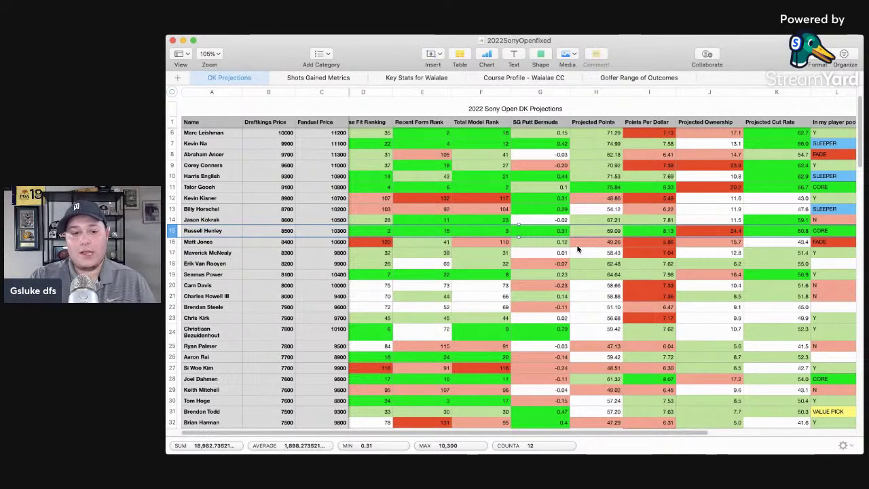
pyautogui.click(285, 233)
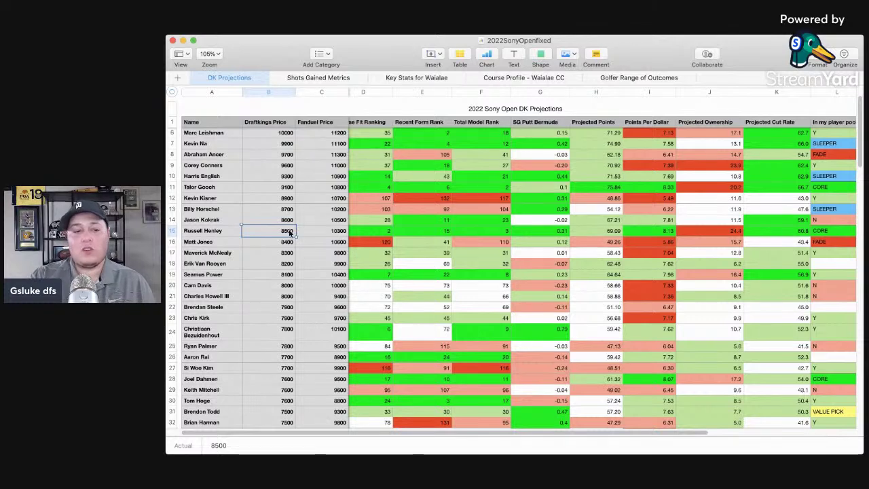
pyautogui.click(172, 243)
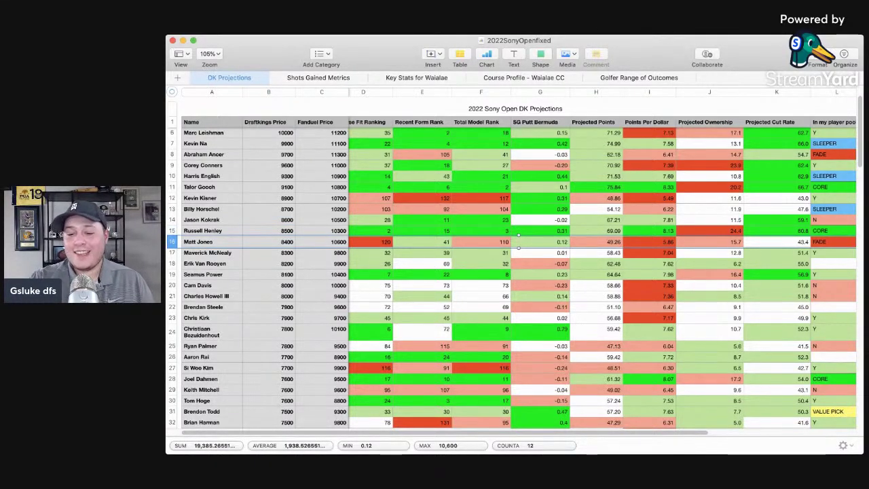
pyautogui.press('super+Tab')
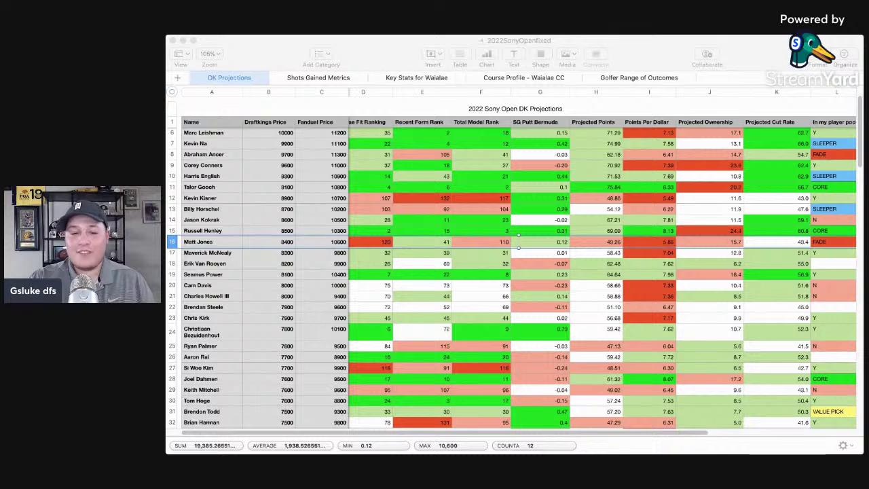
pyautogui.press('super+Tab')
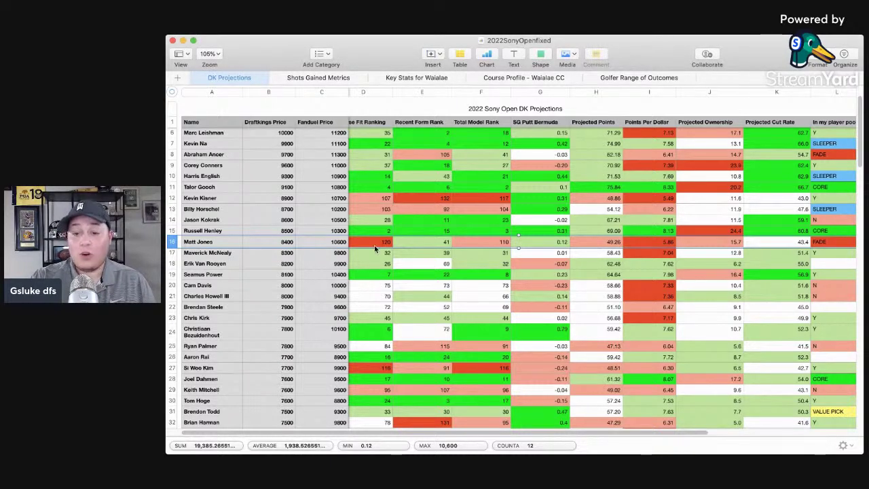
pyautogui.click(827, 242)
# - Examine Maverick McNealy's full row, including his player pool designation and SG Putt Bermuda value
pyautogui.click(817, 254)
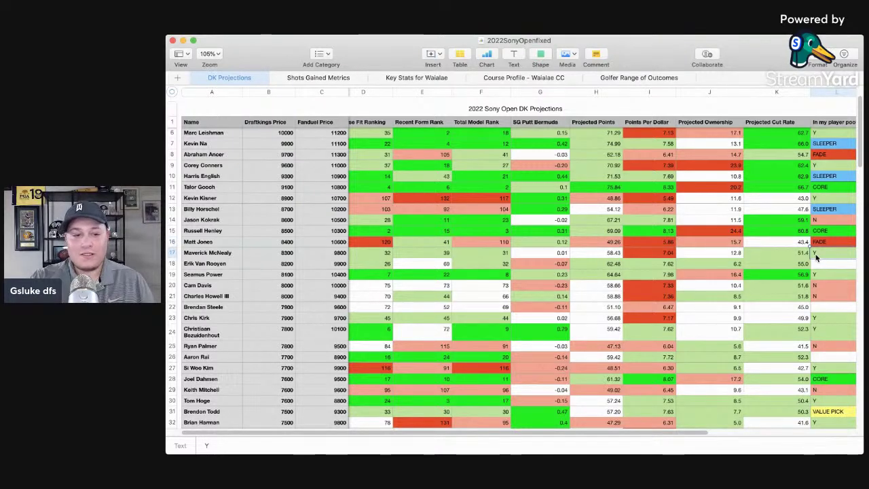
pyautogui.scroll(-5, 197, 140)
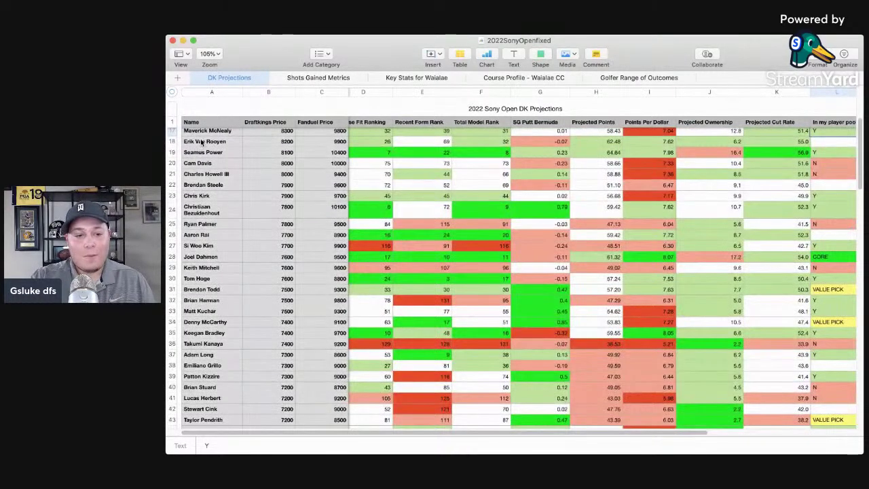
pyautogui.click(210, 134)
pyautogui.scroll(1, 211, 134)
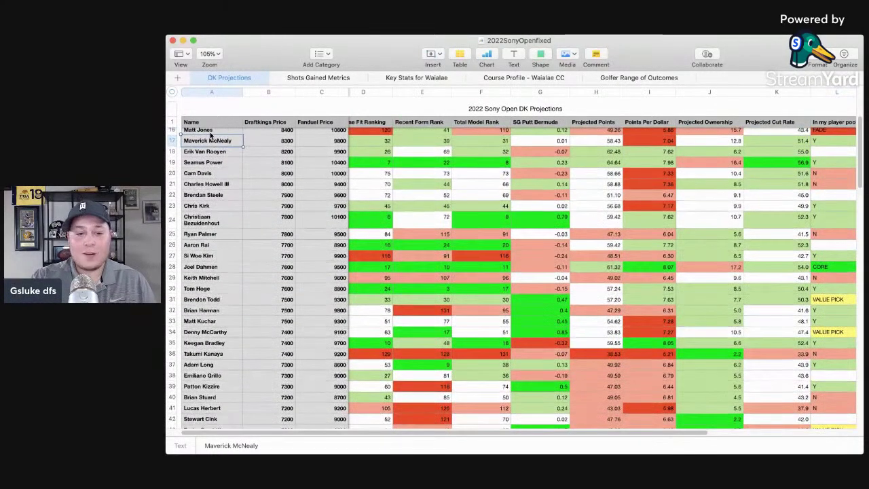
pyautogui.click(173, 141)
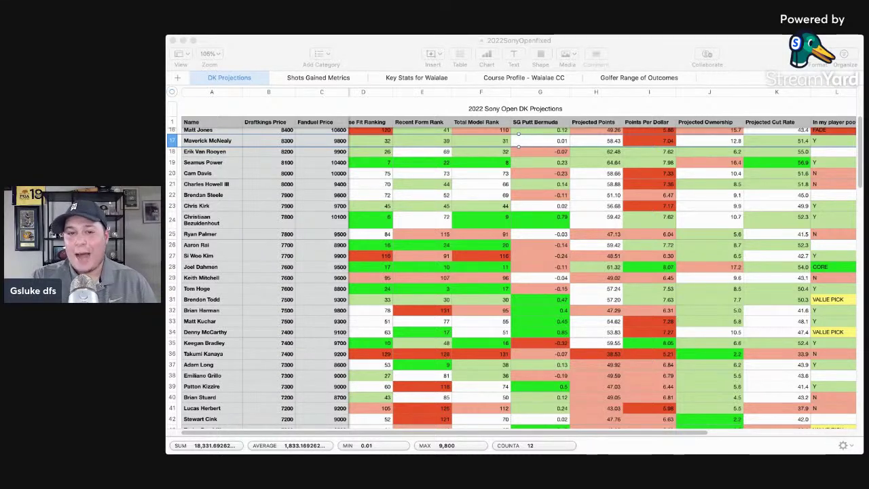
pyautogui.click(194, 245)
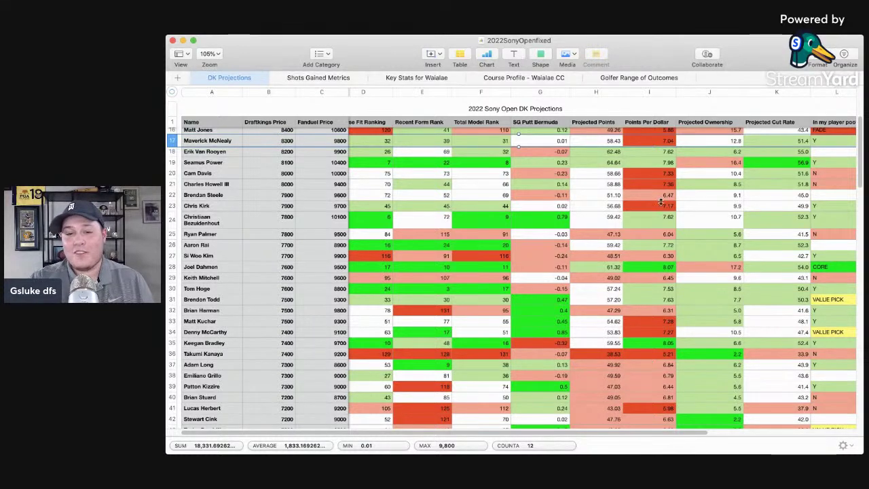
pyautogui.click(549, 142)
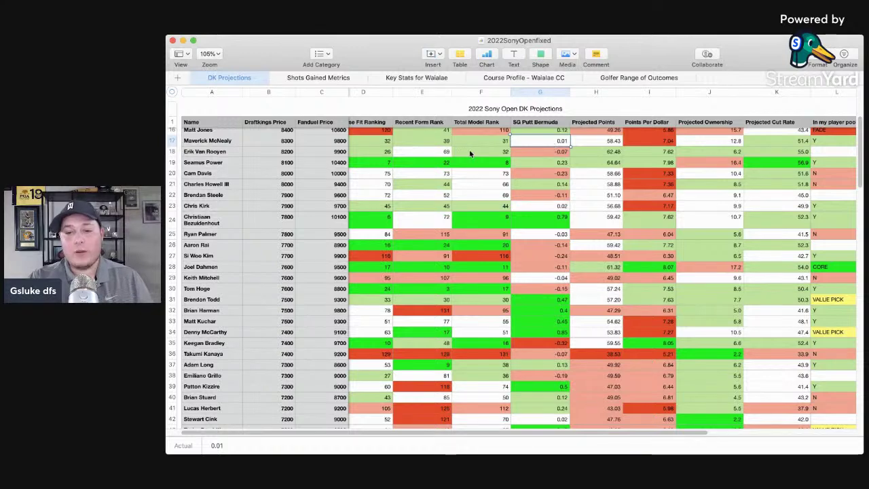
pyautogui.scroll(-1, 792, 192)
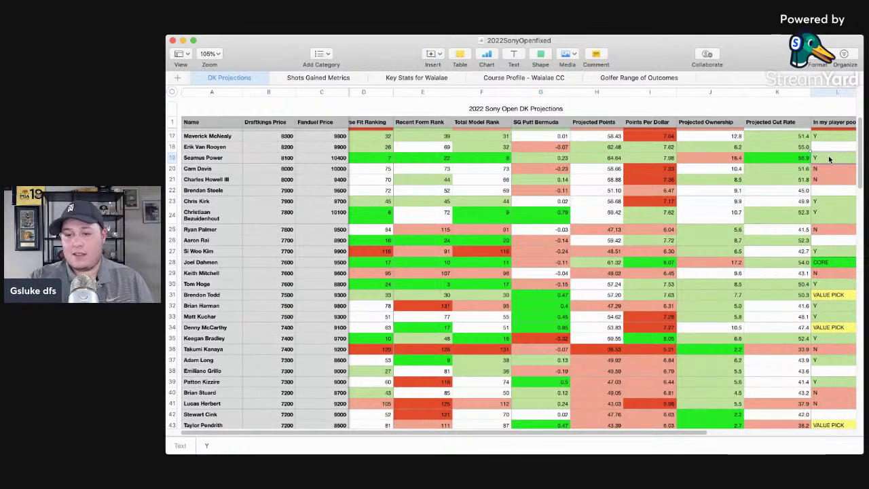
# - Examine Seamus Power's full row, including his player pool designation, DraftKings price and total model rank
pyautogui.click(829, 157)
pyautogui.scroll(-1, 829, 160)
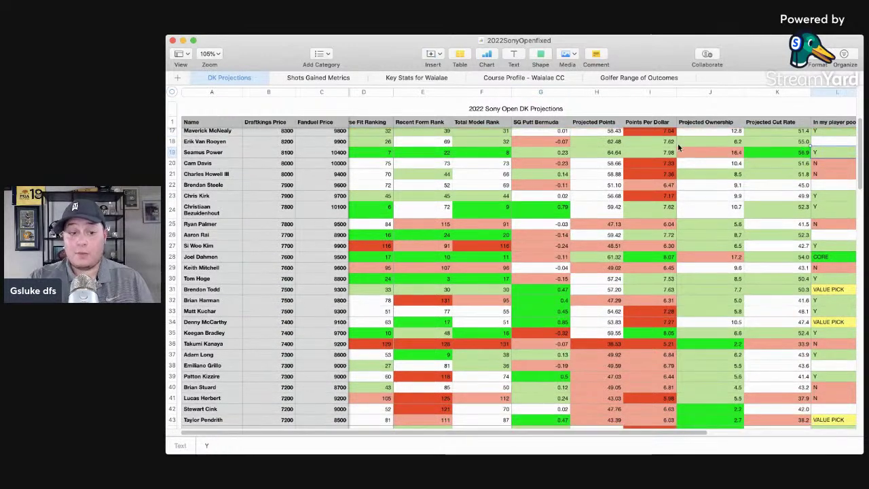
pyautogui.click(174, 152)
pyautogui.scroll(1, 542, 141)
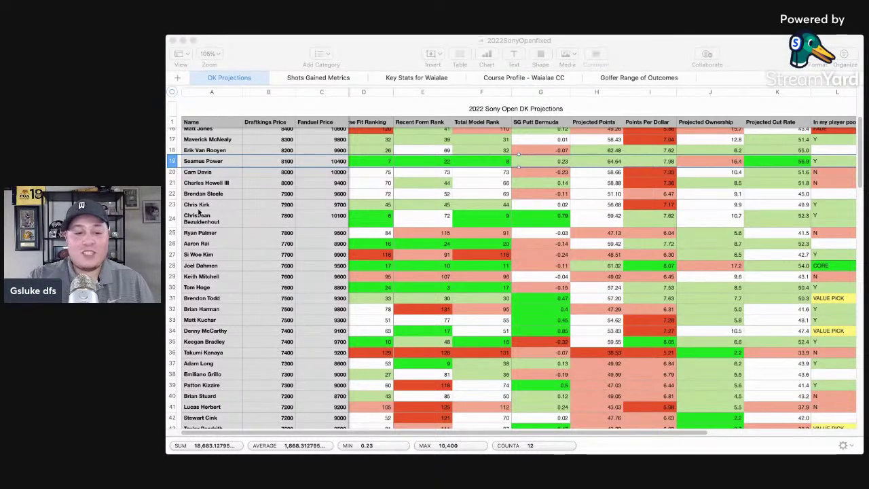
pyautogui.click(400, 180)
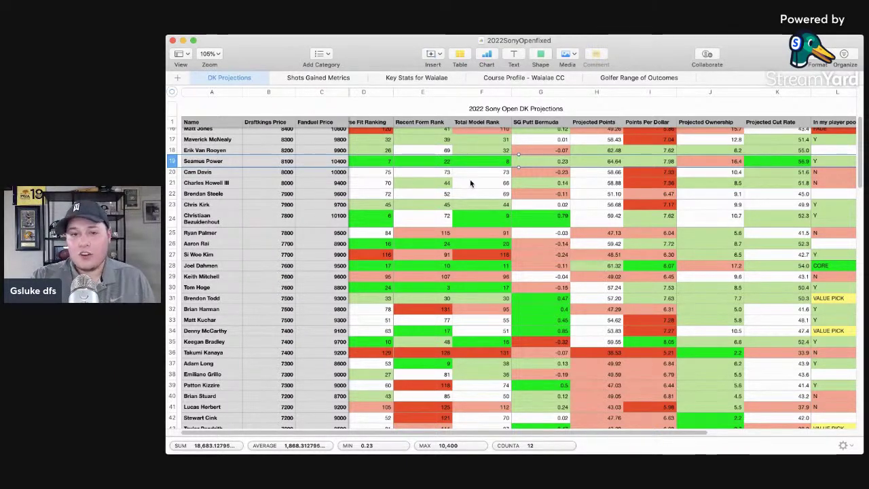
pyautogui.click(231, 164)
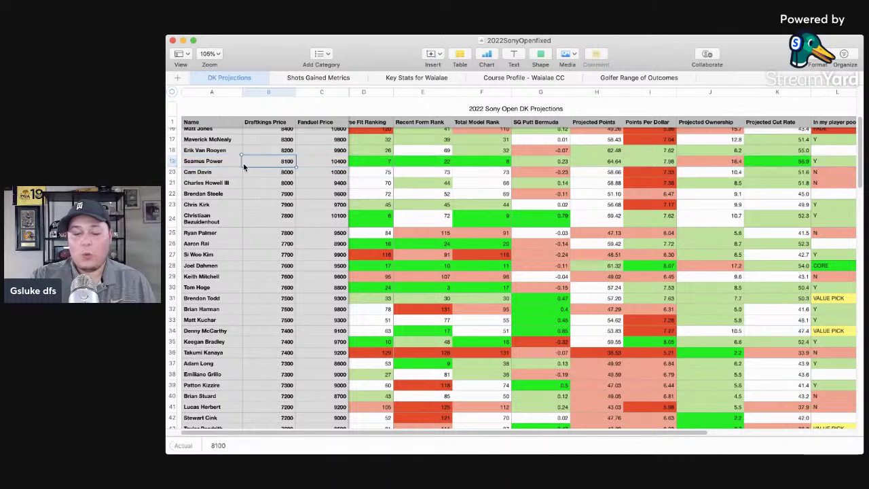
pyautogui.click(173, 162)
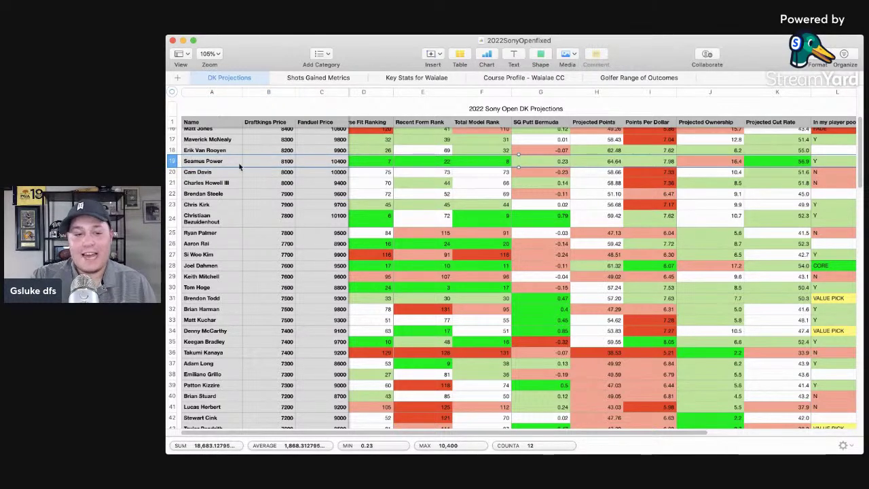
pyautogui.click(216, 162)
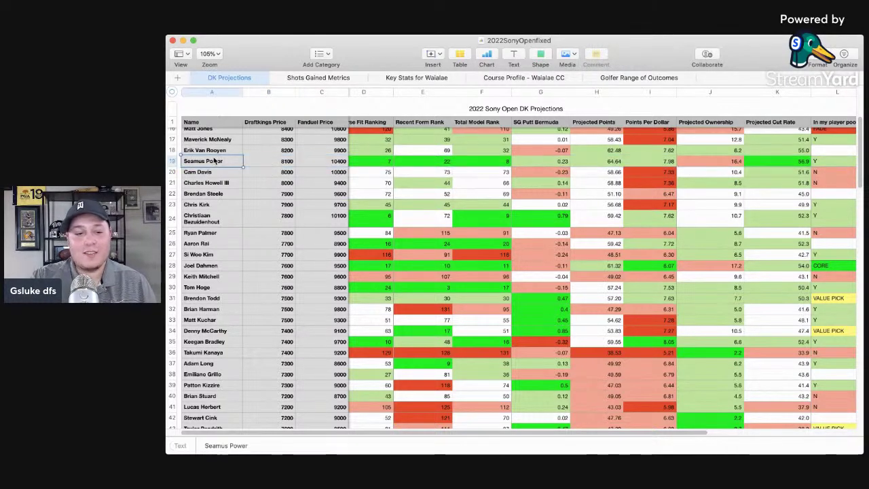
pyautogui.click(174, 162)
pyautogui.click(490, 161)
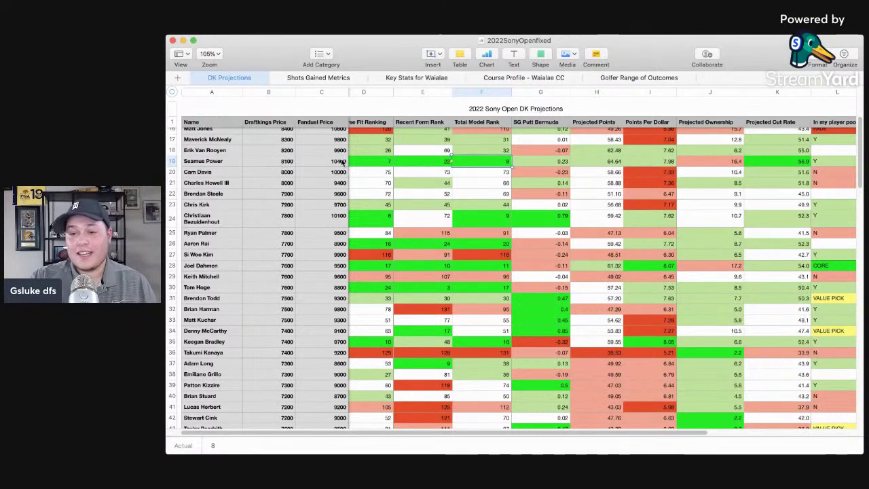
# - Check the player pool designations of Cam Davis and Charles Howell III, and examine Howell's full row and course fit ranking
pyautogui.click(826, 173)
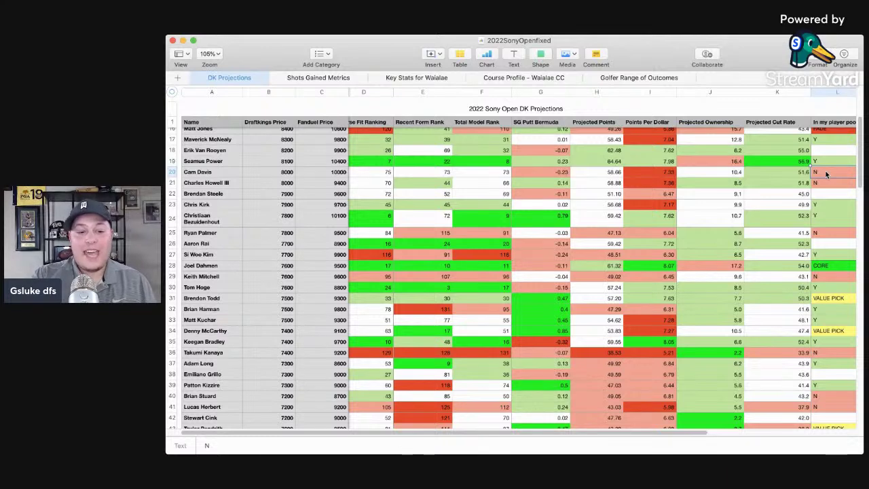
pyautogui.press('Down')
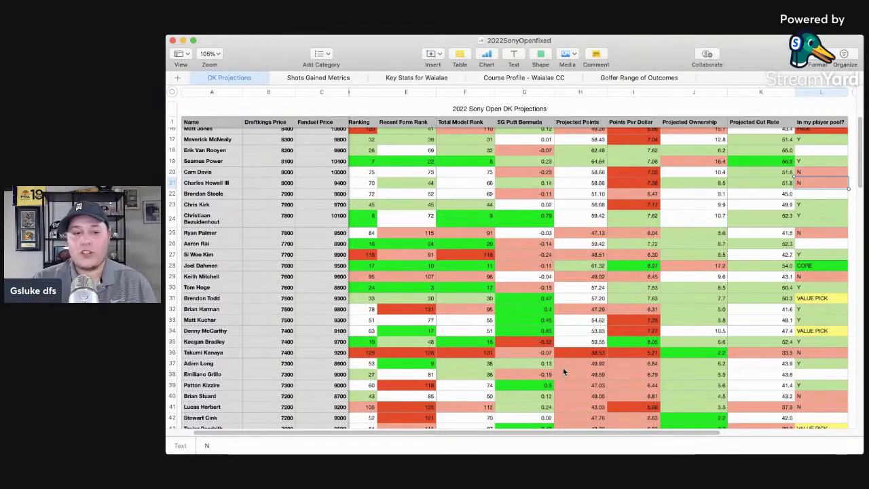
pyautogui.click(172, 182)
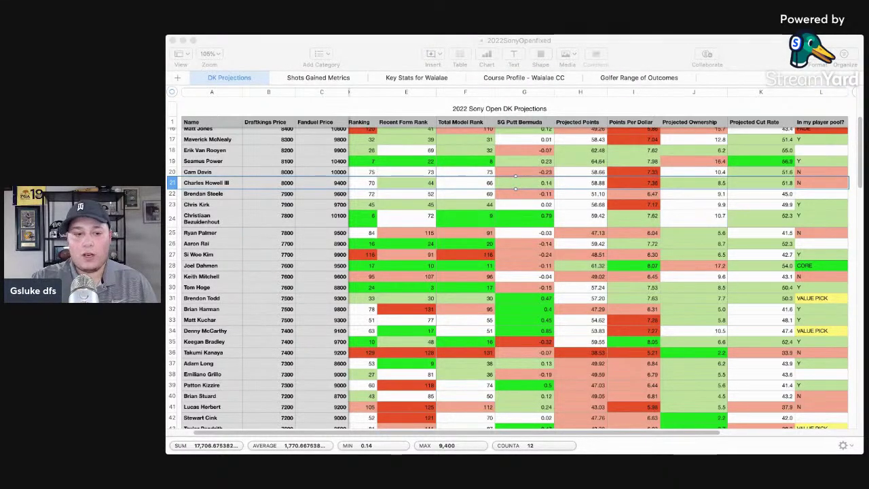
pyautogui.click(194, 198)
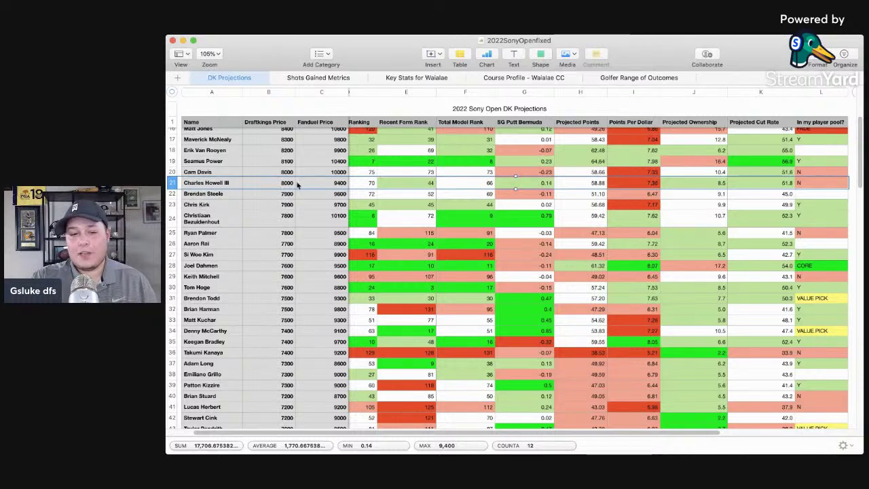
pyautogui.hscroll(-3, 416, 189)
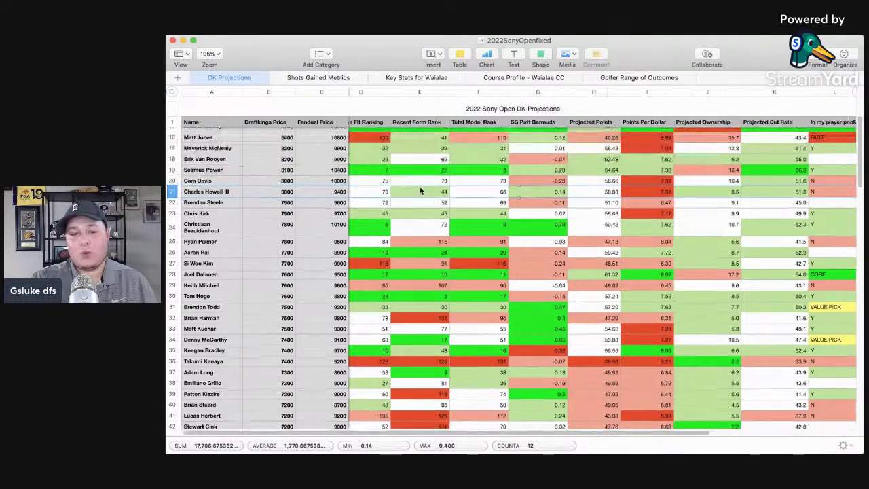
pyautogui.click(404, 190)
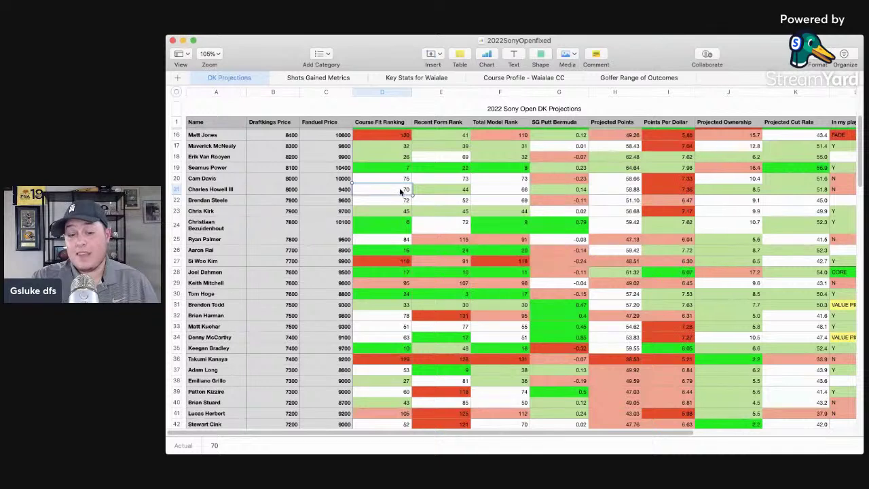
pyautogui.click(176, 189)
pyautogui.press('super+Tab')
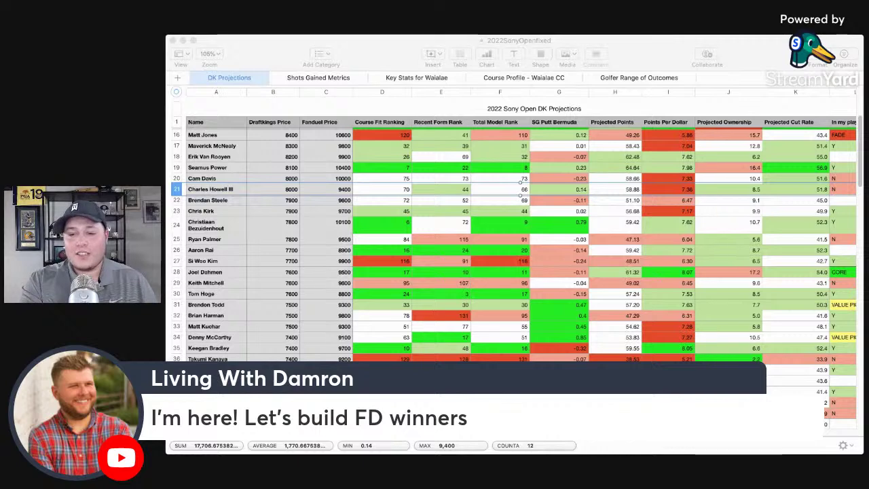
pyautogui.click(200, 202)
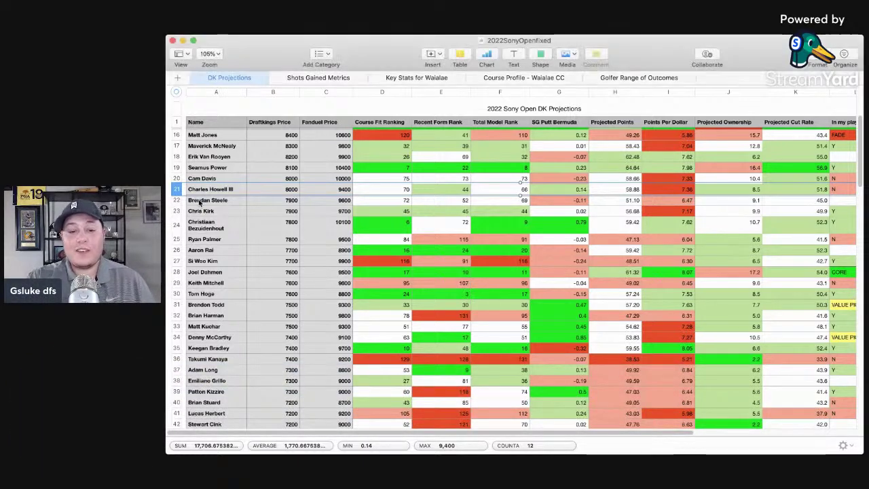
# - Compare Charles Howell III's FanDuel and DraftKings prices, and check the FanDuel prices of Christiaan Bezuidenhout, Adam Long and Branden Grace
pyautogui.click(348, 191)
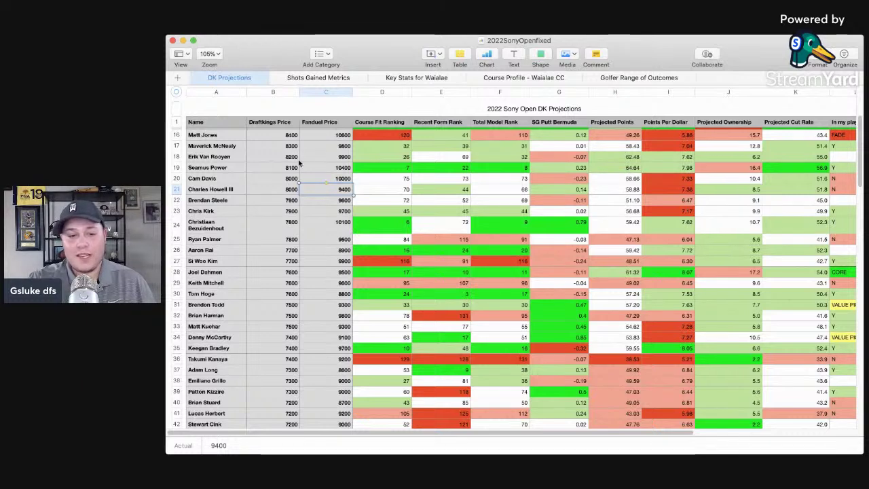
pyautogui.click(288, 191)
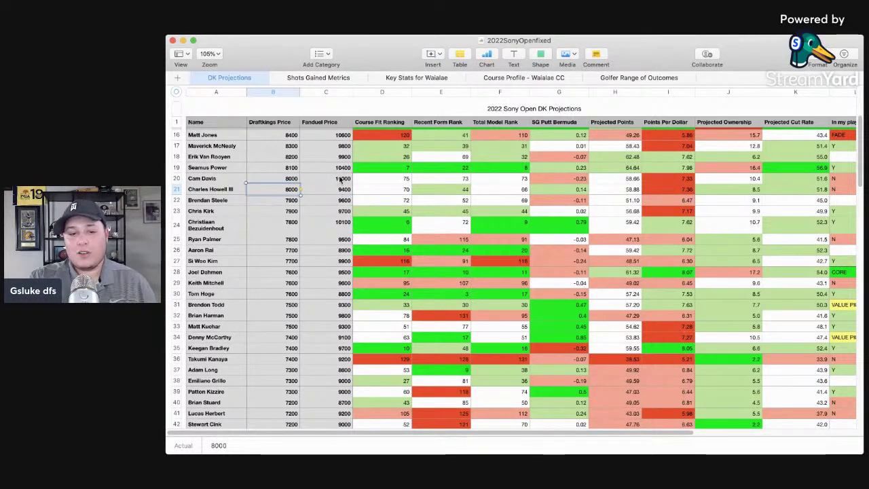
pyautogui.click(339, 225)
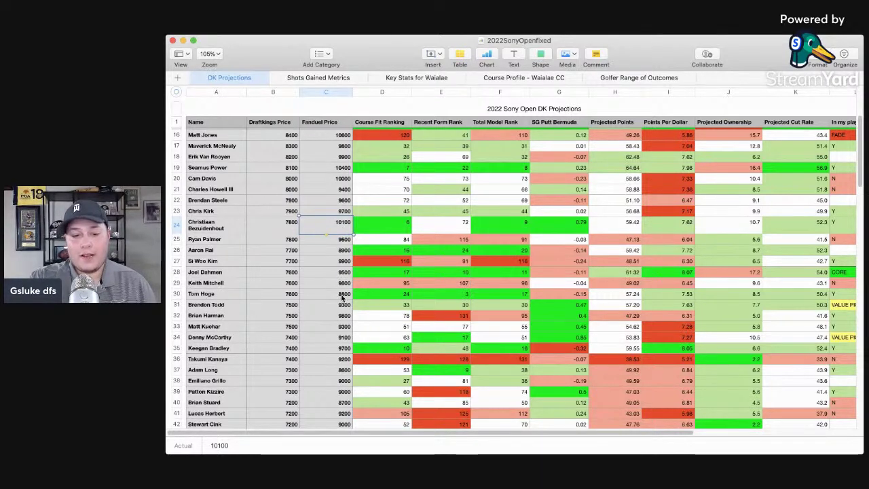
pyautogui.scroll(-1, 341, 354)
pyautogui.click(342, 358)
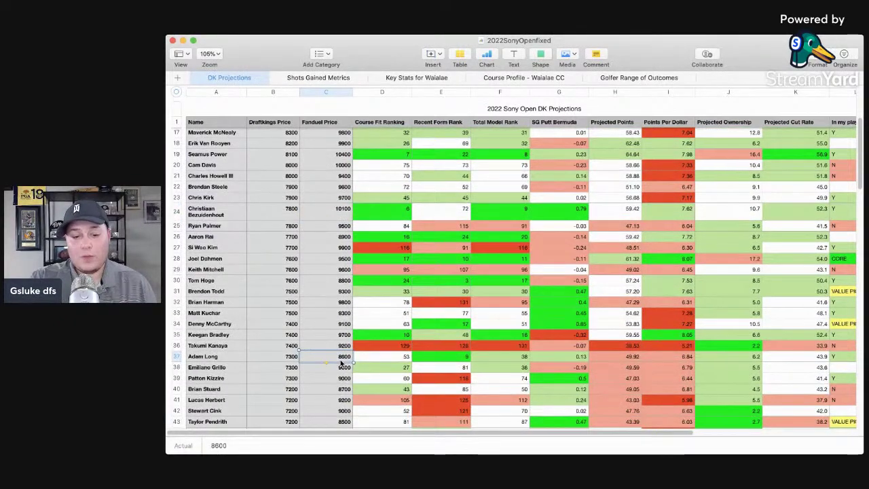
pyautogui.scroll(-5, 341, 364)
pyautogui.scroll(-6, 342, 365)
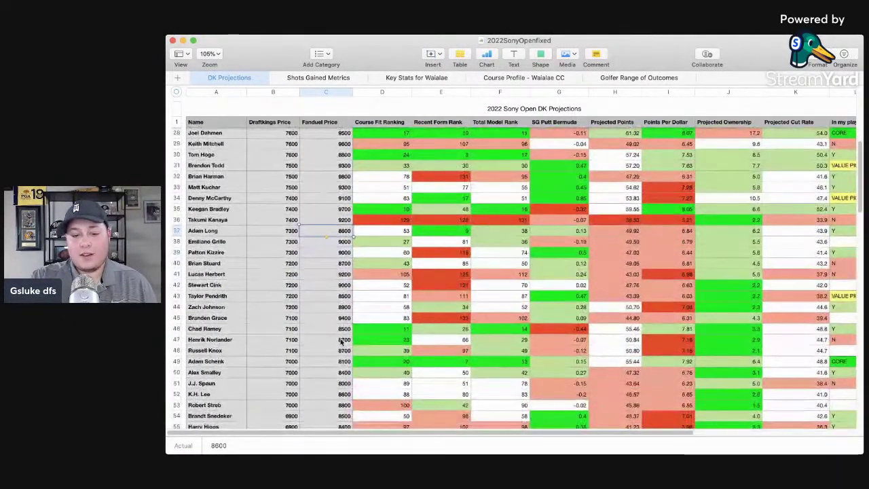
pyautogui.click(343, 319)
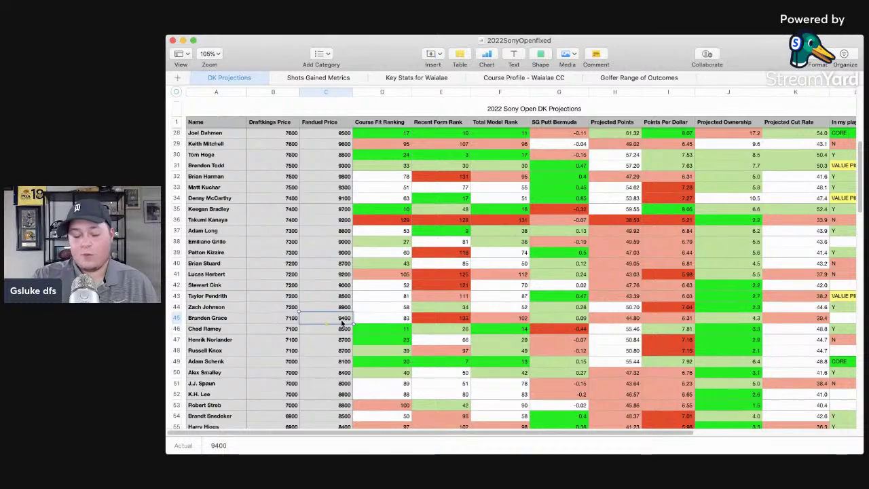
# - Highlight the full rows of Jason Kokrak and Brendan Steele in turn to examine their projections
pyautogui.scroll(14, 342, 323)
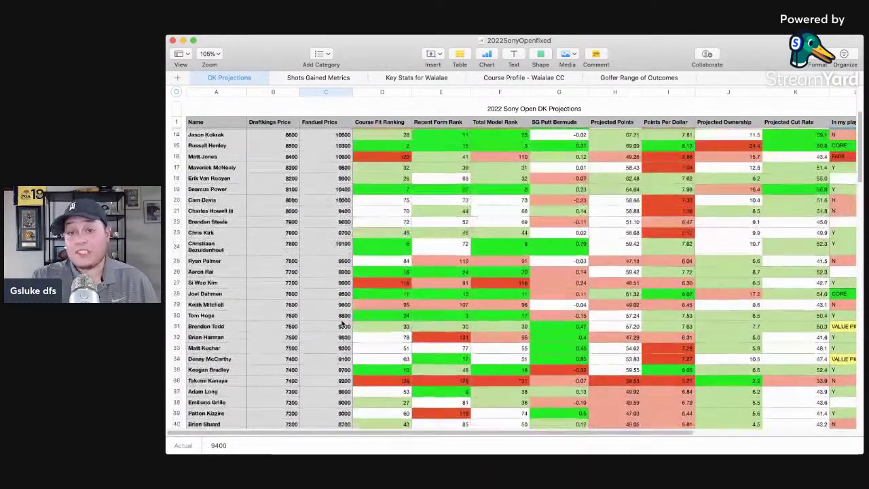
pyautogui.scroll(11, 342, 324)
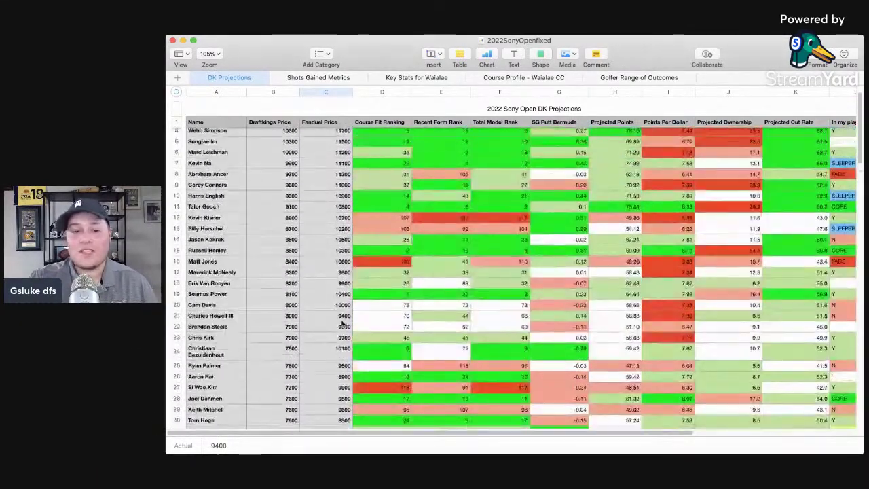
pyautogui.scroll(1, 342, 324)
pyautogui.hscroll(1, 545, 312)
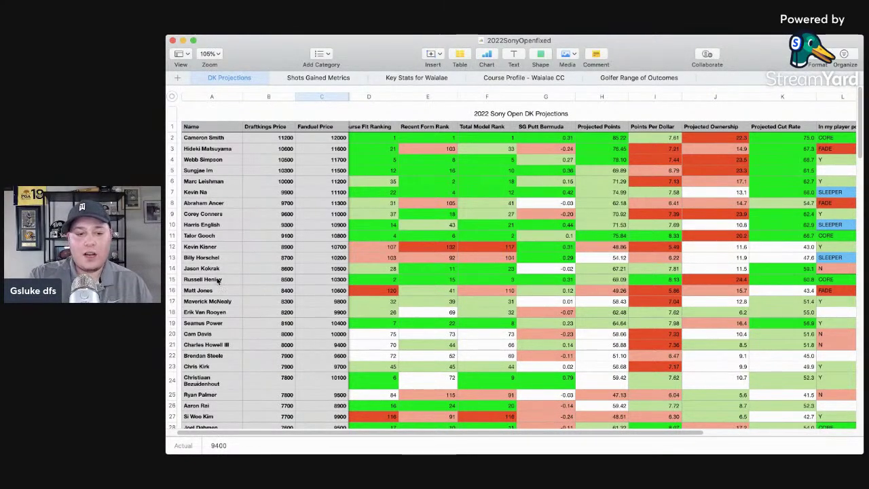
pyautogui.click(171, 268)
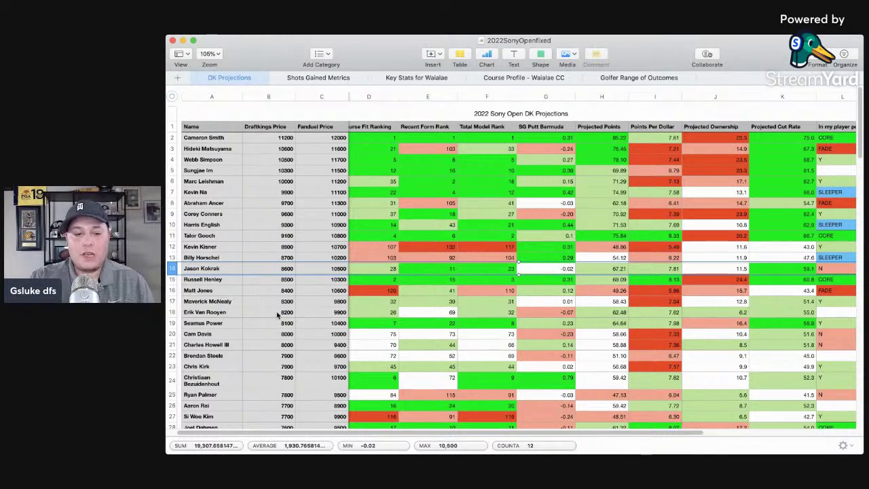
pyautogui.scroll(-5, 277, 314)
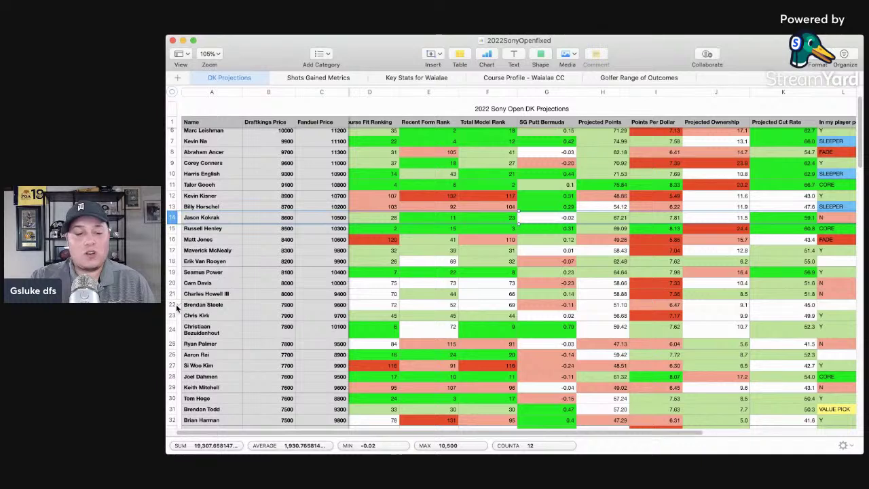
pyautogui.click(172, 305)
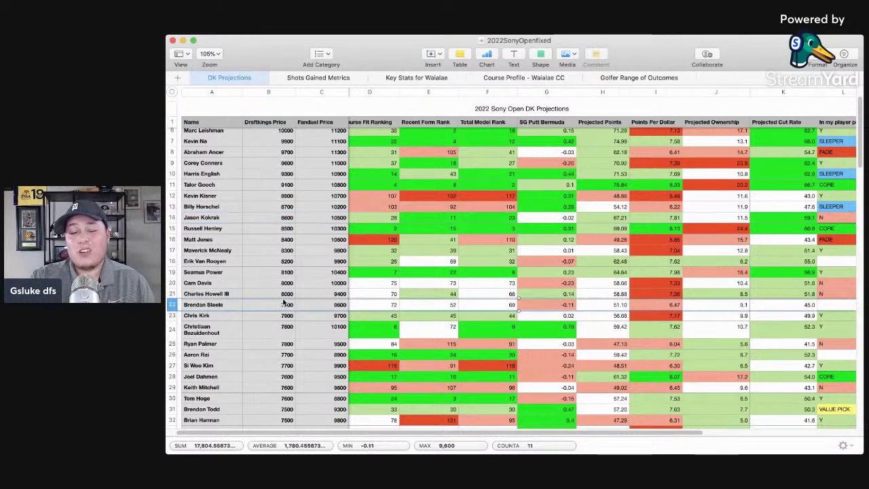
# - Examine Chris Kirk's full row and compare his projected cut rate with Brendan Steele's
pyautogui.scroll(-5, 573, 297)
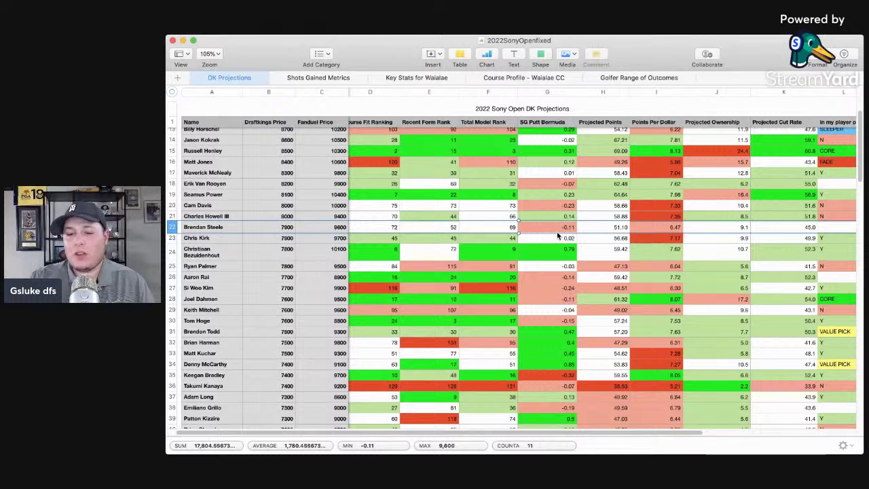
pyautogui.click(173, 239)
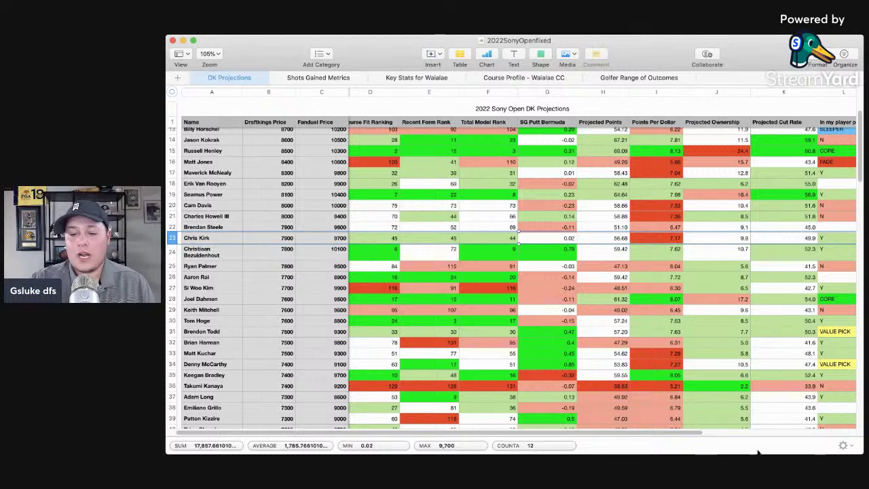
pyautogui.press('super+Tab')
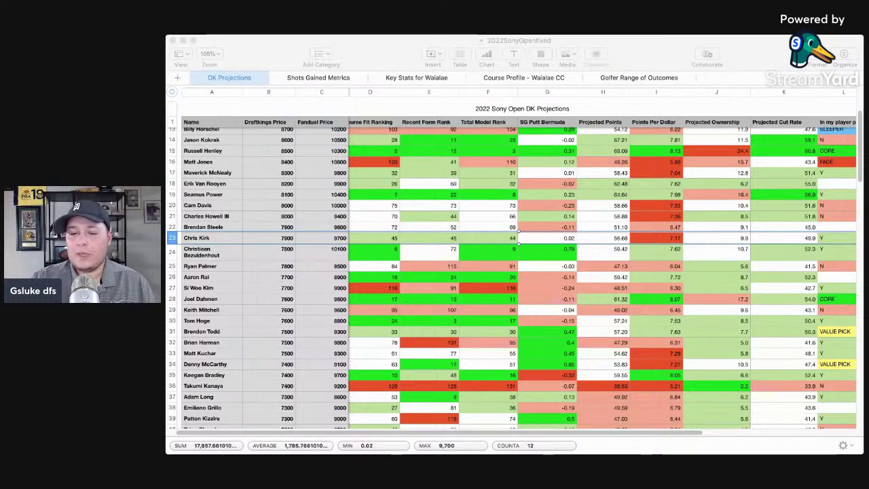
pyautogui.press('super+Tab')
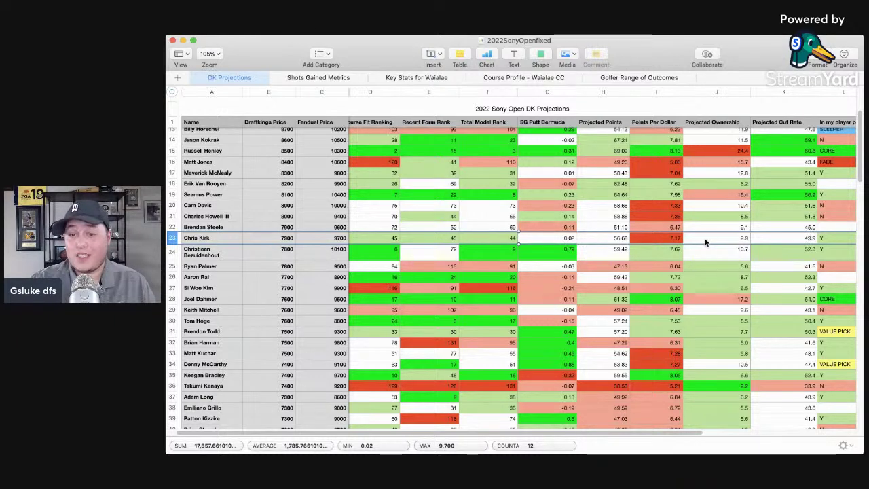
pyautogui.click(794, 238)
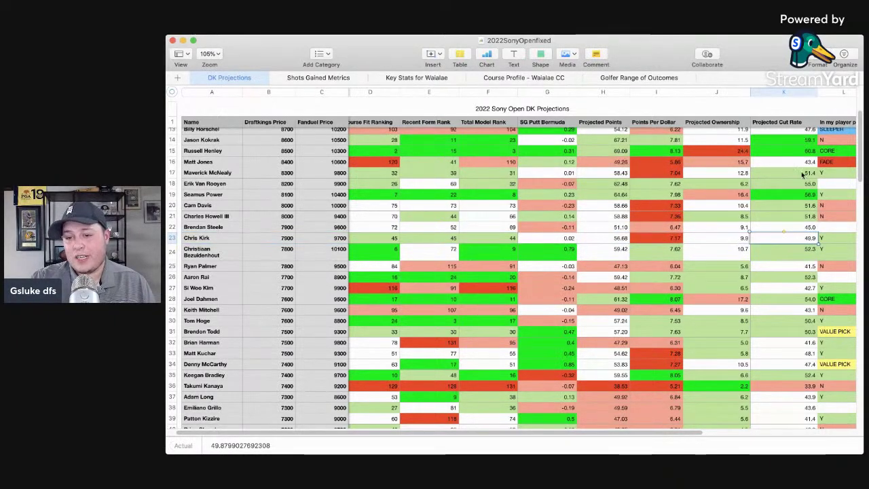
pyautogui.click(806, 229)
pyautogui.click(806, 240)
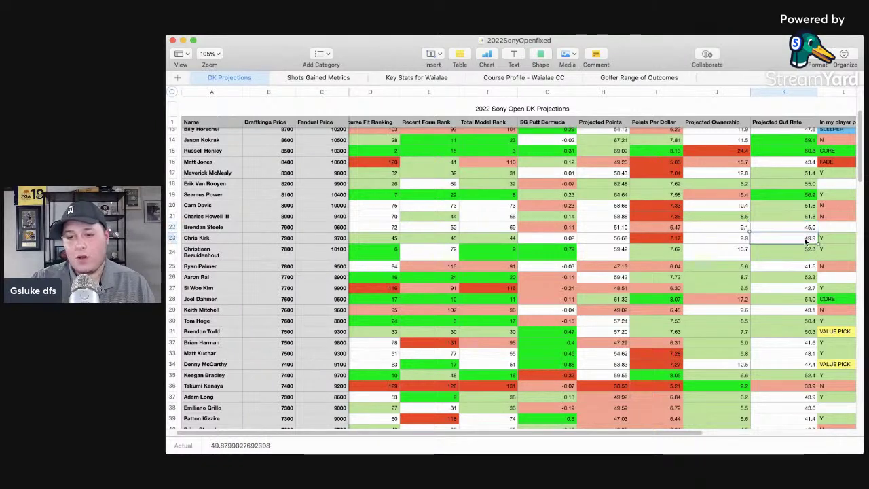
# - Highlight Christiaan Bezuidenhout's full row to examine his rankings and projections
pyautogui.click(172, 251)
pyautogui.scroll(-5, 601, 219)
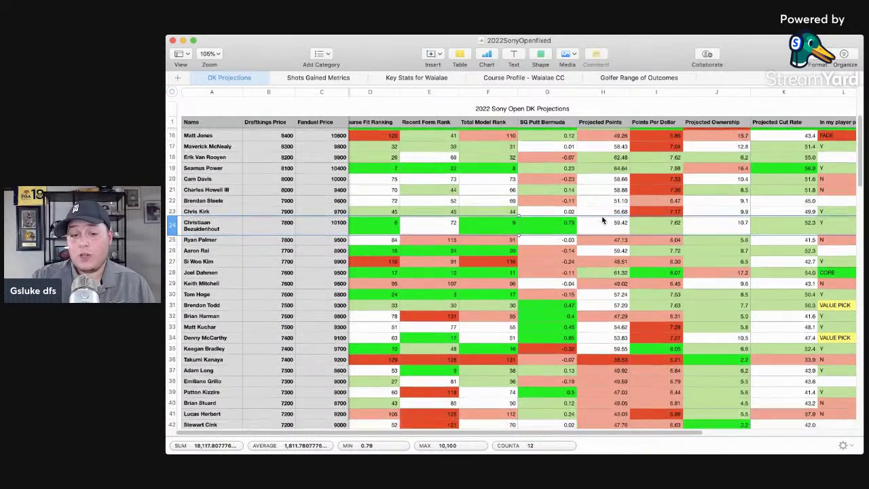
pyautogui.scroll(1, 530, 217)
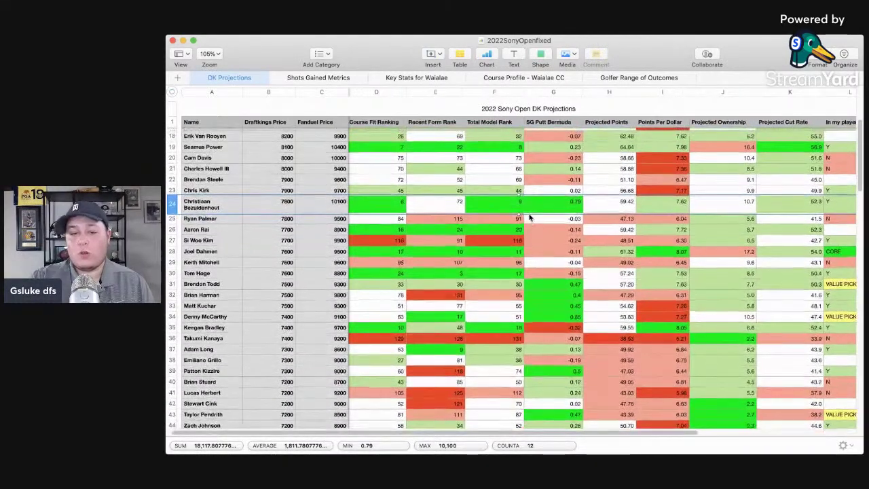
# - Examine Christiaan Bezuidenhout's course fit ranking, recent form rank and projected ownership, and highlight his full row
pyautogui.click(404, 204)
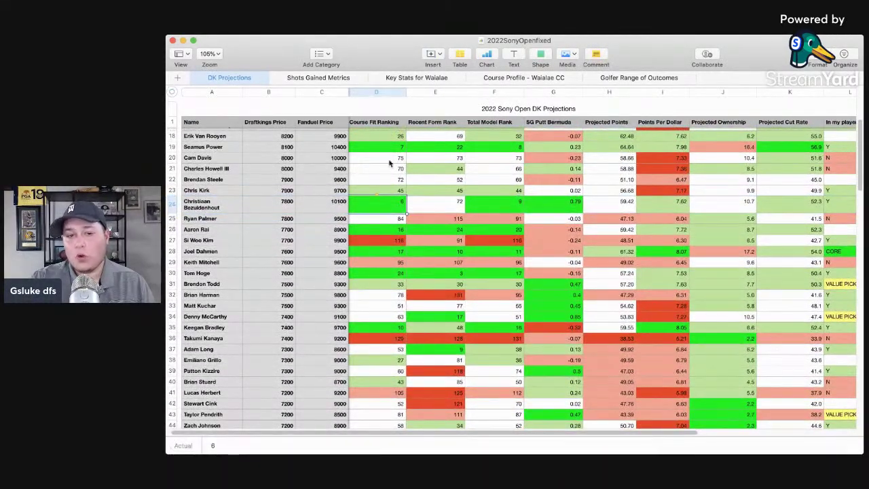
pyautogui.click(387, 124)
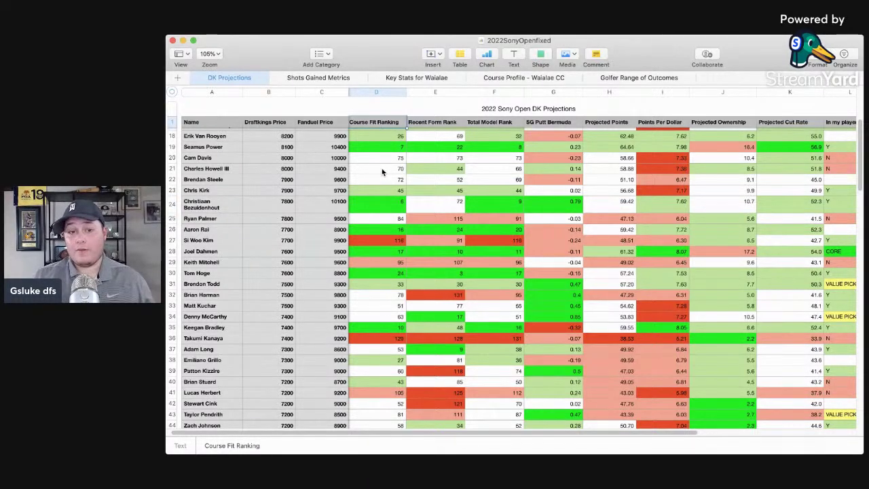
pyautogui.click(445, 127)
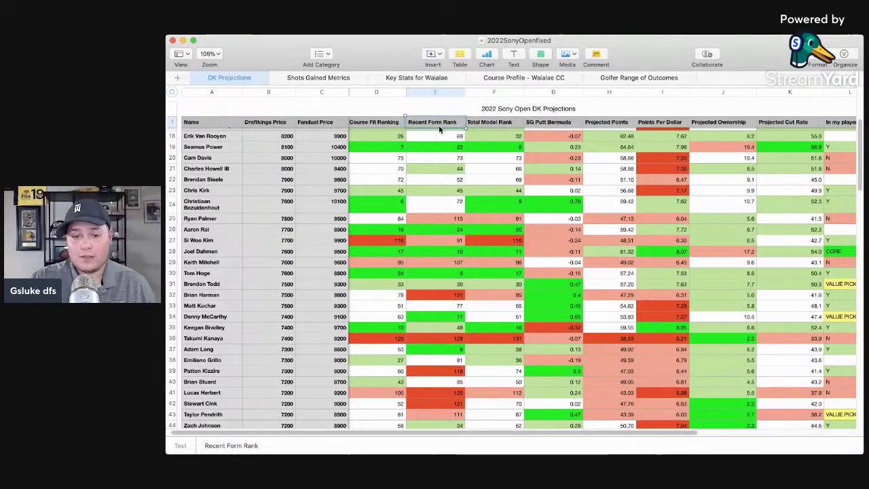
pyautogui.click(397, 205)
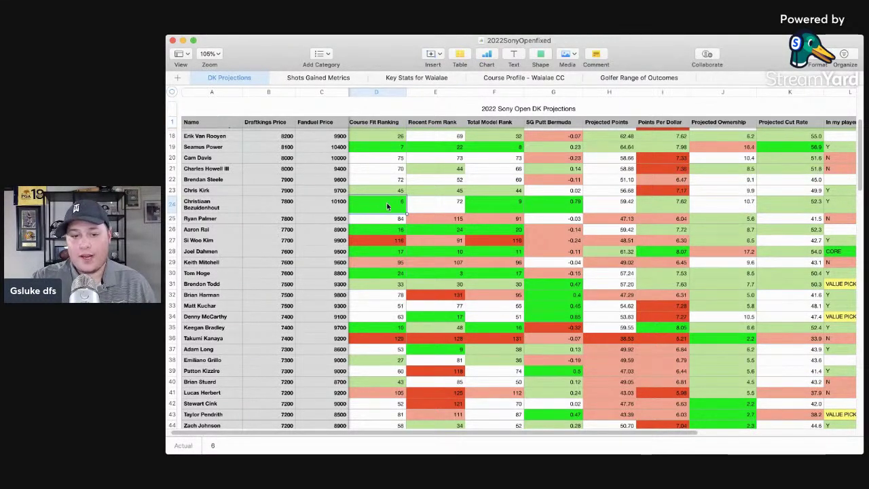
pyautogui.click(710, 202)
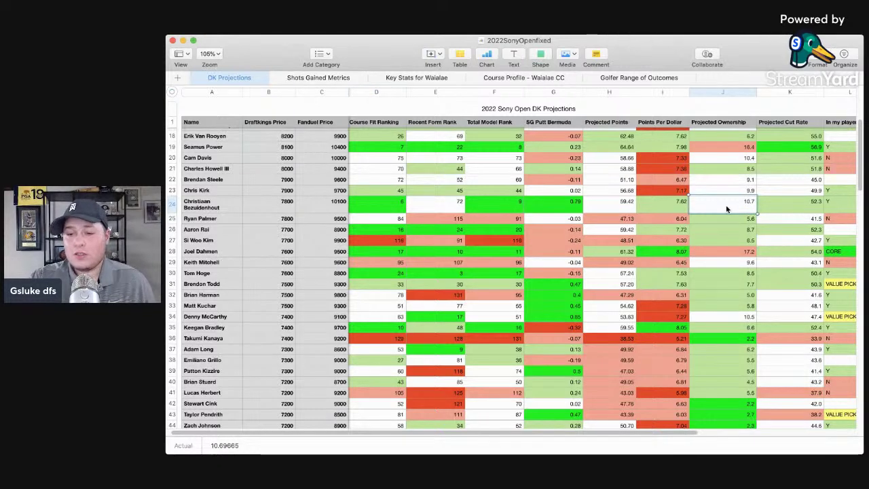
pyautogui.hscroll(-3, 726, 209)
pyautogui.scroll(1, 726, 209)
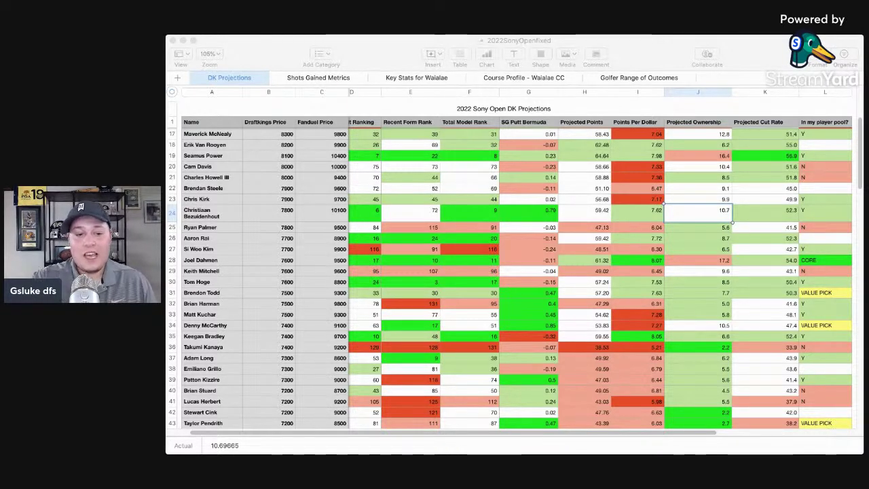
pyautogui.click(360, 196)
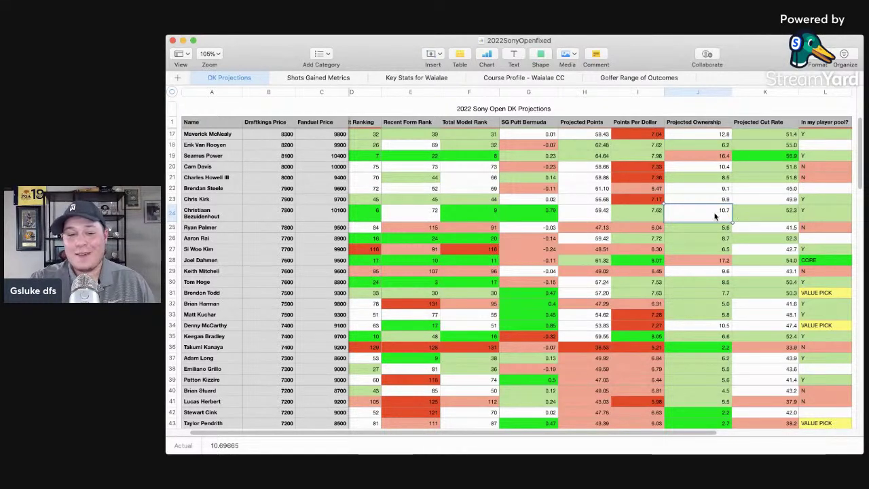
pyautogui.click(171, 212)
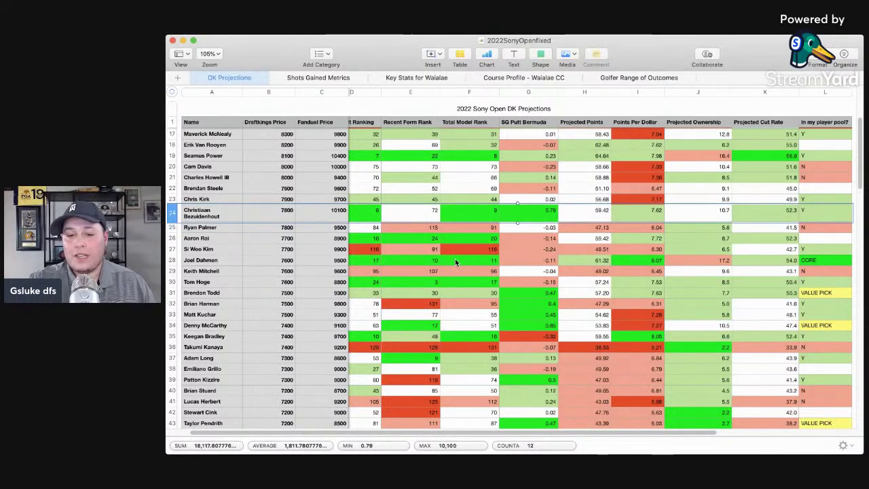
# - Highlight Joel Dahmen's full row and check his course fit ranking and Bermuda putting value
pyautogui.click(175, 260)
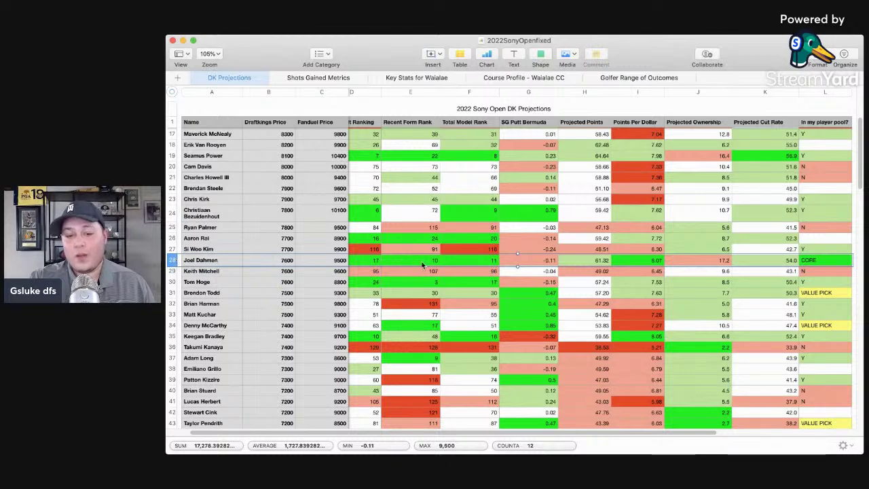
pyautogui.click(373, 262)
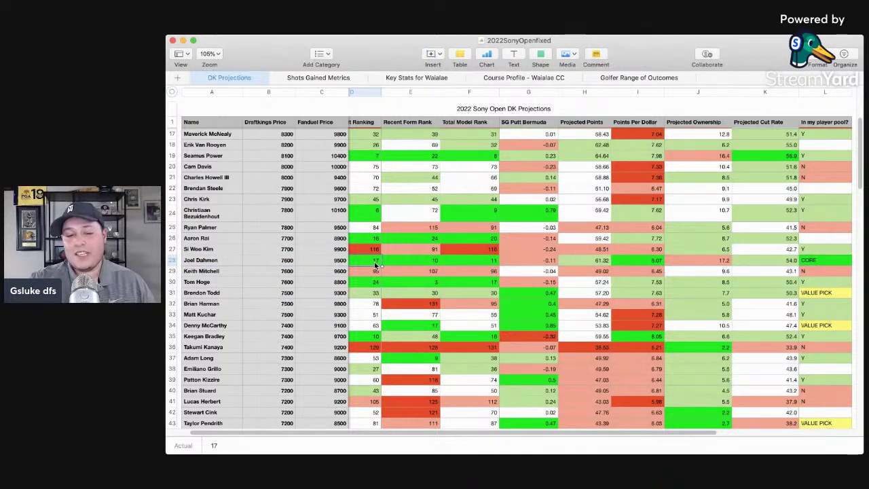
pyautogui.scroll(1, 374, 262)
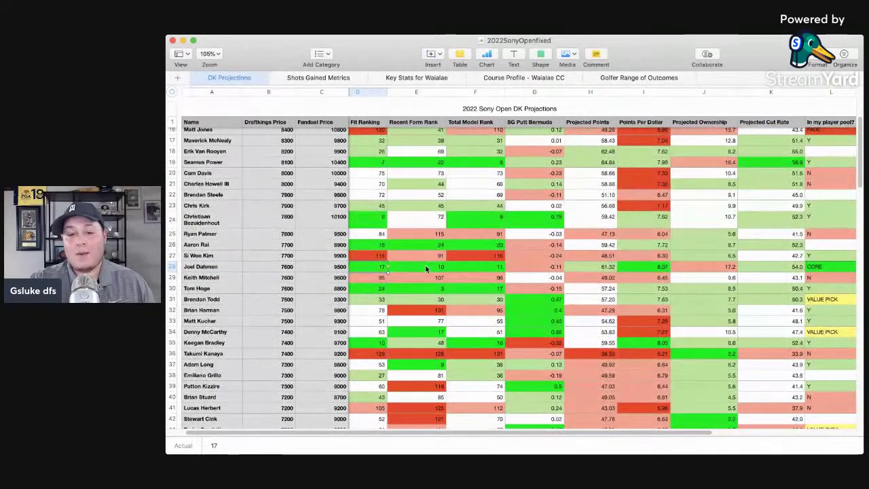
pyautogui.click(533, 268)
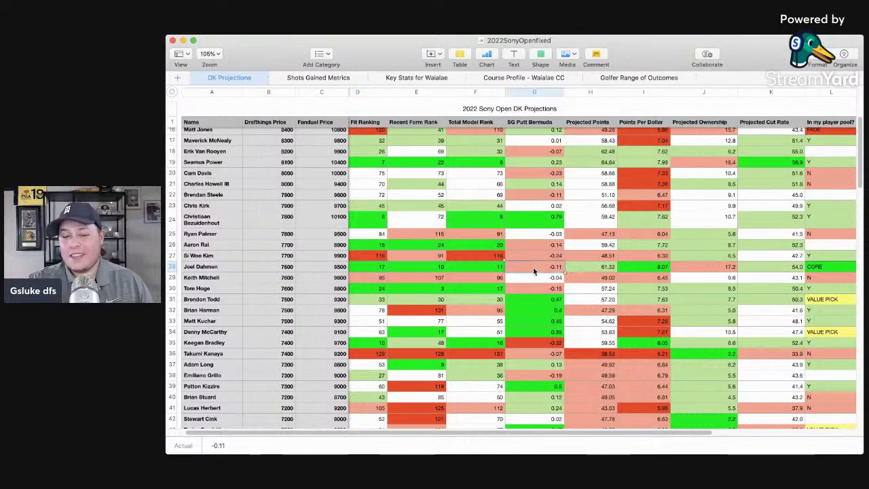
# - Examine Joel Dahmen's row in the Shots Gained Metrics sheet, including his SG PUTT value
pyautogui.click(311, 78)
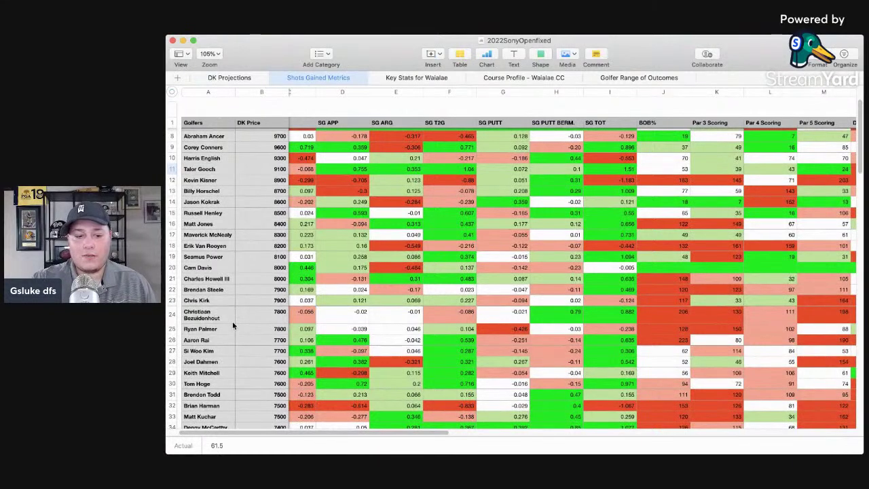
pyautogui.click(175, 358)
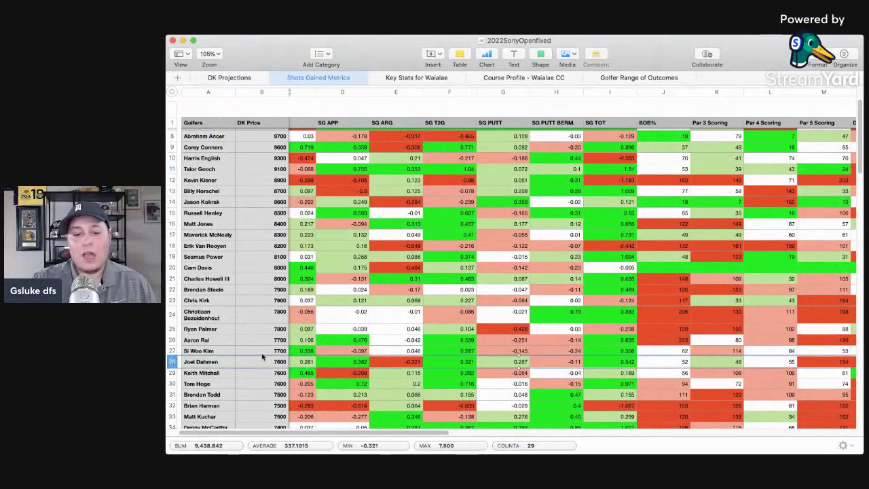
pyautogui.click(521, 362)
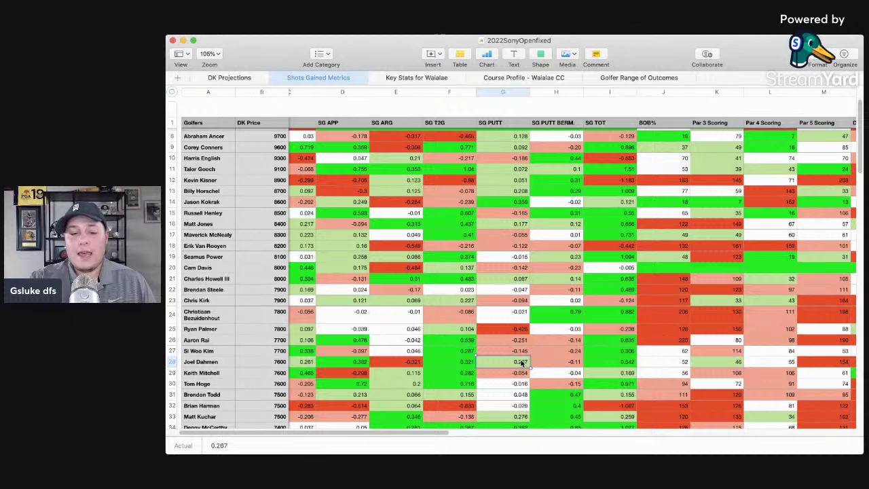
# - Return to the DK Projections sheet, check Tom Hoge's recent form rank, and review Joel Dahmen's course fit, prices and full row
pyautogui.click(226, 77)
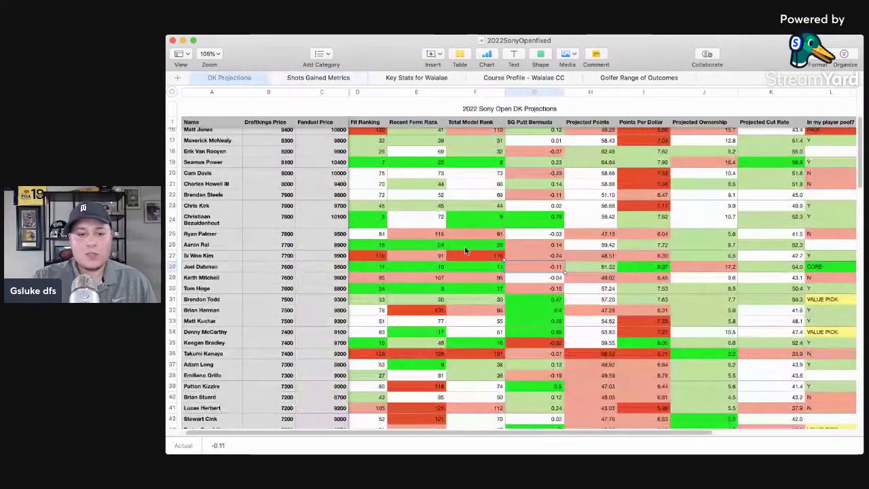
pyautogui.click(374, 291)
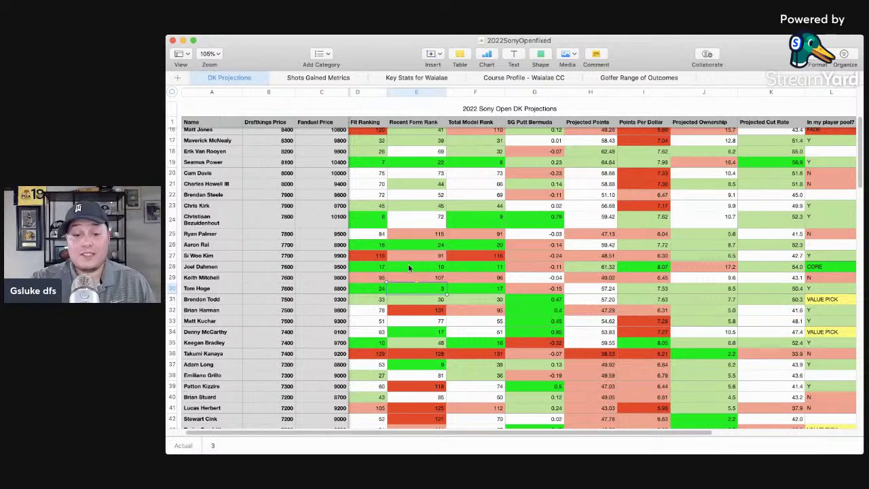
pyautogui.click(380, 268)
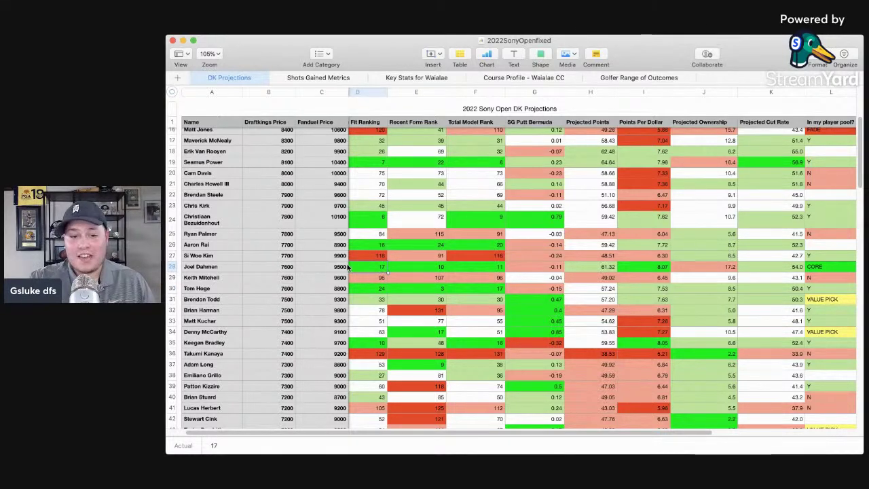
pyautogui.click(322, 267)
pyautogui.click(268, 266)
pyautogui.click(203, 266)
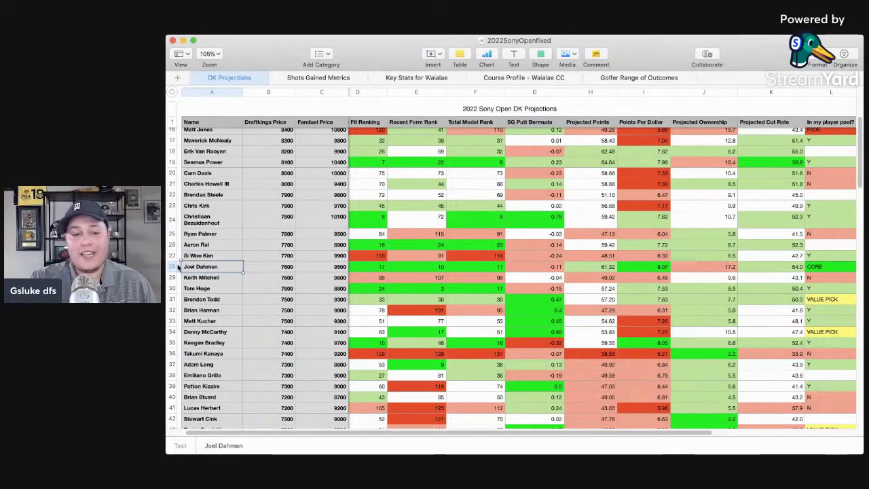
pyautogui.click(171, 266)
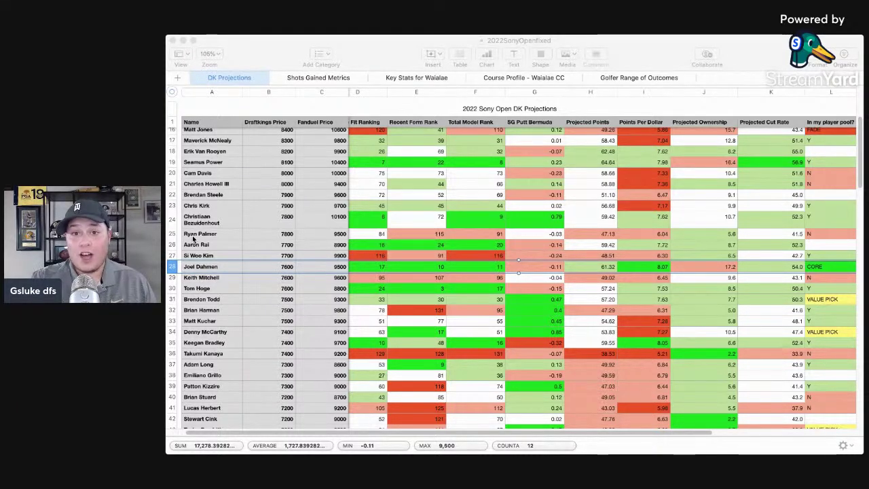
pyautogui.click(204, 224)
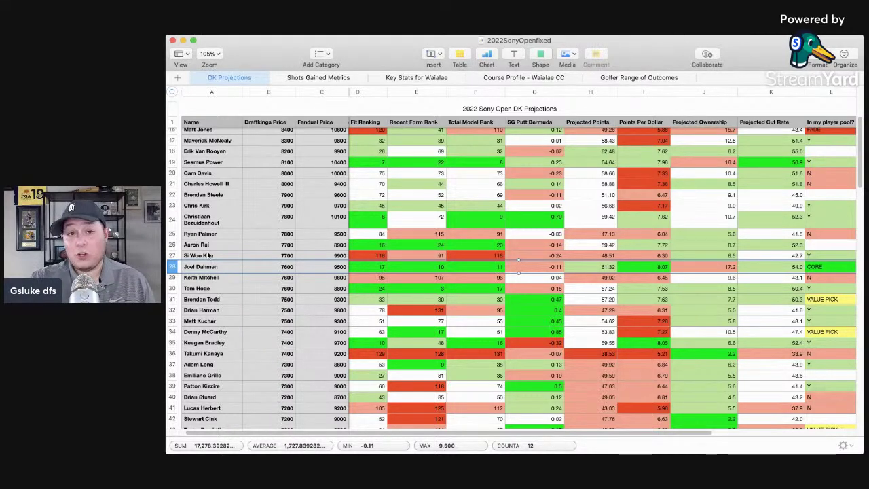
# - Highlight Si Woo Kim's full row and check his Bermuda putting value and projected cut rate
pyautogui.click(174, 255)
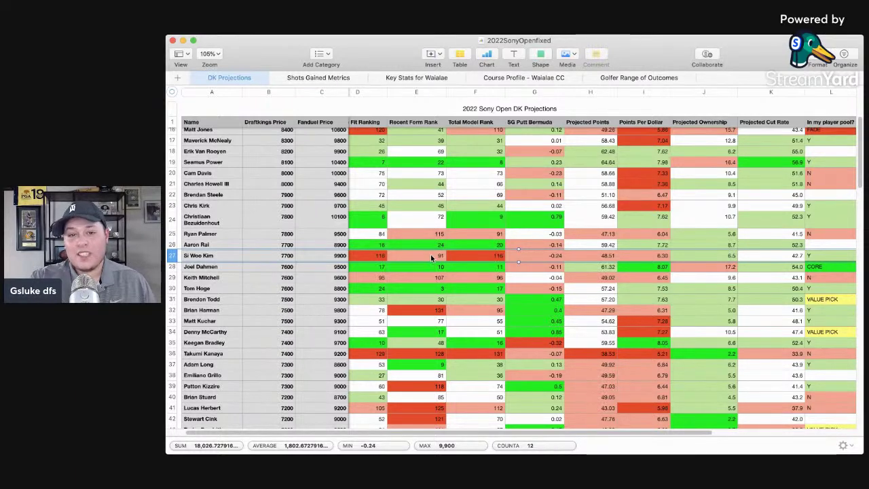
pyautogui.click(554, 258)
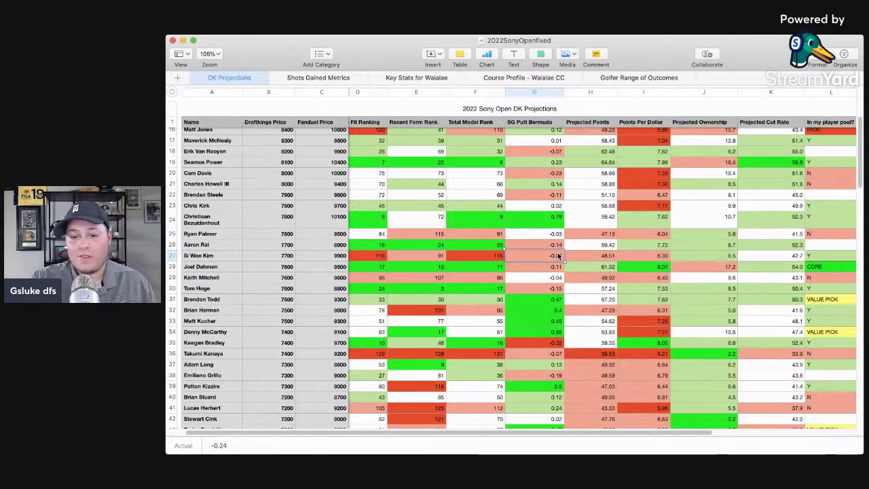
pyautogui.click(174, 255)
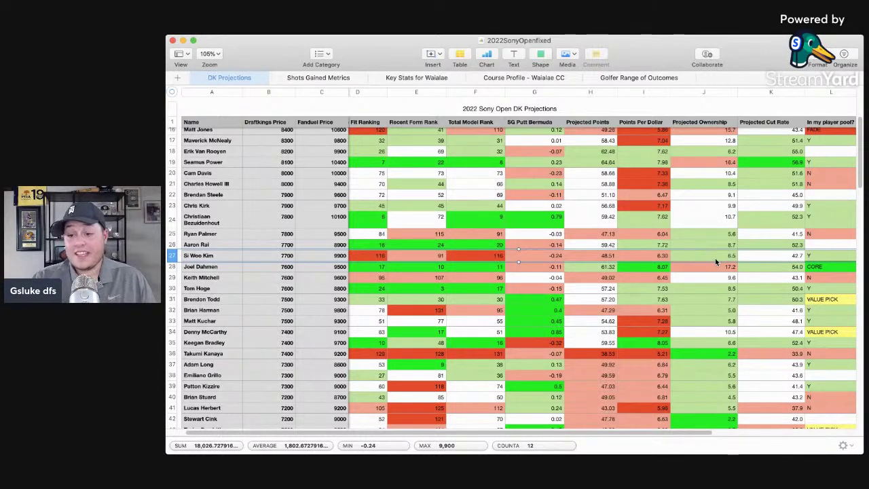
pyautogui.click(777, 255)
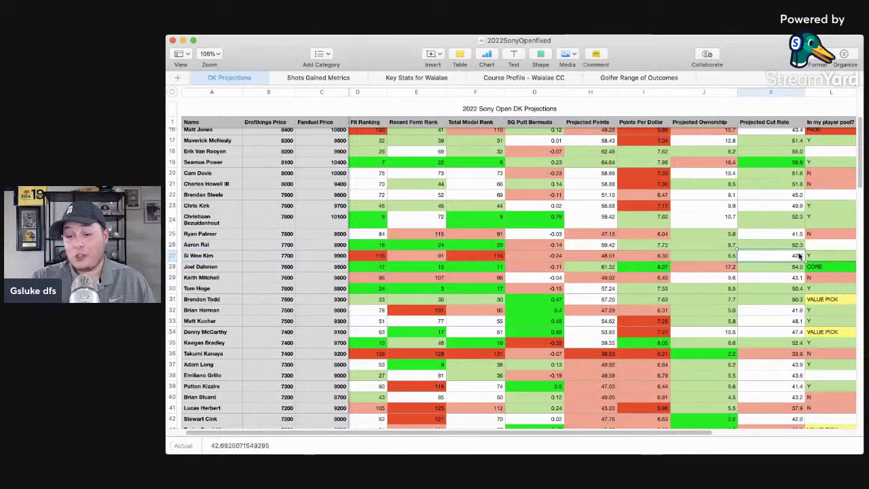
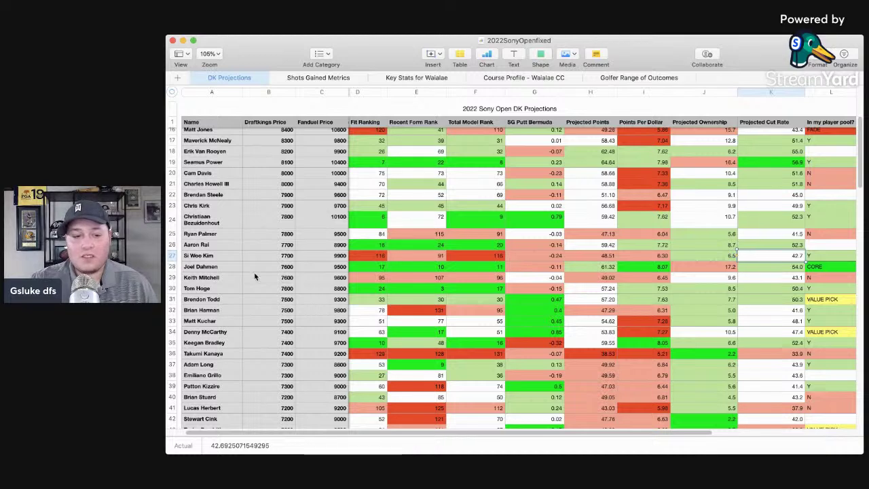
# - Check Joel Dahmen's player pool label, and highlight the full rows of Keith Mitchell and Tom Hoge in turn
pyautogui.click(825, 268)
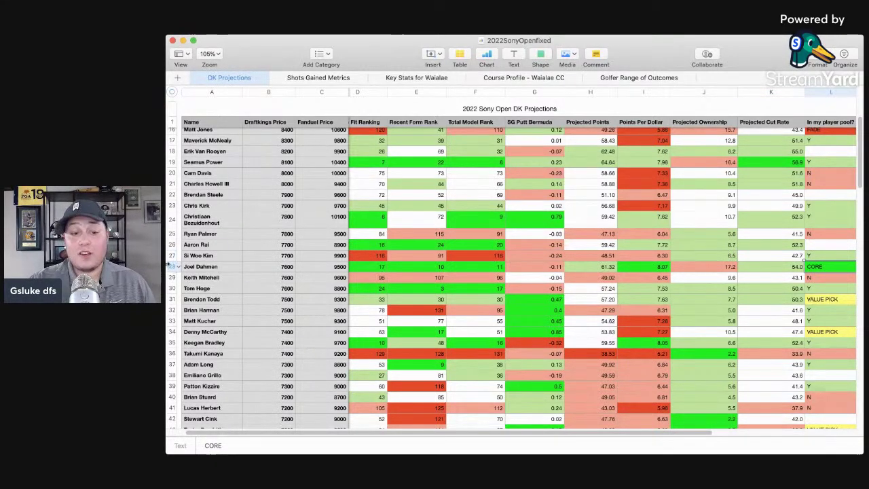
pyautogui.scroll(-4, 173, 278)
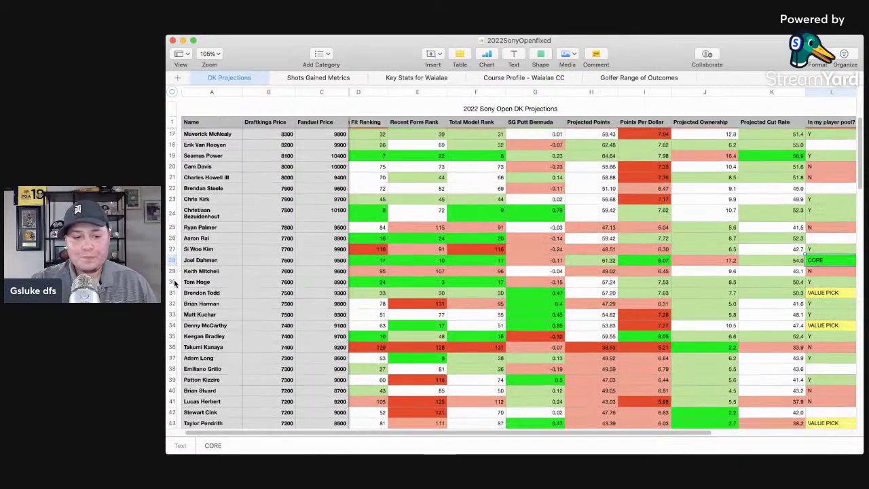
pyautogui.click(173, 238)
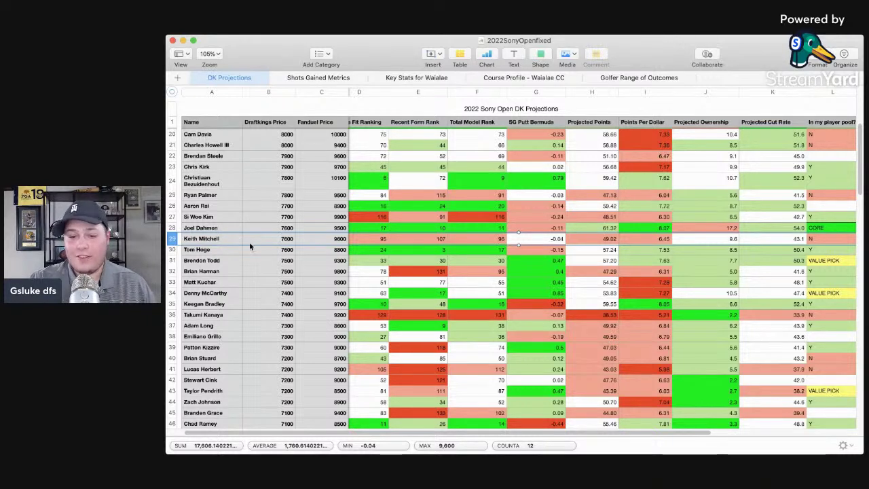
pyautogui.click(173, 250)
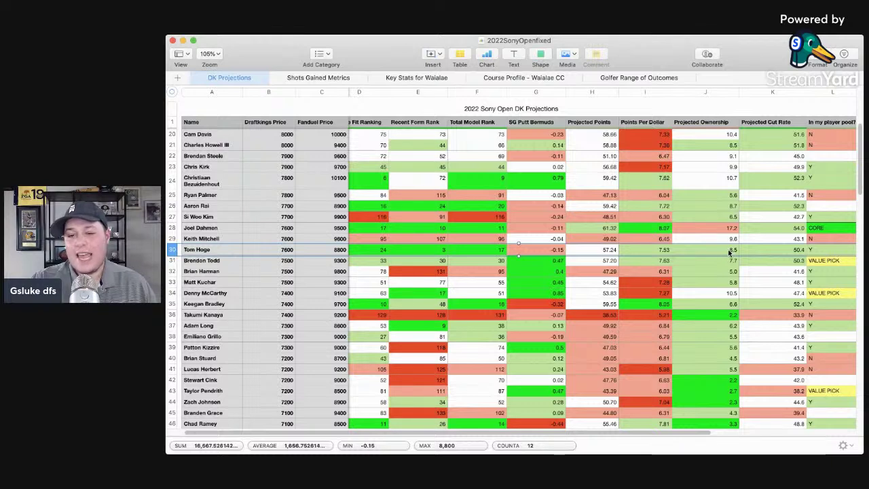
# - Examine Brendon Todd's player pool label, full row and Bermuda putting value
pyautogui.click(820, 261)
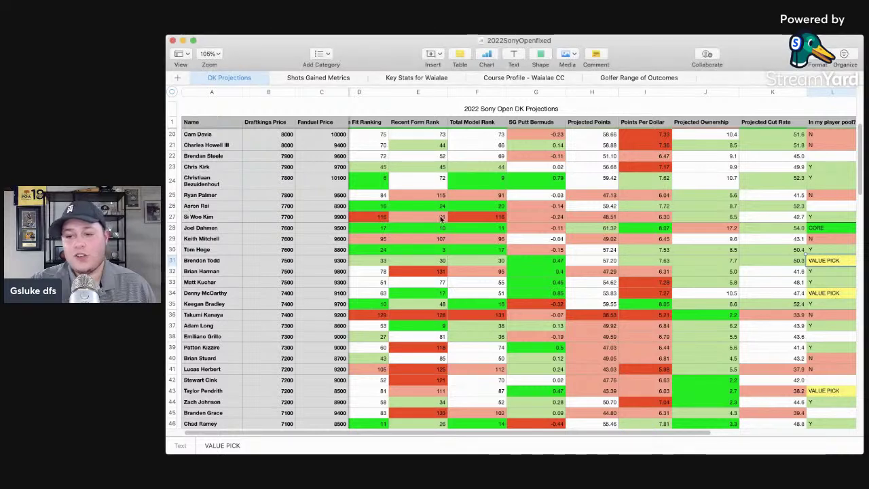
pyautogui.scroll(-3, 732, 287)
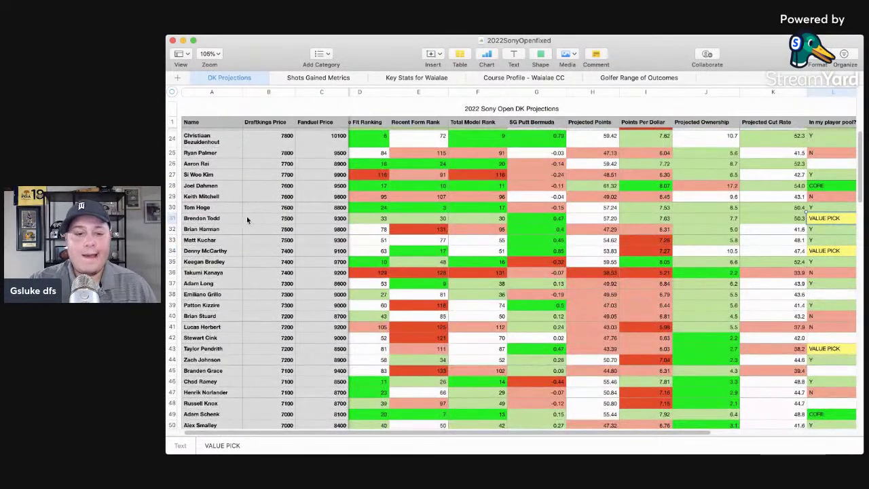
pyautogui.click(172, 218)
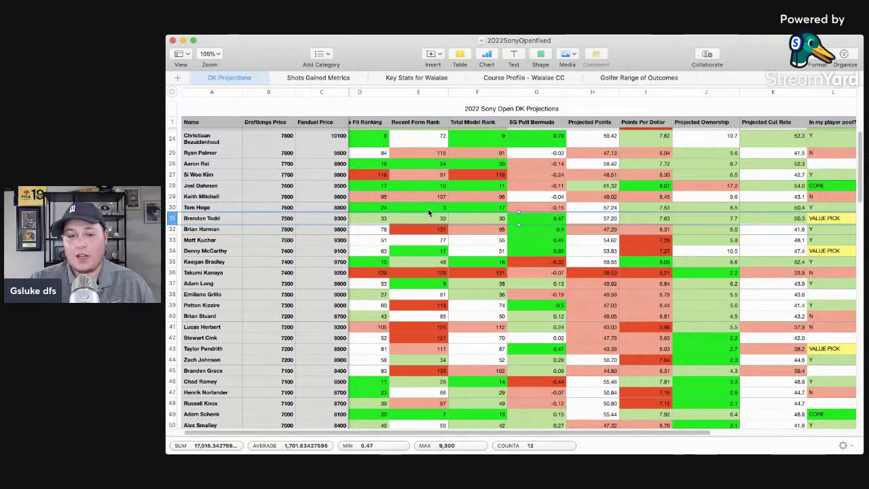
pyautogui.click(559, 222)
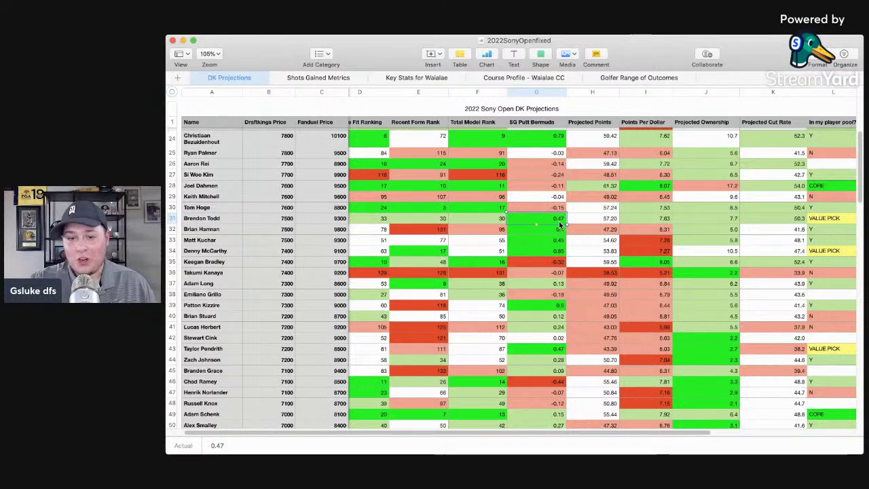
pyautogui.click(171, 218)
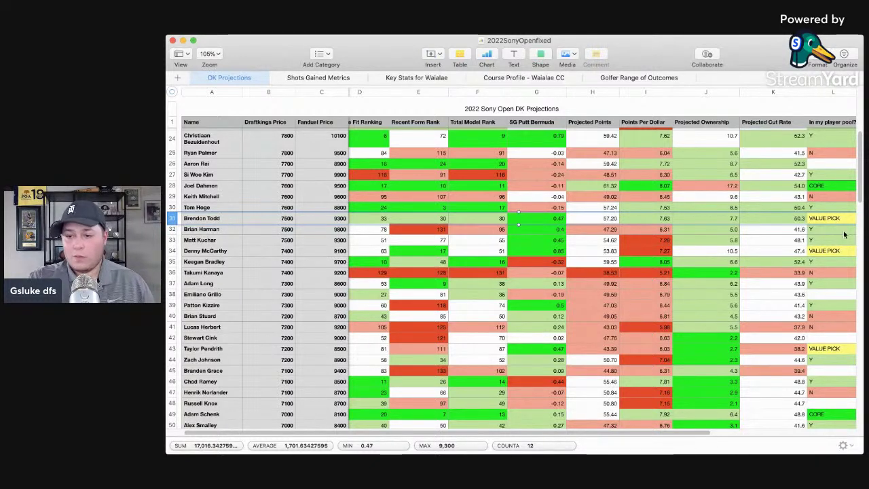
# - Highlight Matt Kuchar's full row, and review Brendon Todd's course fit ranking, recent form rank, full row and projected cut rate
pyautogui.press('Down')
pyautogui.press('Down')
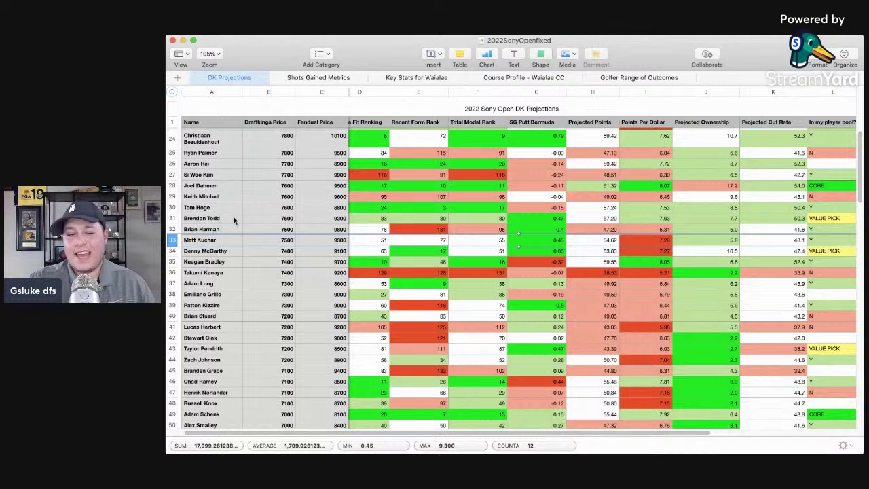
pyautogui.click(202, 219)
pyautogui.click(375, 217)
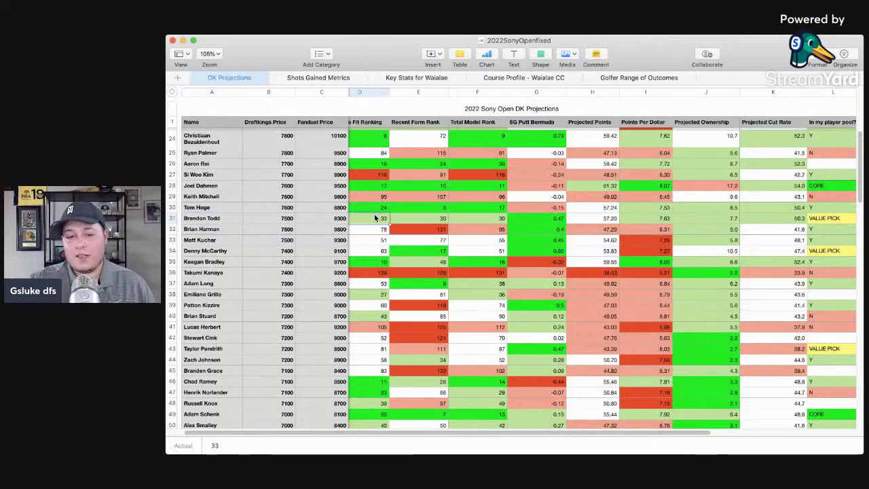
pyautogui.click(411, 217)
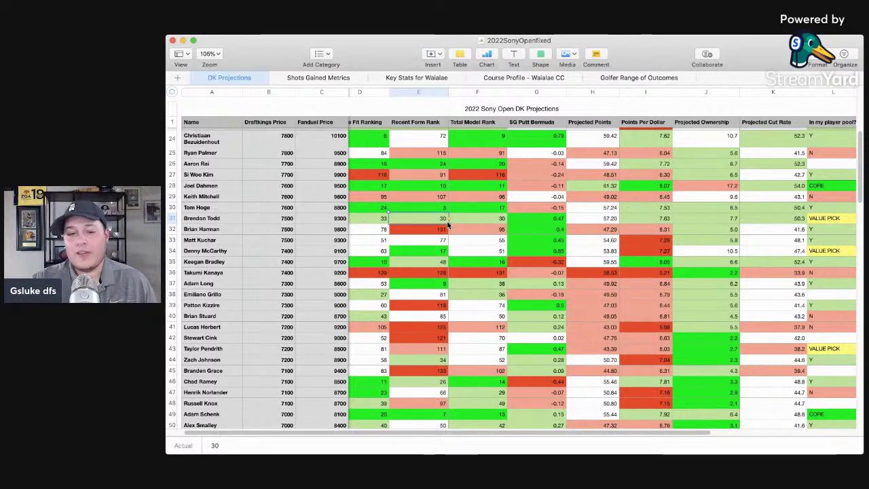
pyautogui.click(173, 218)
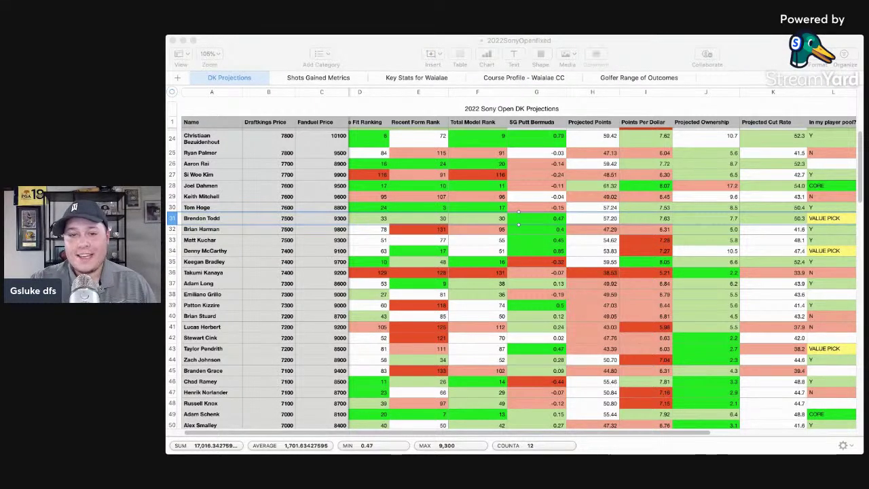
pyautogui.press('super+Tab')
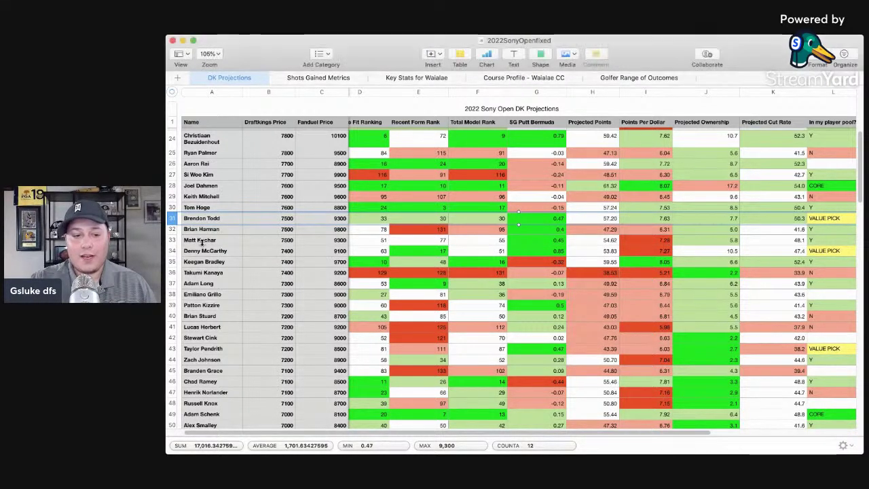
pyautogui.click(784, 220)
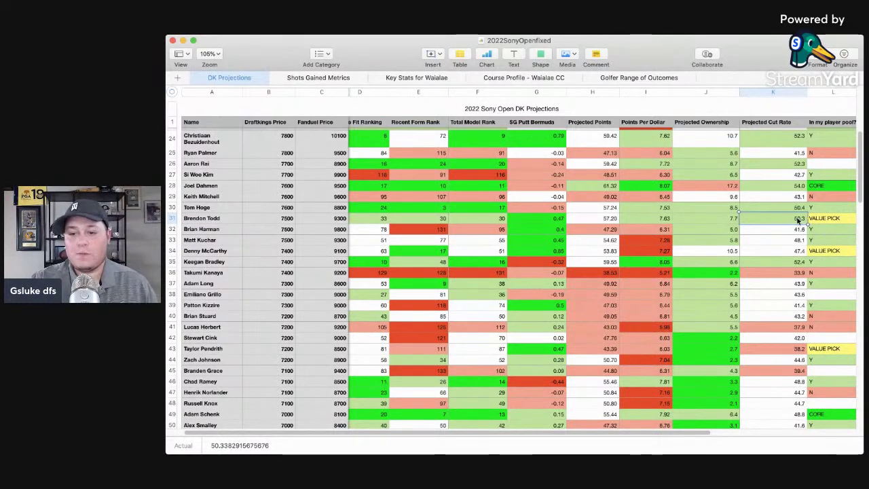
# - Examine Denny McCarthy's player pool label, recent form rank and course fit ranking, and highlight the full row
pyautogui.click(824, 251)
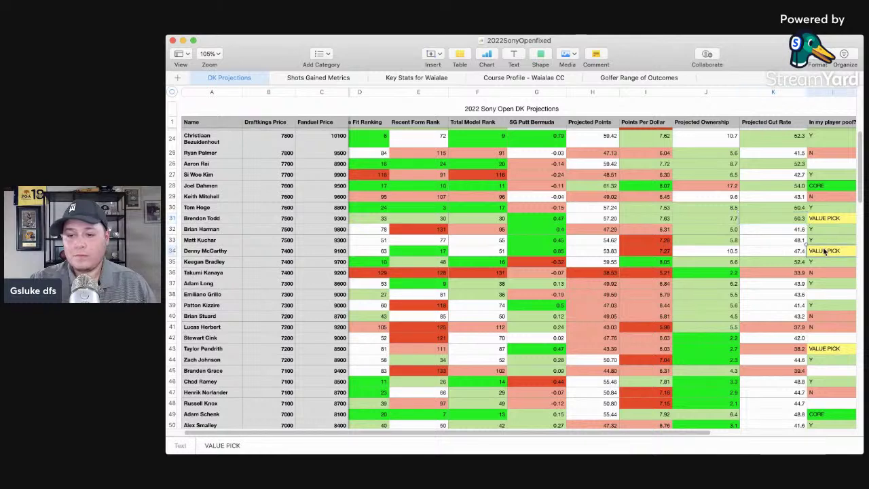
pyautogui.click(172, 251)
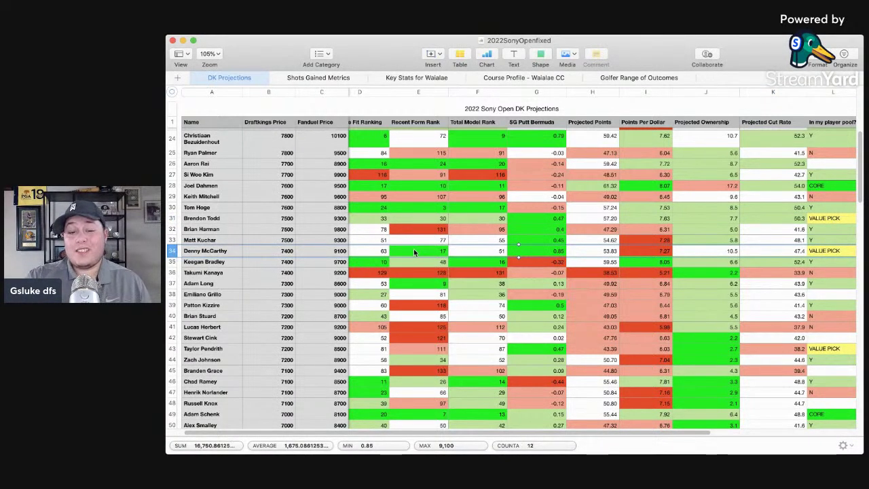
pyautogui.hscroll(-2, 422, 249)
pyautogui.scroll(1, 422, 249)
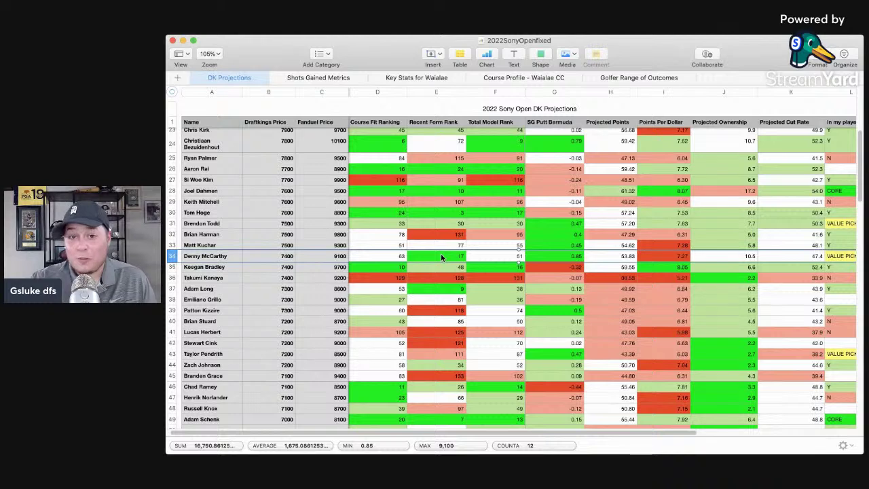
pyautogui.click(441, 253)
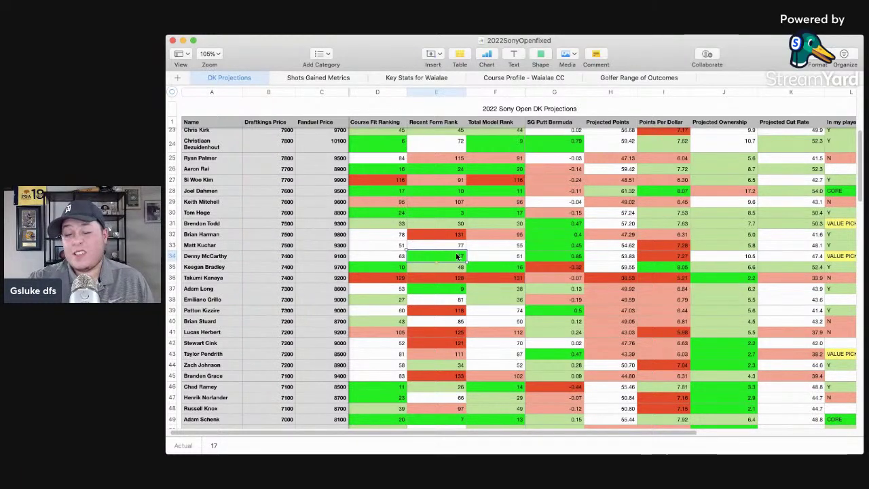
pyautogui.click(397, 256)
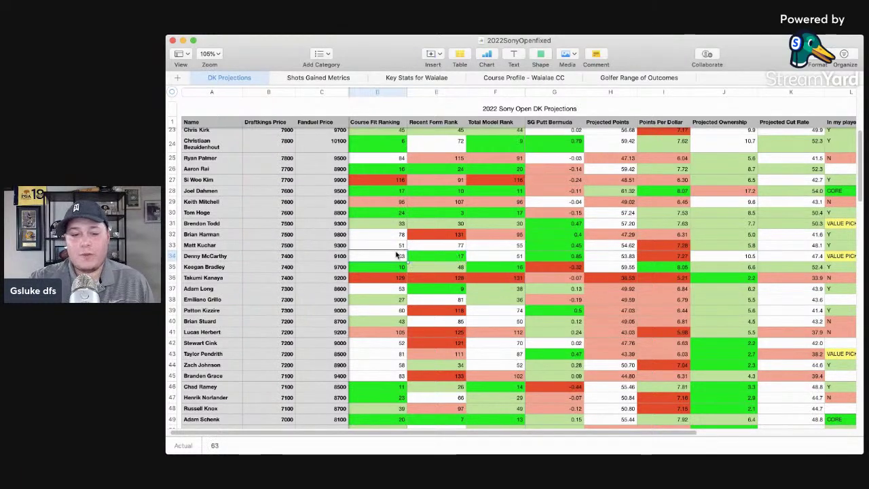
pyautogui.click(172, 257)
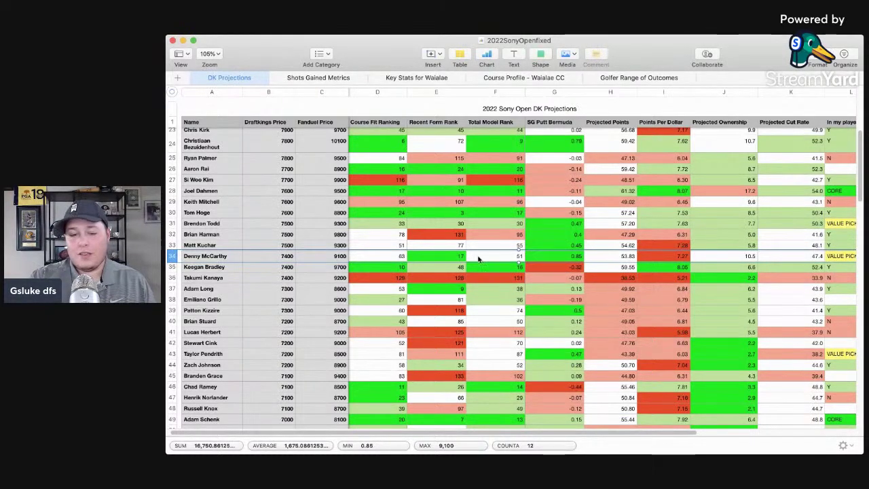
# - Open the Shots Gained Metrics sheet, highlight Denny McCarthy's row and check the total strokes gained value
pyautogui.click(313, 80)
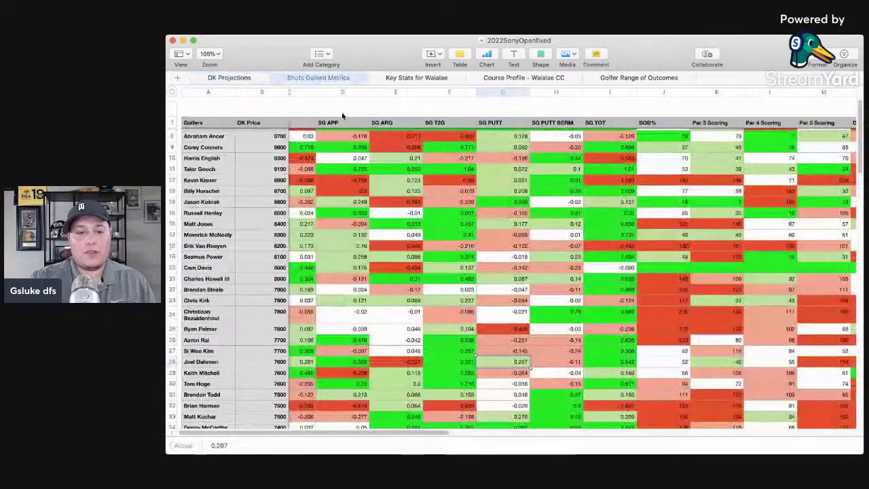
pyautogui.scroll(-5, 311, 239)
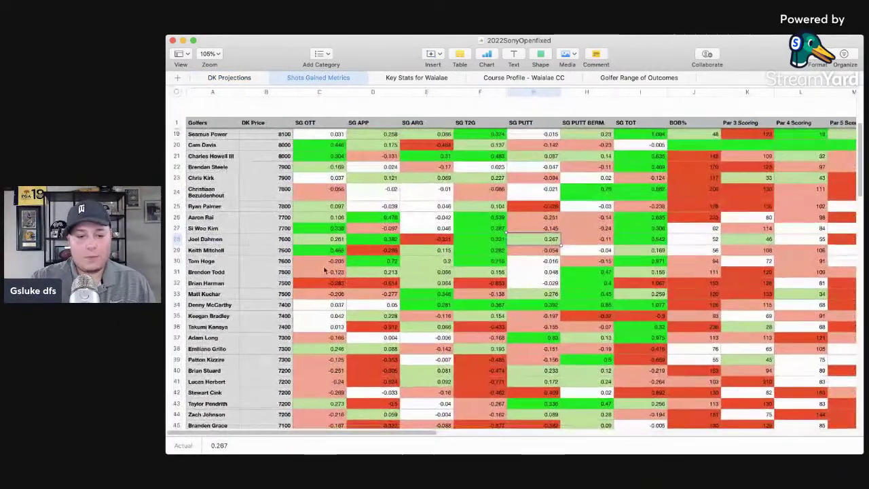
pyautogui.click(180, 305)
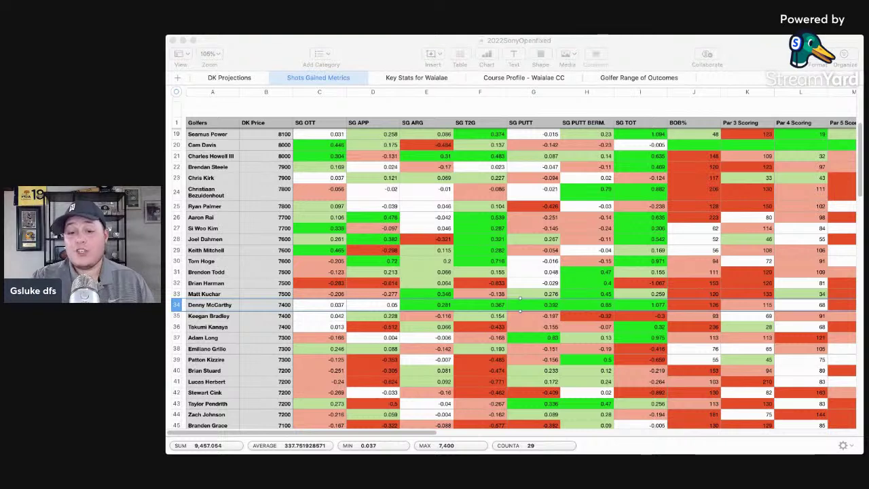
pyautogui.click(199, 173)
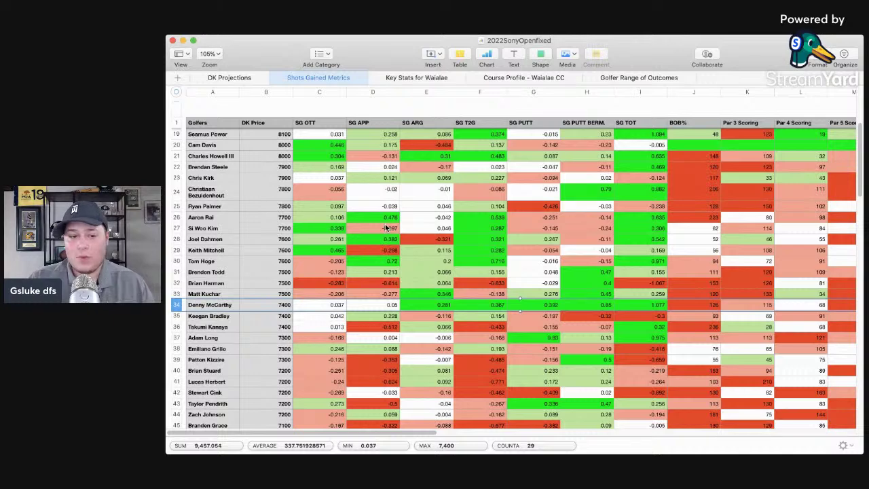
pyautogui.click(639, 305)
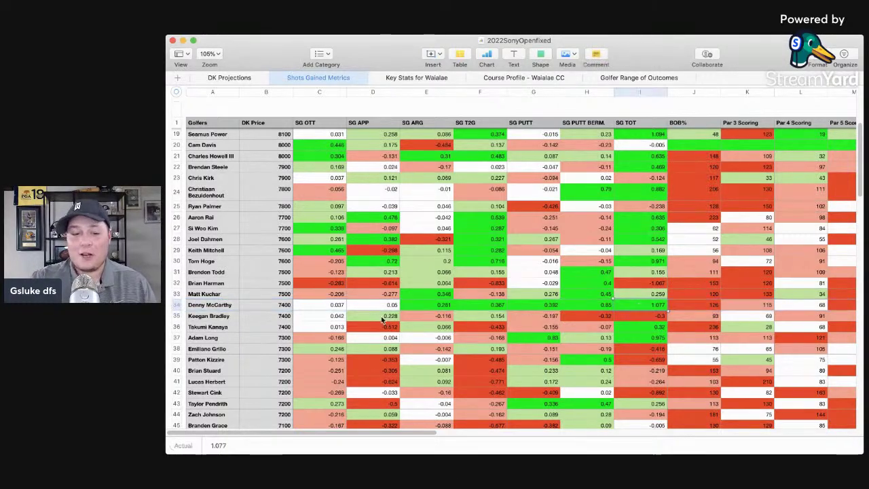
# - Return to the DK Projections sheet, check Denny McCarthy's projected ownership and highlight the full row again
pyautogui.click(243, 79)
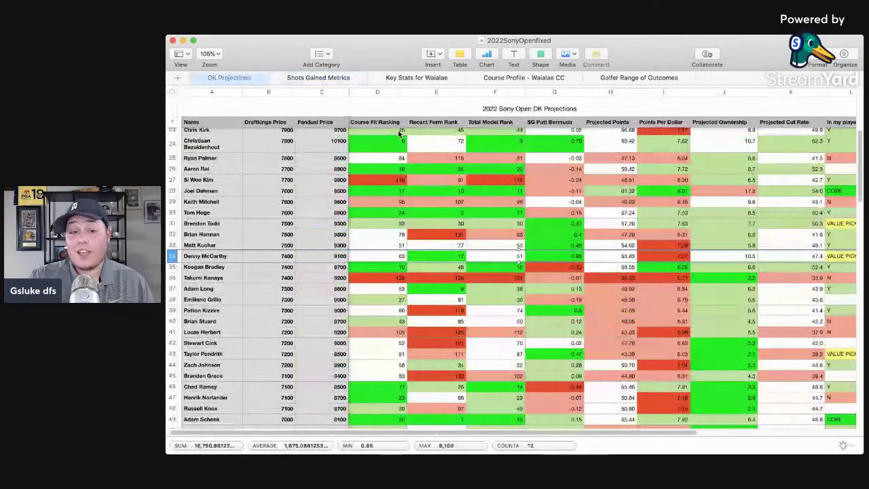
pyautogui.click(741, 256)
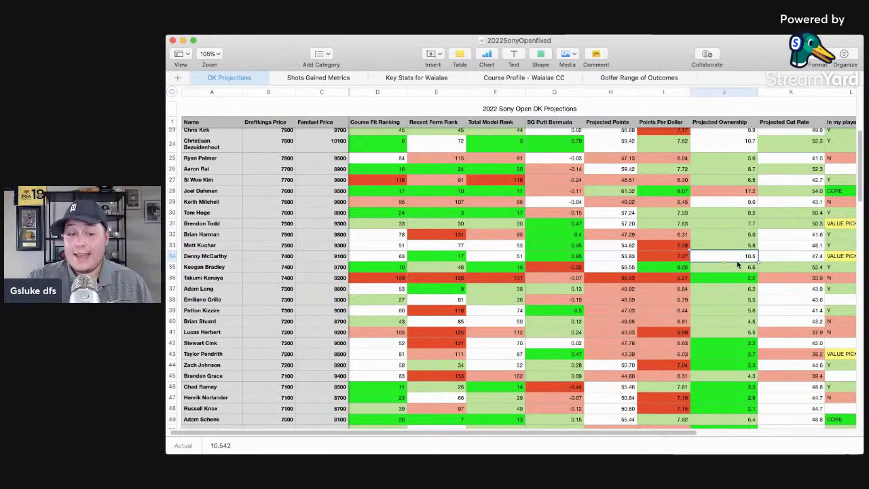
pyautogui.click(172, 256)
pyautogui.press('super+Tab')
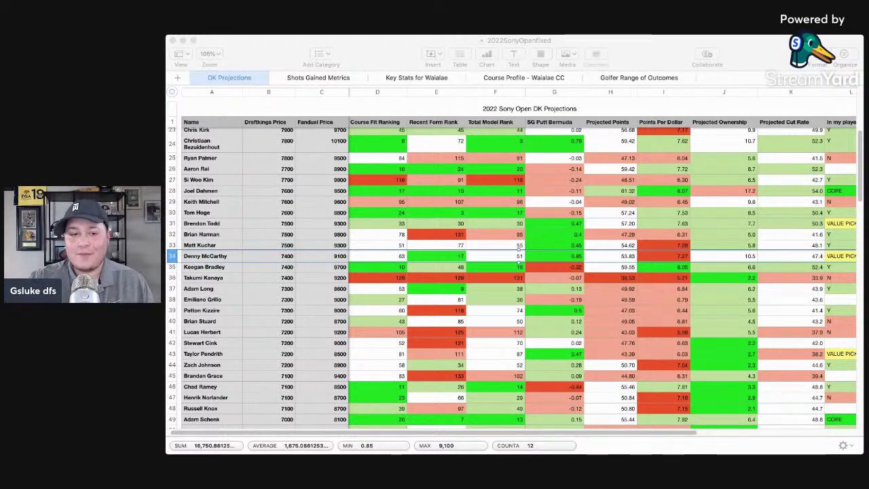
pyautogui.click(184, 178)
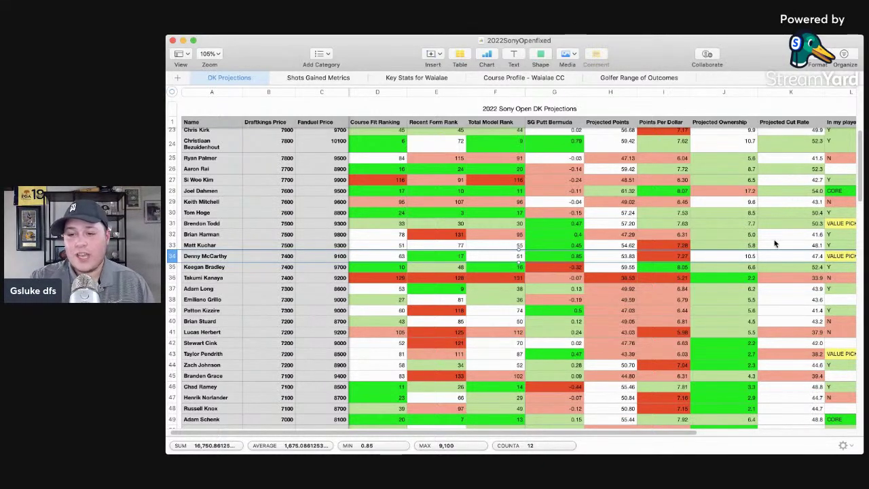
# - Highlight the full rows of Adam Long and Patton Kizzire in turn, and check Kizzire's Bermuda putting value
pyautogui.scroll(-3, 746, 272)
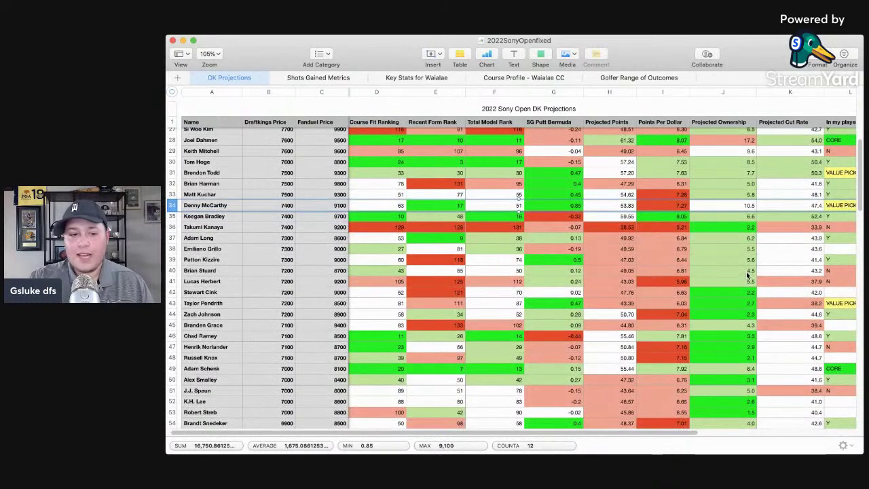
pyautogui.click(172, 238)
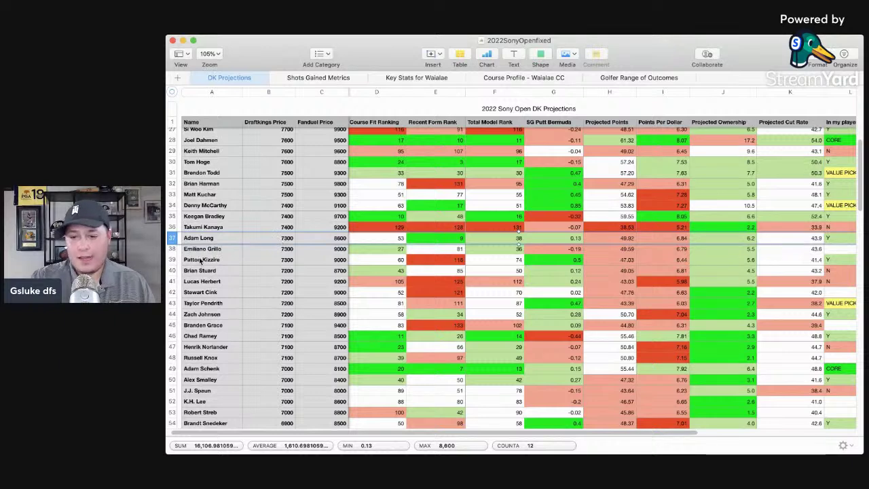
pyautogui.click(178, 262)
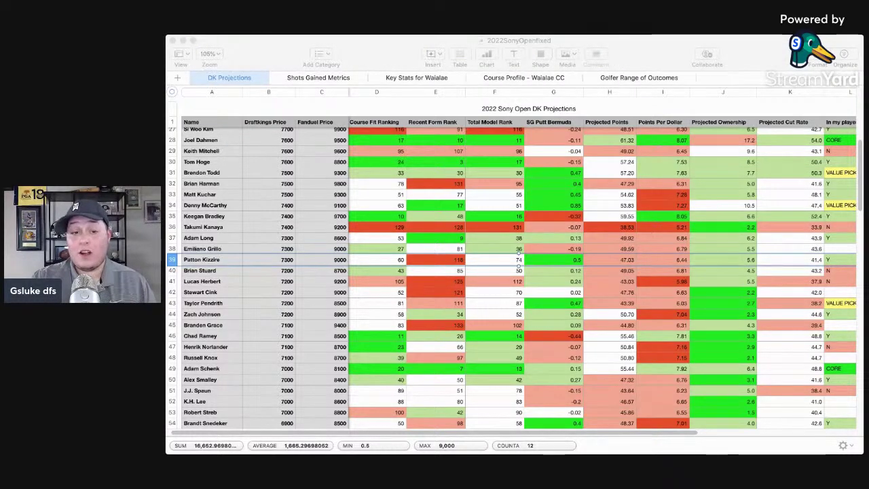
pyautogui.click(202, 212)
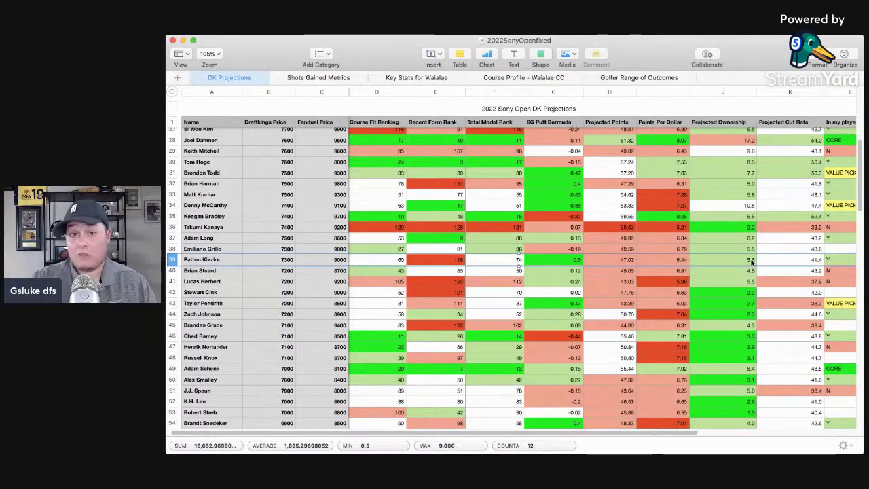
pyautogui.click(574, 263)
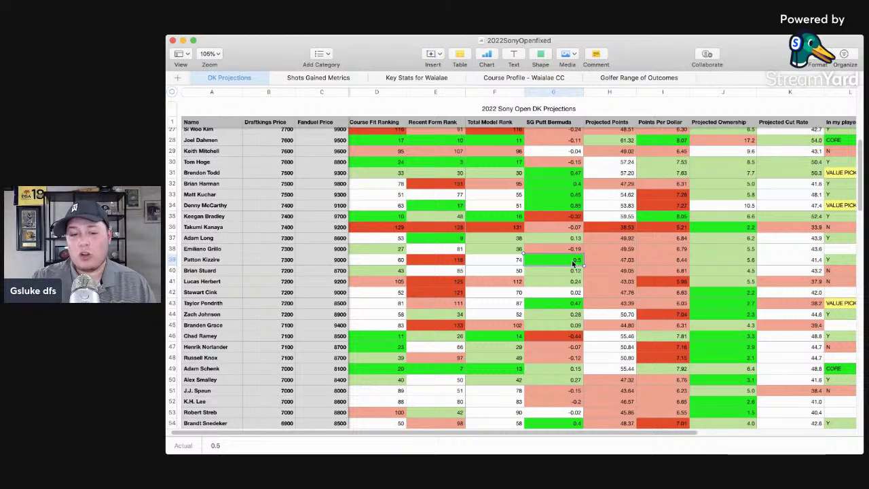
pyautogui.click(174, 261)
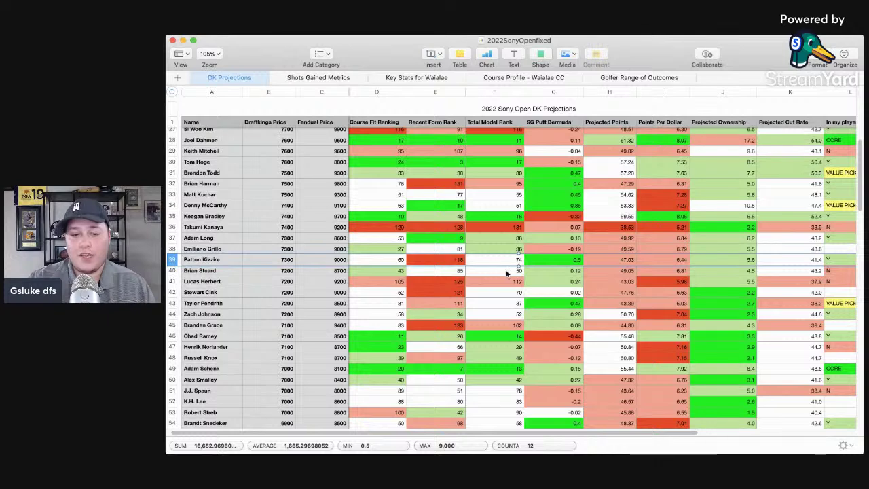
# - Check the player pool labels of Lucas Herbert and Brian Stuard, and highlight Herbert's full row
pyautogui.click(838, 282)
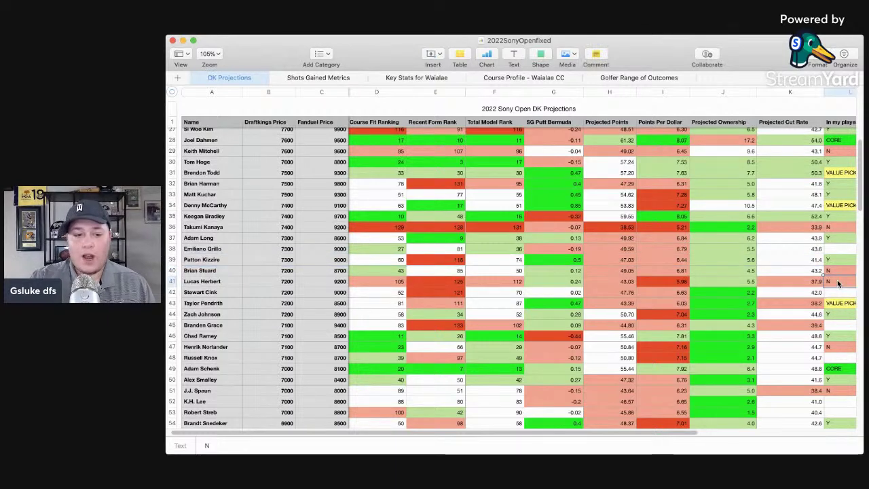
pyautogui.press('Up')
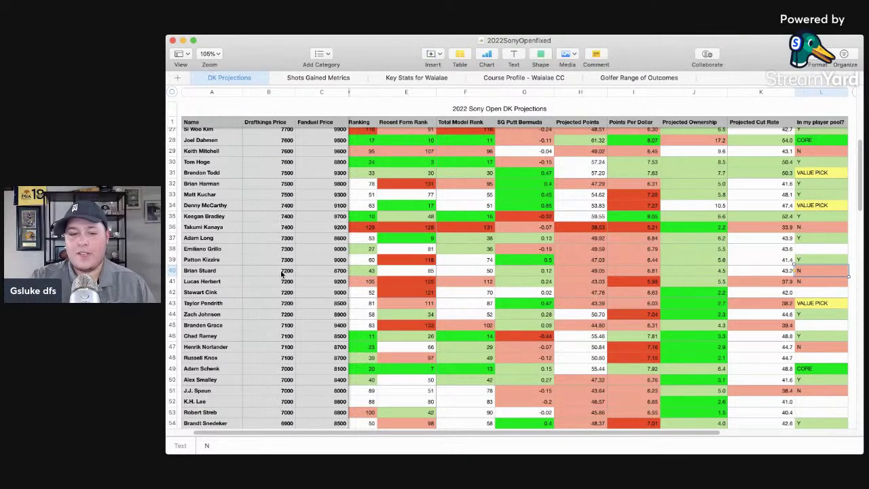
pyautogui.click(172, 281)
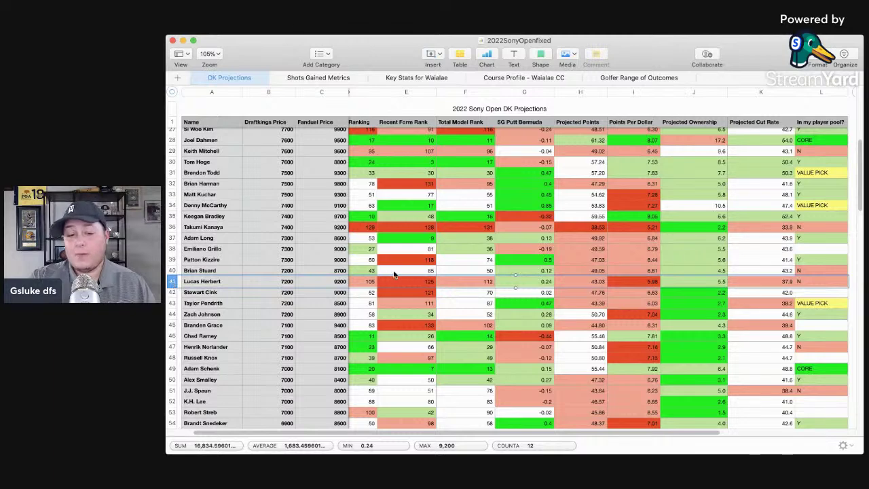
# - Examine Stewart Cink's player pool cell, full row and Bermuda putting value
pyautogui.scroll(-3, 813, 301)
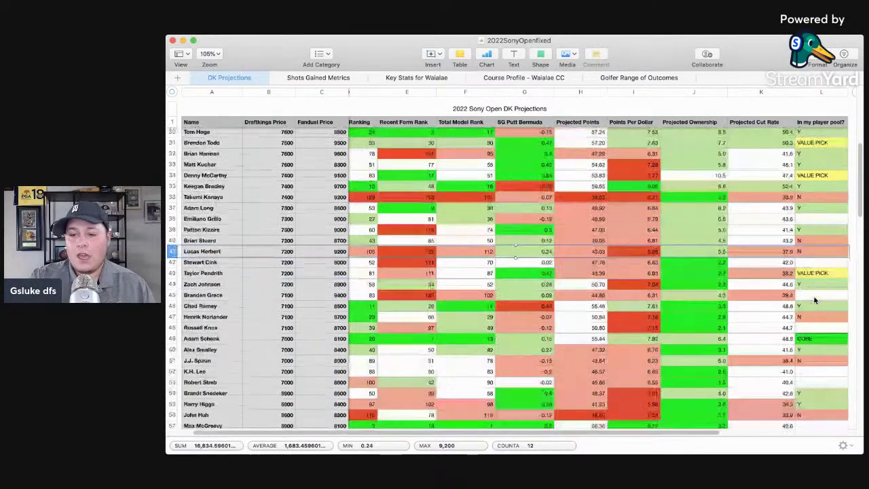
pyautogui.click(800, 233)
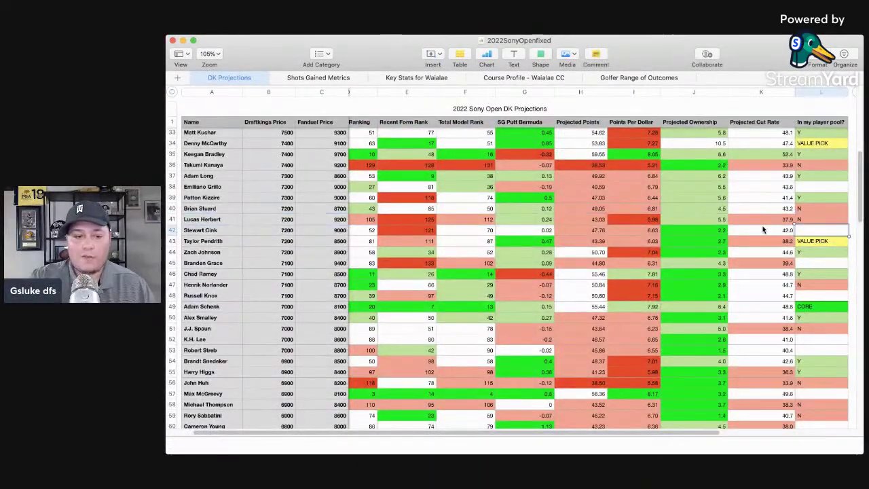
pyautogui.click(173, 231)
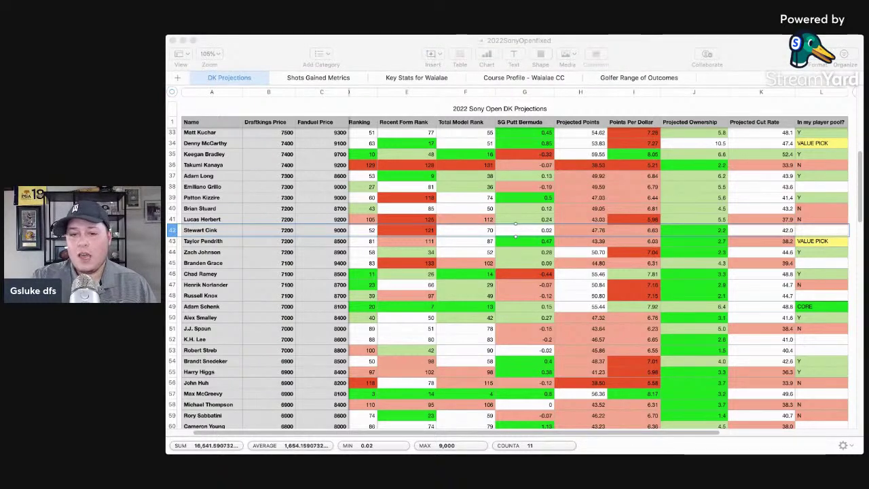
pyautogui.click(201, 250)
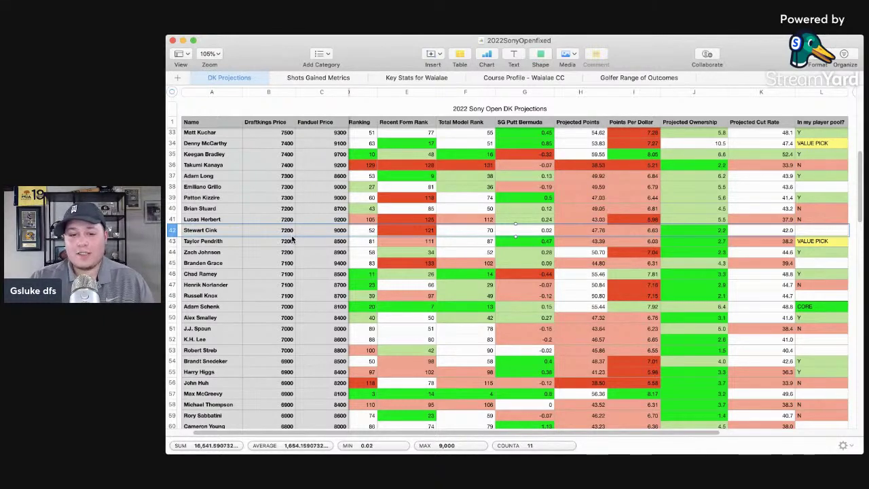
pyautogui.click(515, 230)
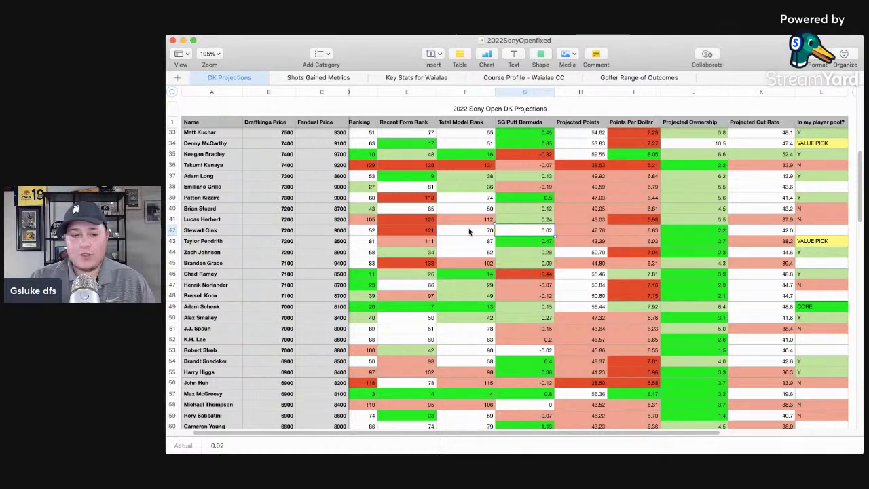
# - Check Stewart Cink's player pool cell and projected ownership, and highlight the full row again
pyautogui.click(173, 231)
pyautogui.click(826, 230)
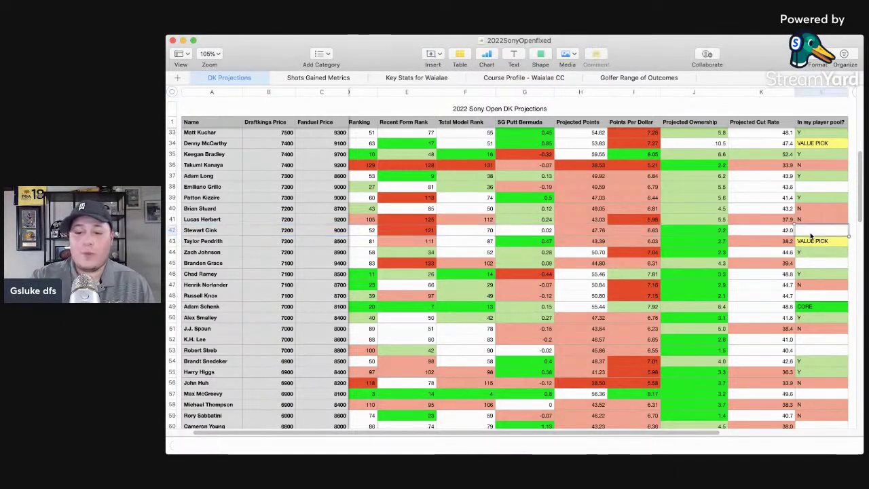
pyautogui.click(720, 233)
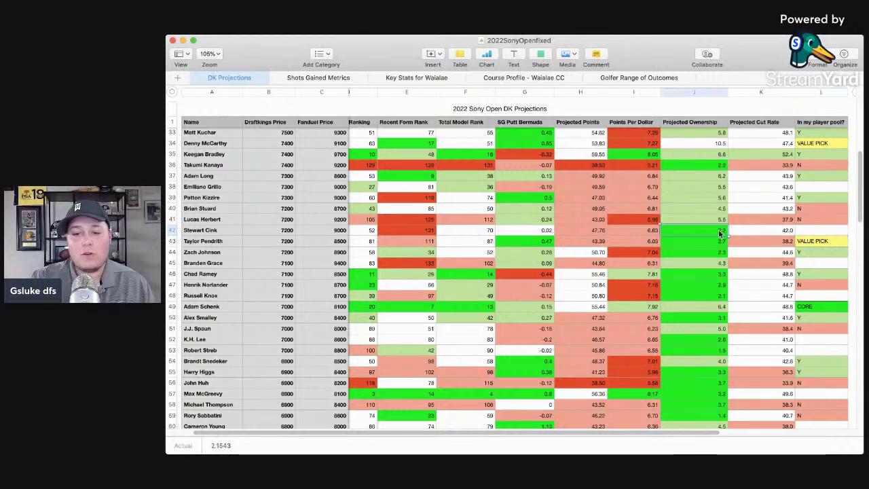
pyautogui.click(171, 230)
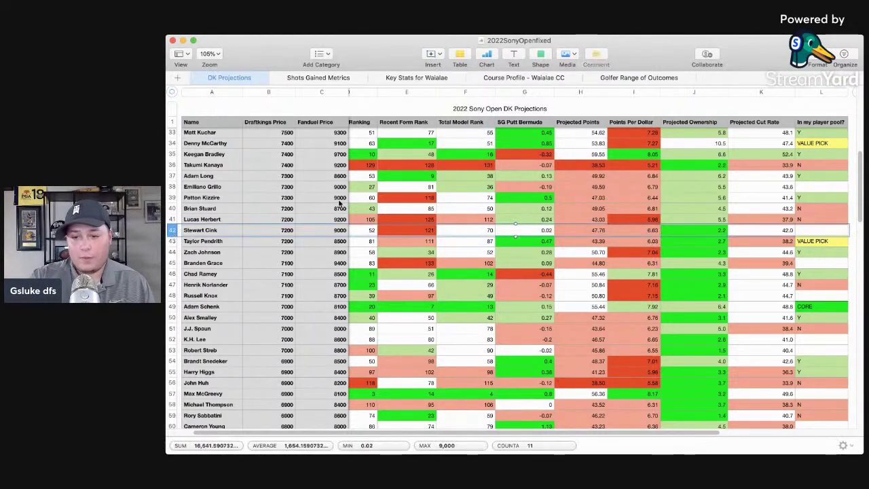
# - Highlight Taylor Pendrith's full row to review the golfer's prices, rankings and projections
pyautogui.click(175, 241)
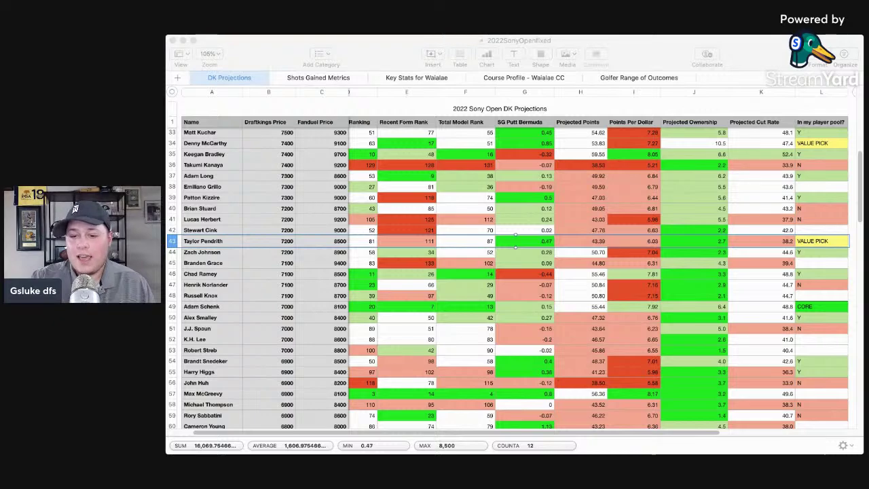
pyautogui.click(180, 270)
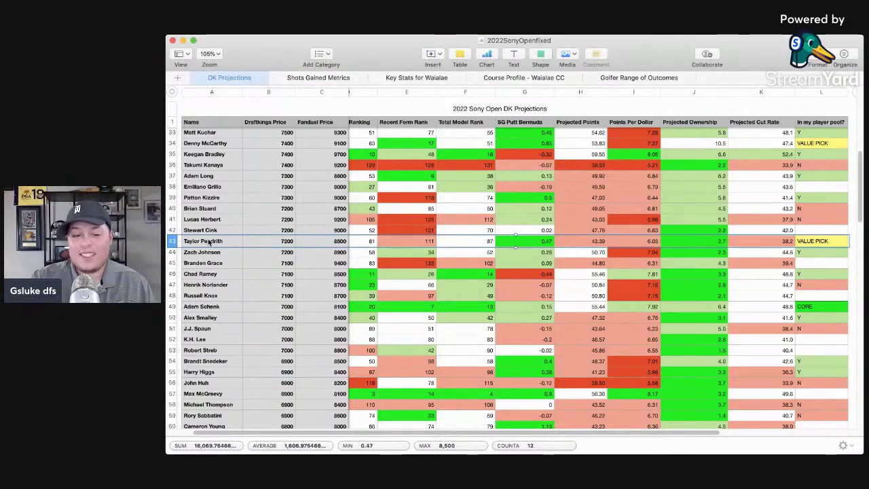
pyautogui.scroll(4, 249, 215)
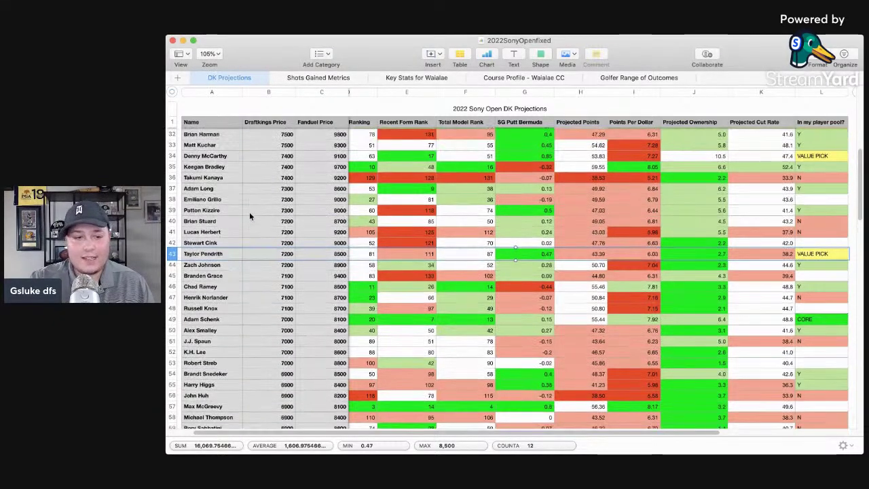
# - Review Taylor Pendrith's row, including SG Putt Bermuda, and the player-pool marks for Adam Schenk, Chad Ramey and Zach Johnson
pyautogui.scroll(-5, 308, 294)
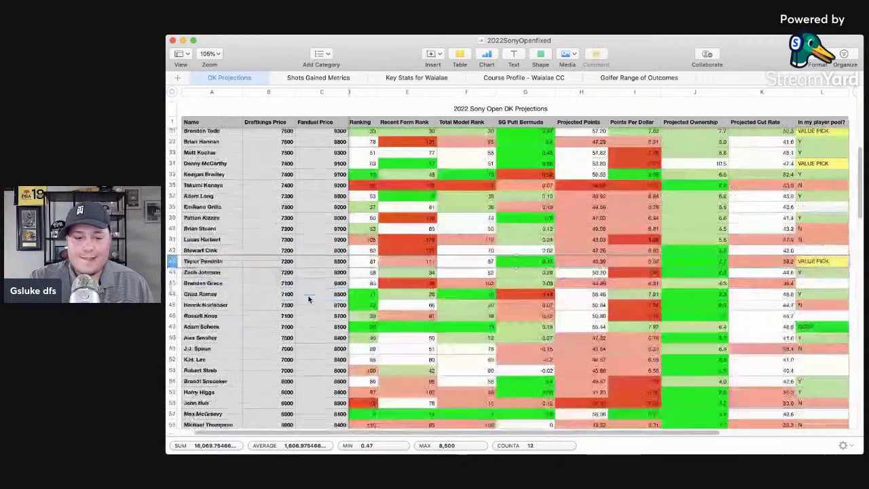
pyautogui.scroll(-7, 308, 298)
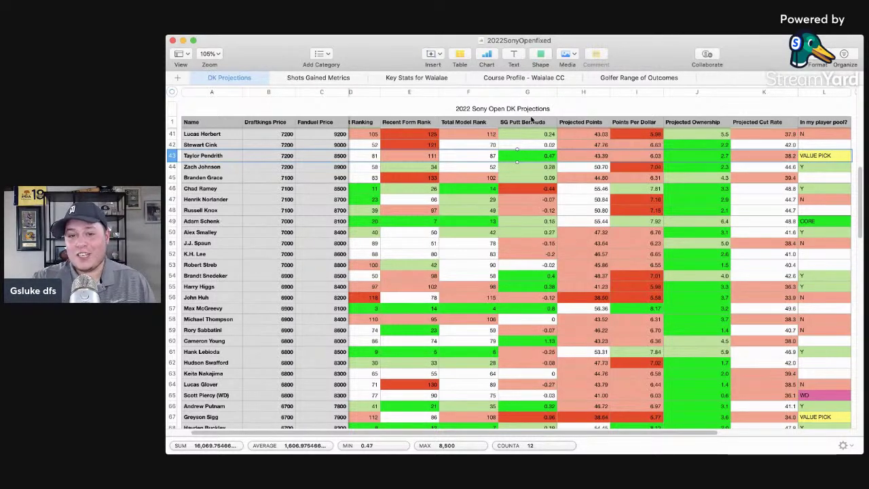
pyautogui.click(543, 156)
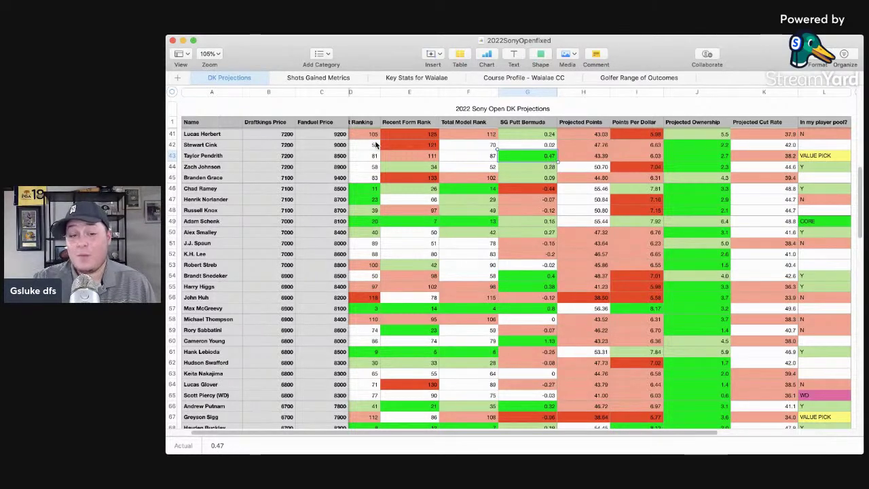
pyautogui.click(172, 156)
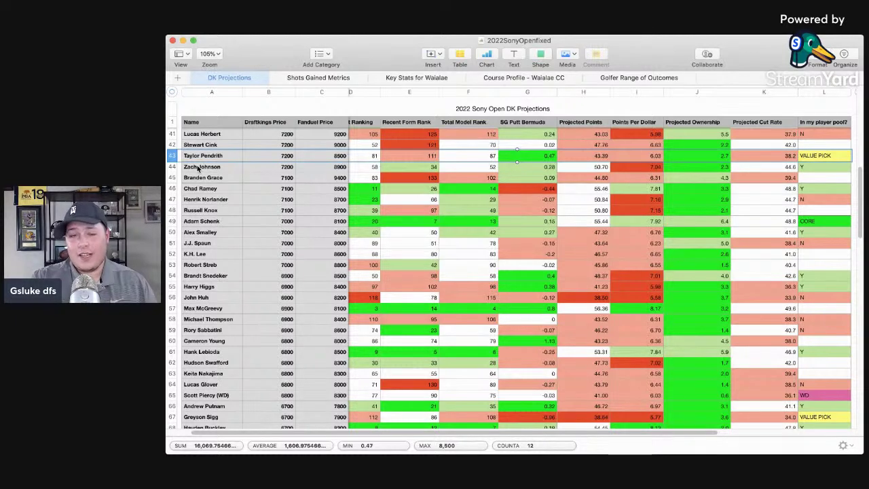
pyautogui.click(817, 223)
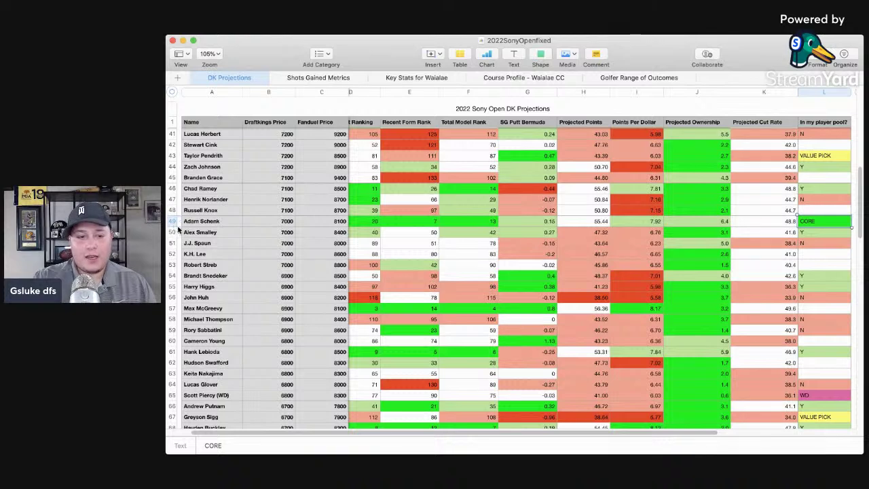
pyautogui.click(818, 191)
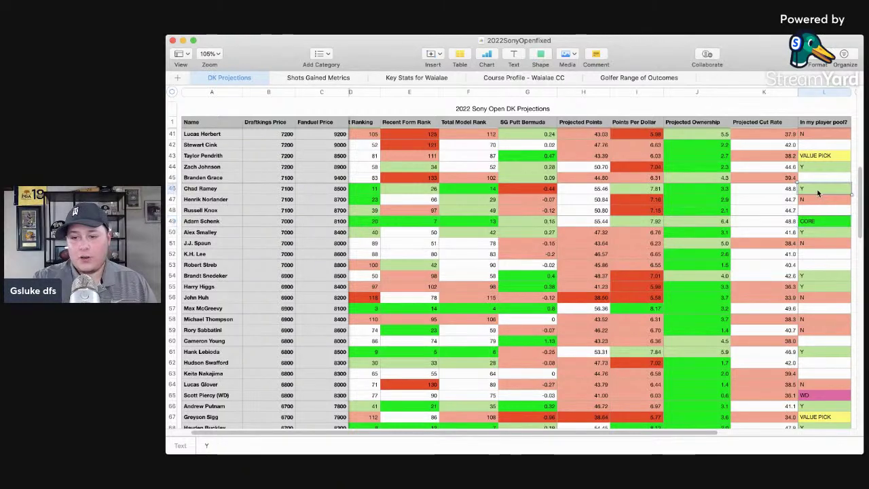
pyautogui.click(817, 167)
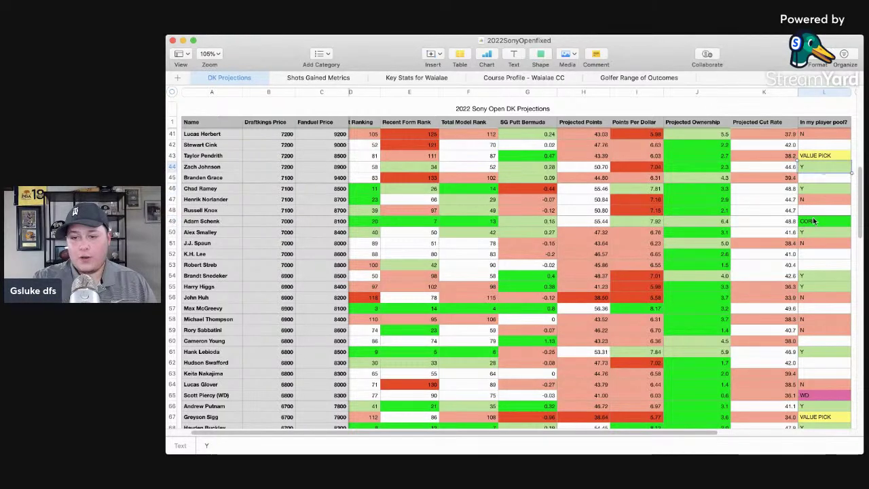
pyautogui.click(805, 188)
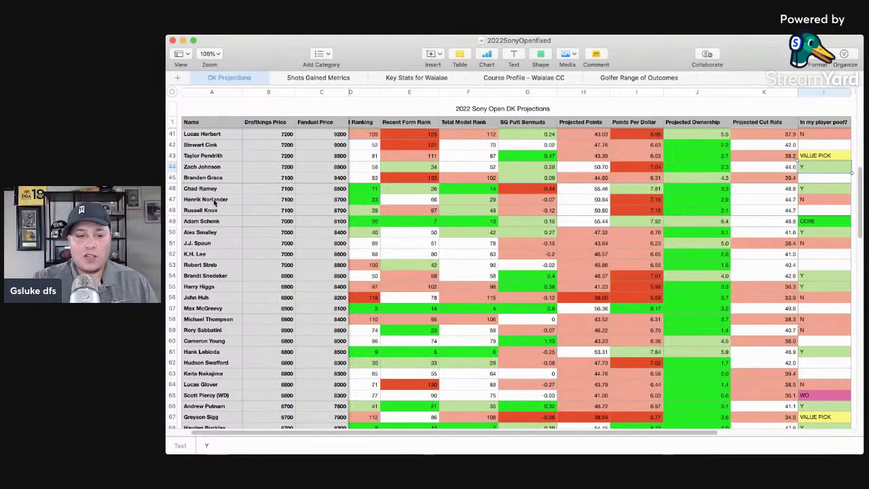
# - Examine Adam Schenk's row for total model rank, recent form rank, DraftKings price, projected ownership and player-pool status
pyautogui.click(173, 221)
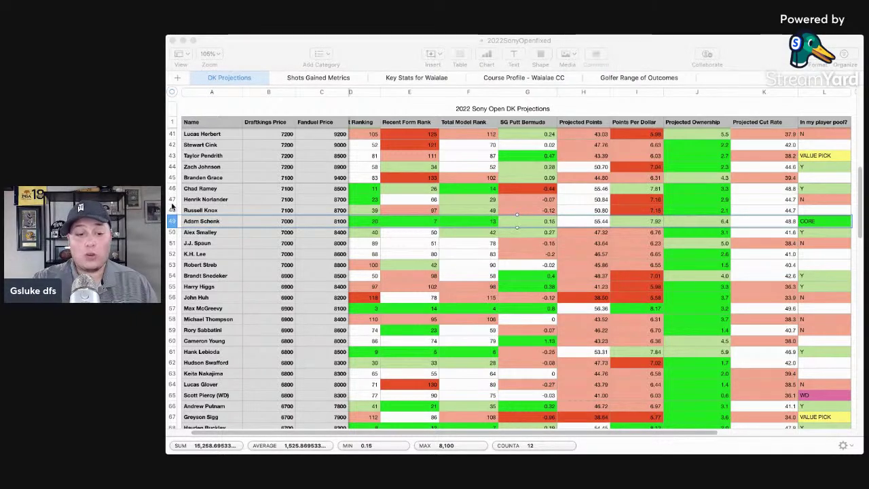
pyautogui.click(192, 221)
pyautogui.click(464, 220)
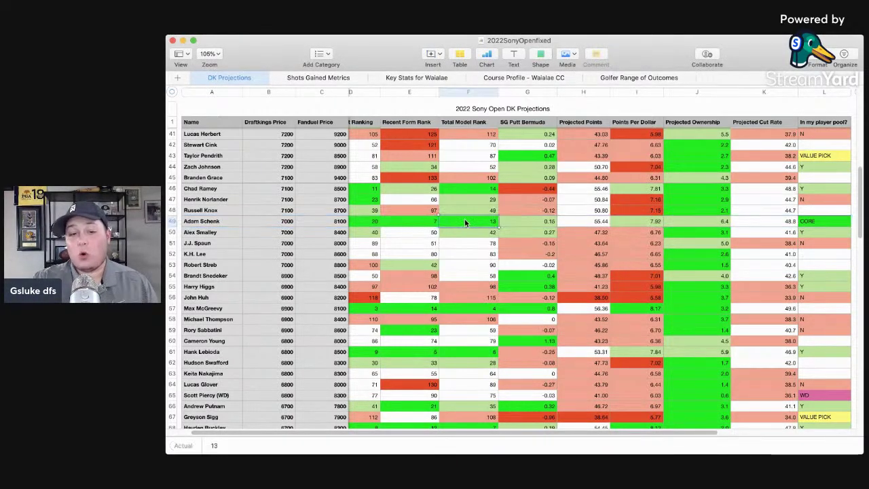
pyautogui.click(437, 223)
pyautogui.scroll(1, 437, 224)
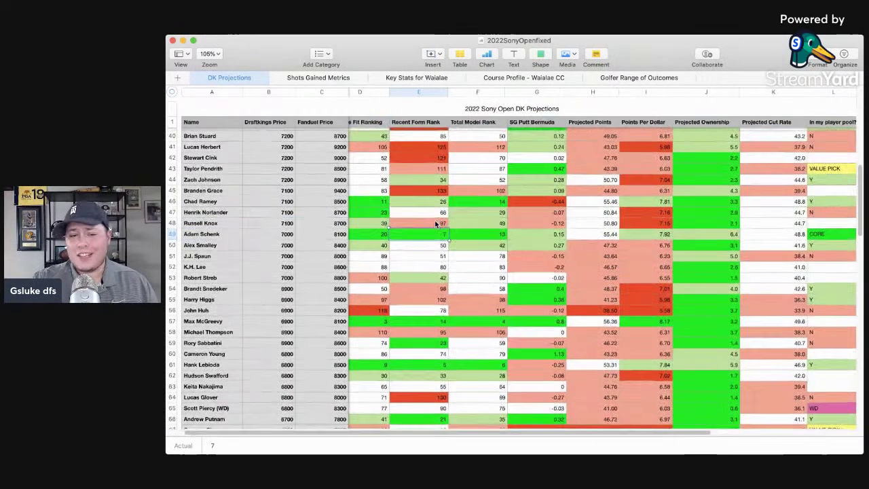
pyautogui.click(285, 235)
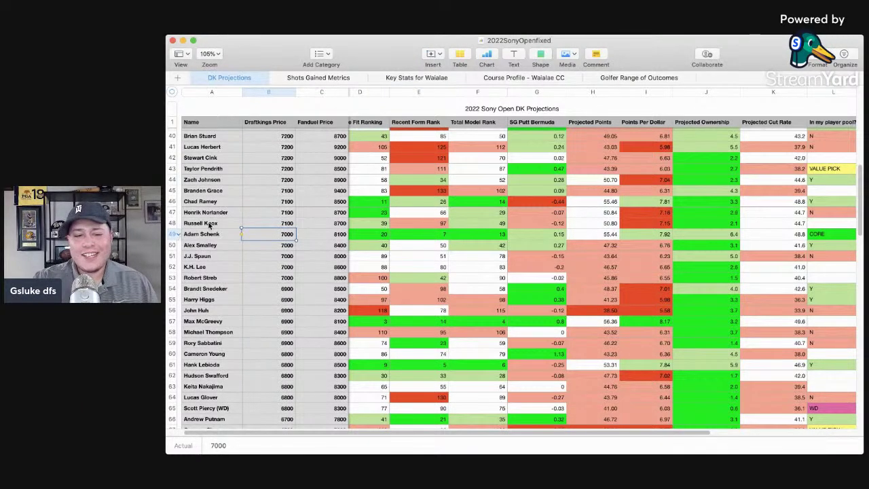
pyautogui.click(171, 235)
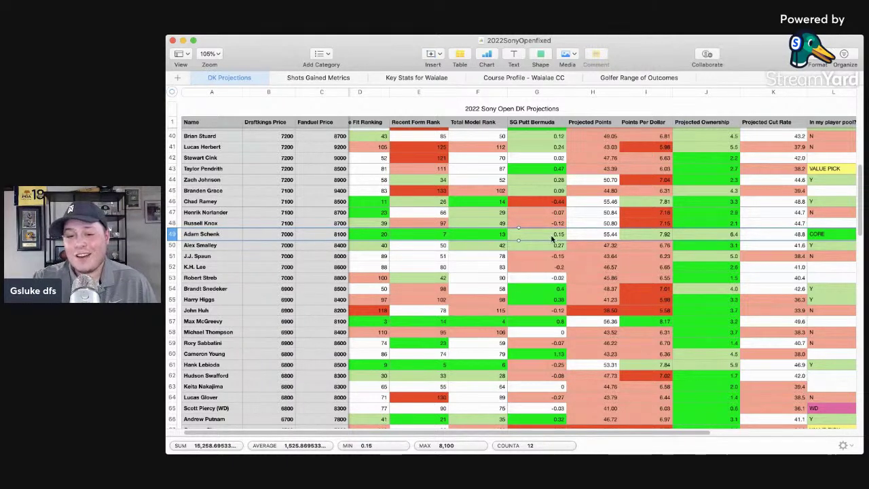
pyautogui.click(720, 234)
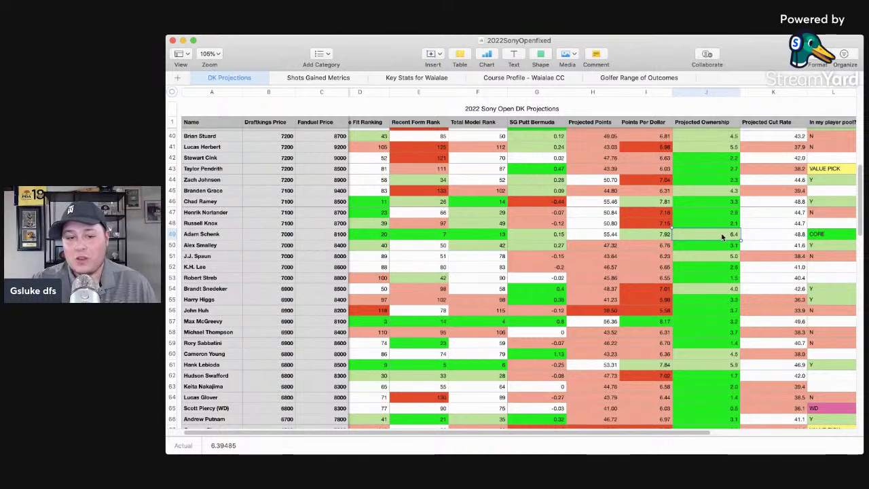
pyautogui.click(173, 233)
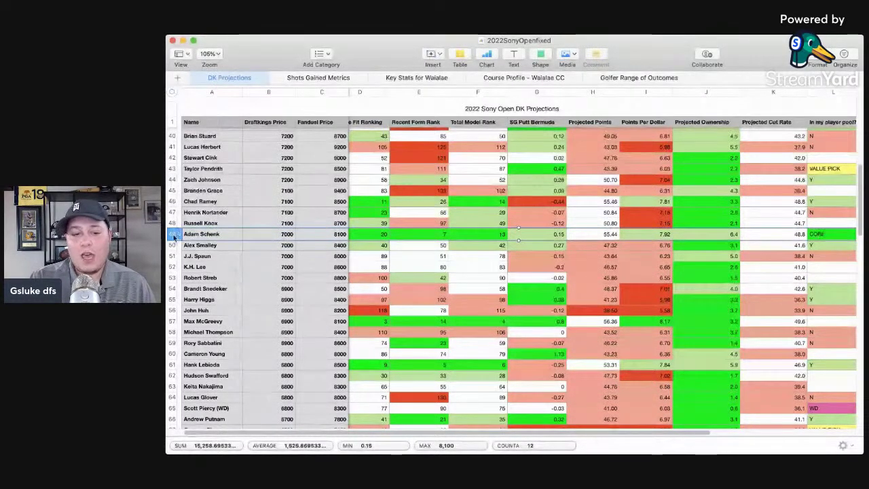
pyautogui.click(201, 235)
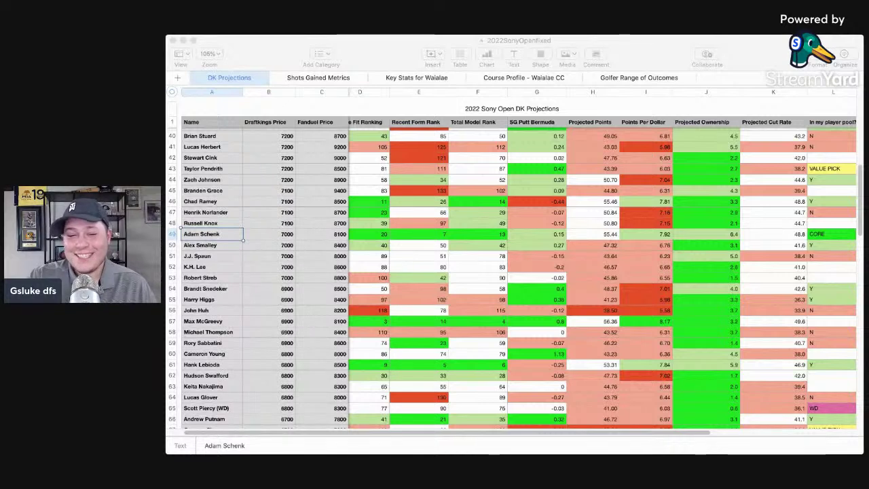
pyautogui.click(817, 238)
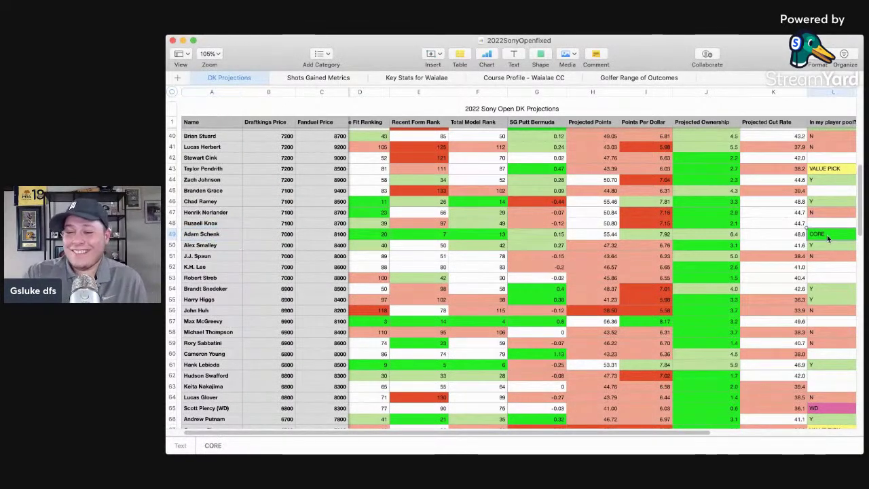
# - Examine Alex Smalley's row for player-pool status, projected ownership and SG Putt Bermuda
pyautogui.click(813, 244)
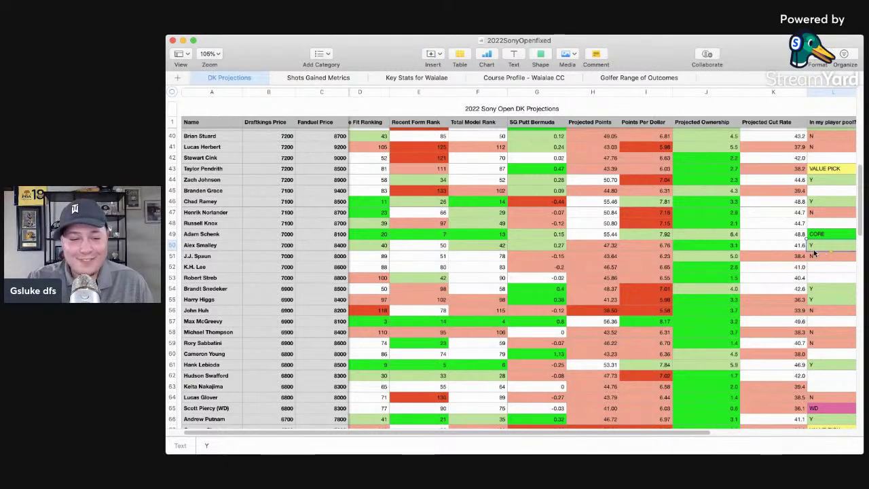
pyautogui.click(173, 245)
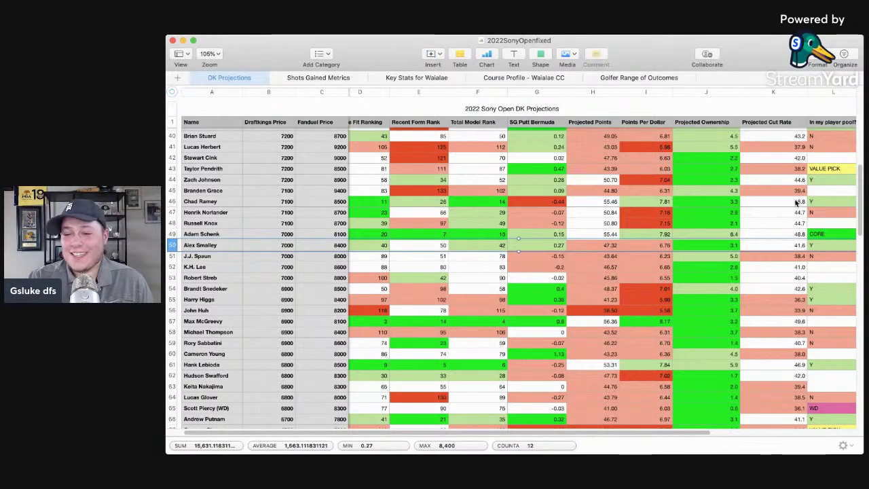
pyautogui.click(828, 245)
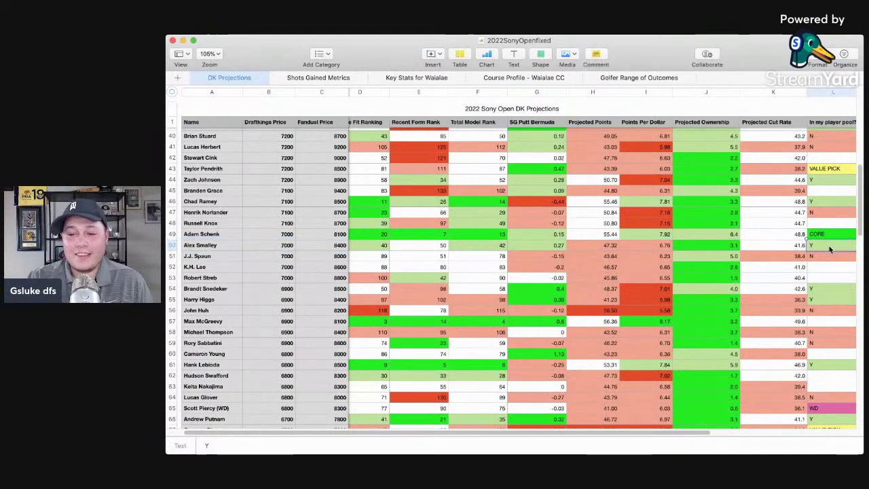
pyautogui.click(708, 245)
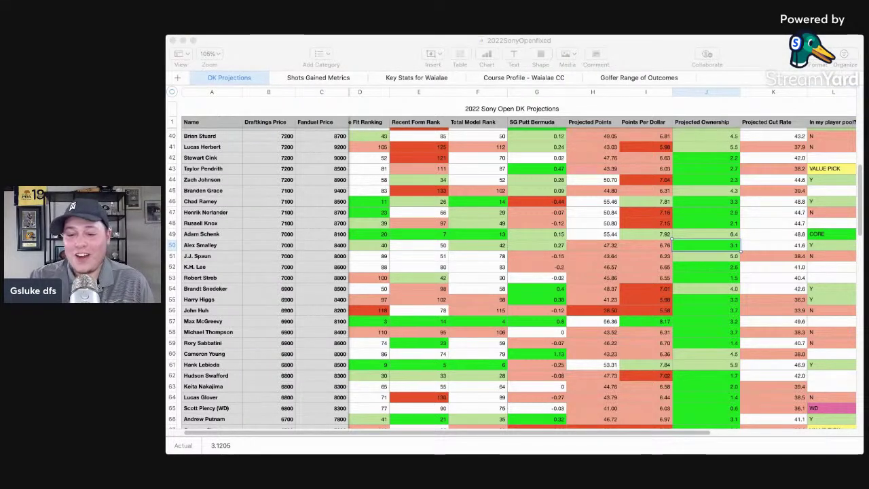
pyautogui.click(172, 244)
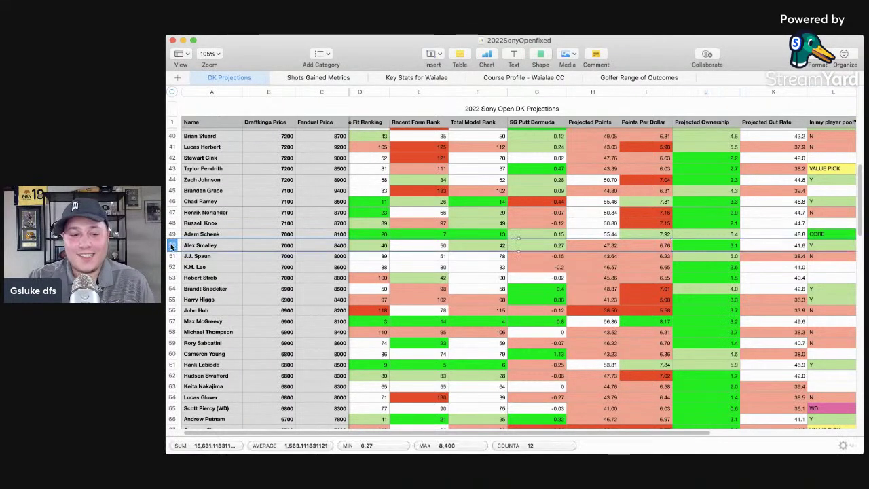
pyautogui.click(731, 248)
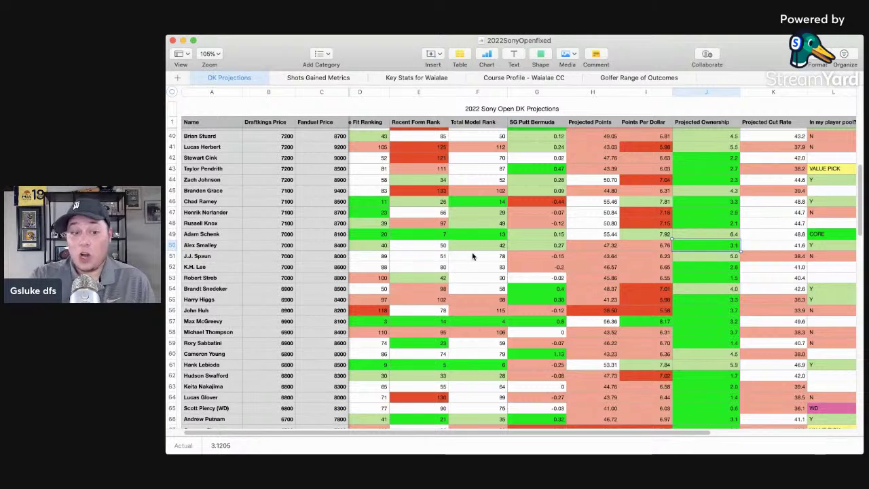
pyautogui.click(173, 245)
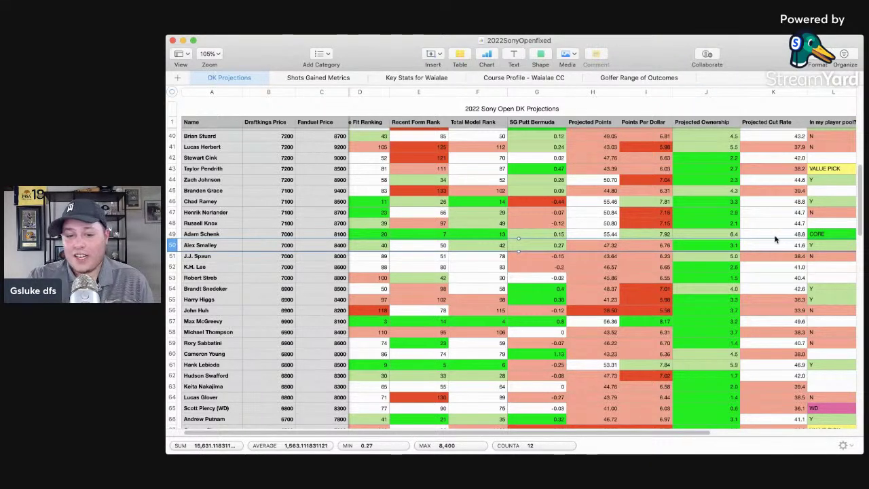
pyautogui.click(829, 246)
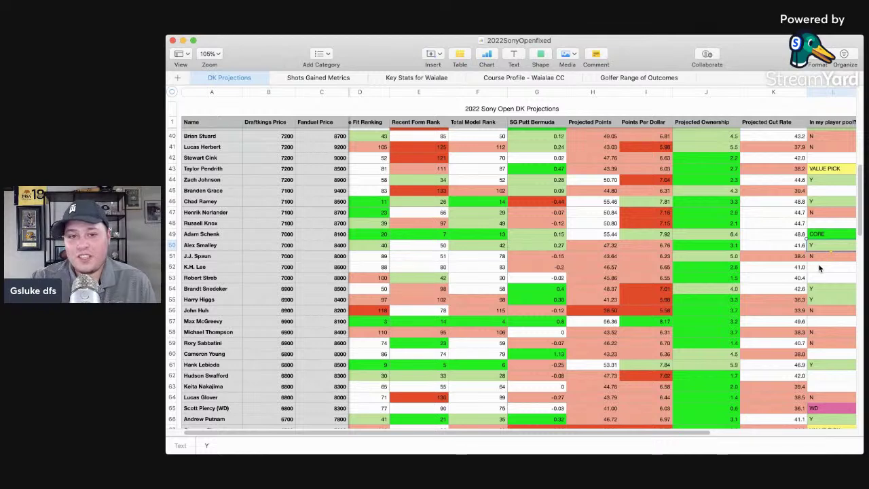
pyautogui.click(531, 246)
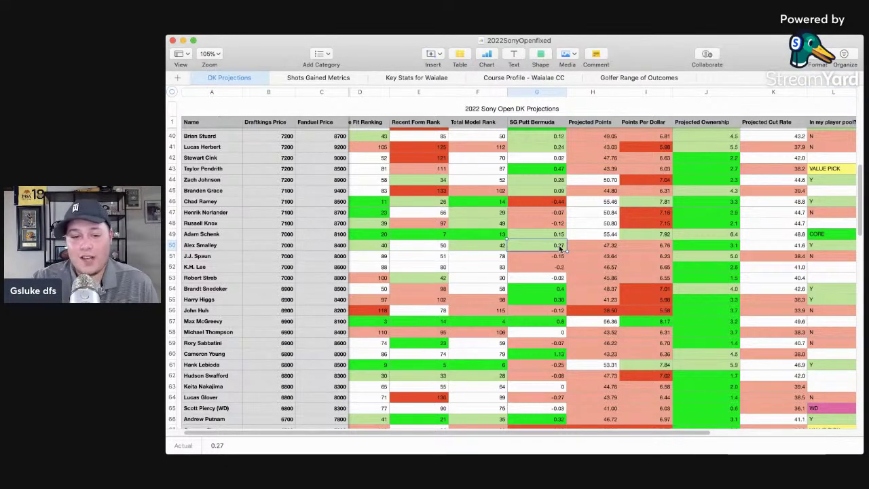
pyautogui.click(173, 247)
pyautogui.click(824, 257)
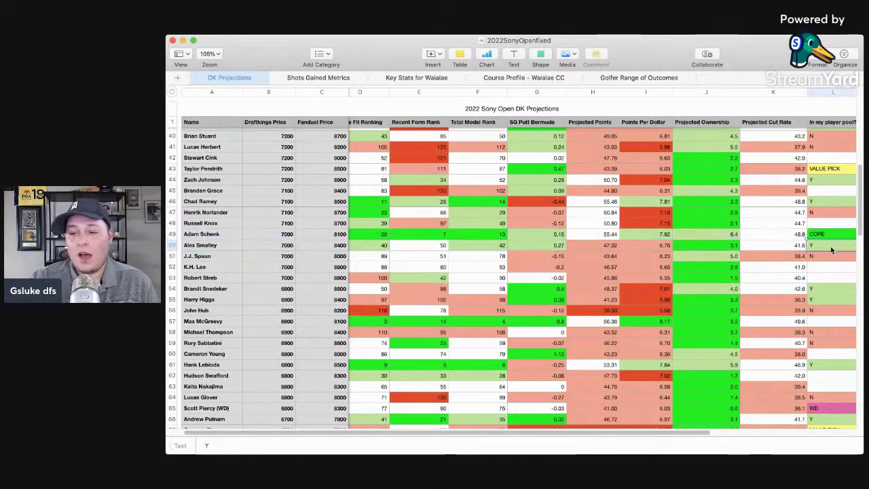
# - Check Brandt Snedeker's player-pool mark and examine Harry Higgs's row, including his pool mark and FanDuel price
pyautogui.click(816, 288)
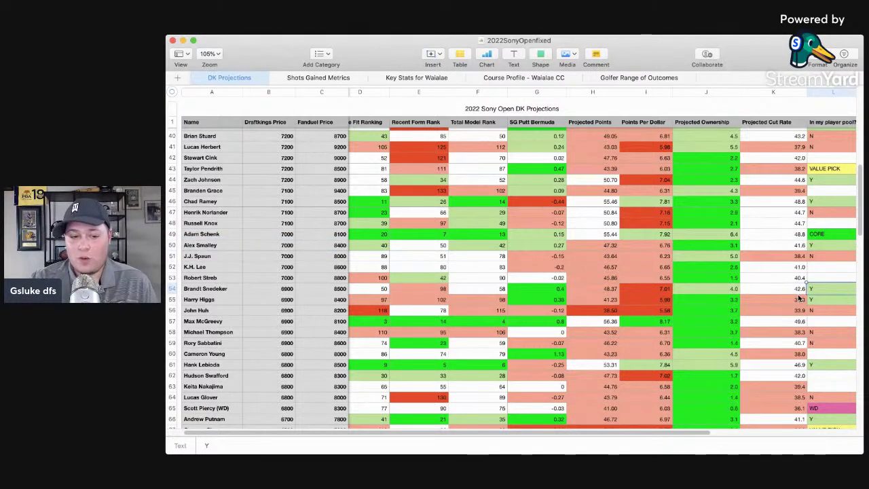
pyautogui.scroll(-3, 808, 293)
pyautogui.press('Down')
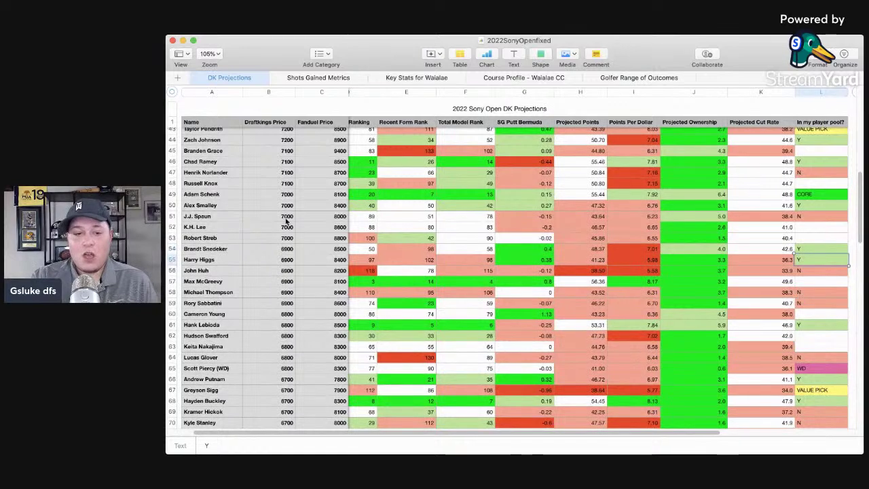
pyautogui.click(173, 260)
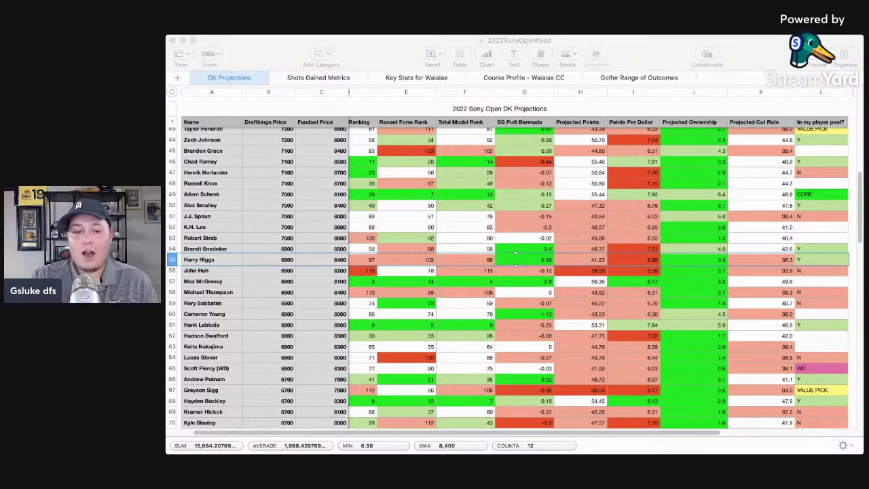
pyautogui.click(203, 263)
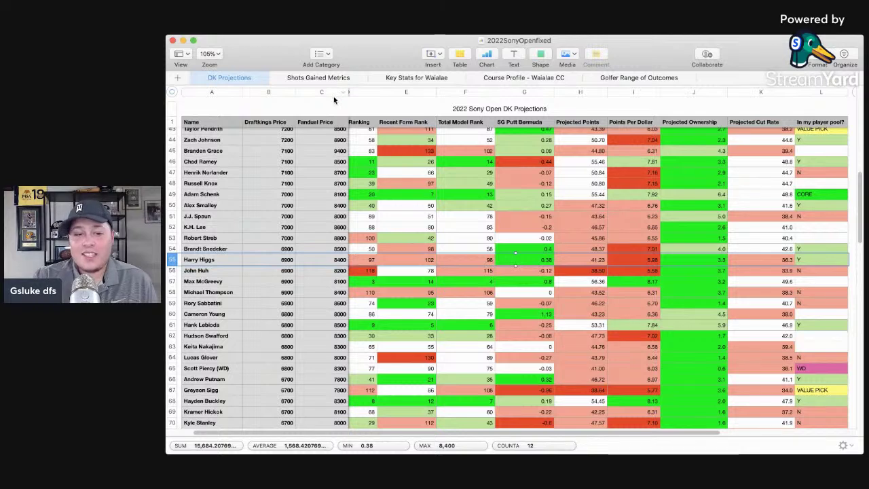
pyautogui.click(335, 261)
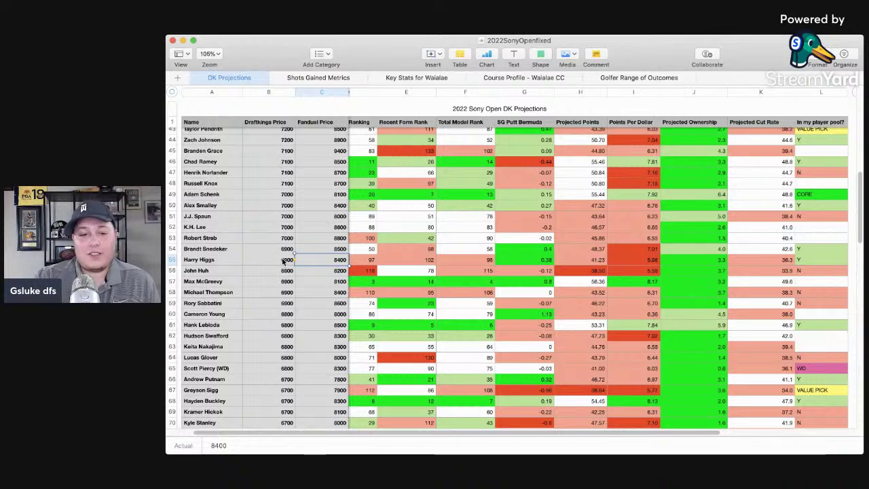
pyautogui.click(174, 259)
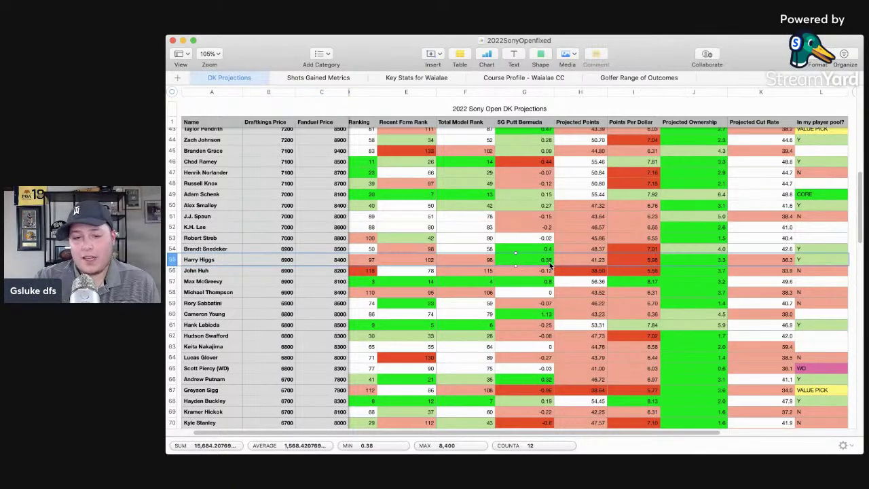
# - Examine Harry Higgs's row in the Shots Gained Metrics sheet, from the strokes-gained columns through par scoring, driving distance and driving accuracy
pyautogui.click(320, 78)
pyautogui.scroll(-3, 243, 286)
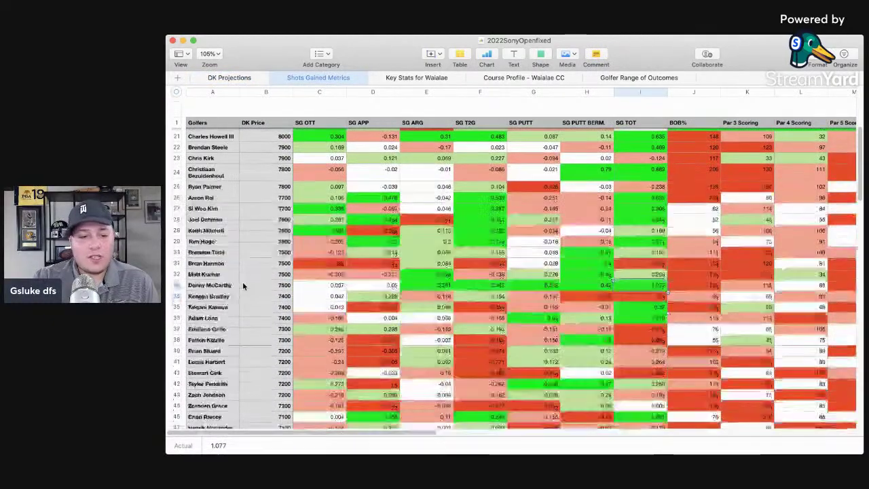
pyautogui.scroll(-10, 242, 285)
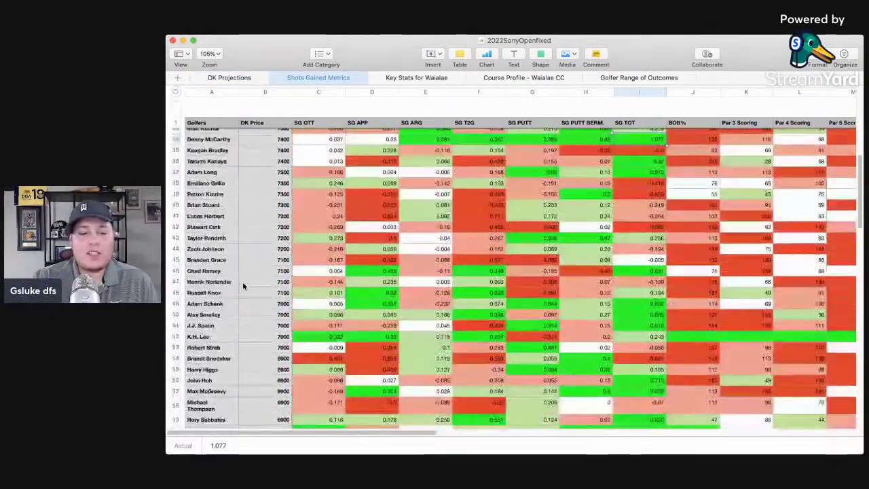
pyautogui.click(175, 318)
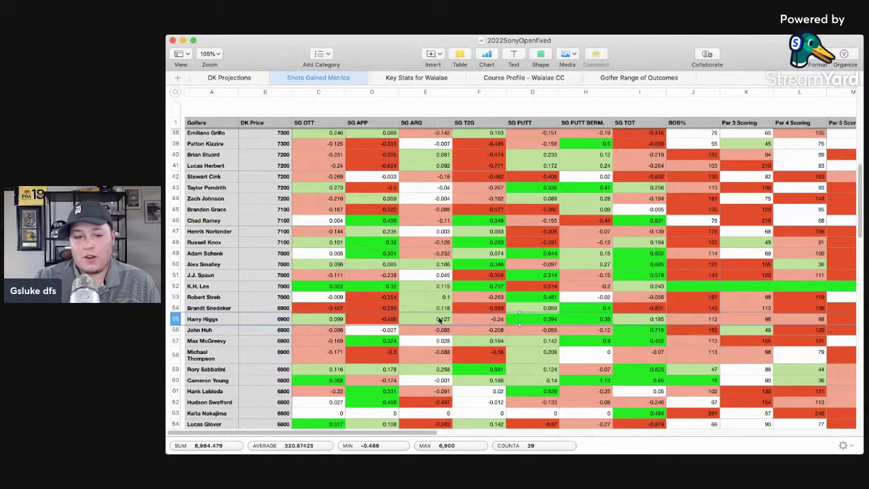
pyautogui.hscroll(5, 475, 306)
pyautogui.hscroll(1, 474, 306)
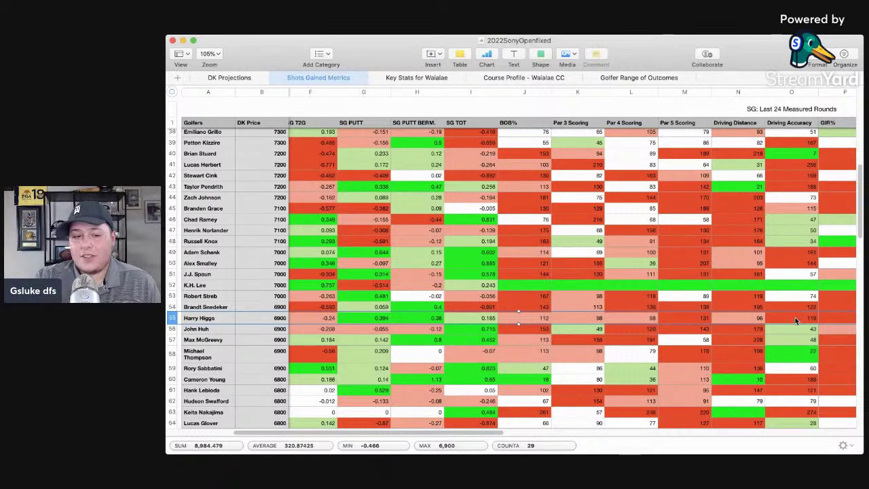
pyautogui.hscroll(-5, 467, 318)
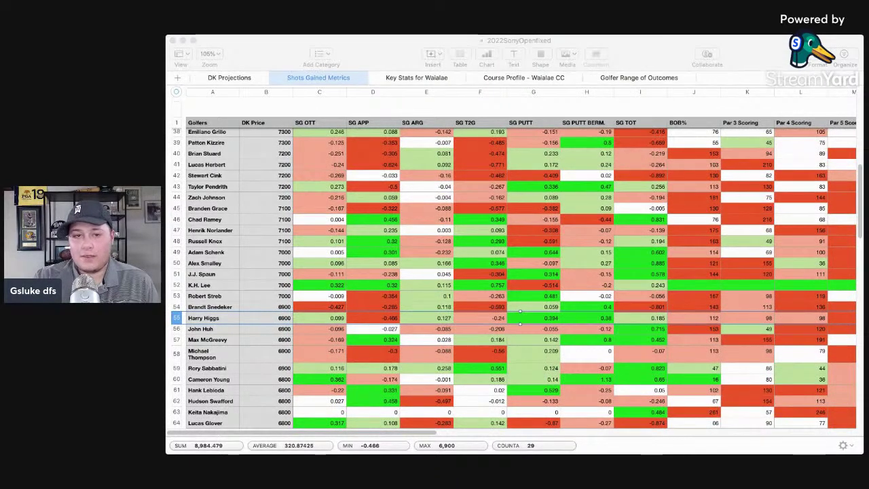
# - Check Harry Higgs's SG APP and SG PUTT values in the shots gained sheet
pyautogui.click(199, 241)
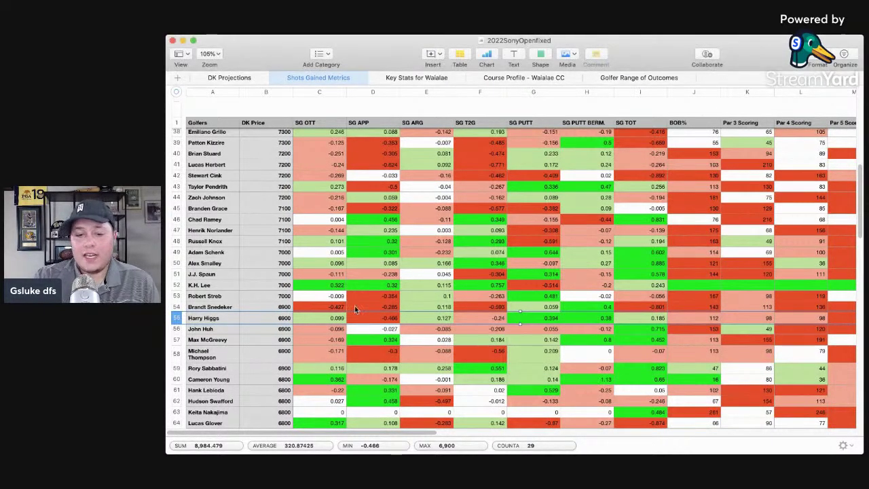
pyautogui.click(391, 319)
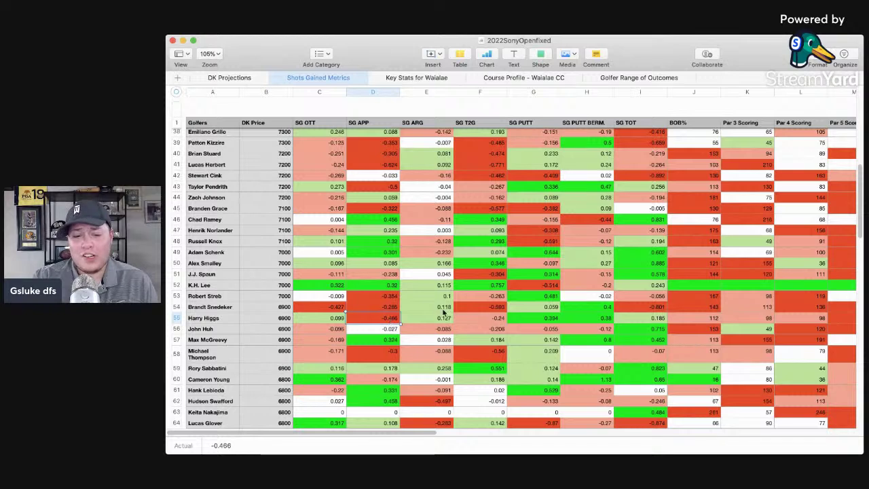
pyautogui.click(536, 317)
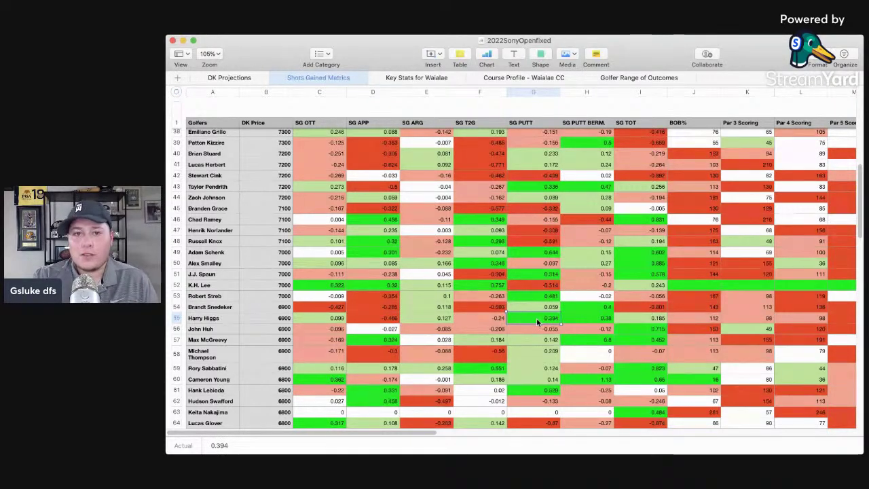
# - Return to the DK Projections sheet and check Harry Higgs's player-pool mark
pyautogui.click(230, 79)
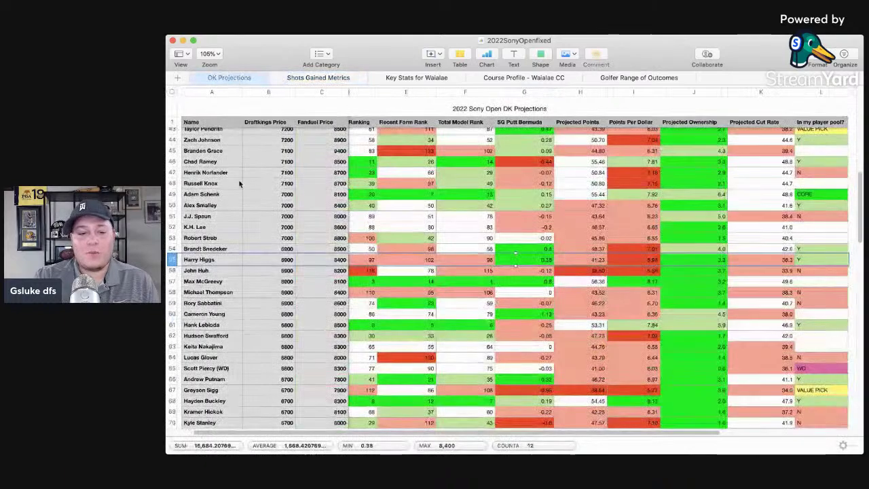
pyautogui.click(580, 259)
pyautogui.click(802, 263)
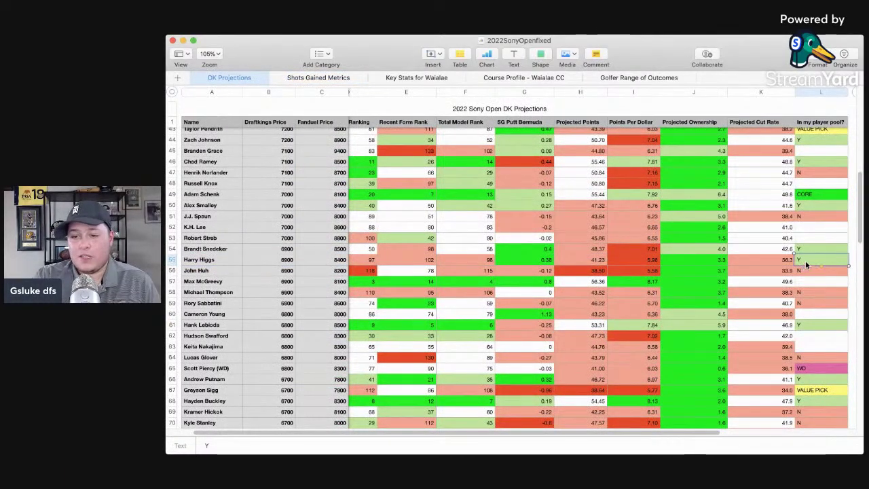
# - Check Scott Piercy's player-pool status, projections row and name entry
pyautogui.click(816, 370)
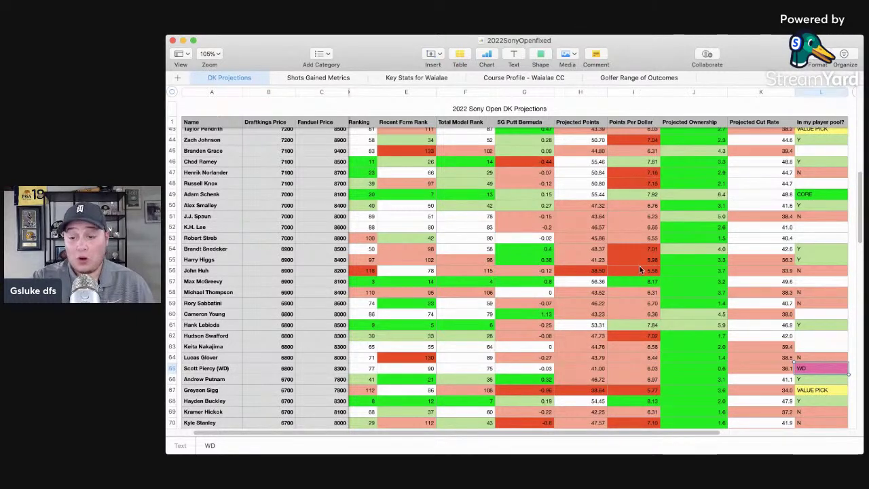
pyautogui.click(426, 368)
pyautogui.click(172, 369)
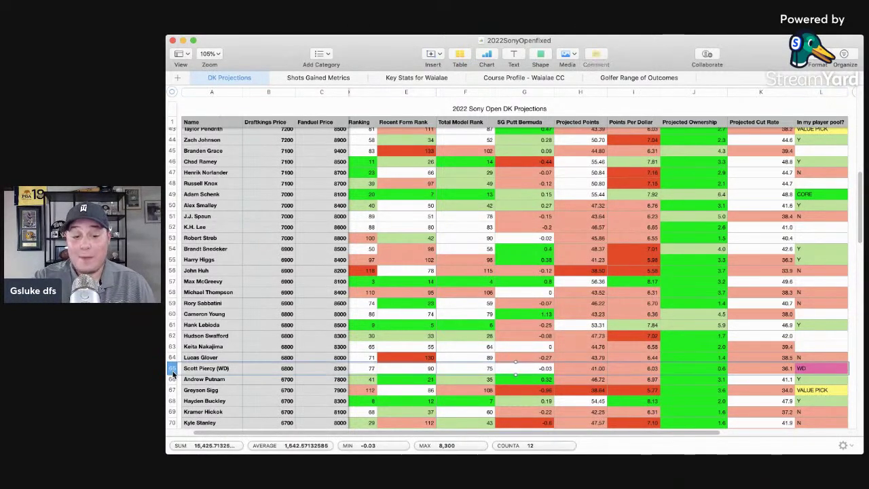
pyautogui.click(233, 369)
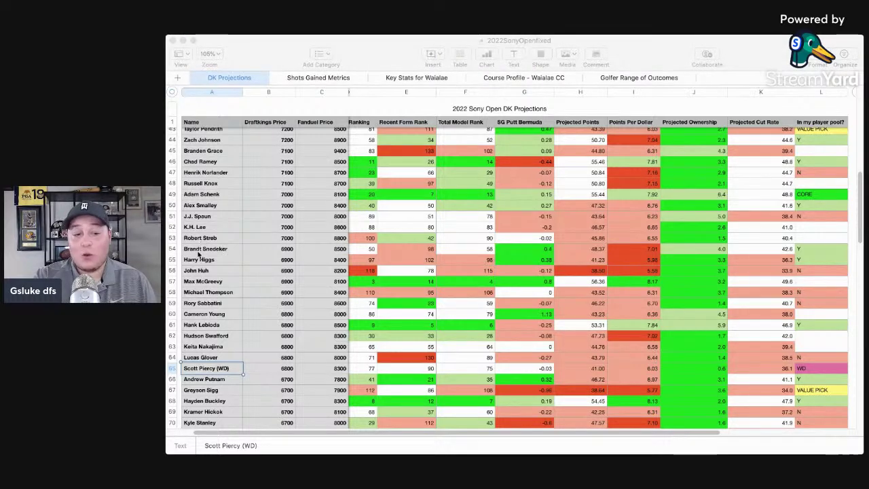
# - Examine Hank Lebioda's player-pool mark and full projections row, and view the cheaper golfers listed below him
pyautogui.click(818, 326)
pyautogui.click(818, 326)
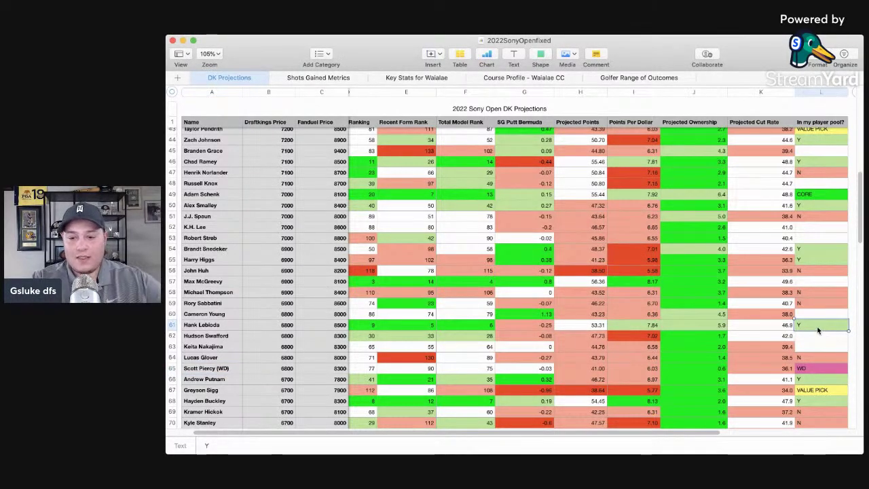
pyautogui.click(171, 324)
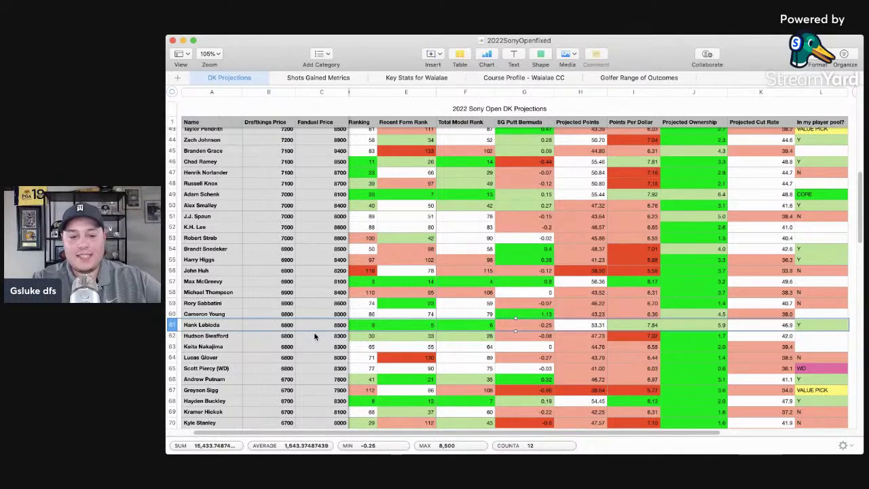
pyautogui.scroll(-5, 541, 296)
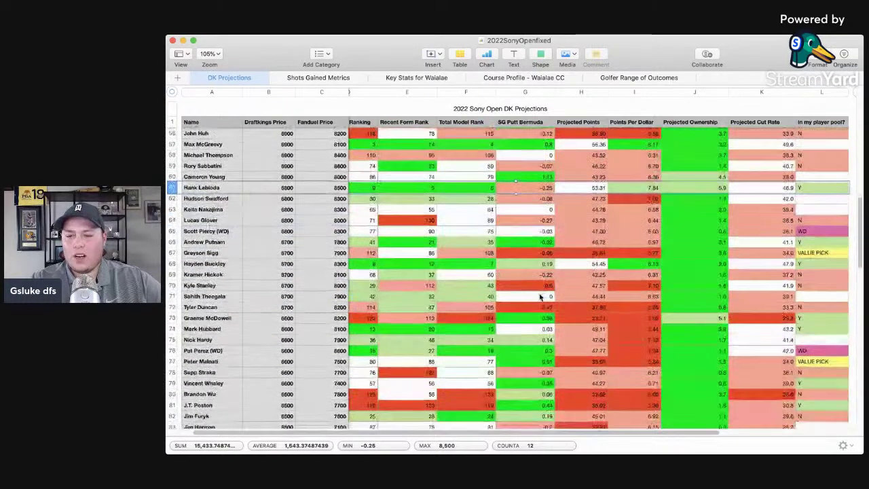
pyautogui.scroll(-1, 541, 296)
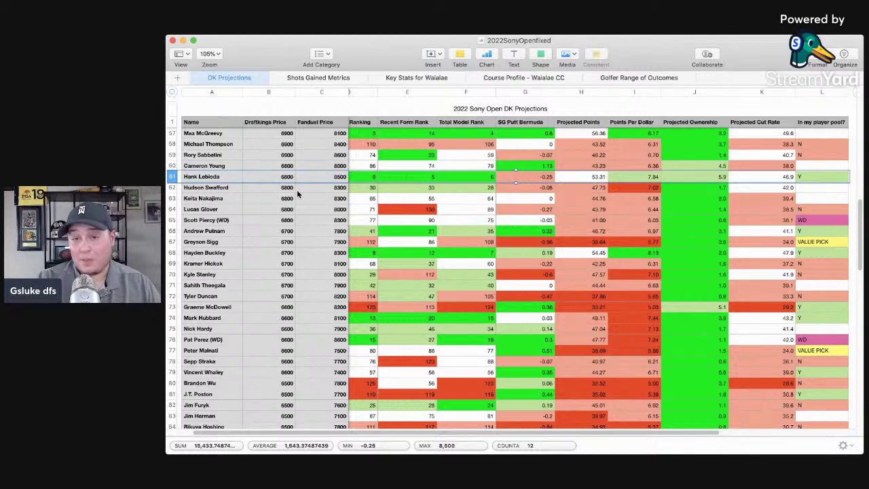
# - Revisit Hank Lebioda's projections row and check his DraftKings price and ranking columns
pyautogui.click(264, 177)
pyautogui.click(180, 178)
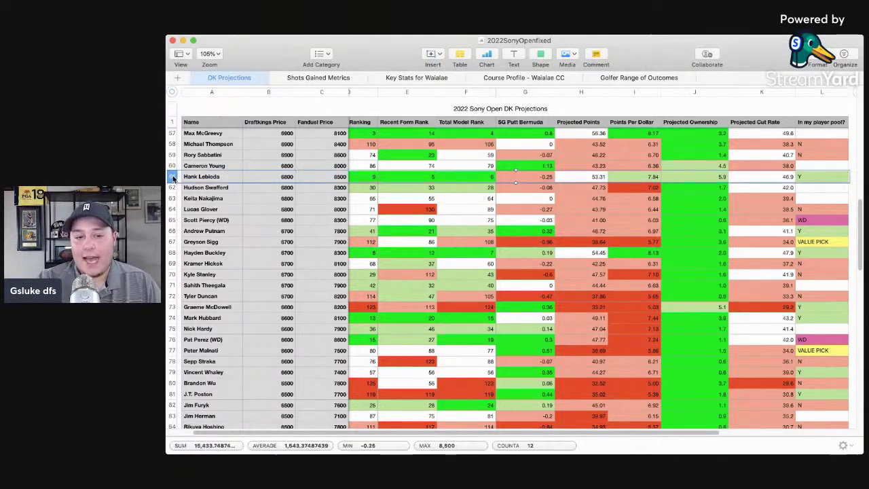
pyautogui.click(290, 177)
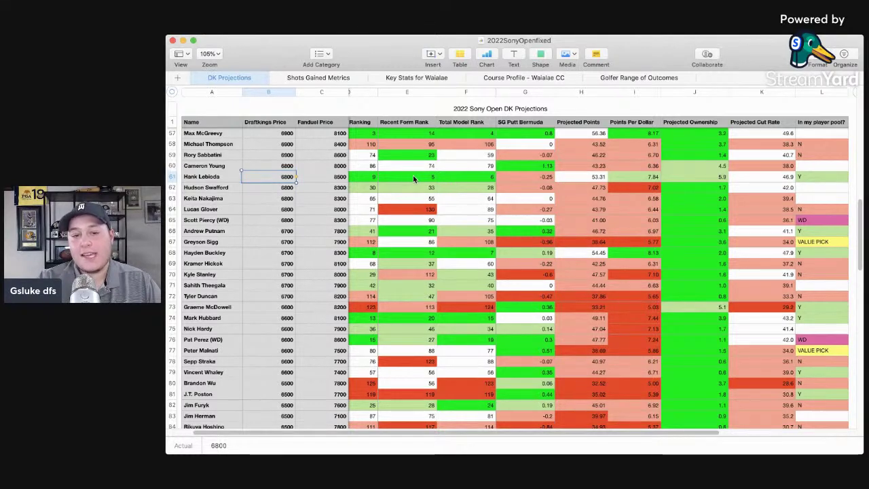
pyautogui.scroll(1, 561, 195)
pyautogui.hscroll(-1, 561, 195)
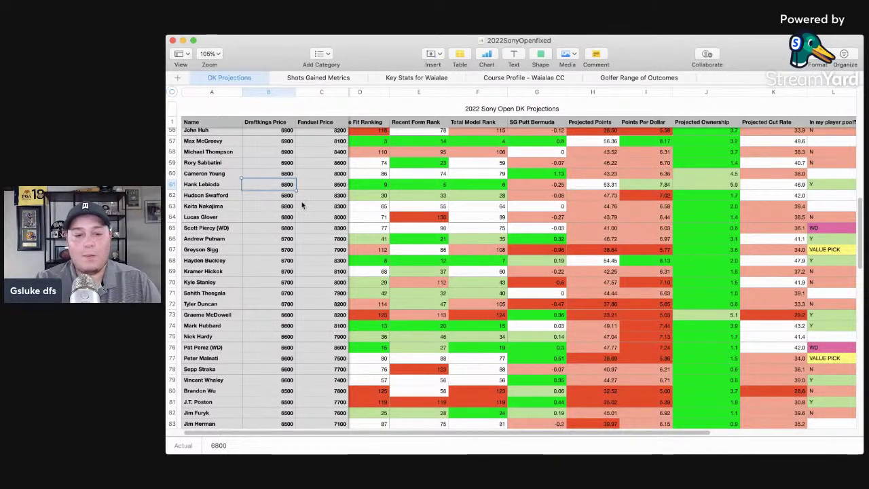
# - Check the player-pool marks for Scott Piercy and Greyson Sigg, and examine Sigg's full row alongside the golfers below
pyautogui.click(812, 230)
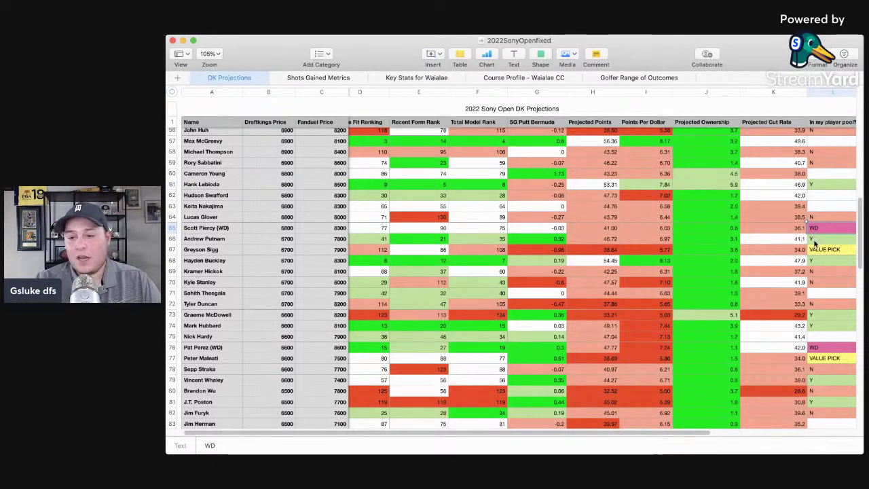
pyautogui.click(816, 250)
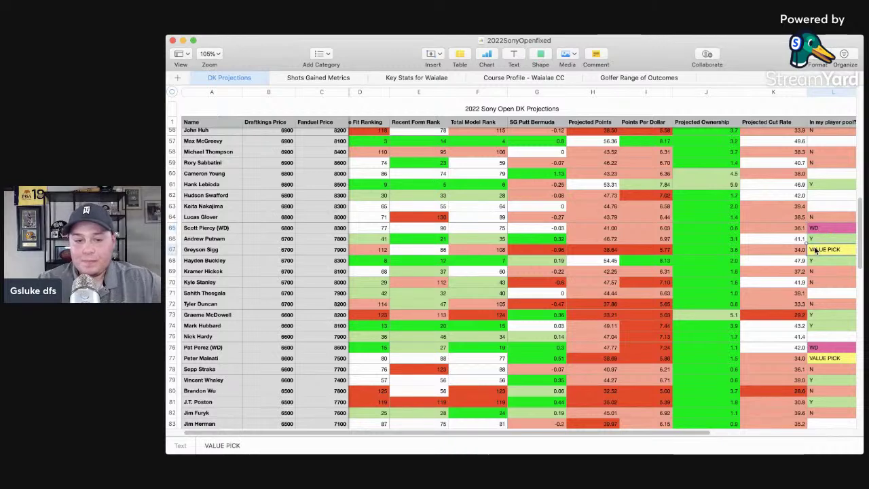
pyautogui.click(175, 250)
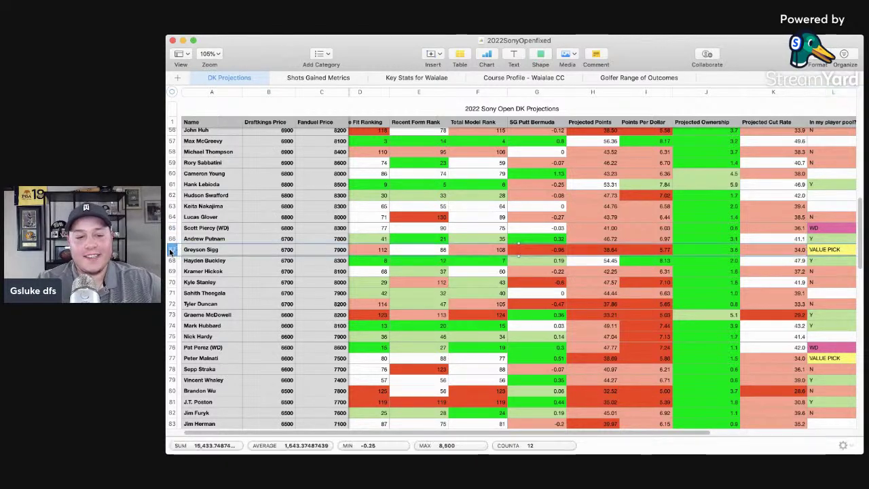
pyautogui.scroll(-5, 619, 345)
pyautogui.scroll(1, 619, 345)
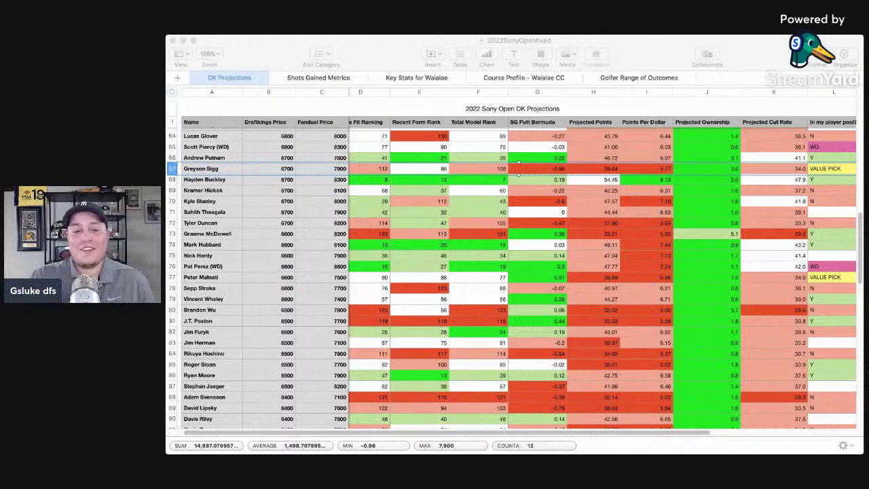
# - Switch between the projections spreadsheet and the other open application, selecting Greyson Sigg's name and row in the spreadsheet
pyautogui.press('super+Tab')
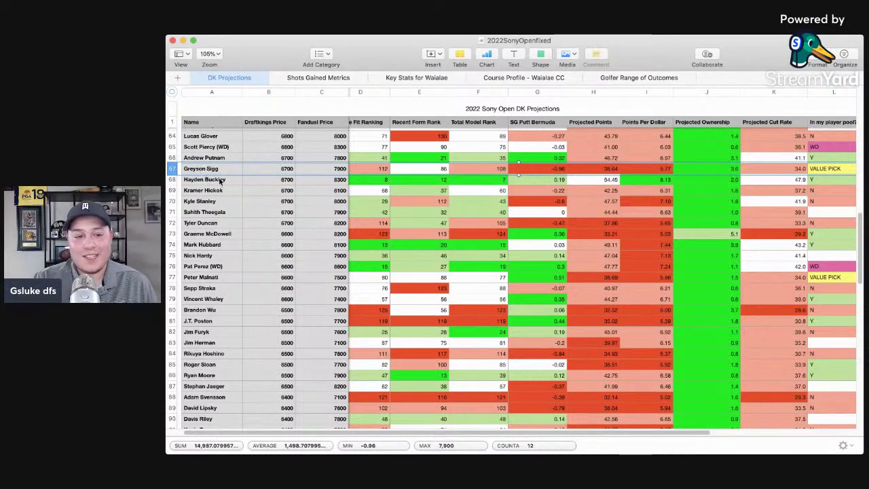
pyautogui.click(205, 169)
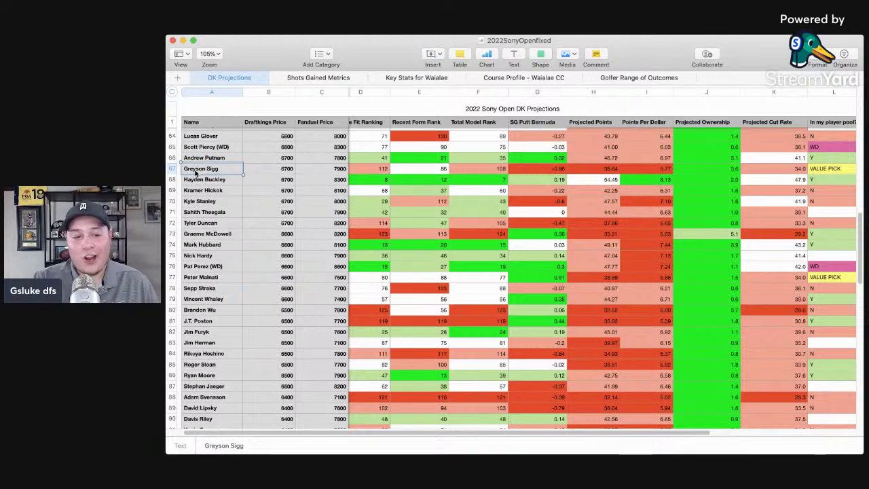
pyautogui.press('super+Tab')
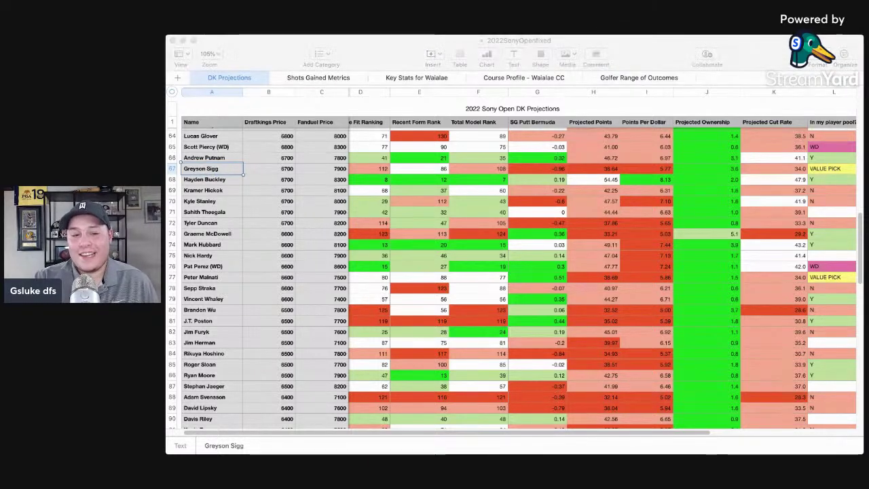
pyautogui.press('super+Tab')
pyautogui.click(175, 170)
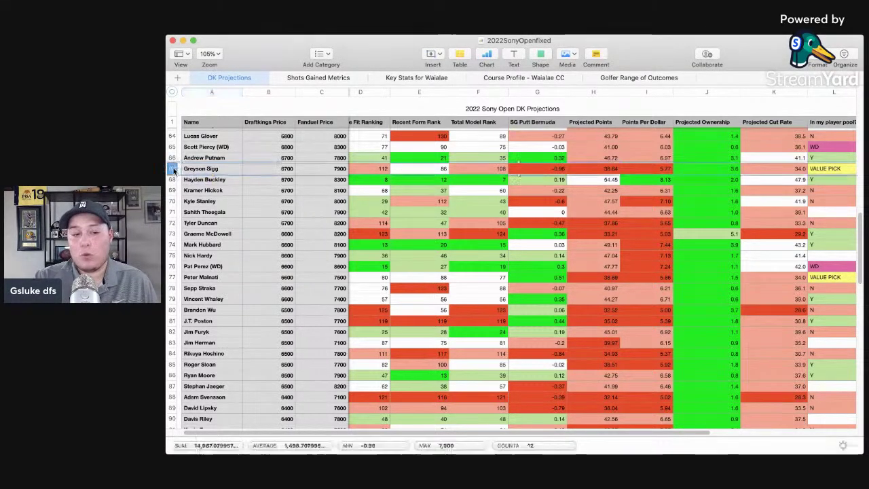
pyautogui.press('super+Tab')
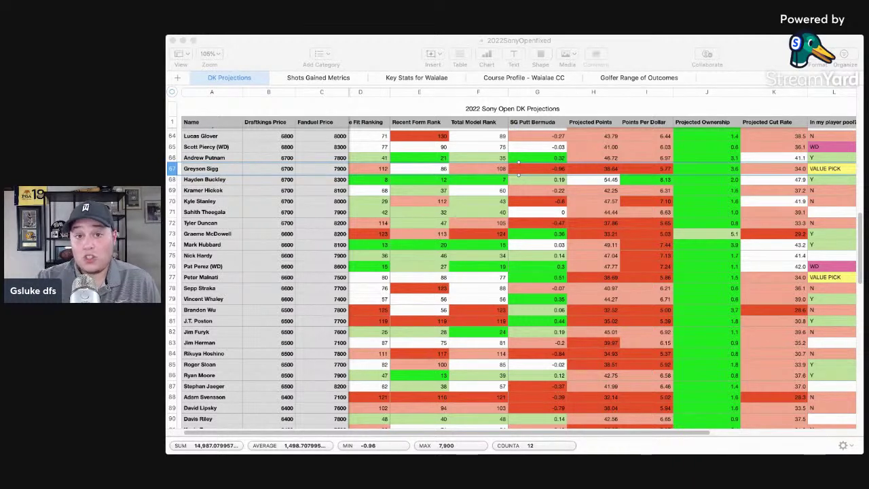
pyautogui.click(199, 175)
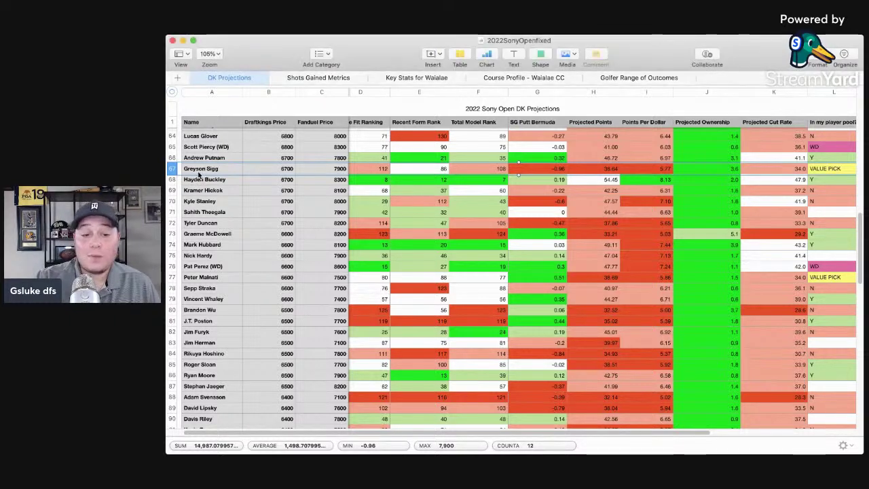
# - Review Greyson Sigg's total model rank and compare his SG Putt Bermuda value with Hayden Buckley's
pyautogui.click(499, 170)
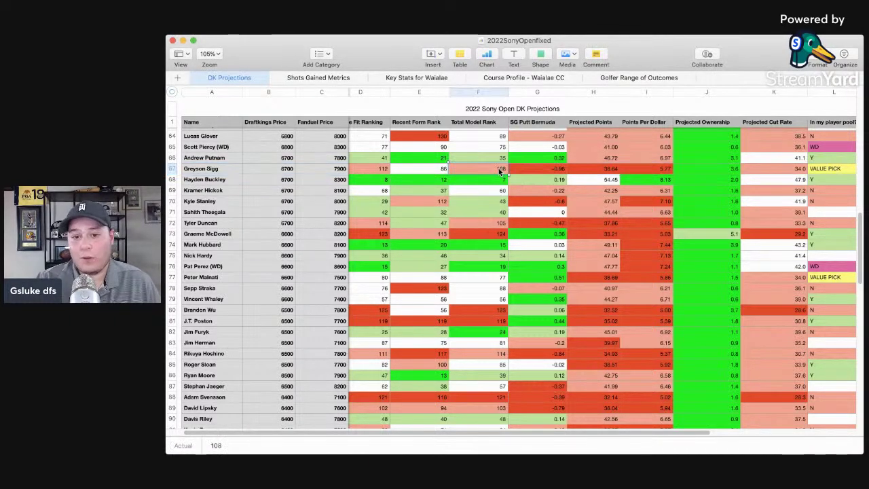
pyautogui.click(534, 169)
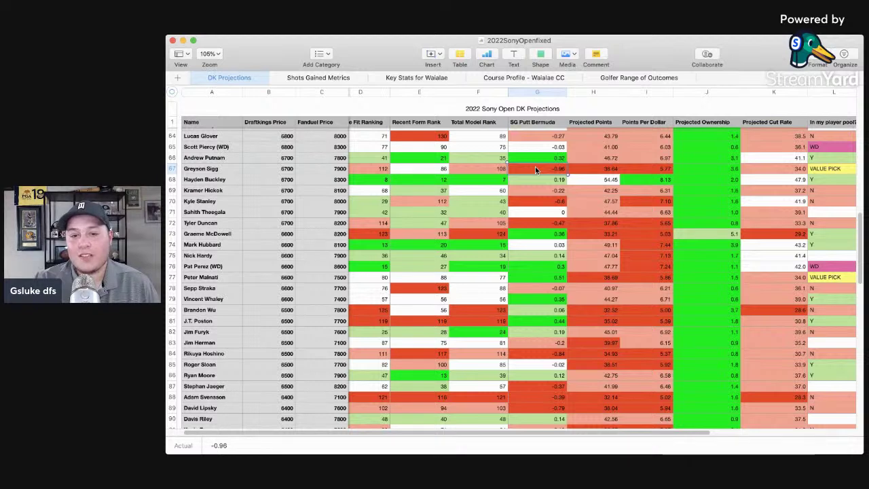
pyautogui.click(558, 176)
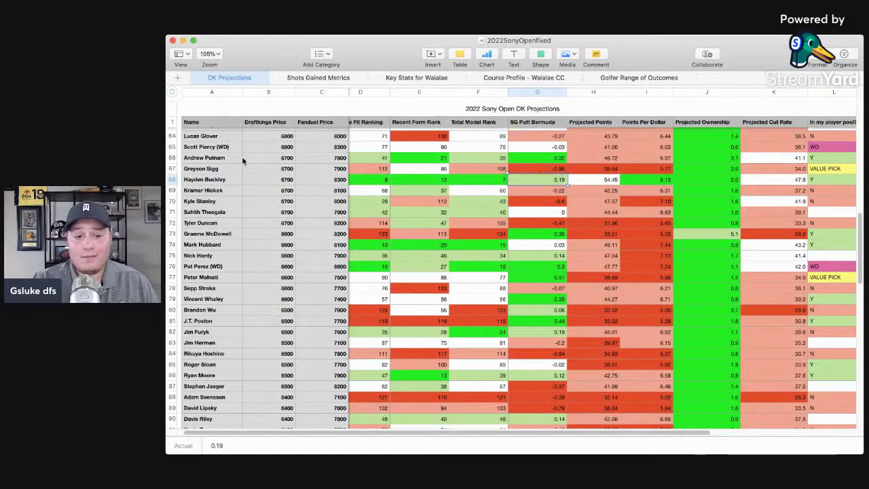
pyautogui.click(172, 169)
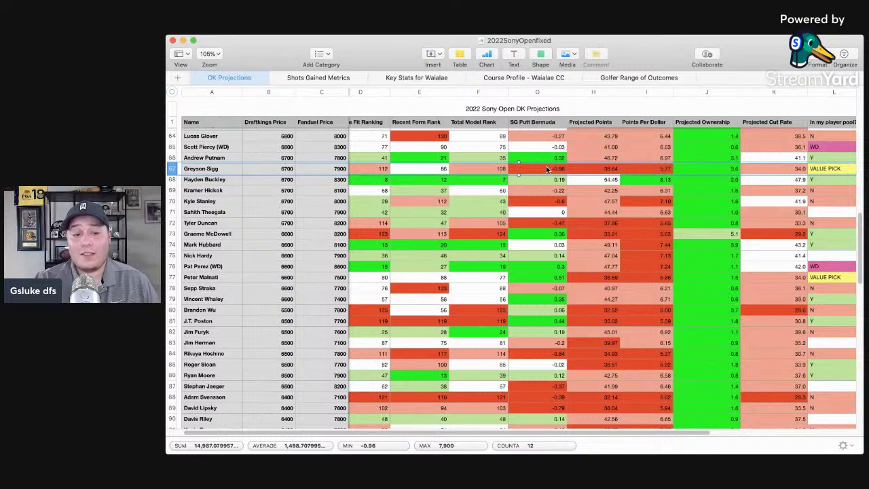
pyautogui.click(547, 179)
pyautogui.click(547, 169)
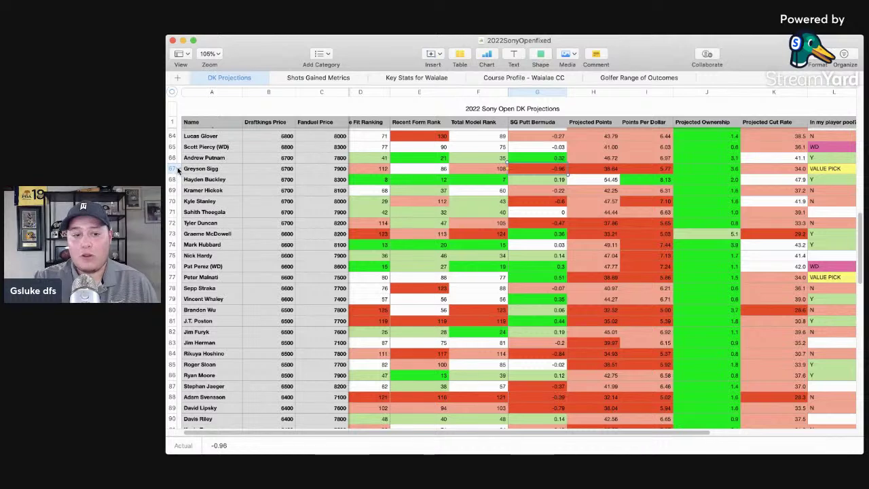
# - Check Greyson Sigg's DraftKings price and recent form rank, and examine his full projections row
pyautogui.click(203, 168)
pyautogui.click(275, 169)
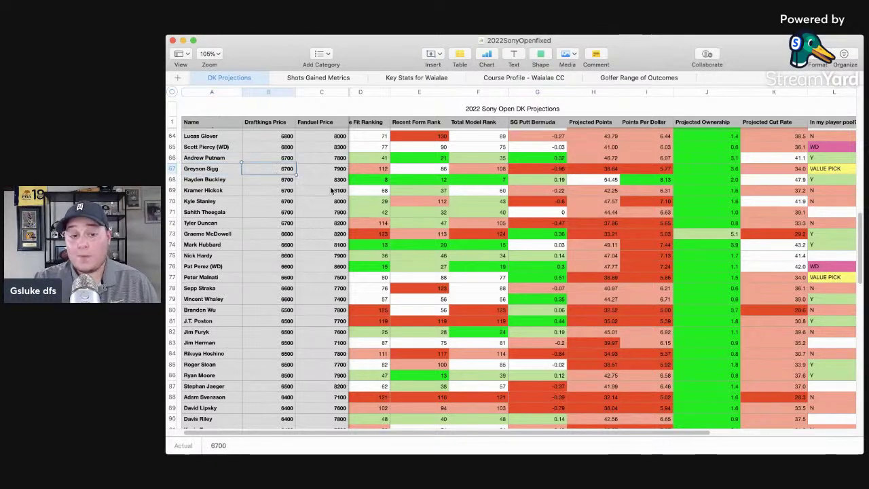
pyautogui.press('super+Tab')
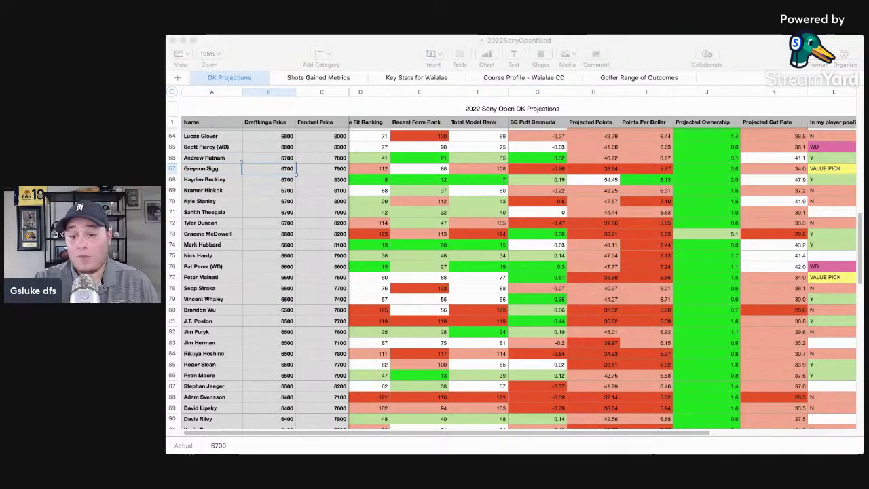
pyautogui.press('super+Tab')
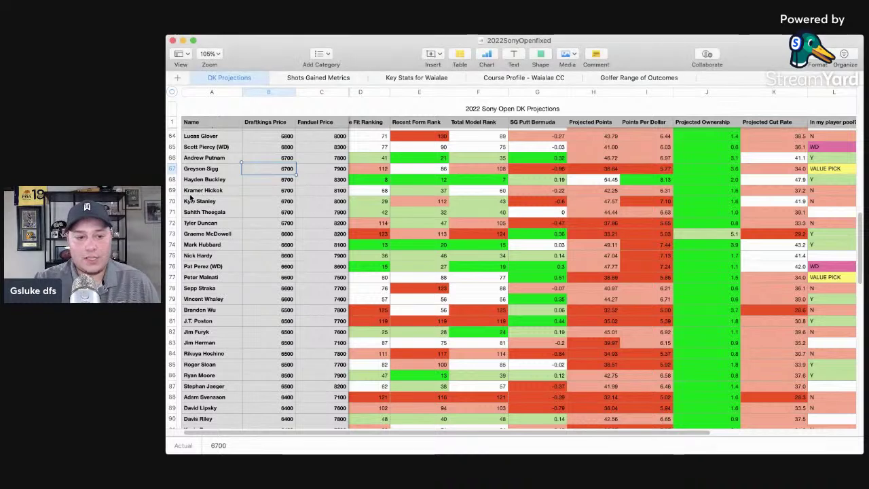
pyautogui.click(454, 171)
pyautogui.click(446, 171)
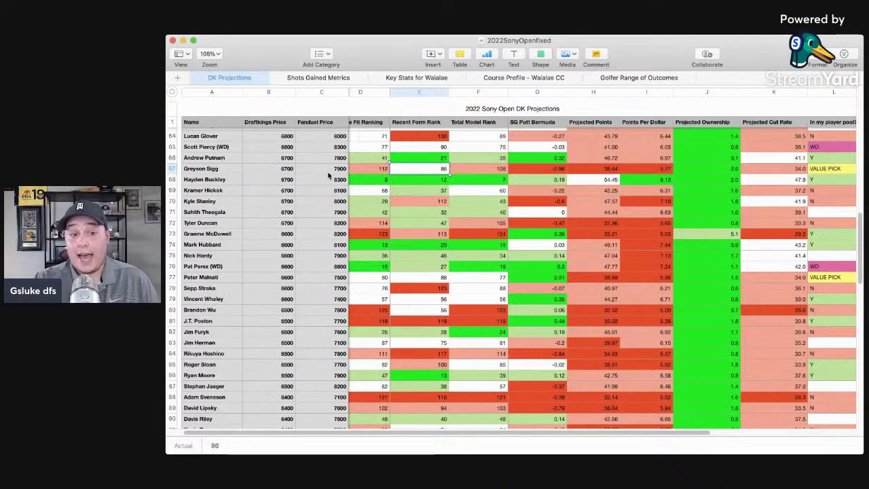
pyautogui.click(172, 168)
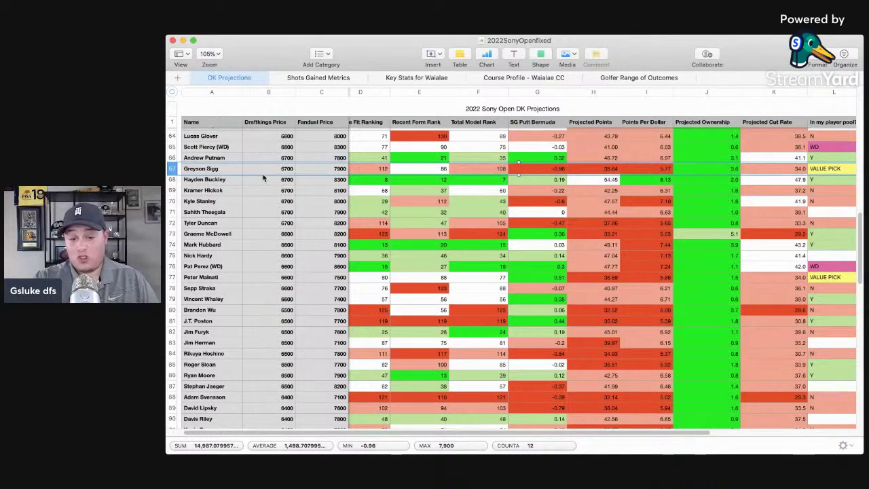
# - Review Hayden Buckley's player-pool mark and projected ownership, highlighting his full projections row
pyautogui.click(826, 177)
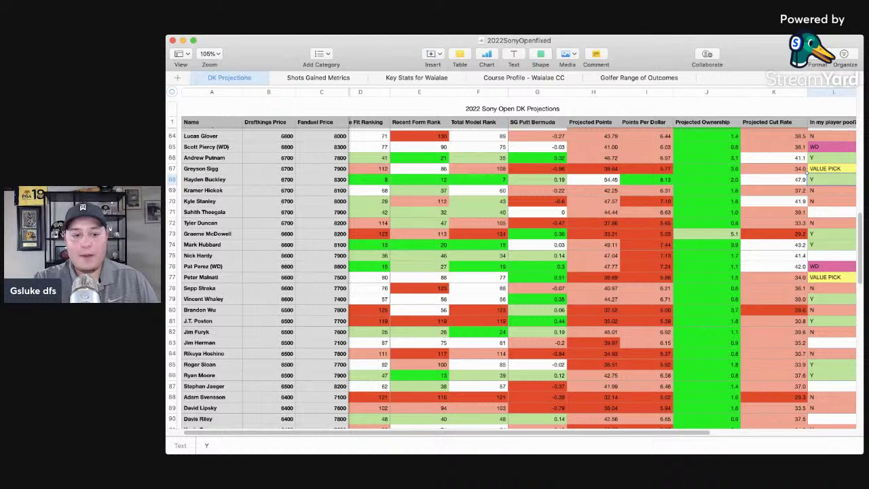
pyautogui.click(172, 179)
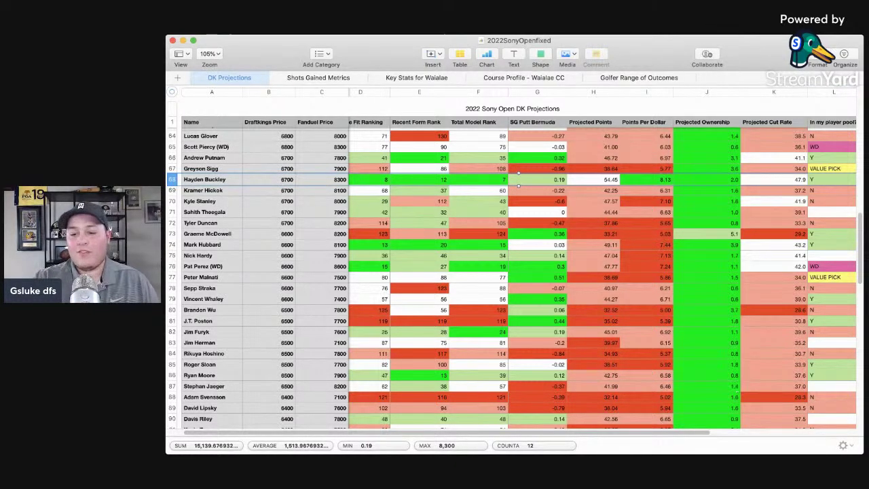
pyautogui.press('super+Tab')
pyautogui.press('super+Tab')
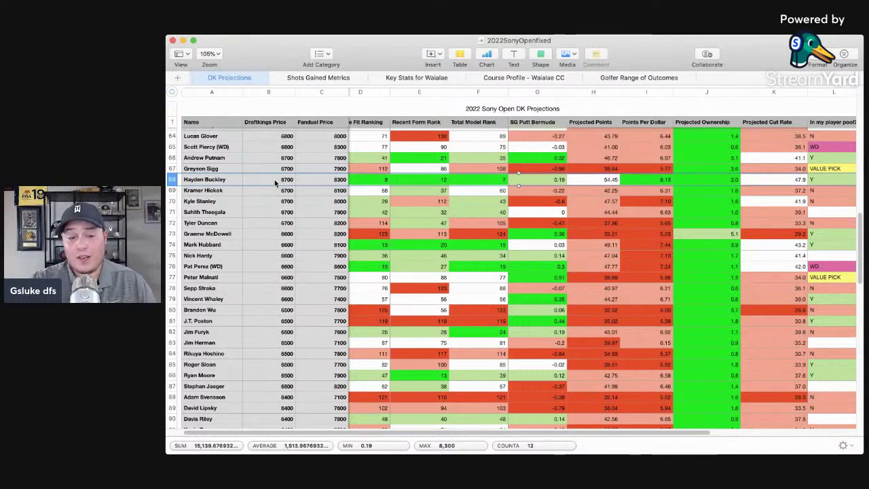
pyautogui.click(732, 182)
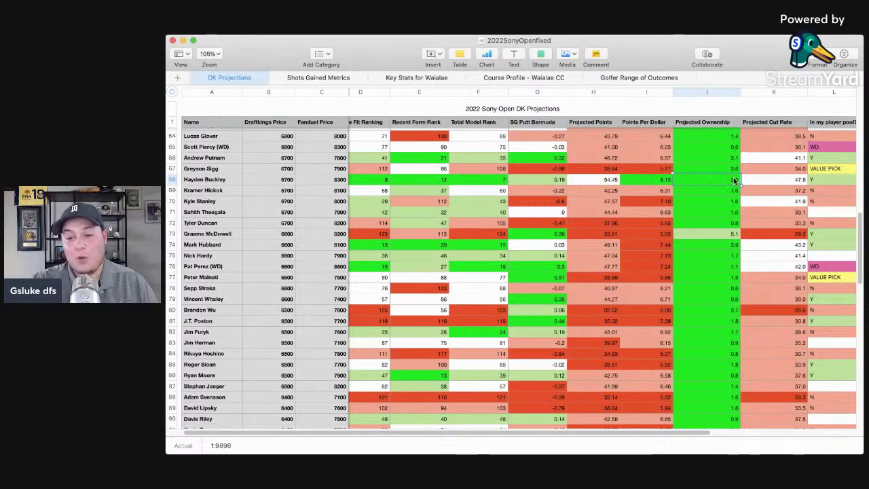
pyautogui.click(172, 180)
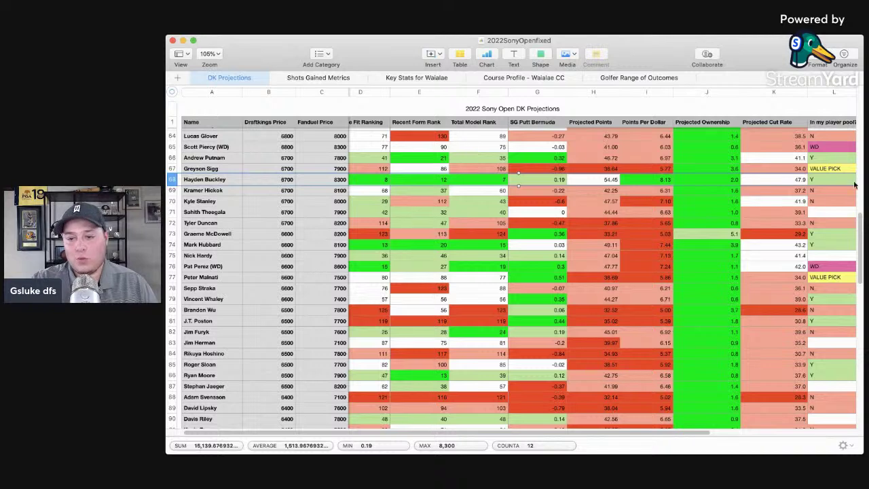
# - Check the player-pool marks for Kramer Hickok, Kyle Stanley and Tyler Duncan, plus Duncan's SG Putt Bermuda value
pyautogui.click(817, 193)
pyautogui.click(817, 197)
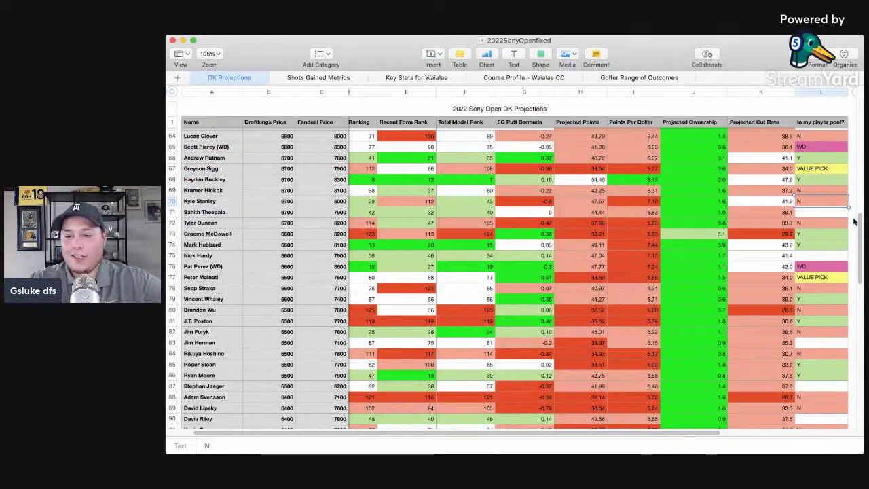
pyautogui.click(827, 224)
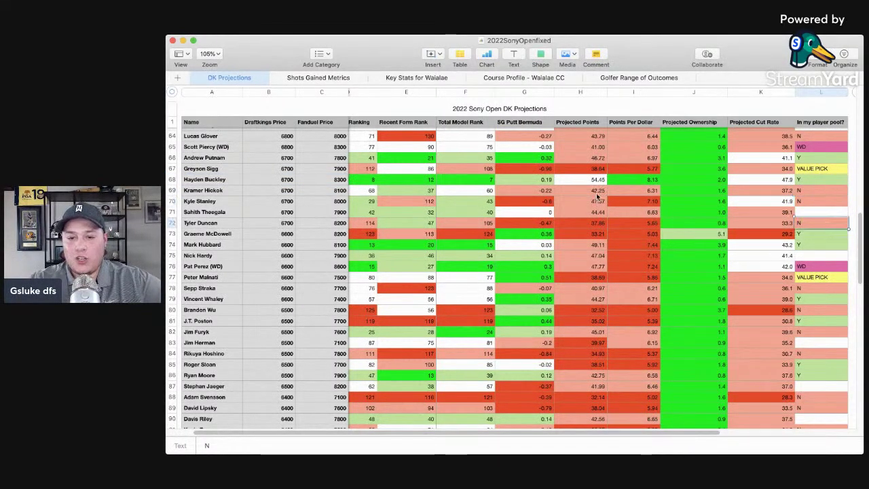
pyautogui.click(525, 220)
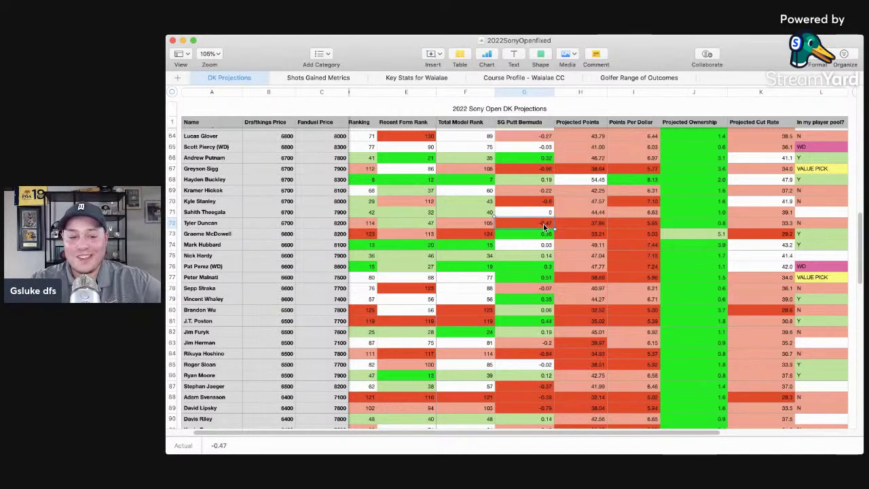
# - Examine Graeme McDowell's full row, including his player-pool mark, projected cut rate, projected points, course fit ranking and SG Putt Bermuda
pyautogui.press('Down')
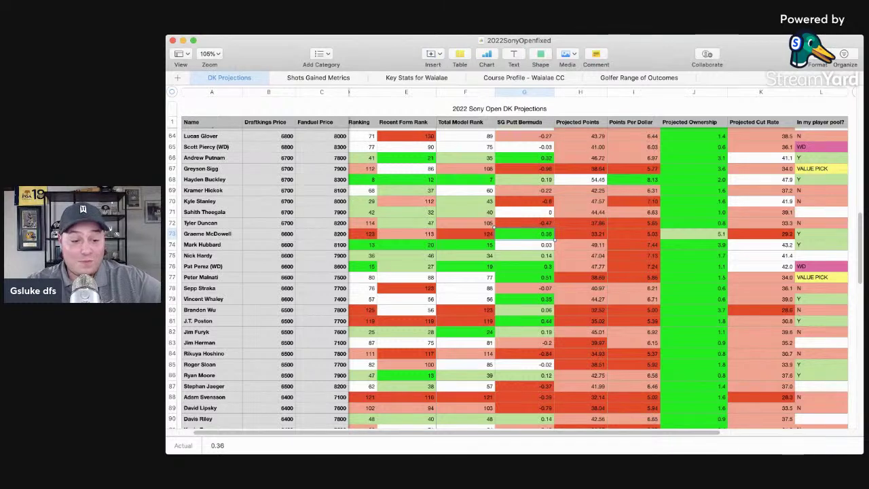
pyautogui.hotkey('shift', 'space')
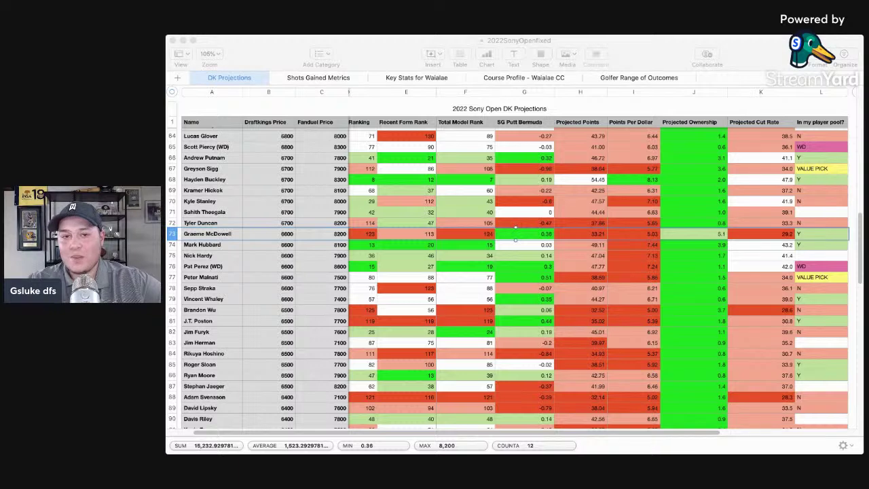
pyautogui.click(439, 234)
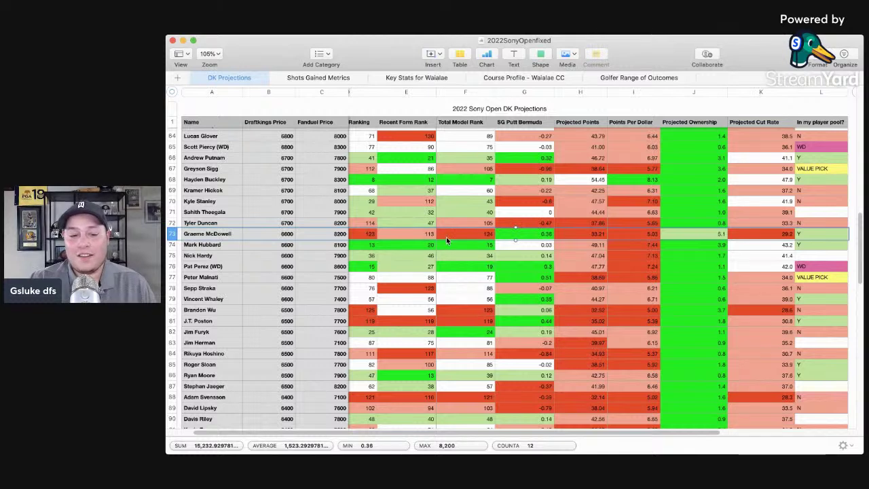
pyautogui.click(800, 234)
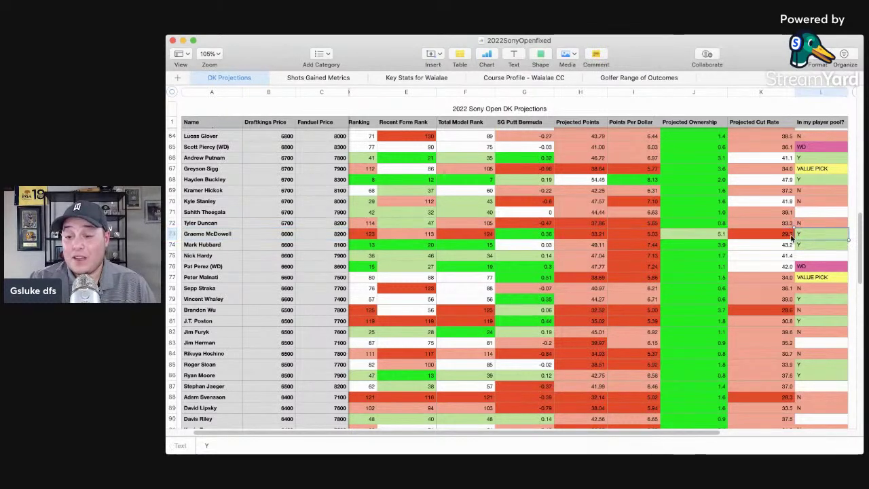
pyautogui.click(759, 235)
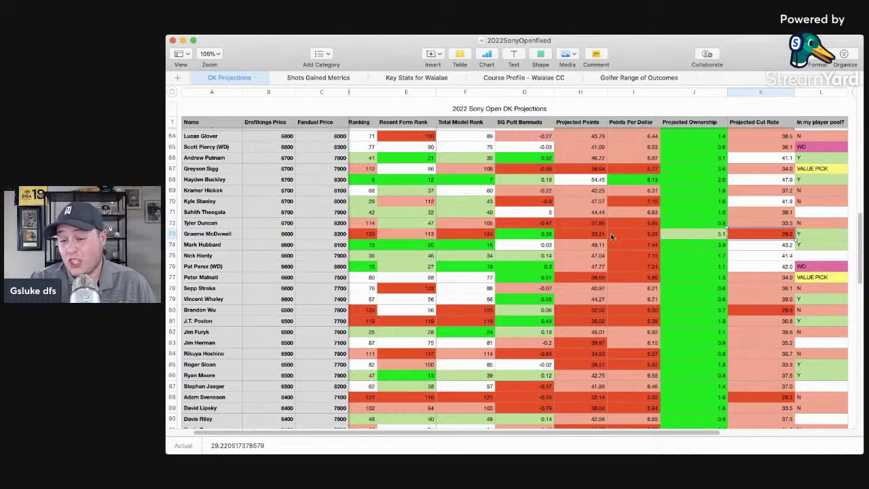
pyautogui.click(589, 234)
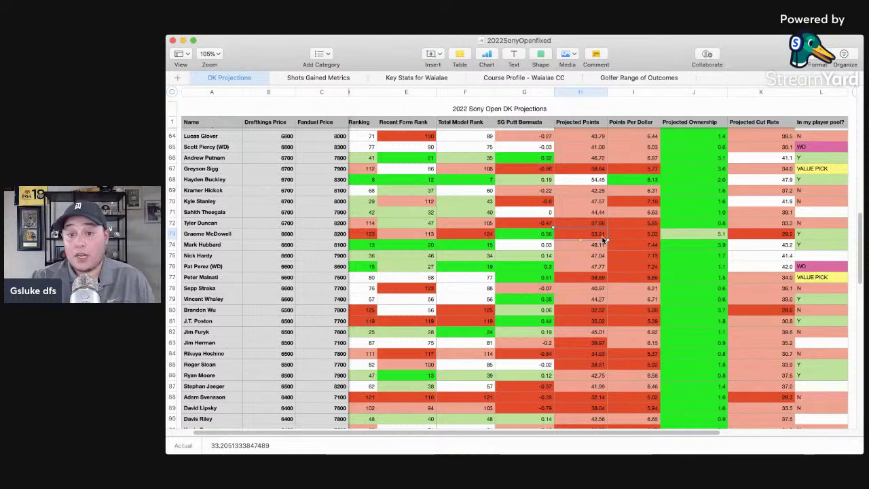
pyautogui.click(366, 239)
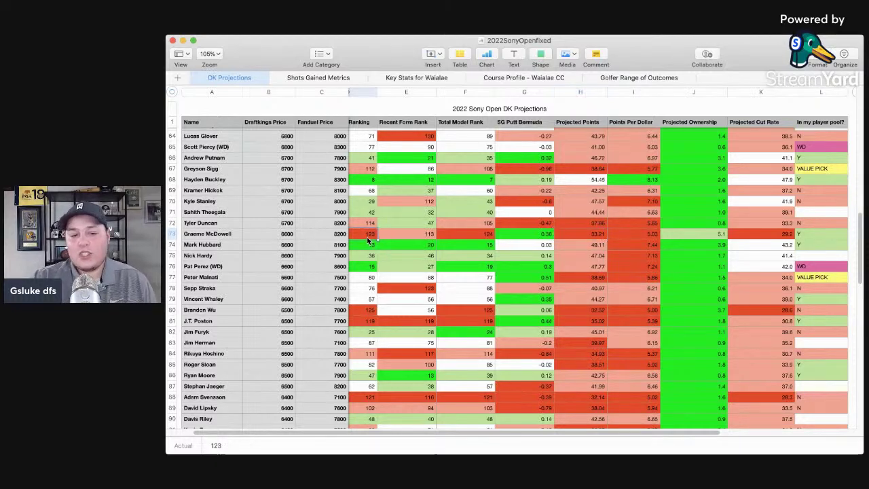
pyautogui.click(171, 233)
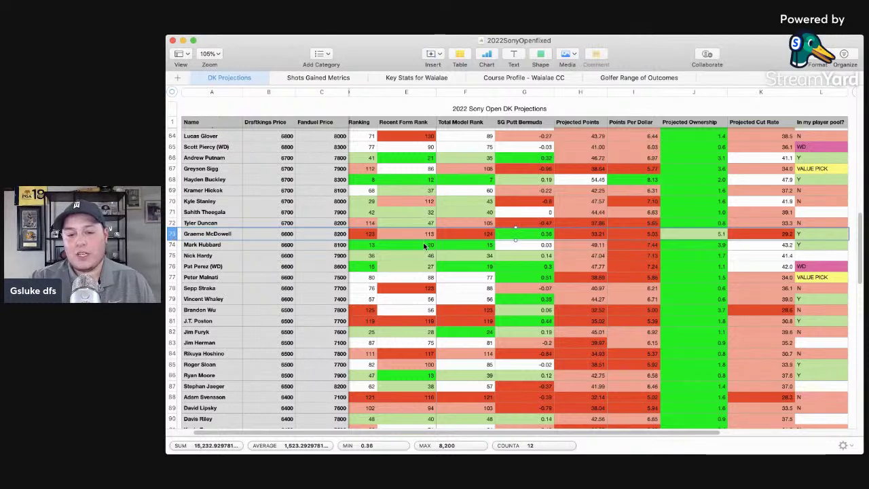
pyautogui.click(546, 238)
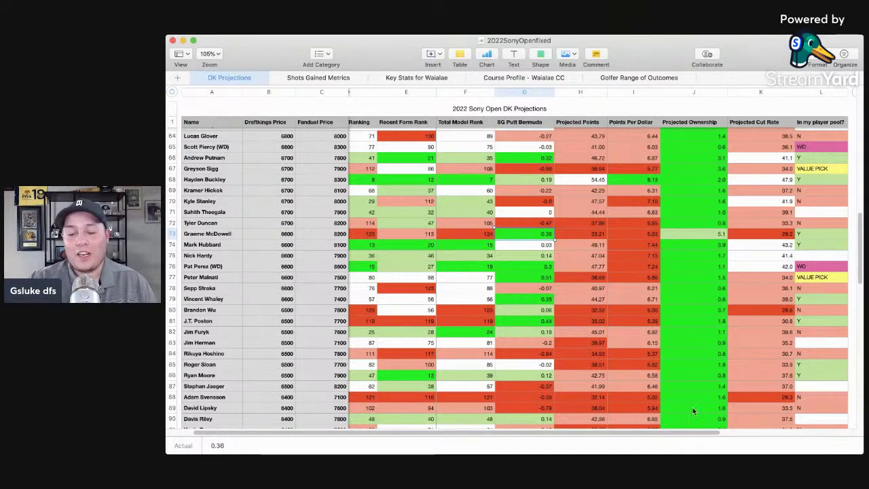
# - Return to the projections spreadsheet and compare the rows of the two value picks, Greyson Sigg and Peter Malnati
pyautogui.press('super+Tab')
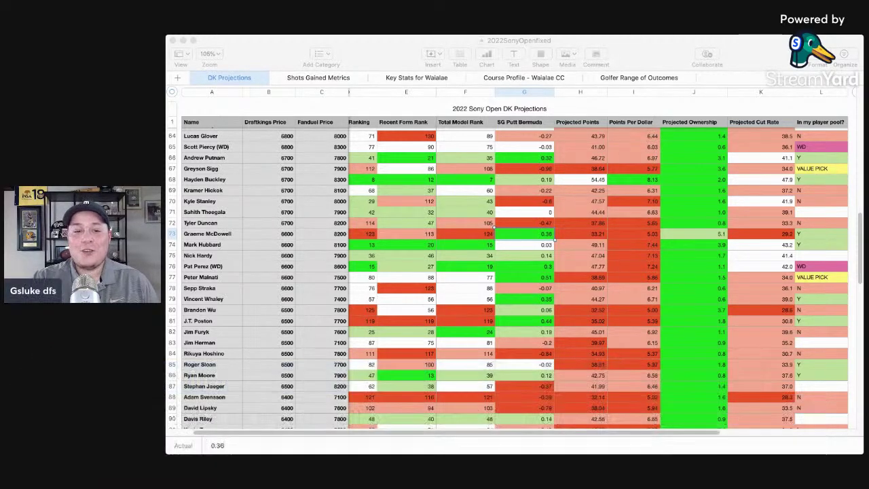
pyautogui.click(186, 232)
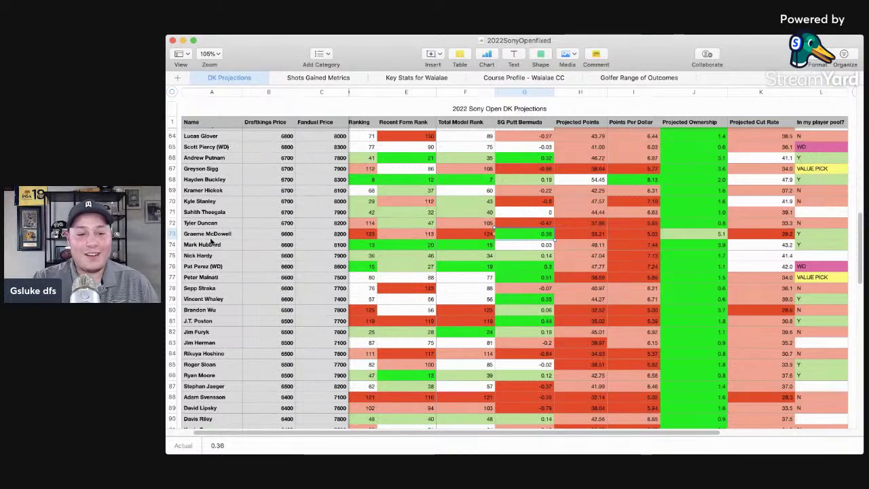
pyautogui.click(171, 169)
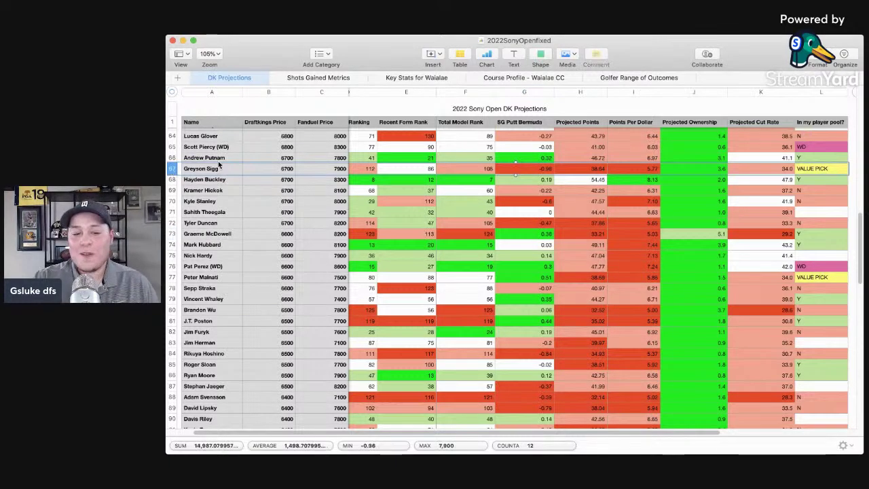
pyautogui.click(812, 277)
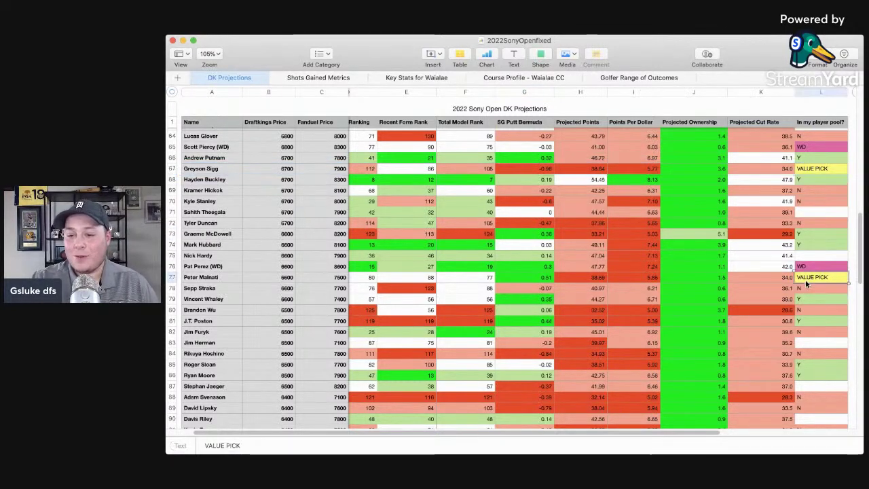
pyautogui.click(171, 277)
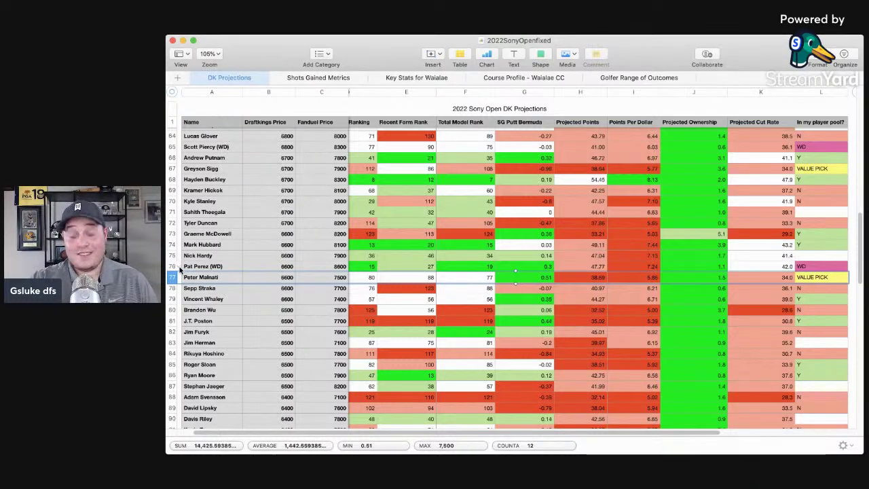
# - Review Pat Perez's name, full projections row and player-pool mark
pyautogui.click(203, 267)
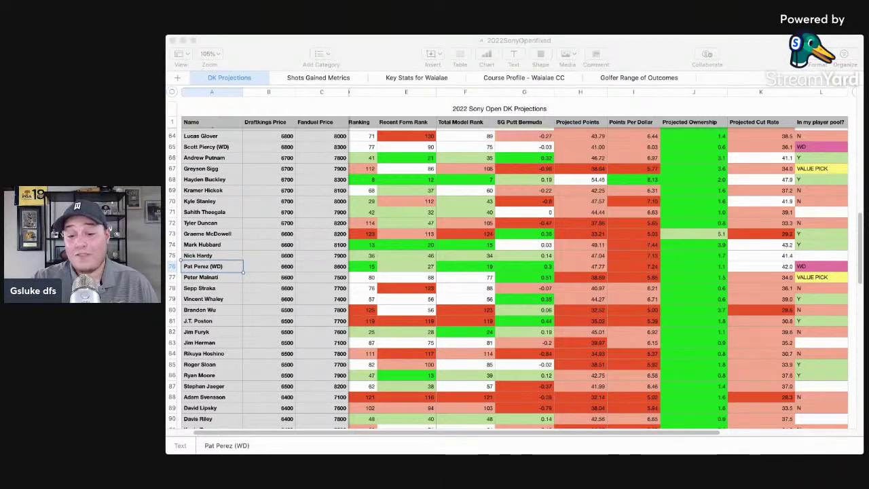
pyautogui.click(195, 246)
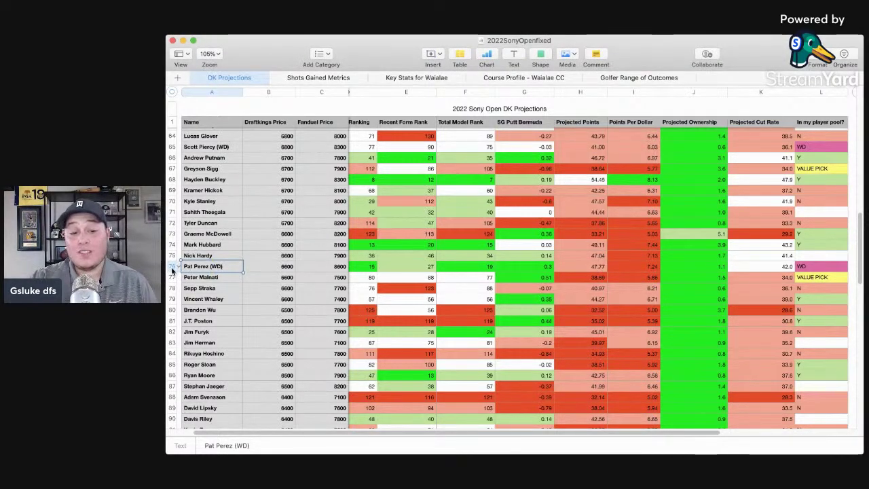
pyautogui.click(172, 267)
pyautogui.click(234, 266)
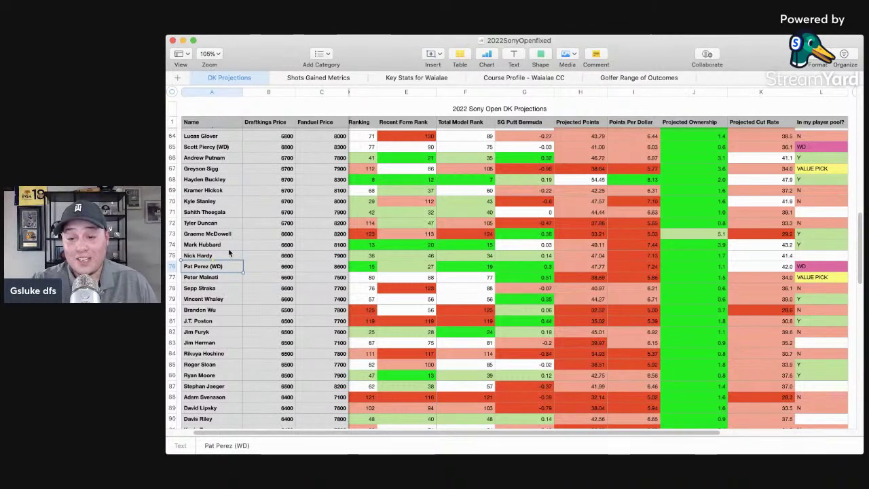
pyautogui.click(824, 266)
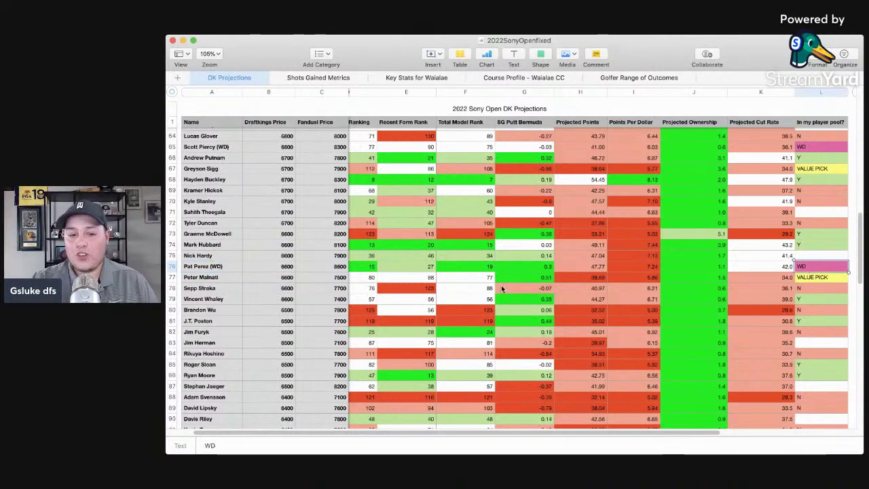
pyautogui.click(172, 266)
# - Check Peter Malnati's player-pool mark and SG Putt Bermuda value alongside the lower-priced golfers below him
pyautogui.click(811, 276)
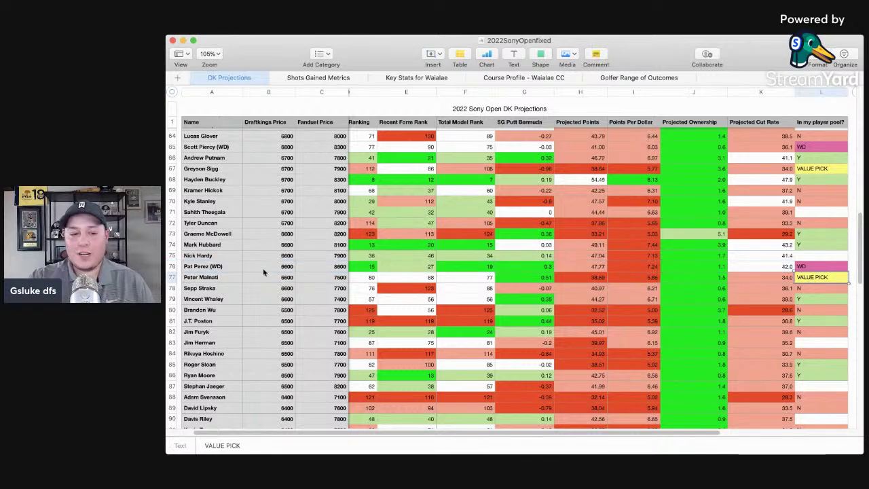
pyautogui.scroll(-5, 226, 292)
pyautogui.scroll(-2, 226, 290)
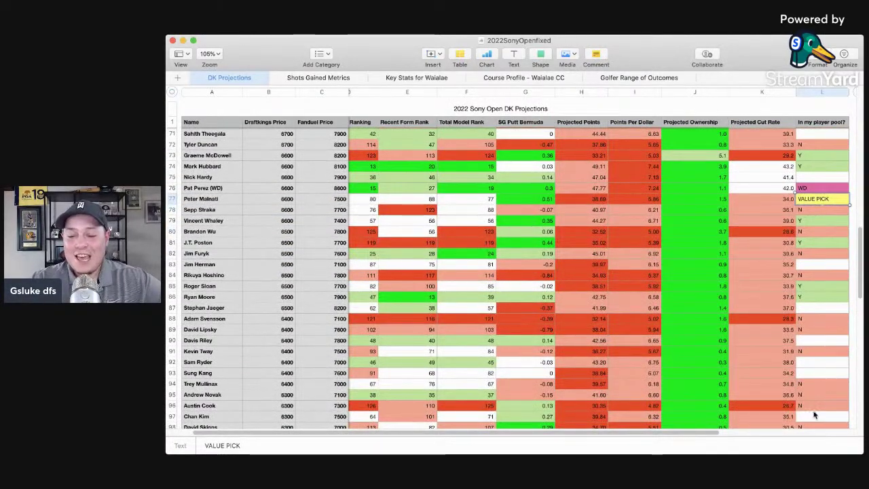
pyautogui.click(199, 216)
pyautogui.click(215, 199)
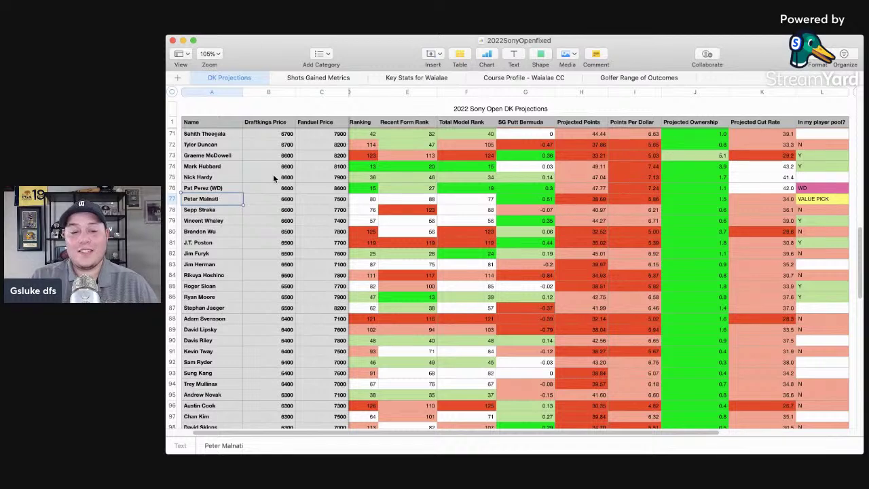
pyautogui.click(546, 200)
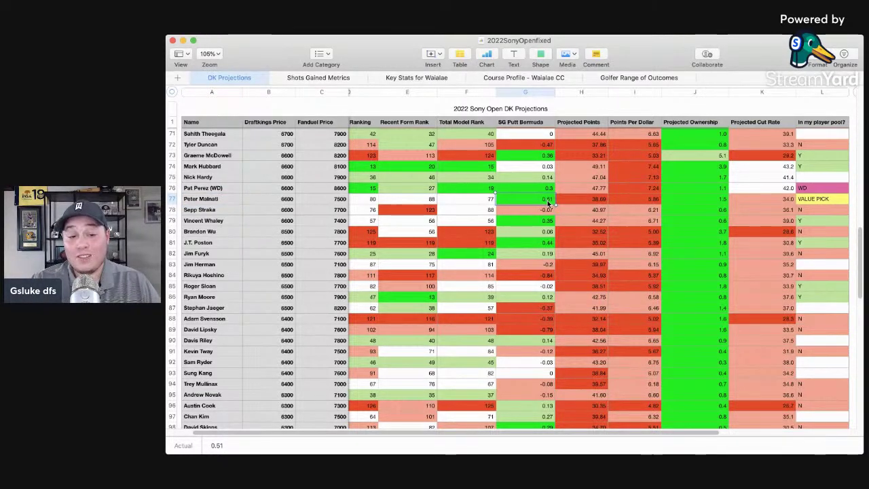
# - Highlight Peter Malnati's projections row and find his row in the Shots Gained Metrics sheet
pyautogui.click(171, 198)
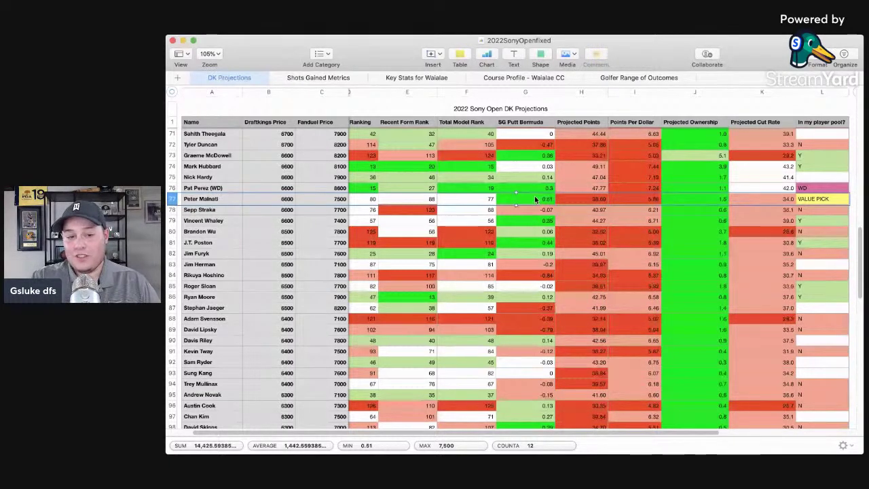
pyautogui.press('super+z')
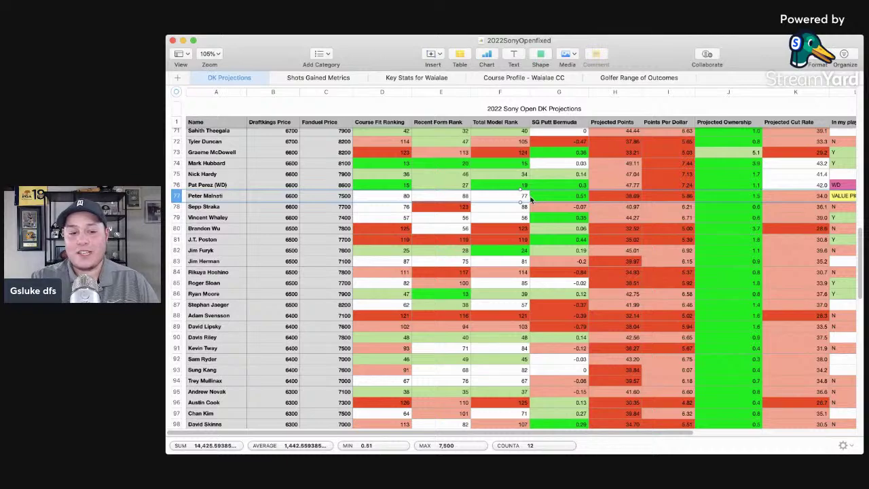
pyautogui.click(292, 79)
pyautogui.scroll(-10, 235, 307)
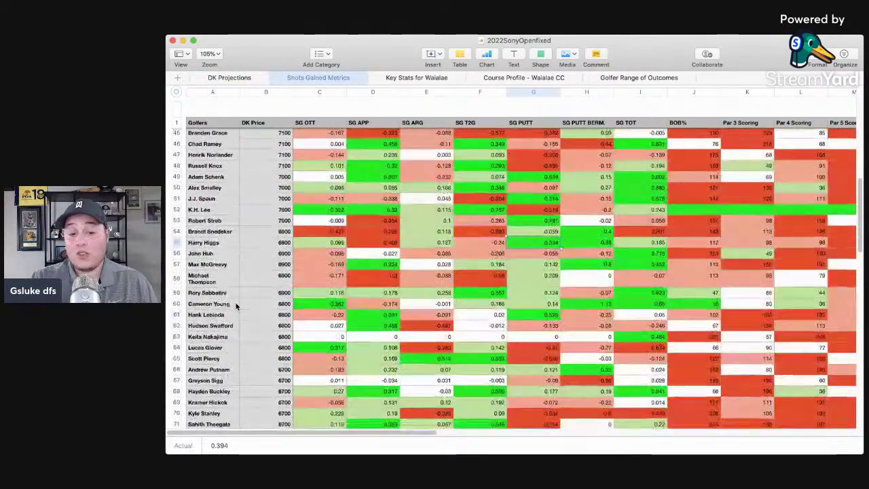
pyautogui.scroll(-3, 236, 307)
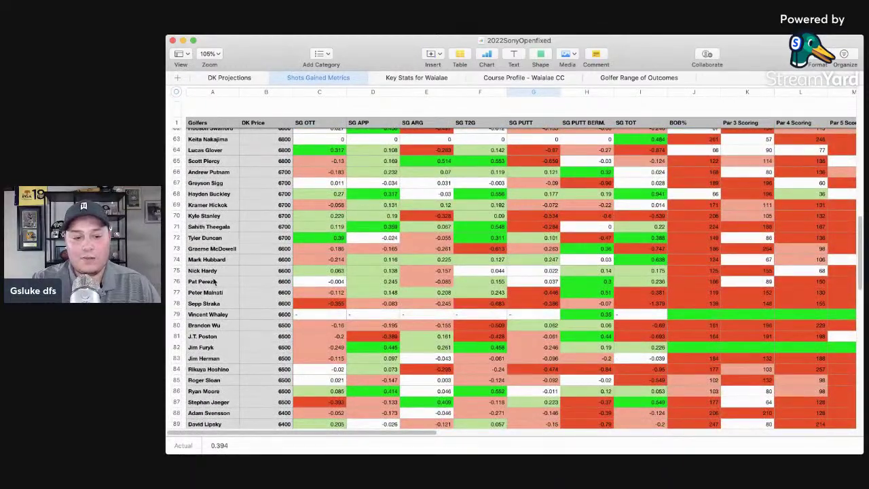
pyautogui.click(180, 292)
pyautogui.scroll(1, 368, 292)
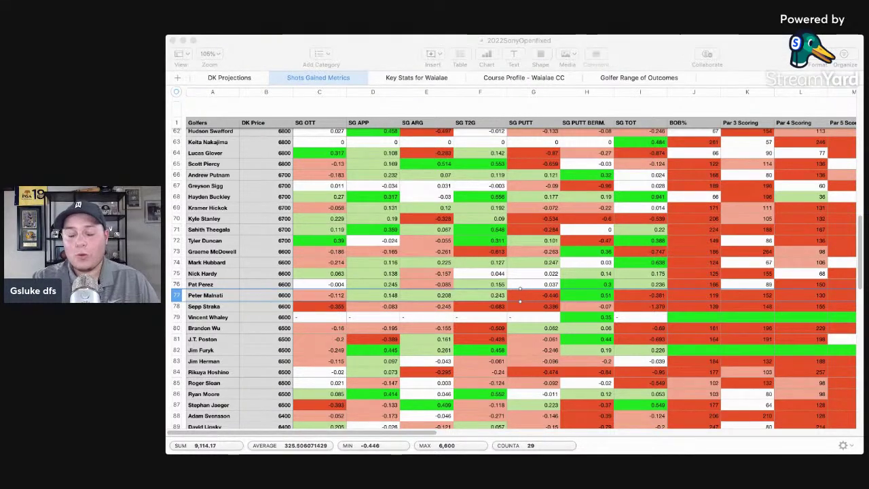
pyautogui.click(191, 241)
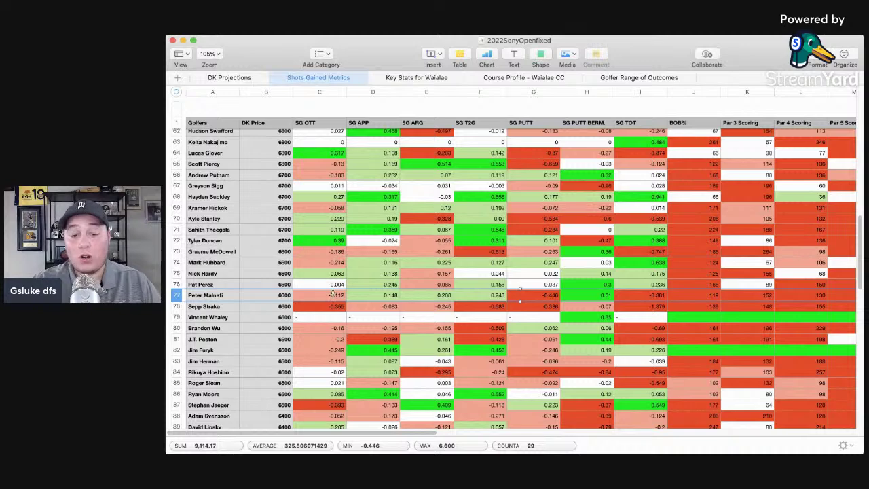
# - Review Peter Malnati's scoring, driving, GIR%, approach-distance and scrambling rankings across his row
pyautogui.hscroll(10, 408, 305)
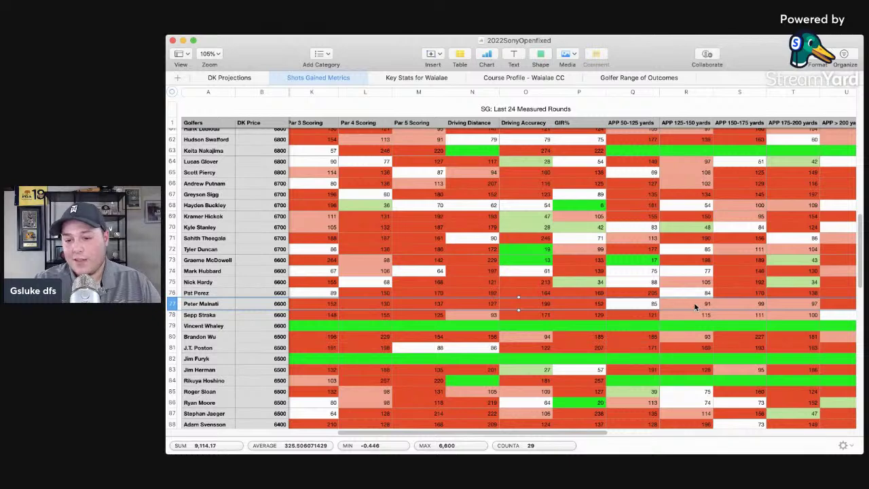
pyautogui.hscroll(1, 706, 304)
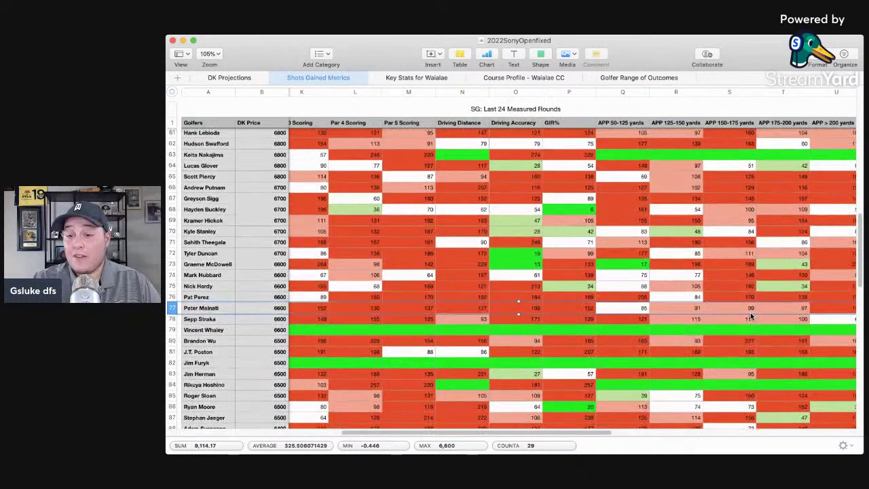
pyautogui.hscroll(5, 790, 308)
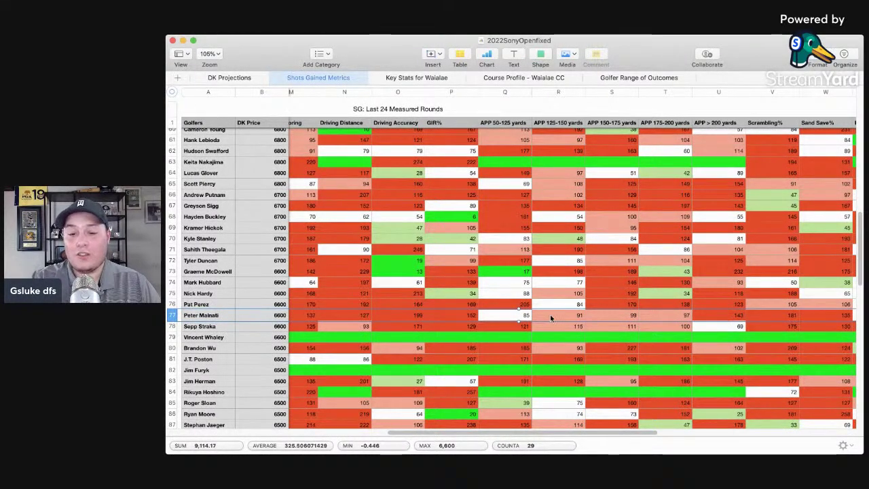
pyautogui.hscroll(-1, 477, 317)
pyautogui.hscroll(-10, 477, 317)
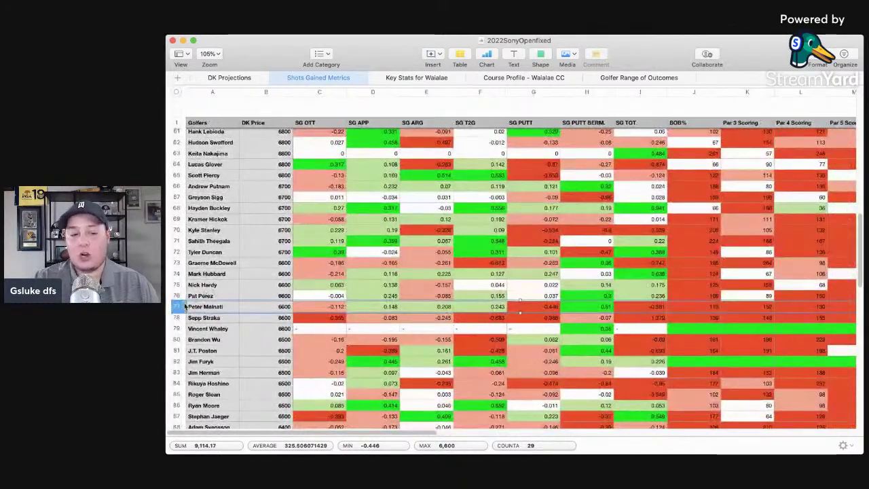
# - Check Peter Malnati's SG Putt Bermuda, SG APP and SG OTT values, then highlight his full strokes-gained row
pyautogui.click(209, 306)
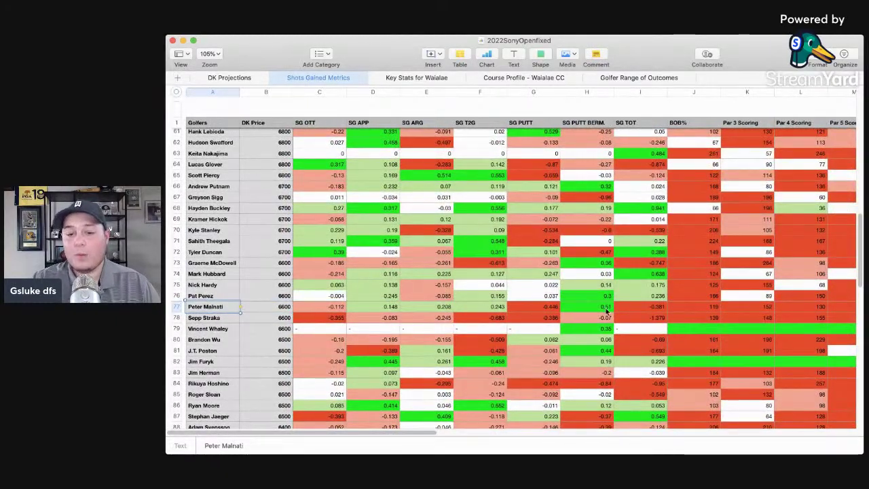
pyautogui.click(585, 306)
pyautogui.click(381, 307)
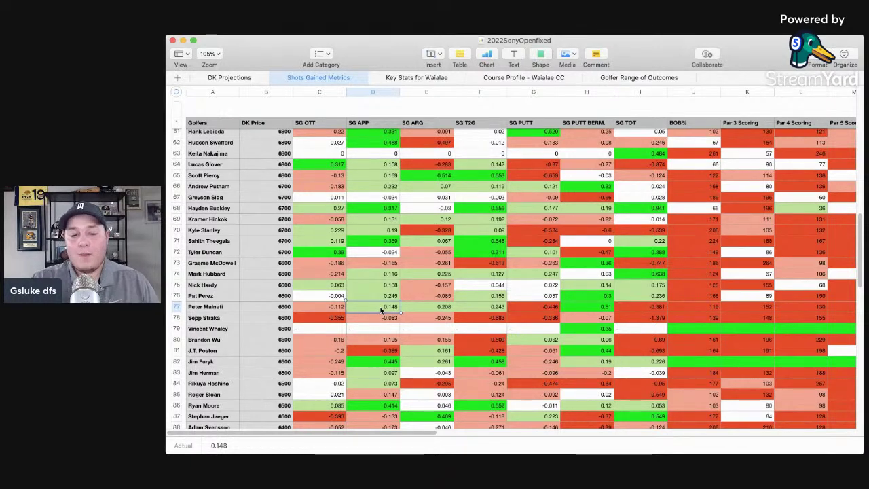
pyautogui.click(334, 309)
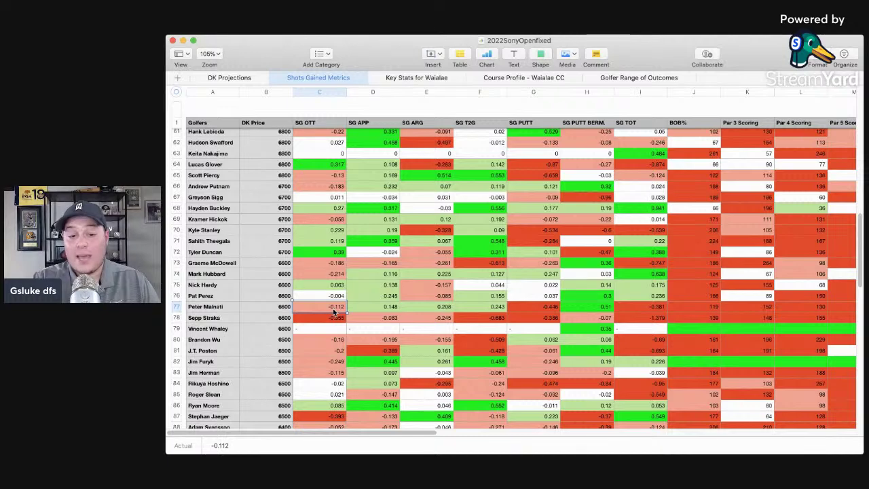
pyautogui.click(176, 306)
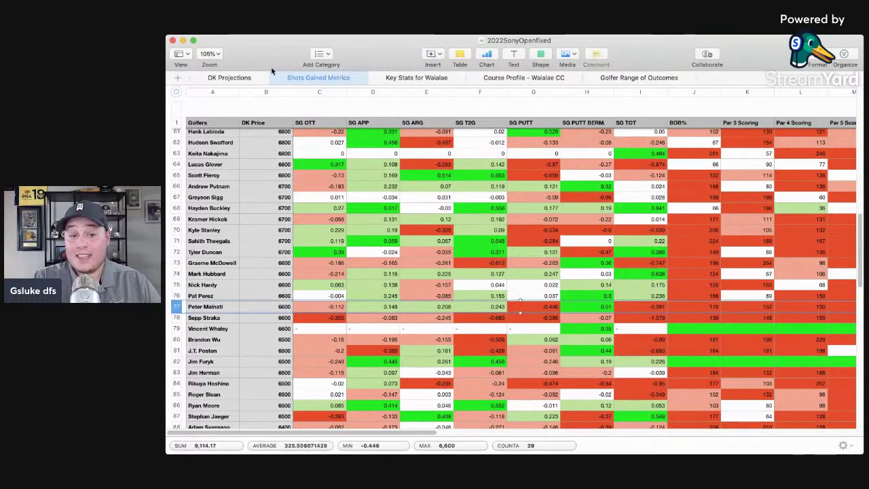
# - Return to the DK Projections sheet and check Peter Malnati's projected ownership
pyautogui.press('super+alt+Page_Up')
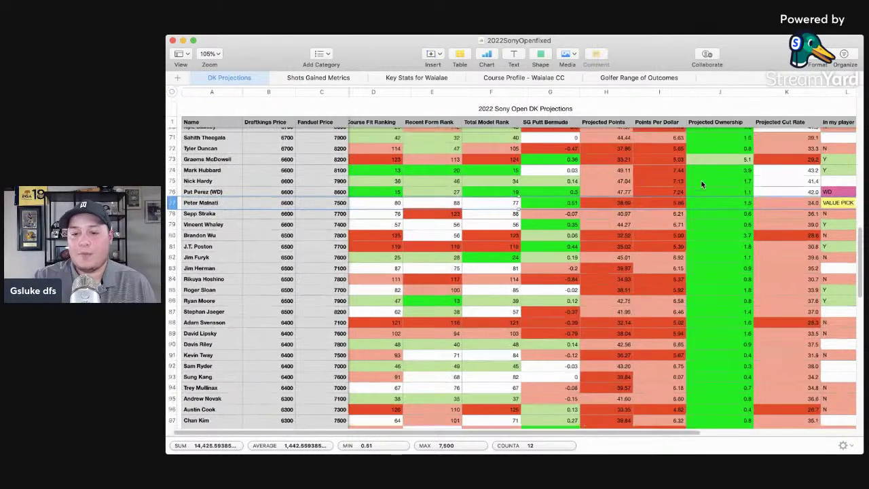
pyautogui.click(742, 205)
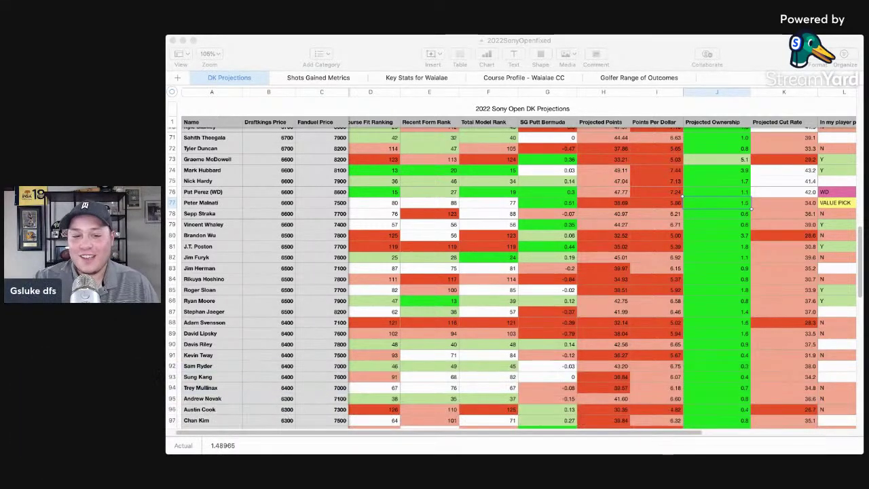
pyautogui.click(174, 223)
# - Check the player-pool marks of Roger Sloan and J.T. Poston, and highlight Poston's full projections row
pyautogui.scroll(-3, 540, 211)
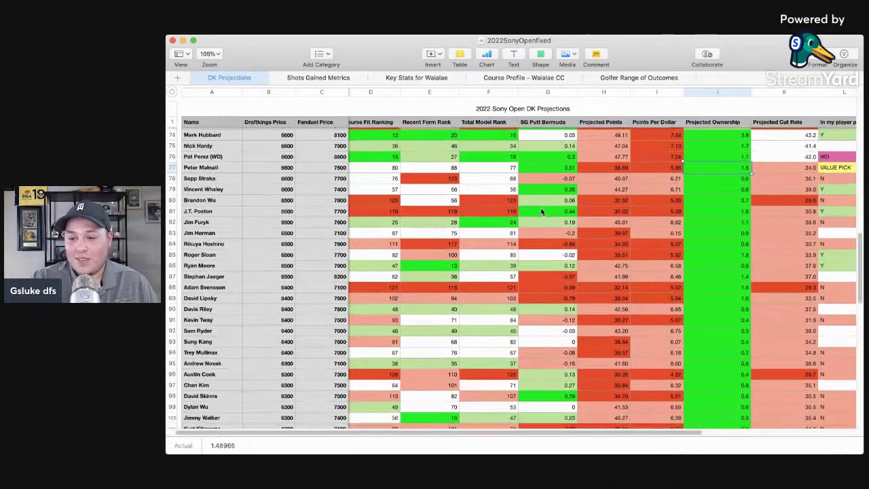
pyautogui.click(840, 257)
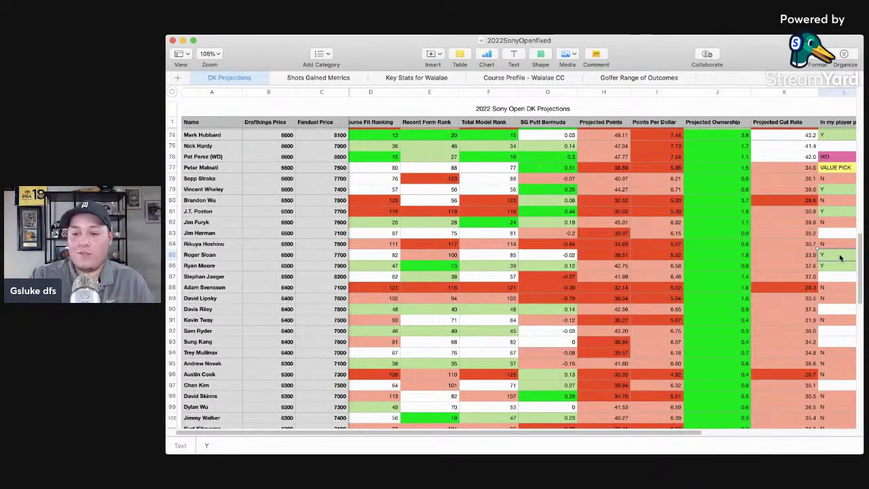
pyautogui.click(836, 211)
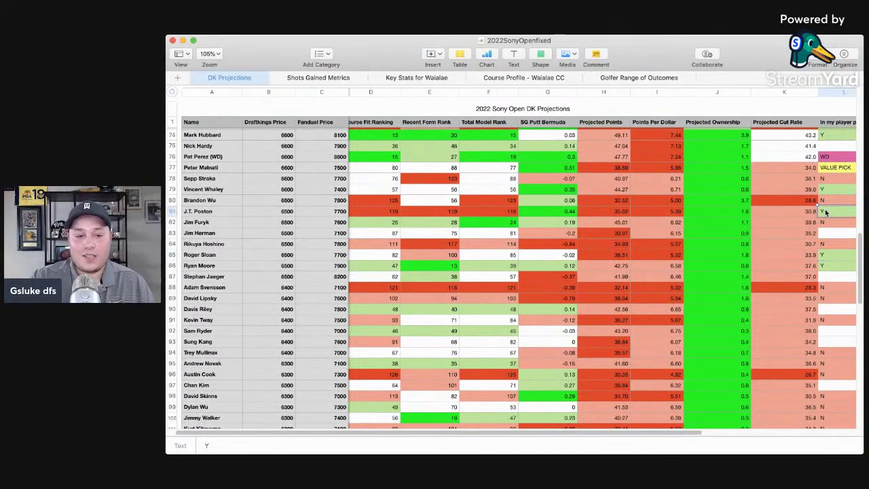
pyautogui.click(171, 211)
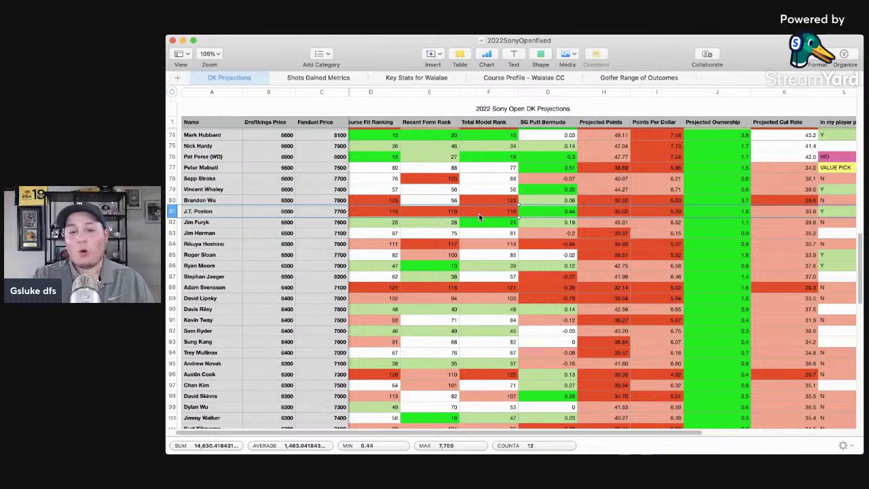
pyautogui.scroll(1, 478, 214)
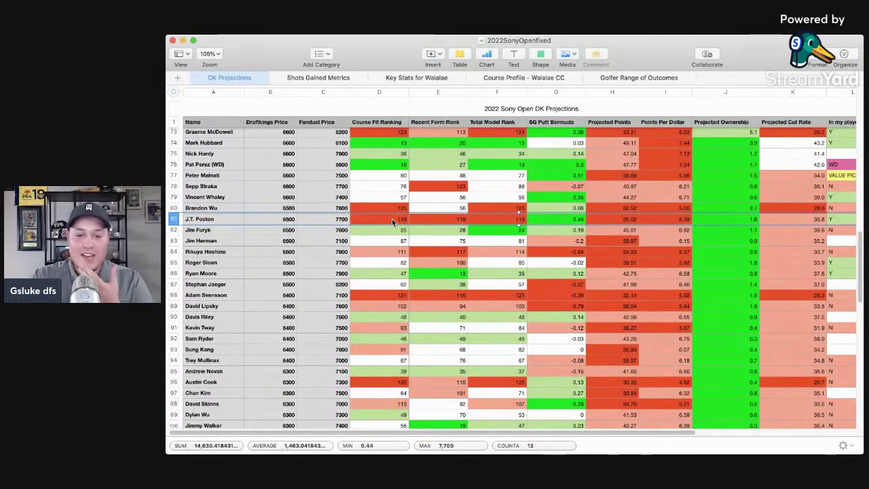
# - Examine J.T. Poston's Total Model Rank and SG Putt Bermuda value
pyautogui.click(521, 218)
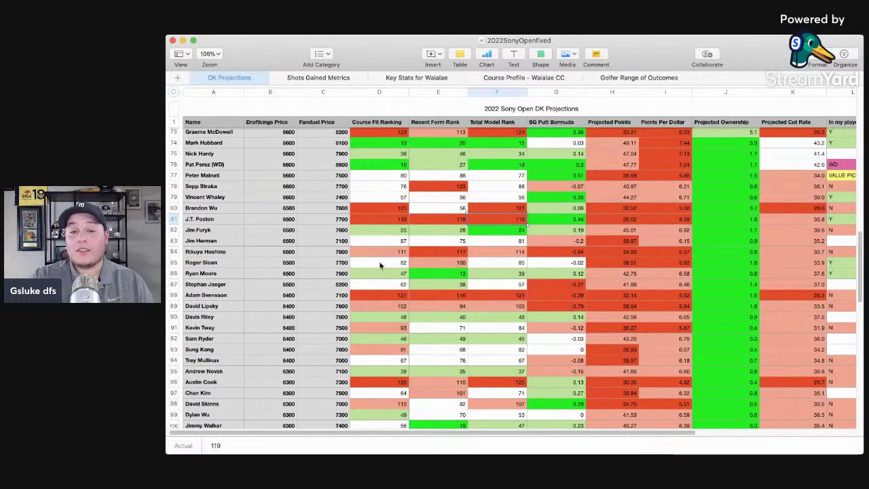
pyautogui.press('super+Tab')
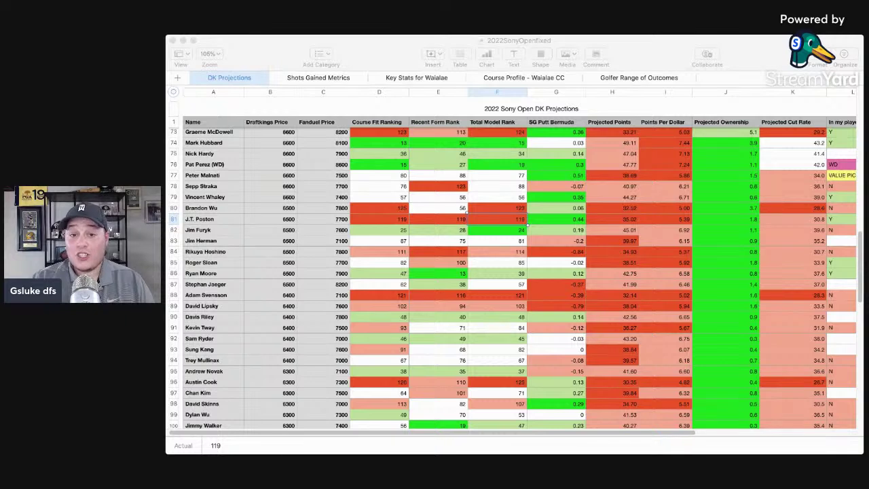
pyautogui.press('super+Tab')
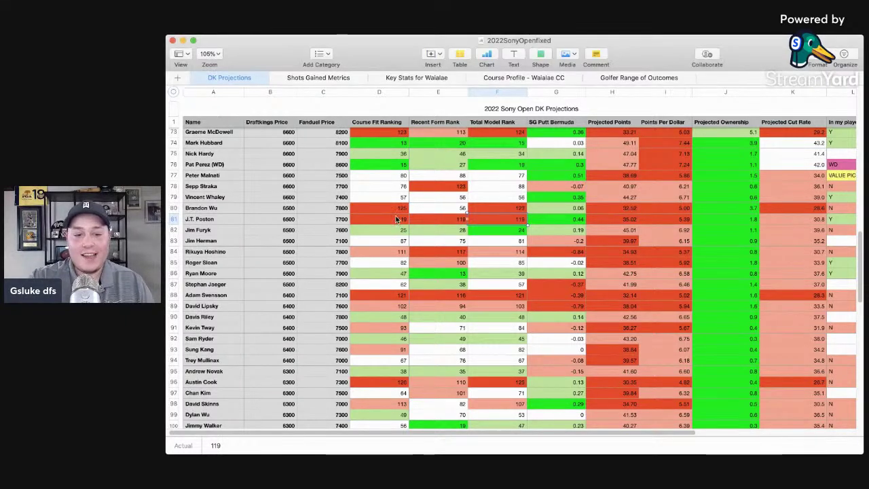
pyautogui.click(575, 221)
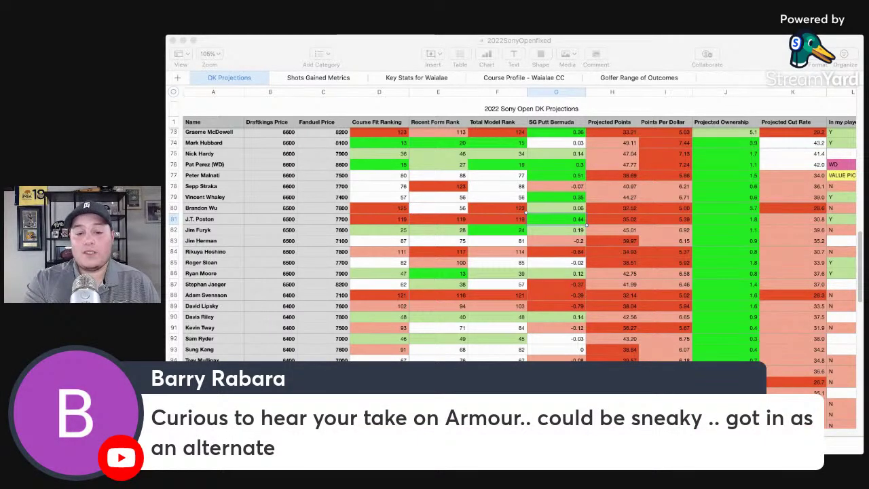
pyautogui.click(195, 221)
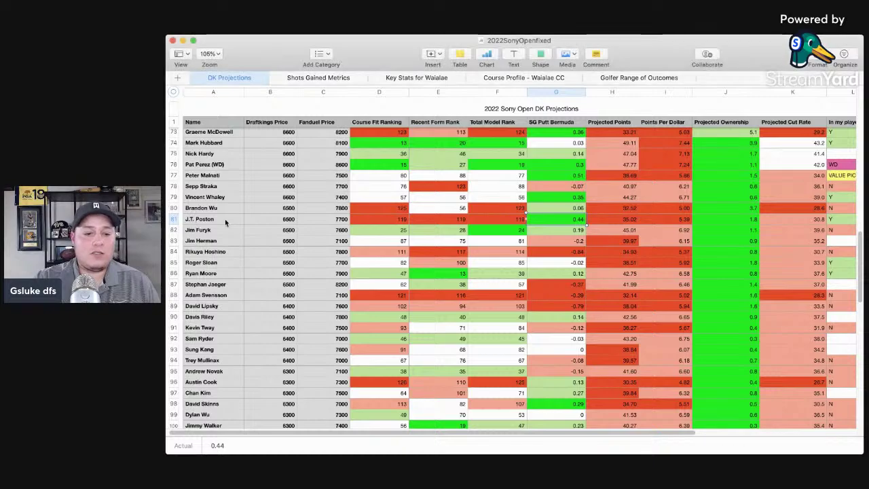
# - Scan the projections of the golfers priced from $6,500 down to $6,000 on DraftKings
pyautogui.scroll(-5, 213, 281)
pyautogui.scroll(-5, 213, 281)
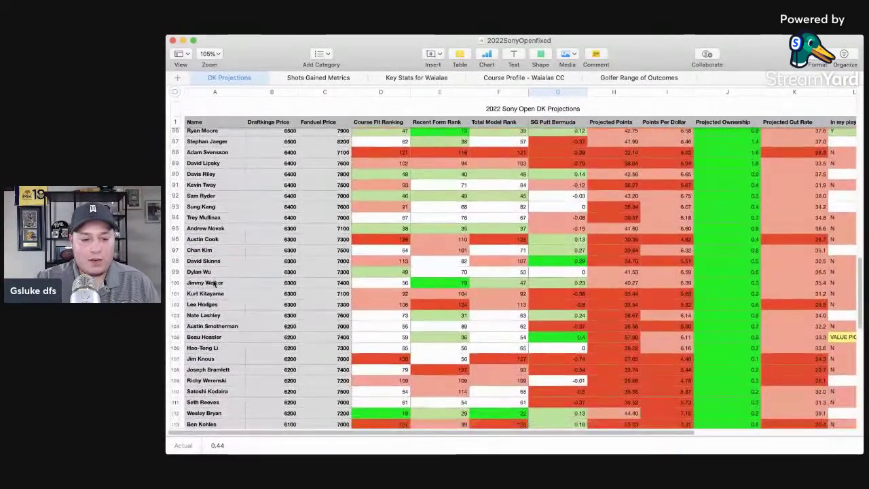
pyautogui.scroll(-3, 213, 284)
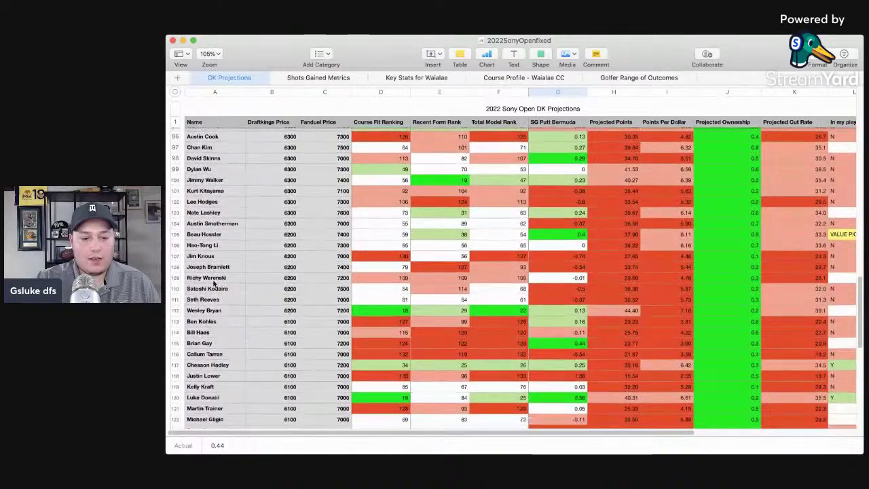
pyautogui.scroll(4, 214, 284)
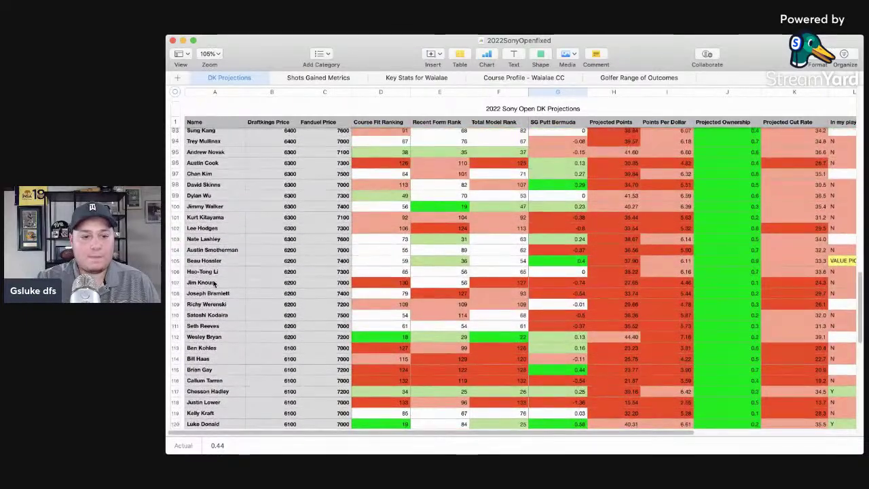
pyautogui.scroll(1, 213, 284)
pyautogui.scroll(-3, 214, 284)
pyautogui.scroll(-4, 214, 284)
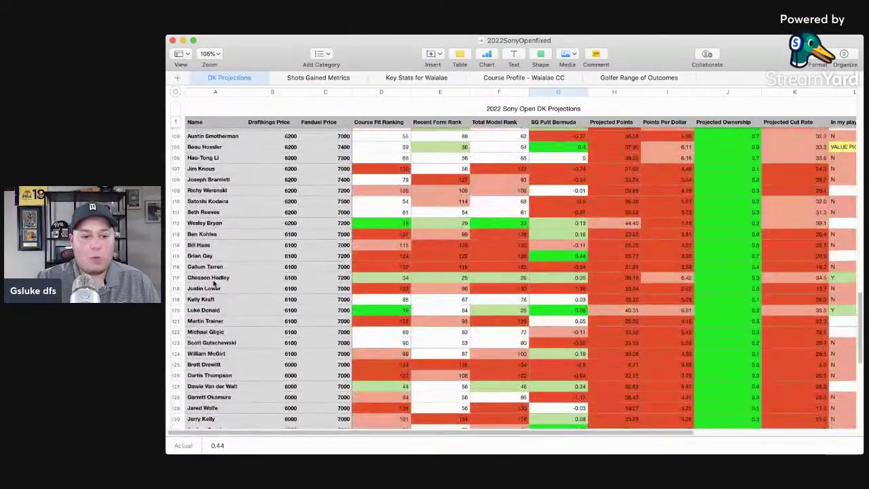
pyautogui.scroll(5, 213, 283)
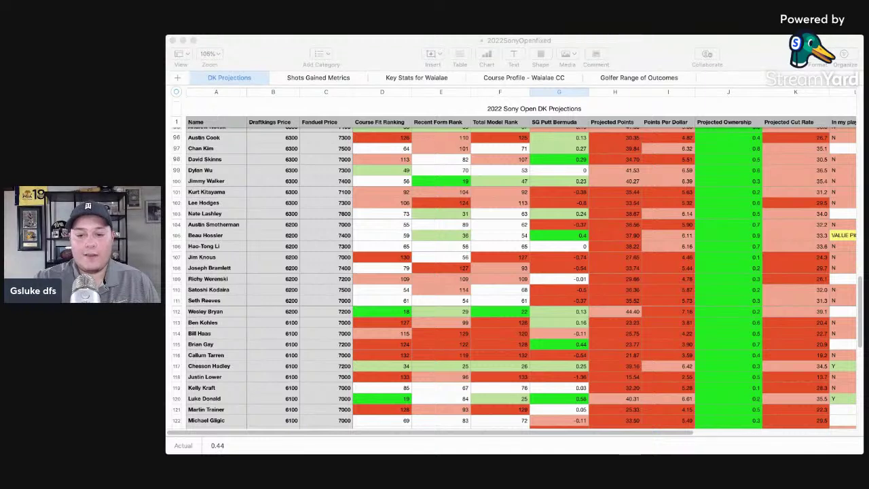
# - Look over the $6,200 to $6,400 golfers and single out Trey Mullinax's row
pyautogui.click(200, 211)
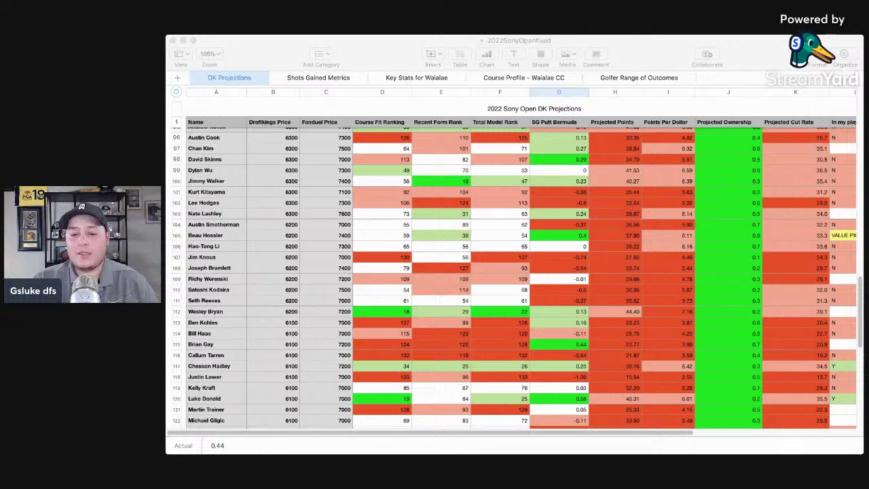
pyautogui.click(190, 266)
pyautogui.scroll(3, 299, 260)
pyautogui.scroll(3, 302, 259)
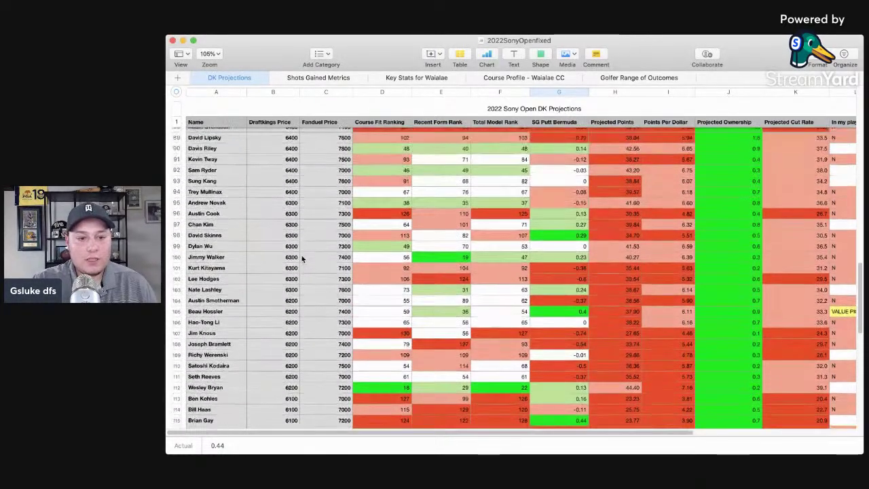
pyautogui.click(236, 229)
pyautogui.click(226, 249)
pyautogui.click(220, 314)
pyautogui.click(262, 260)
pyautogui.click(222, 216)
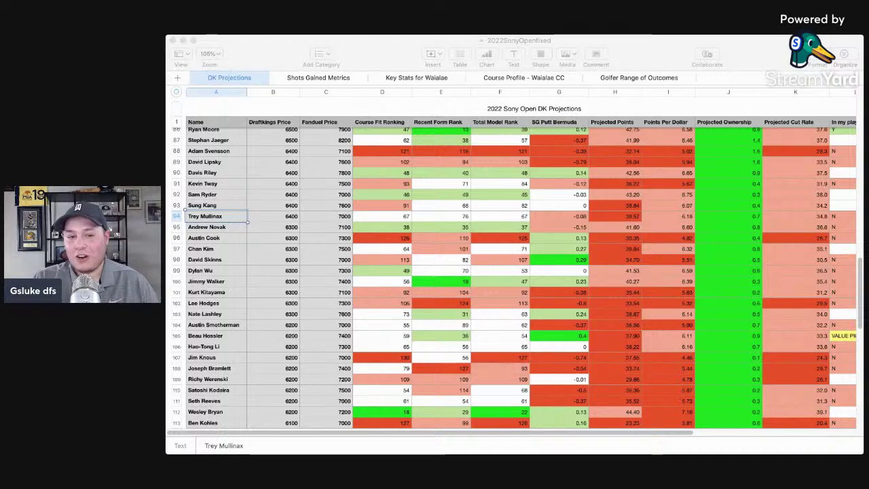
pyautogui.click(198, 218)
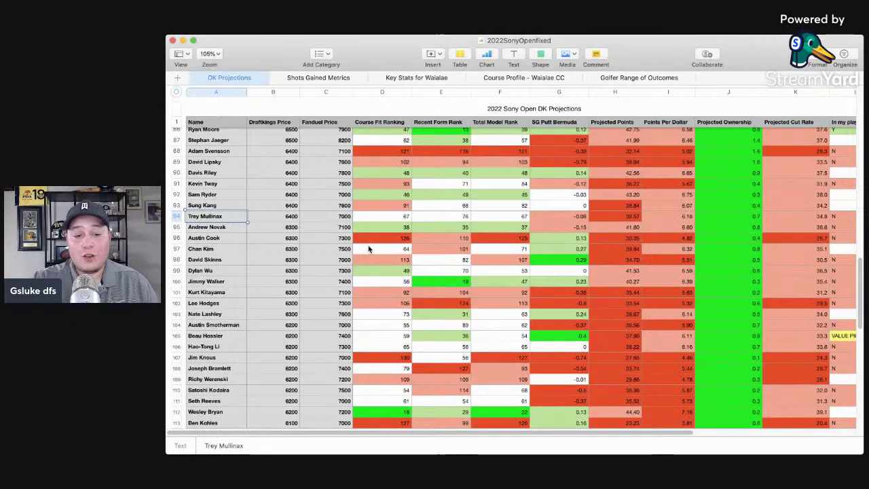
# - Review the late-add golfers ending the projections table, from Cameron Percy and Vaughn Taylor to Bo Hoag, and check Hoag's player-pool mark
pyautogui.scroll(-10, 367, 248)
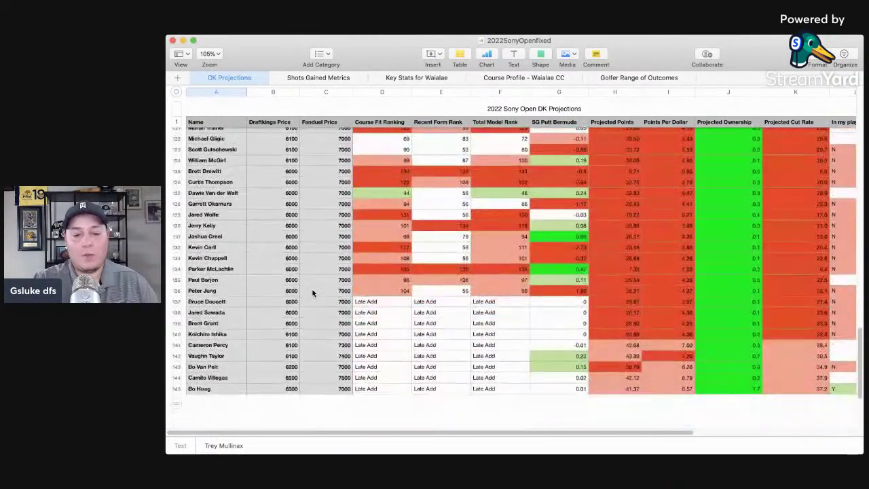
pyautogui.click(294, 338)
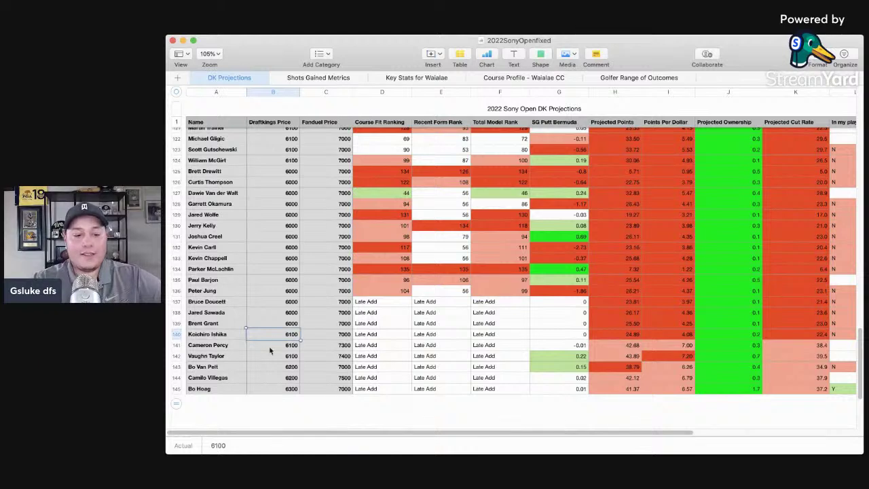
pyautogui.click(202, 359)
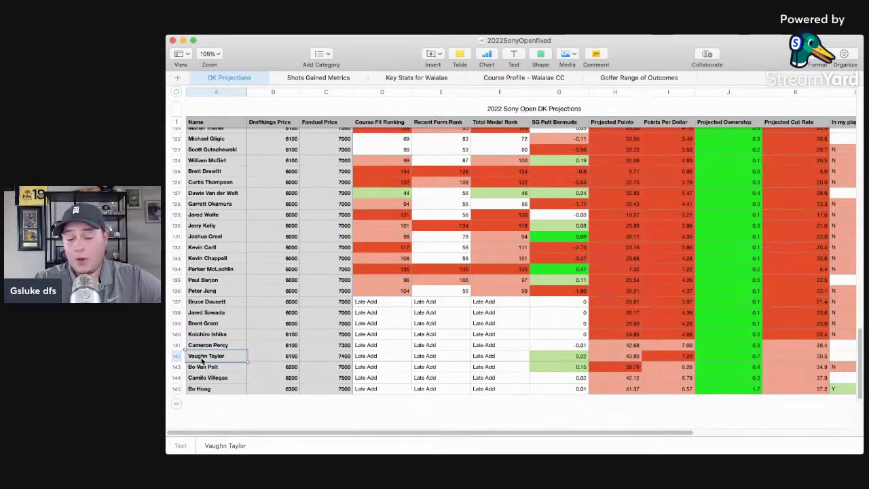
pyautogui.press('Up')
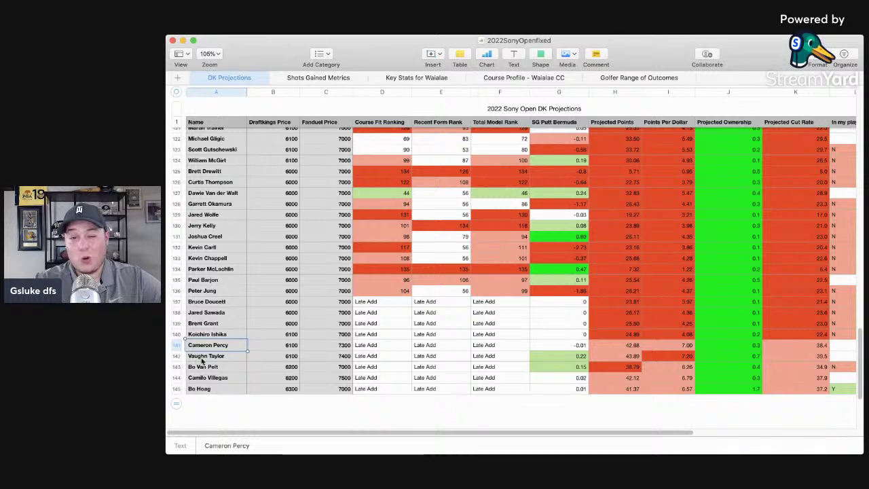
pyautogui.press('Down')
pyautogui.press('Down')
pyautogui.press('Down')
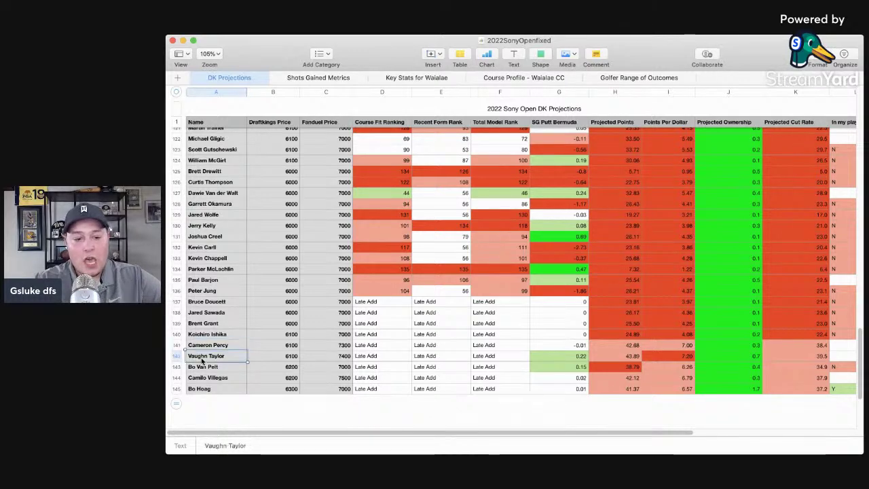
pyautogui.press('Down')
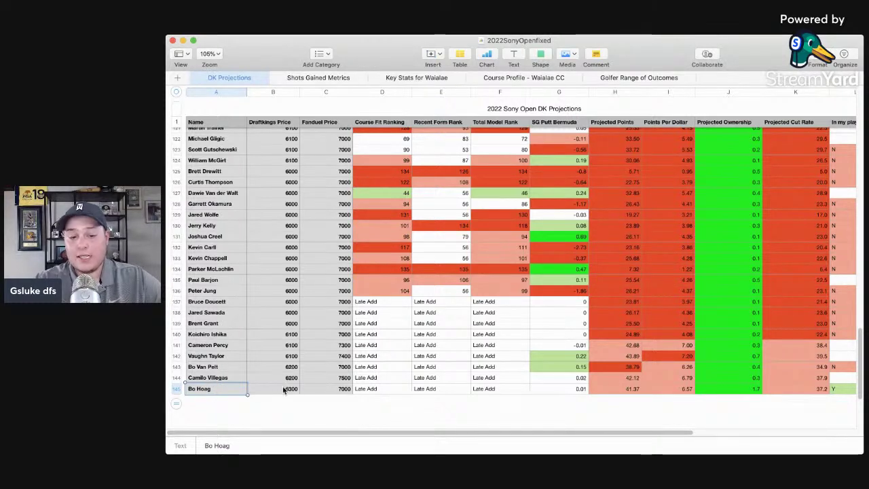
pyautogui.click(836, 389)
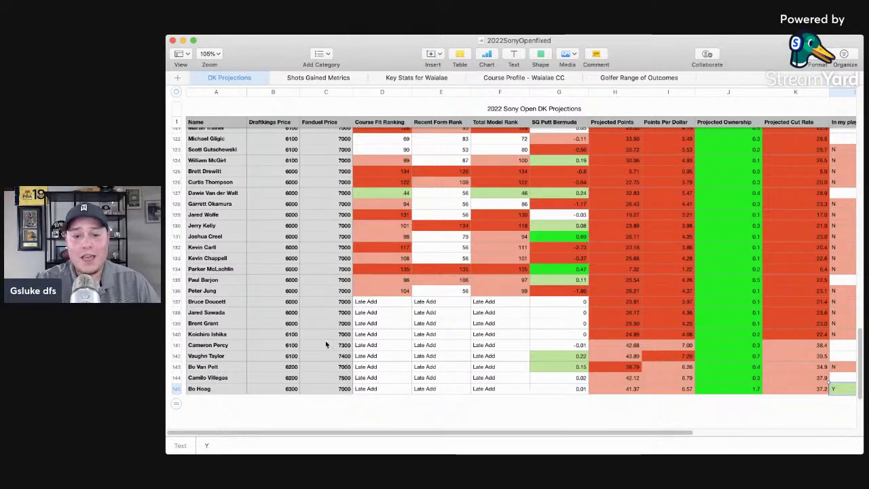
# - Find Beau Hossler in the projections, check his player-pool mark and SG Putt Bermuda value, and highlight his full row
pyautogui.scroll(10, 326, 343)
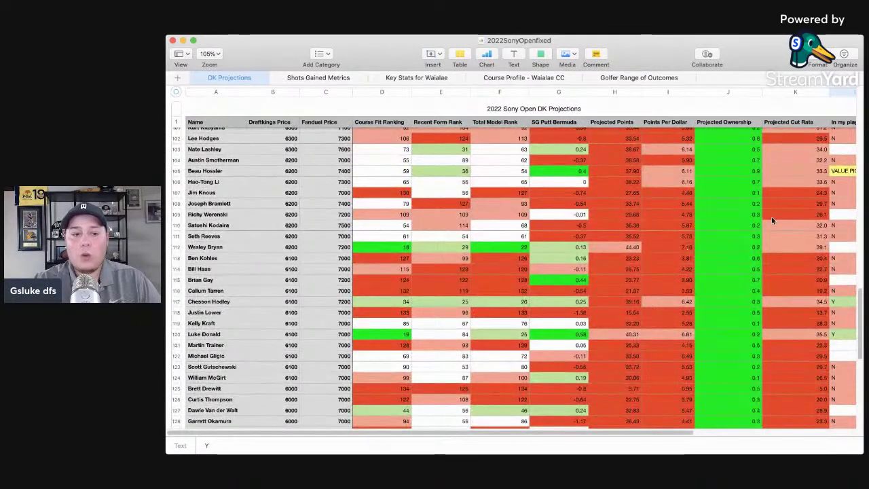
pyautogui.scroll(5, 835, 215)
pyautogui.scroll(2, 835, 218)
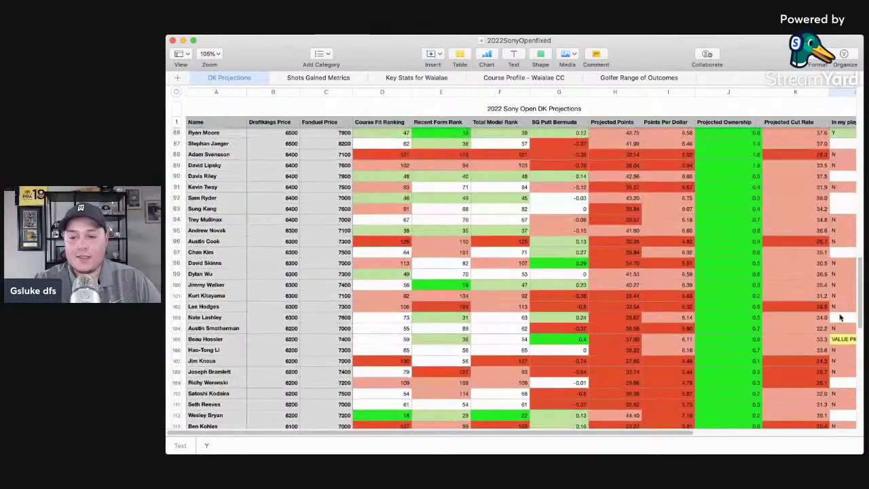
pyautogui.click(843, 339)
pyautogui.click(167, 341)
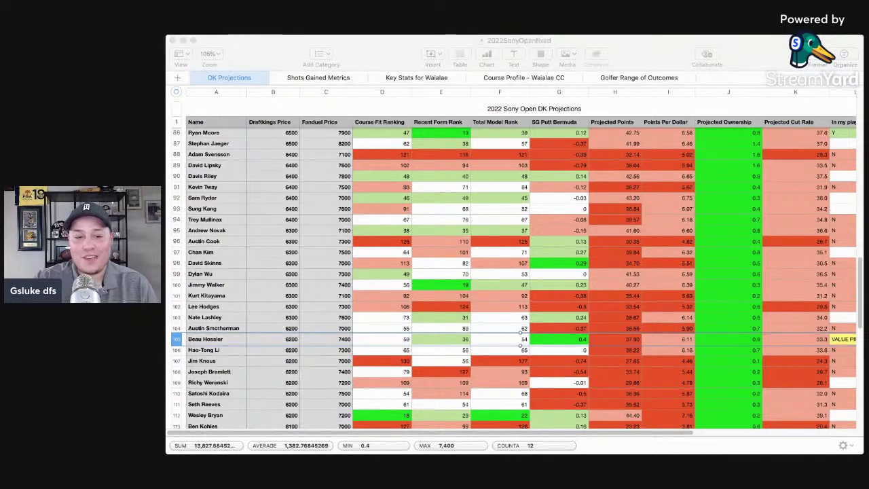
pyautogui.click(188, 280)
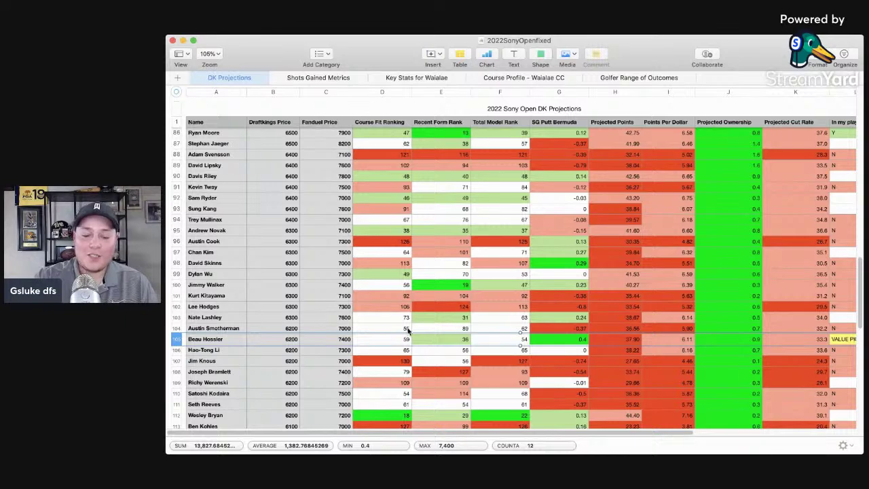
pyautogui.scroll(1, 575, 304)
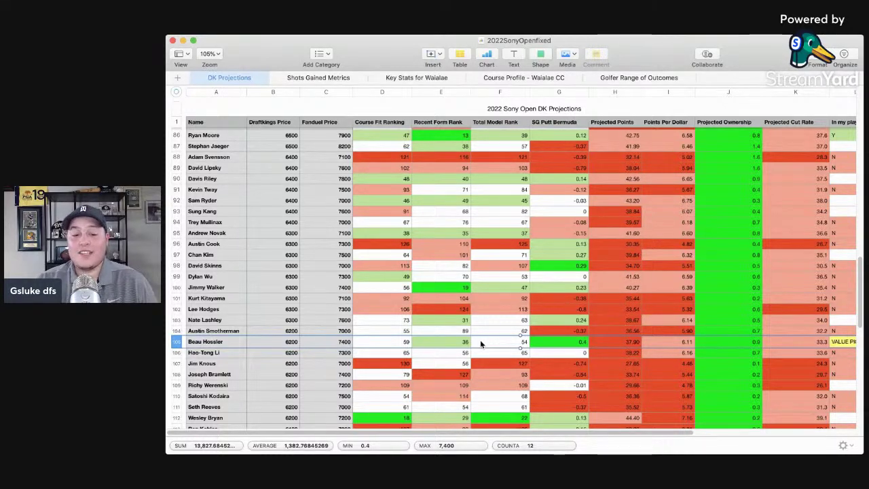
pyautogui.click(571, 343)
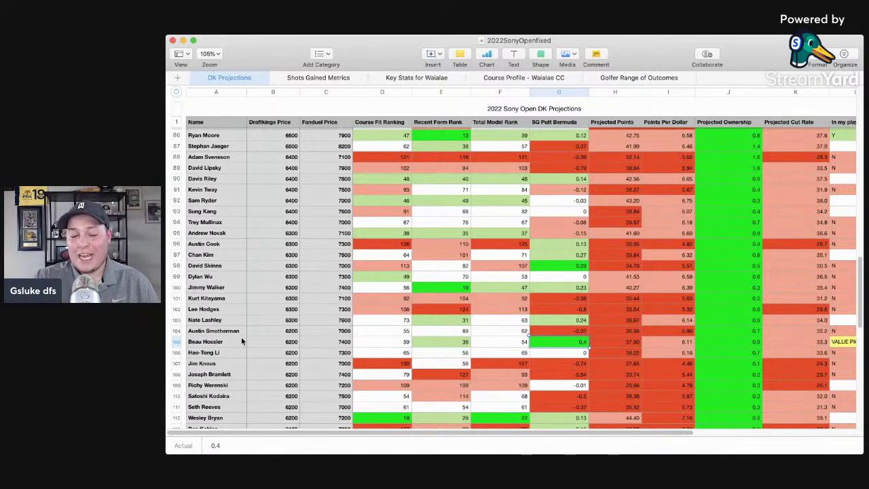
pyautogui.click(178, 342)
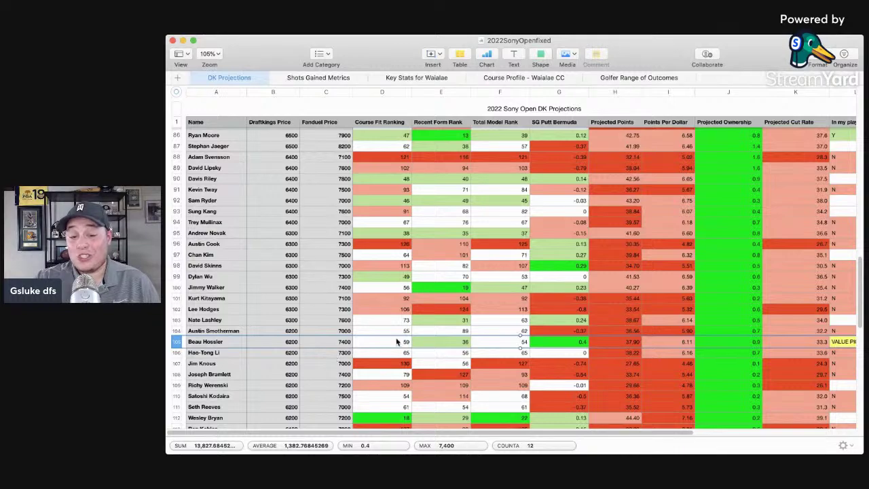
# - Locate Beau Hossler in the Shots Gained Metrics sheet and highlight his full row
pyautogui.click(316, 78)
pyautogui.scroll(-10, 216, 323)
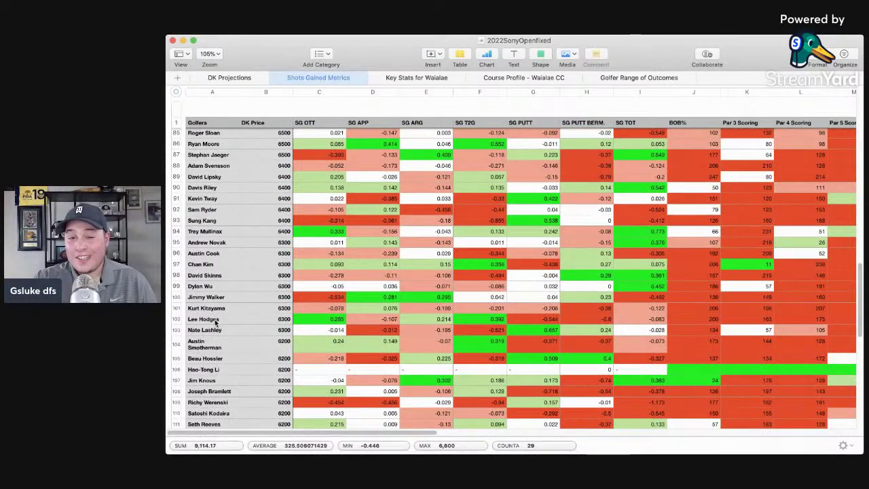
pyautogui.scroll(-3, 185, 331)
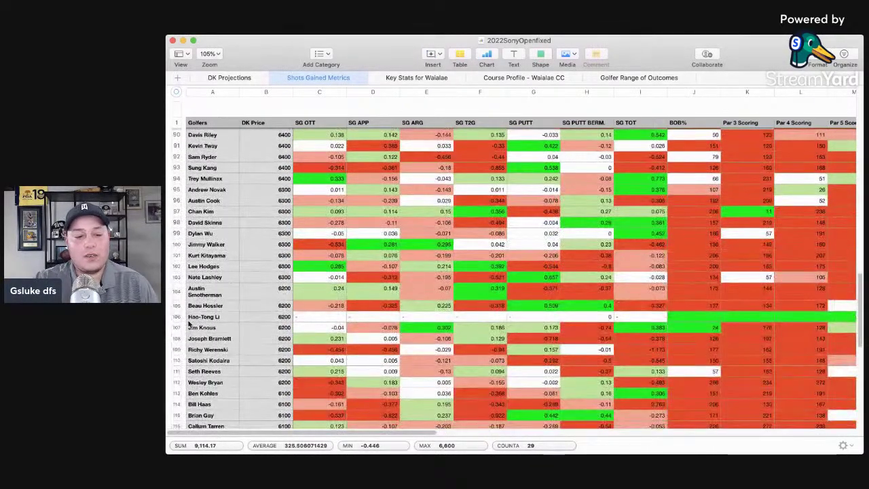
pyautogui.click(179, 307)
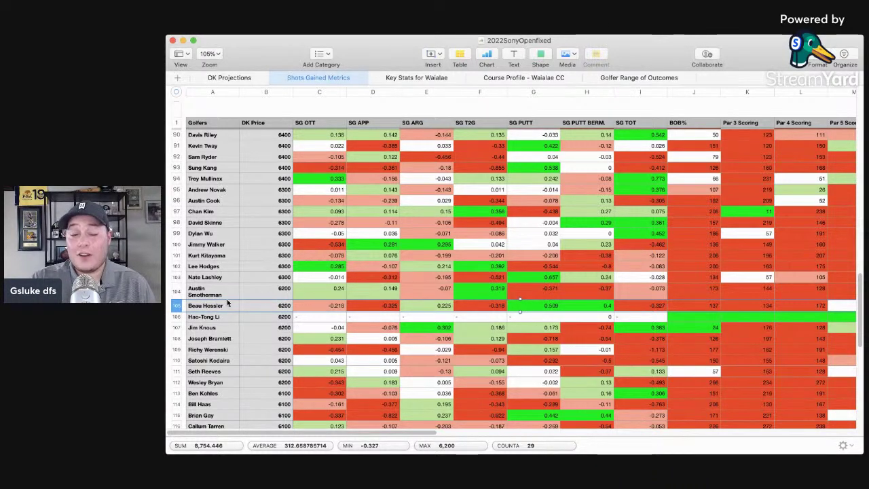
pyautogui.press('super+Tab')
pyautogui.press('super+Tab')
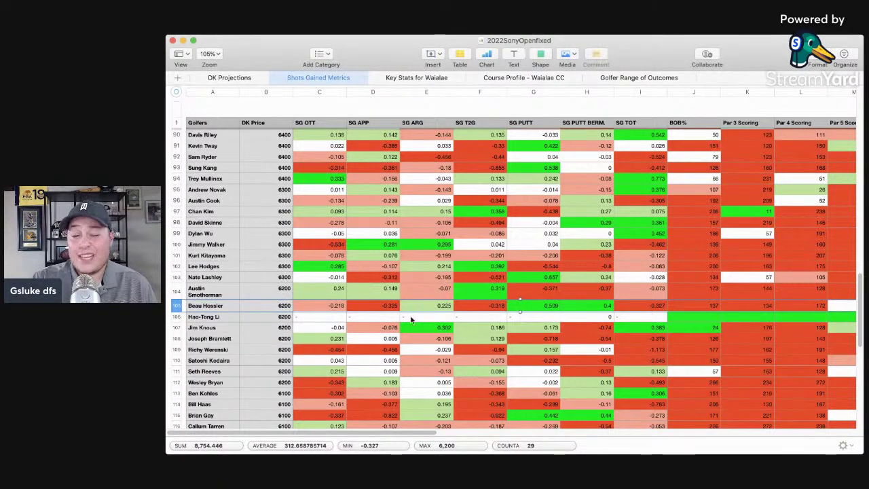
# - Examine Beau Hossler's SG PUTT, SG ARG and SG APP values, and highlight his strokes-gained row again
pyautogui.click(535, 304)
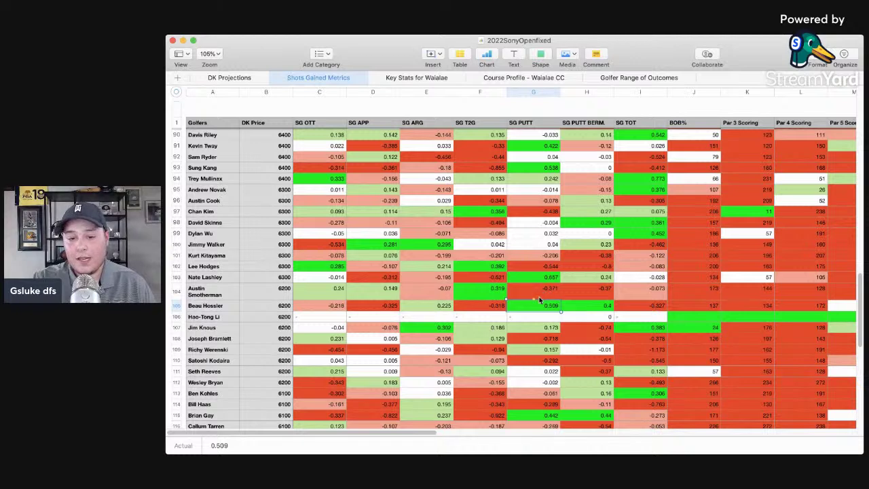
pyautogui.click(442, 306)
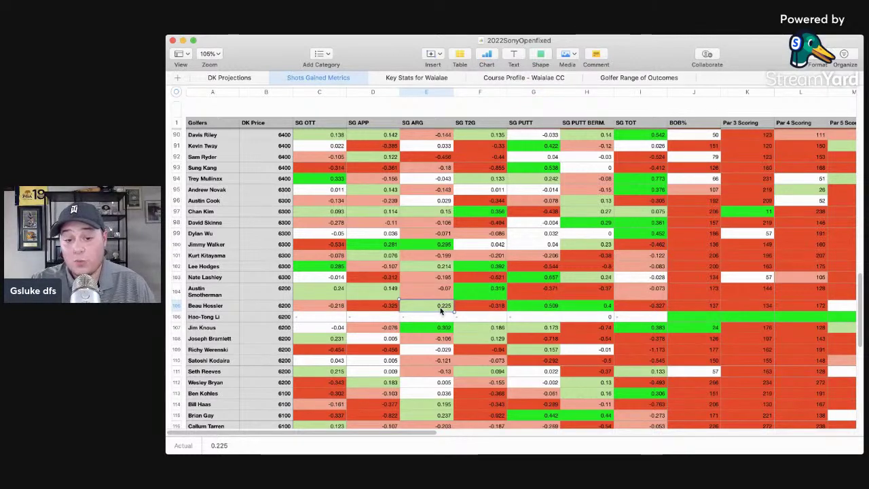
pyautogui.click(388, 307)
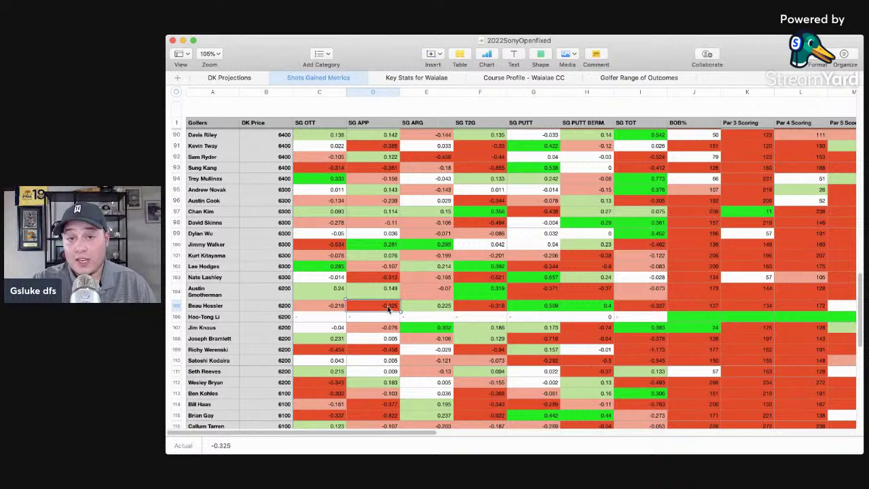
pyautogui.click(176, 305)
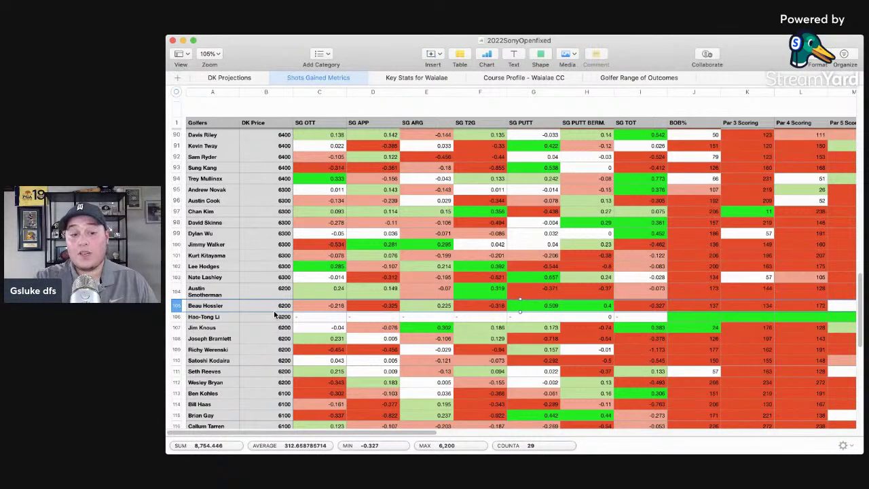
pyautogui.click(211, 306)
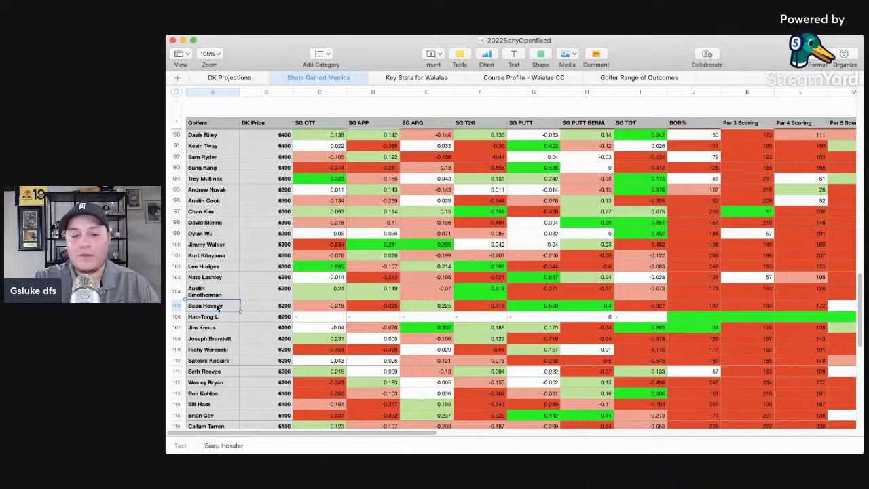
pyautogui.click(175, 306)
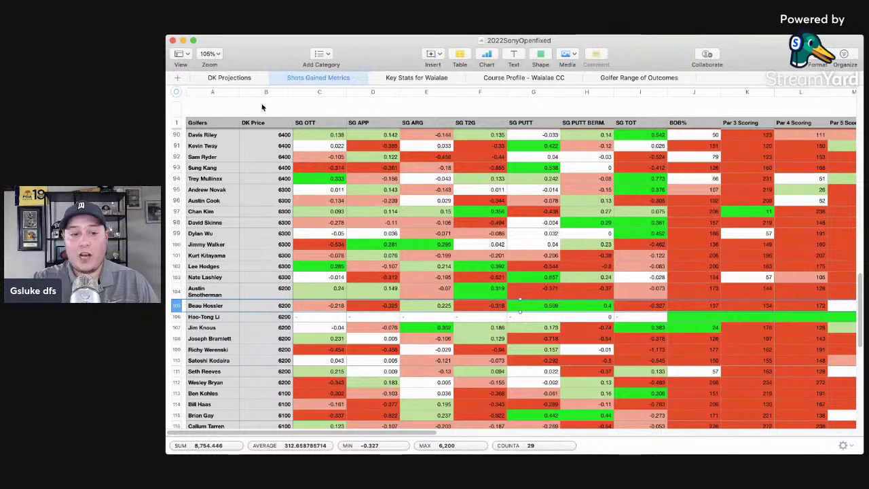
# - Return to the DK Projections sheet and check Beau Hossler's player-pool mark and Projected Cut Rate
pyautogui.click(241, 79)
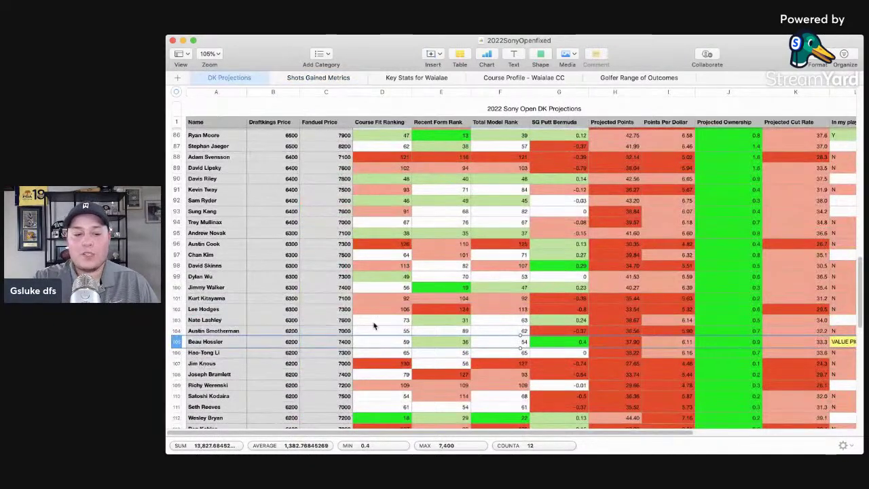
pyautogui.scroll(-2, 549, 346)
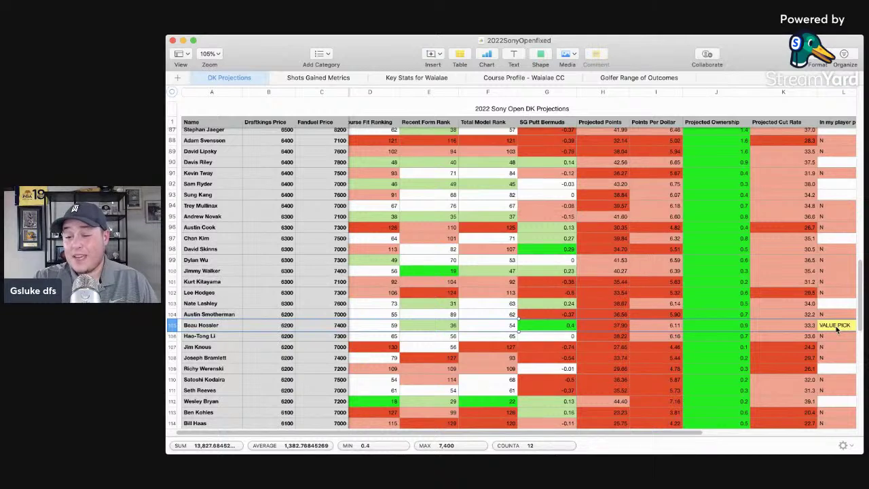
pyautogui.click(807, 327)
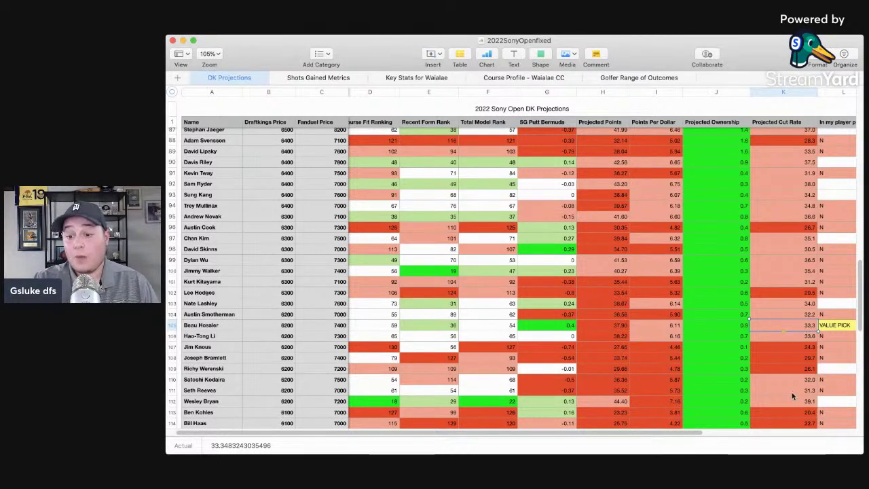
# - Highlight the projections rows of the $6,500 golfers Roger Sloan and Ryan Moore together
pyautogui.click(199, 226)
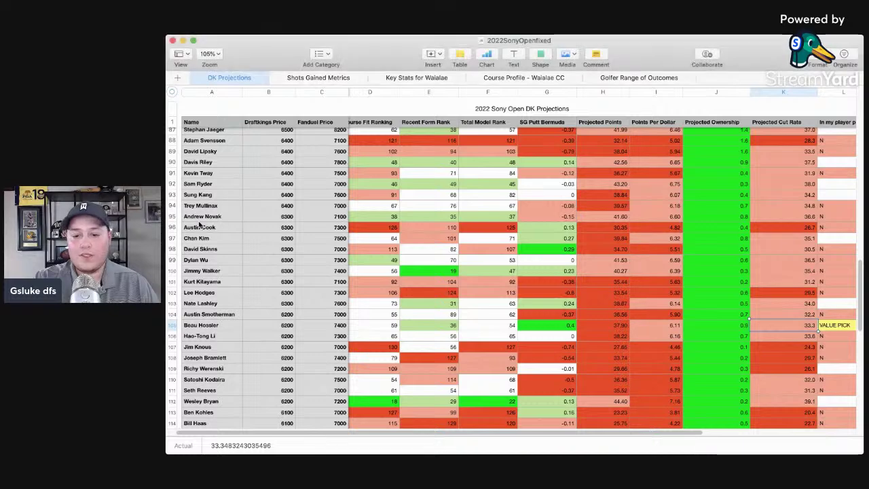
pyautogui.scroll(10, 444, 279)
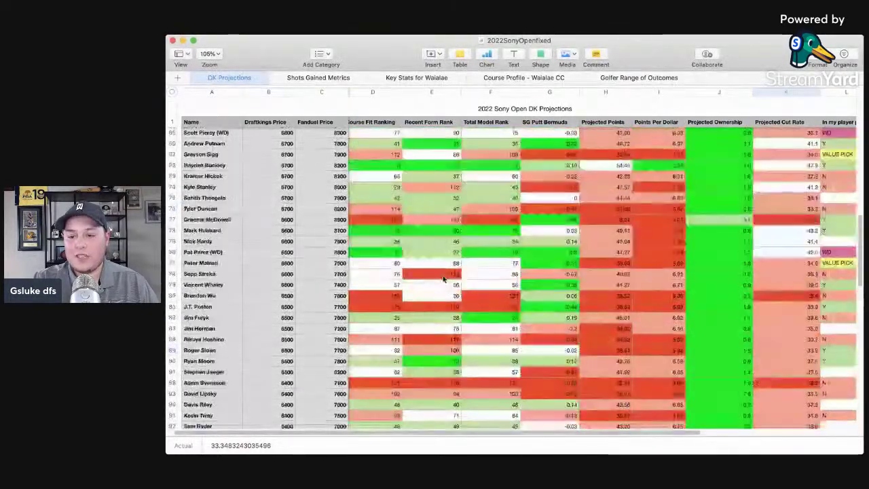
pyautogui.click(173, 350)
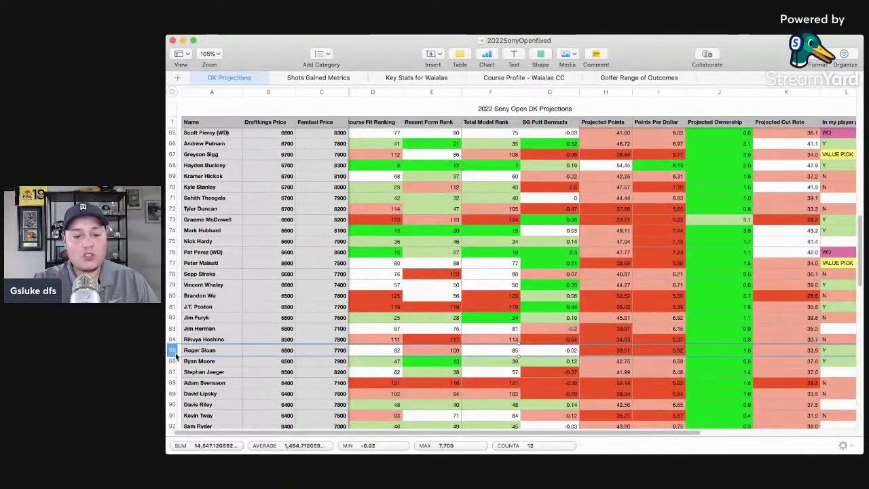
pyautogui.keyDown('shift'); pyautogui.click(174, 361); pyautogui.keyUp('shift')
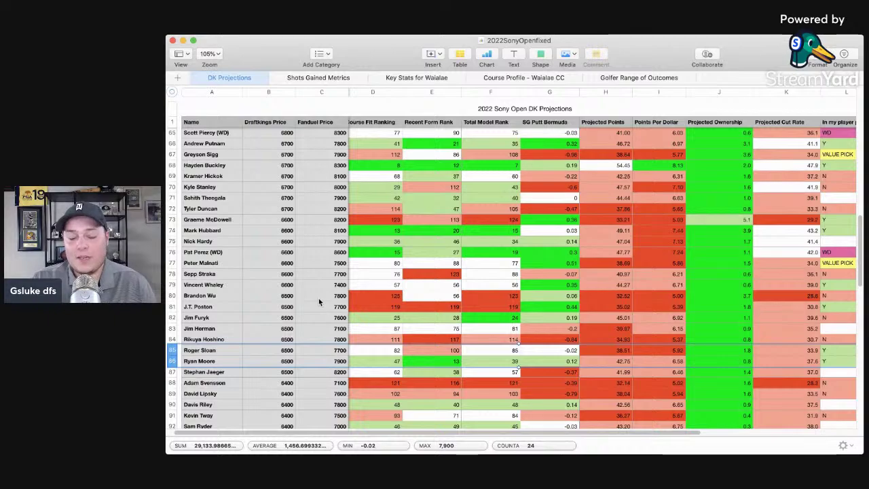
# - Highlight Roger Sloan and Ryan Moore together in the Shots Gained Metrics sheet and examine Moore's SG APP value
pyautogui.click(318, 77)
pyautogui.scroll(6, 291, 290)
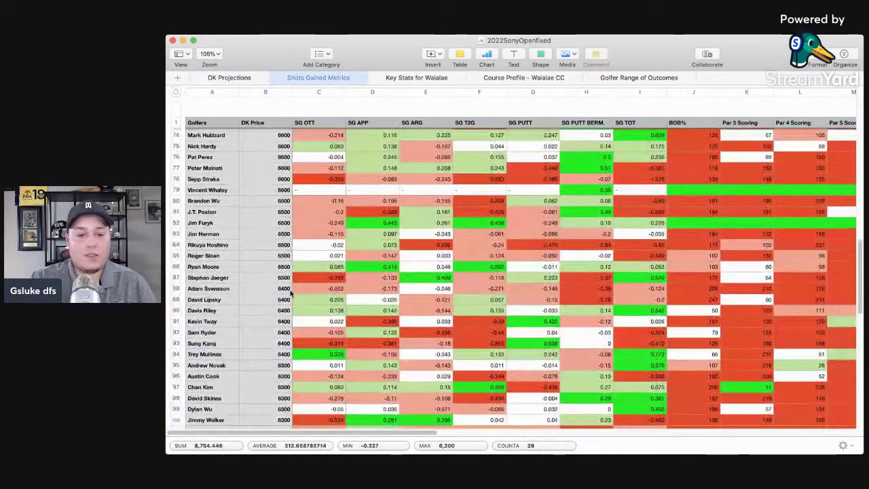
pyautogui.click(175, 255)
pyautogui.click(176, 265)
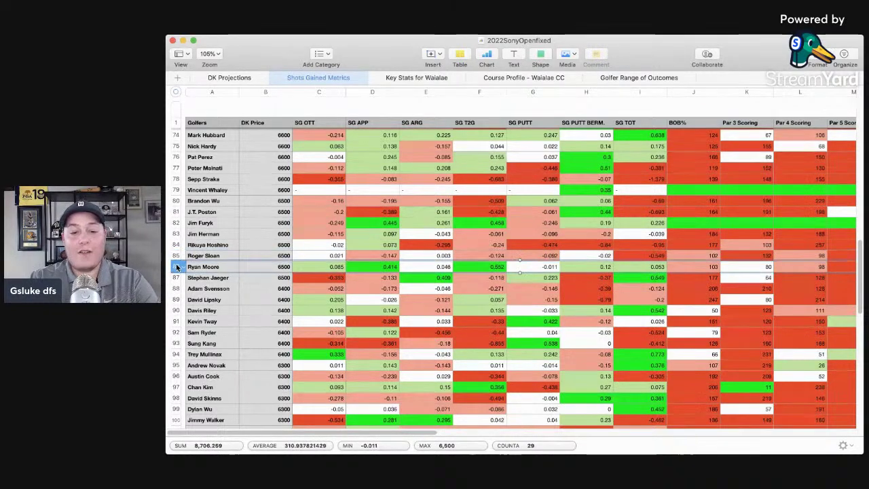
pyautogui.keyDown('shift'); pyautogui.click(176, 258); pyautogui.keyUp('shift')
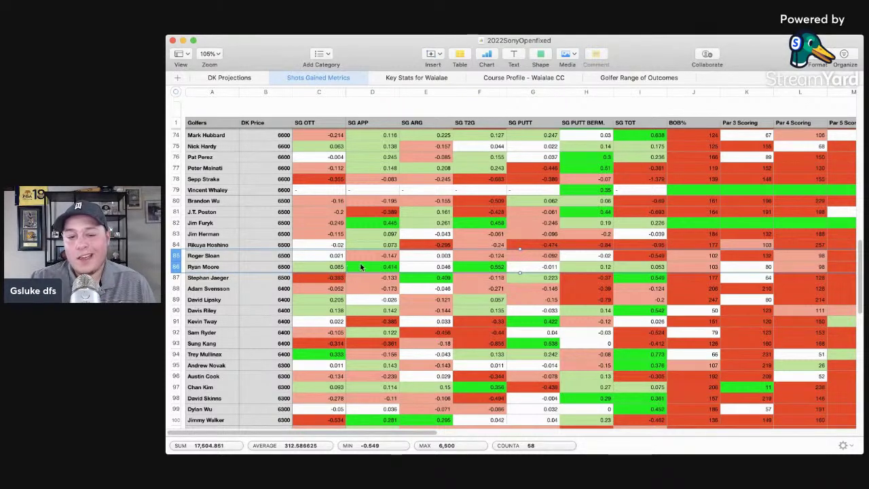
pyautogui.click(386, 268)
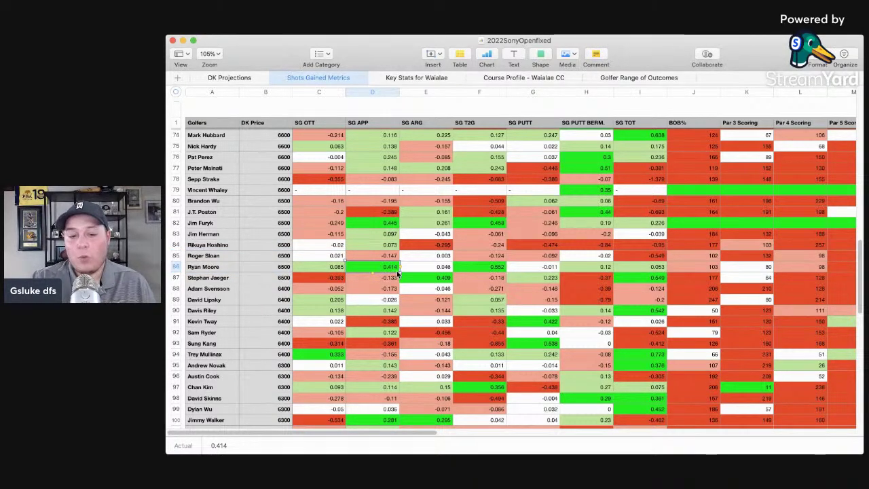
# - Examine Roger Sloan's SG APP value, highlight his strokes-gained row, and return to the DK Projections sheet
pyautogui.click(385, 256)
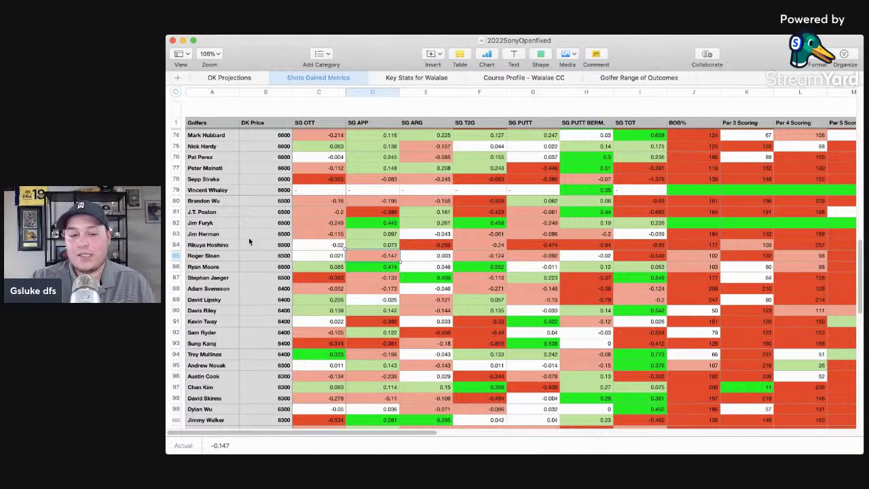
pyautogui.click(177, 255)
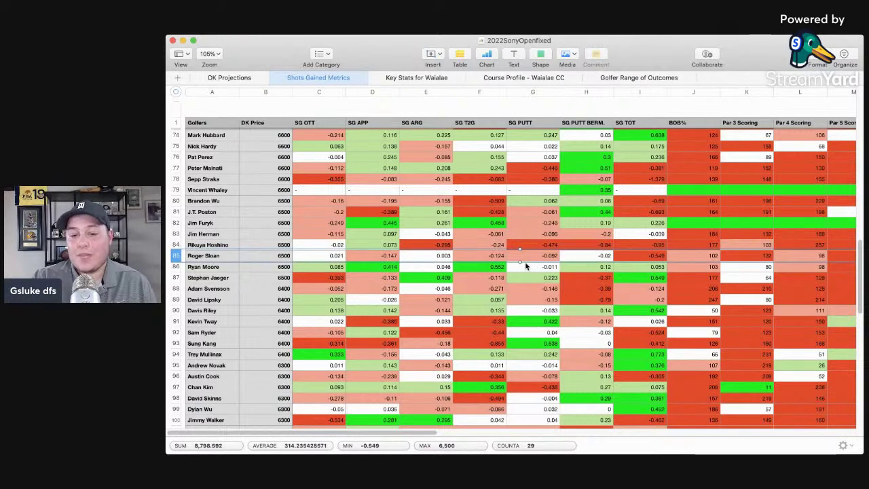
pyautogui.click(234, 78)
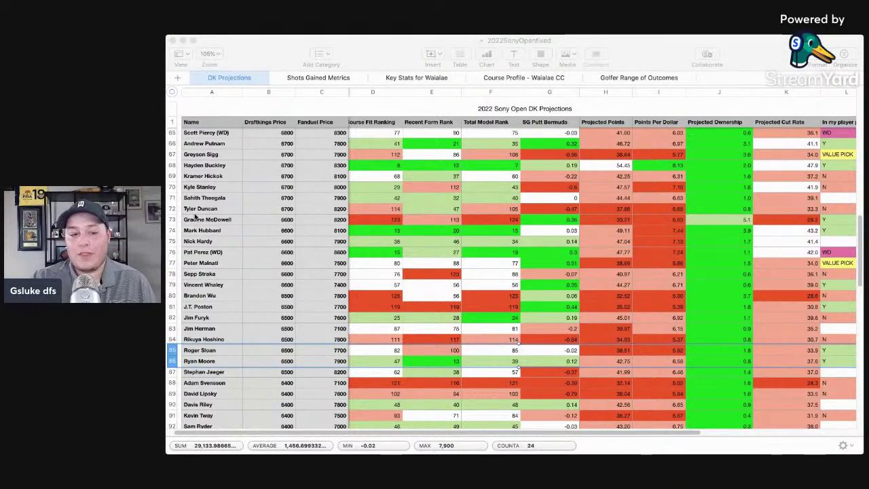
pyautogui.press('super+Tab')
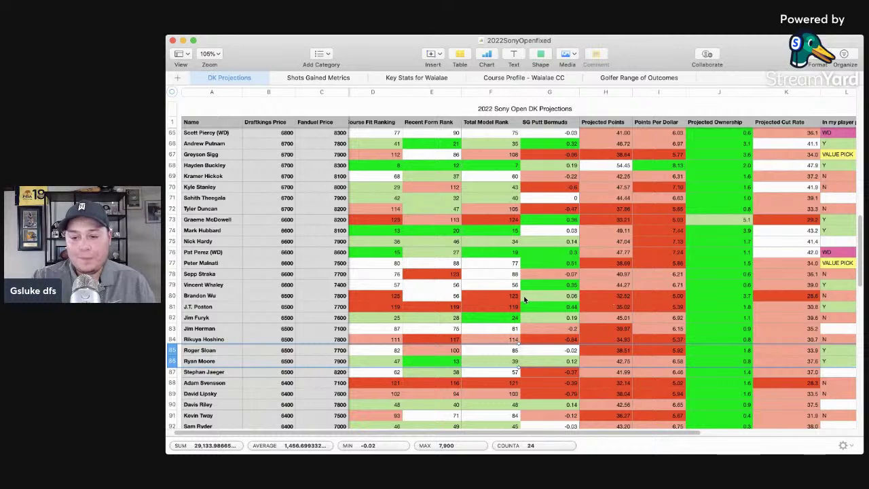
# - Highlight Jim Herman's projections row and check his player-pool cell and name
pyautogui.click(173, 329)
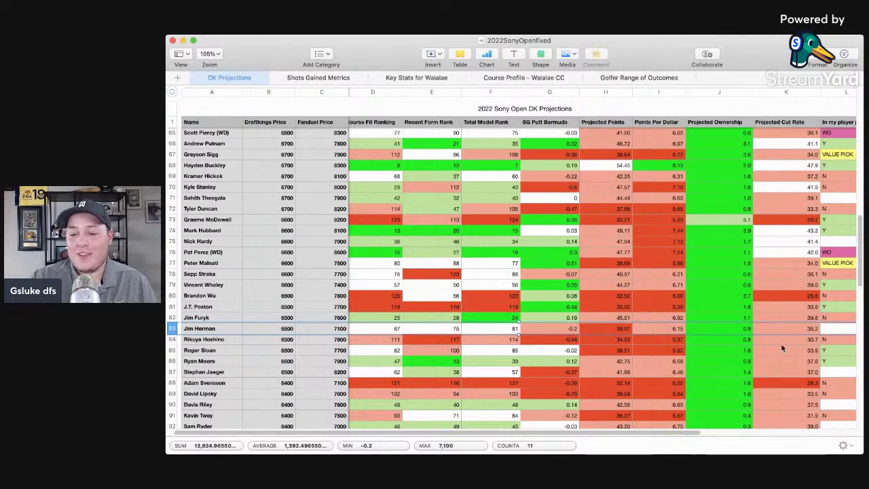
pyautogui.click(835, 329)
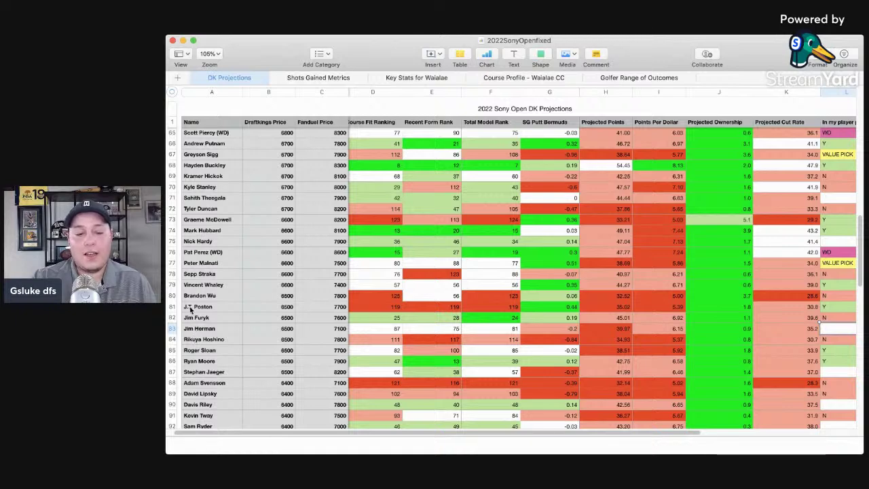
pyautogui.click(187, 329)
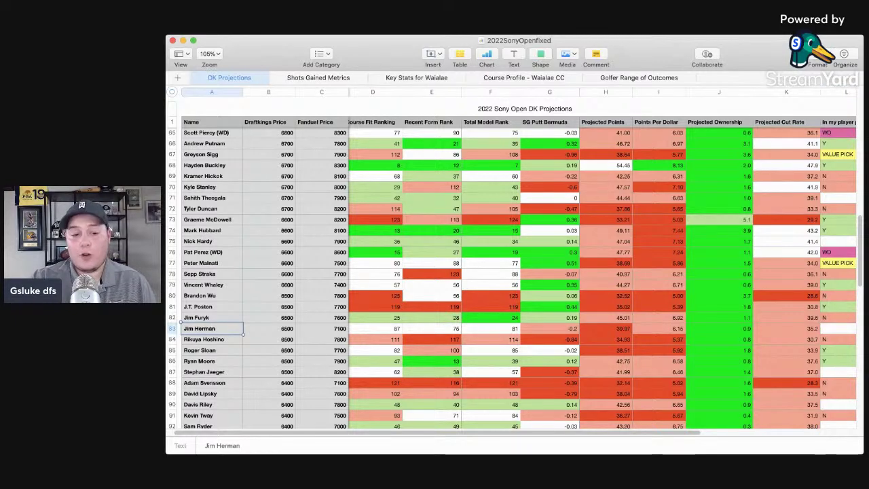
pyautogui.click(172, 328)
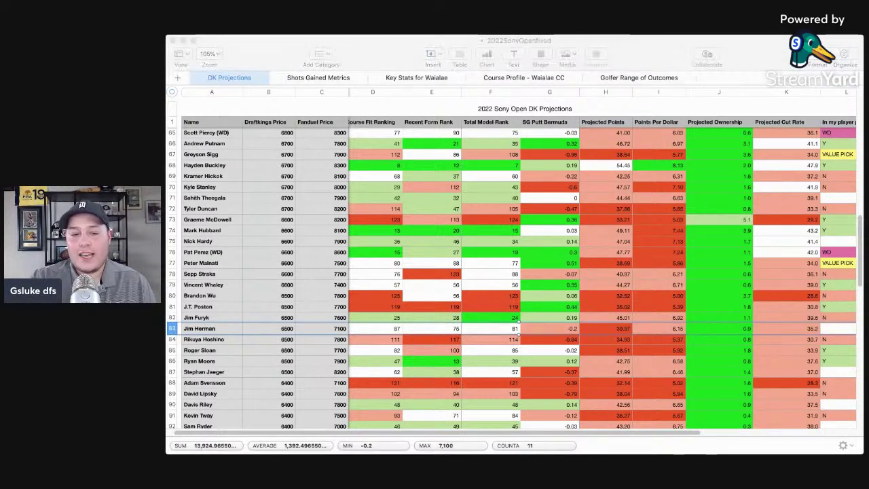
pyautogui.click(207, 330)
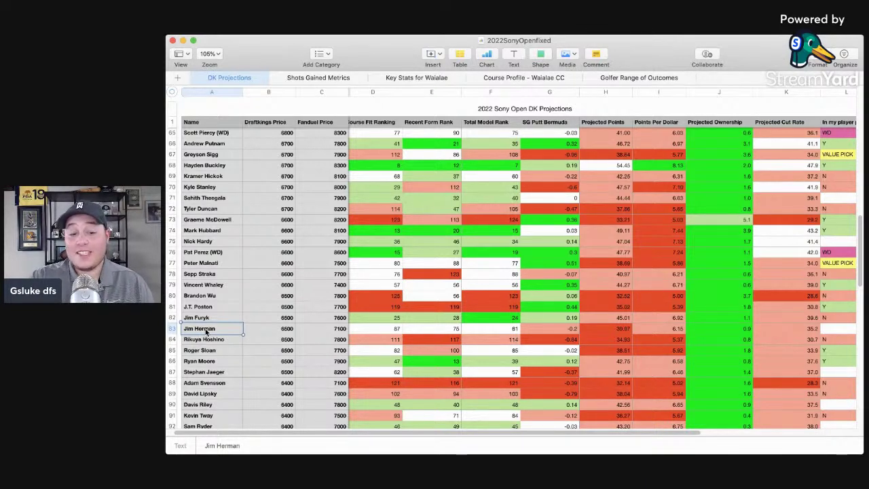
# - Highlight the projections rows of Nick Hardy and Mark Hubbard in turn, and check Hubbard's SG Putt Bermuda value
pyautogui.scroll(1, 206, 331)
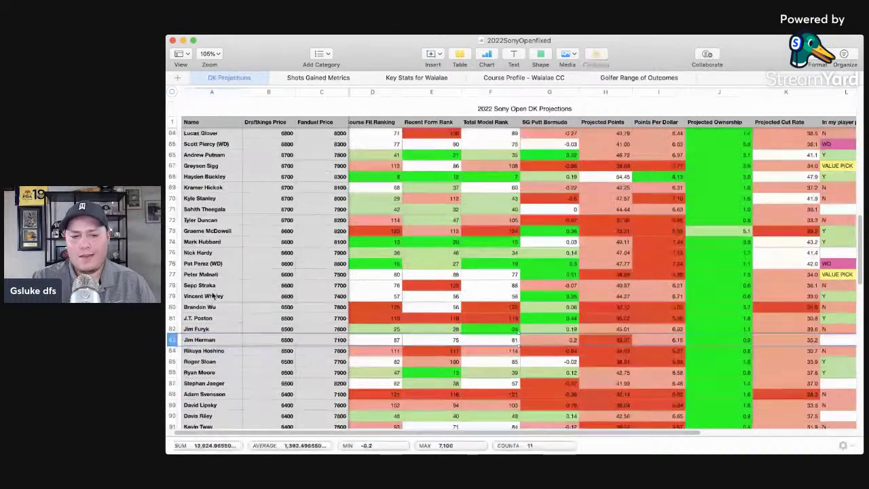
pyautogui.click(177, 251)
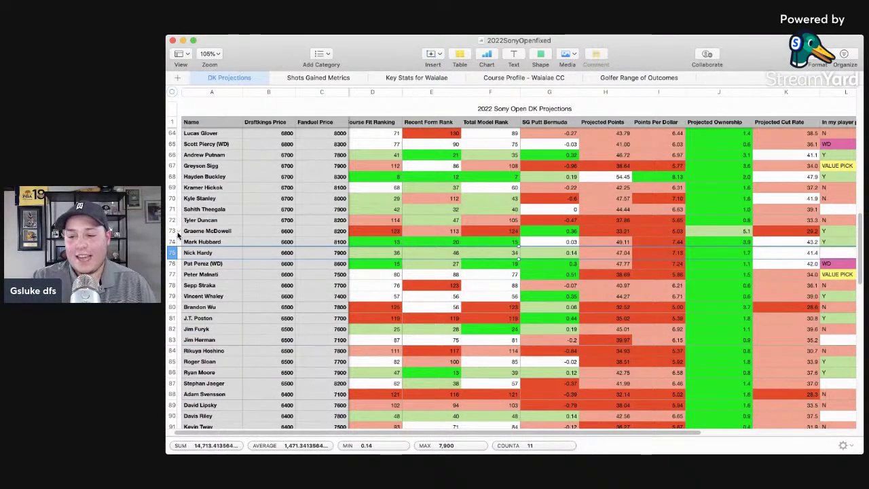
pyautogui.click(177, 242)
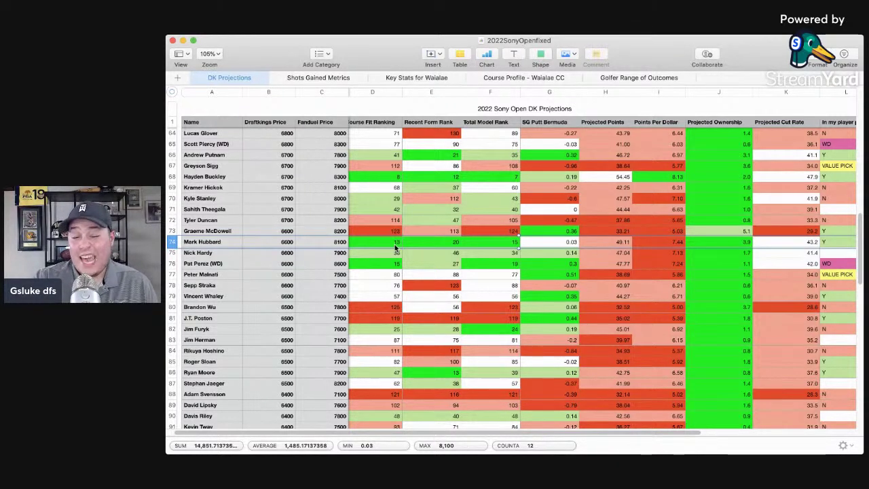
pyautogui.click(540, 243)
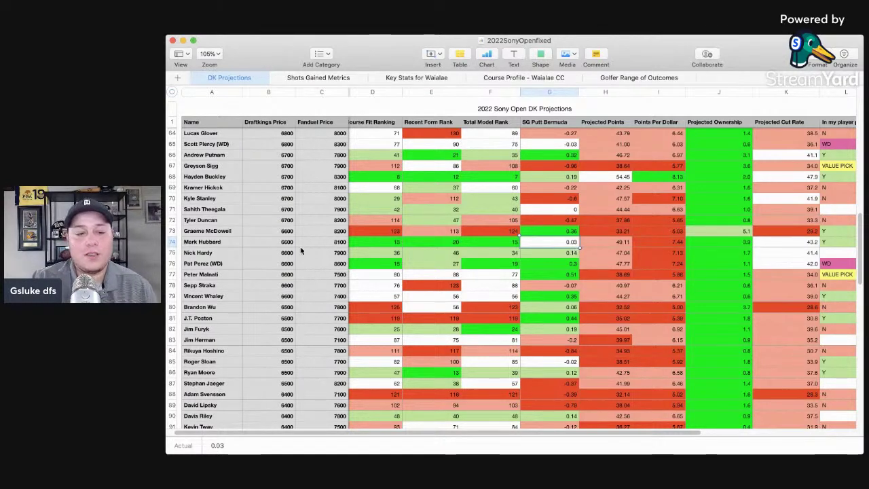
pyautogui.click(172, 243)
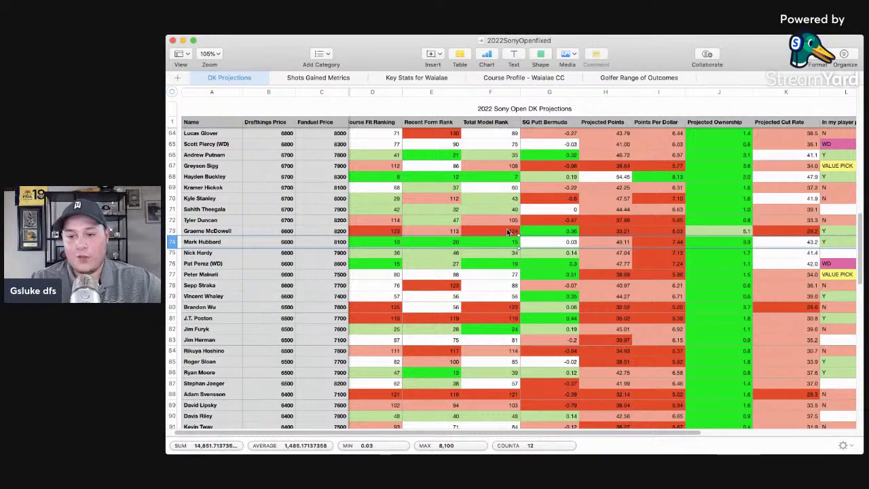
# - Find Chesson Hadley among the $6,100 golfers and highlight his projections row
pyautogui.scroll(-10, 495, 275)
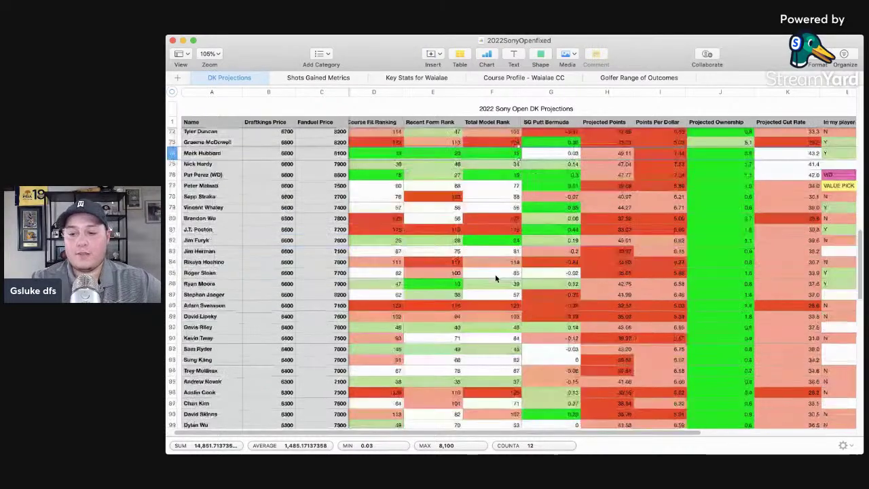
pyautogui.scroll(-4, 495, 278)
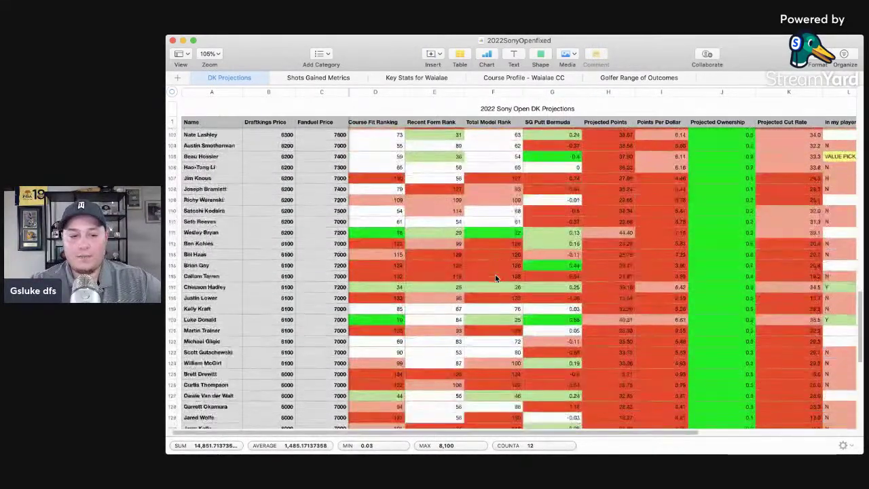
pyautogui.scroll(-2, 246, 288)
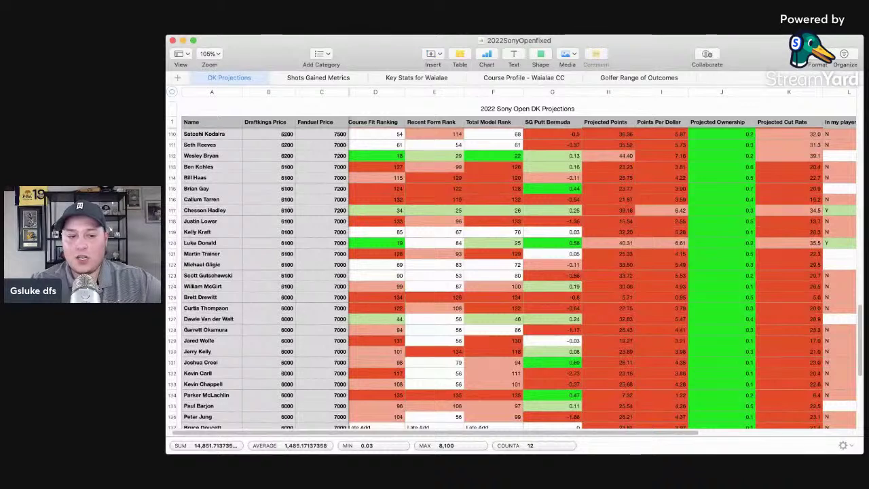
pyautogui.click(172, 212)
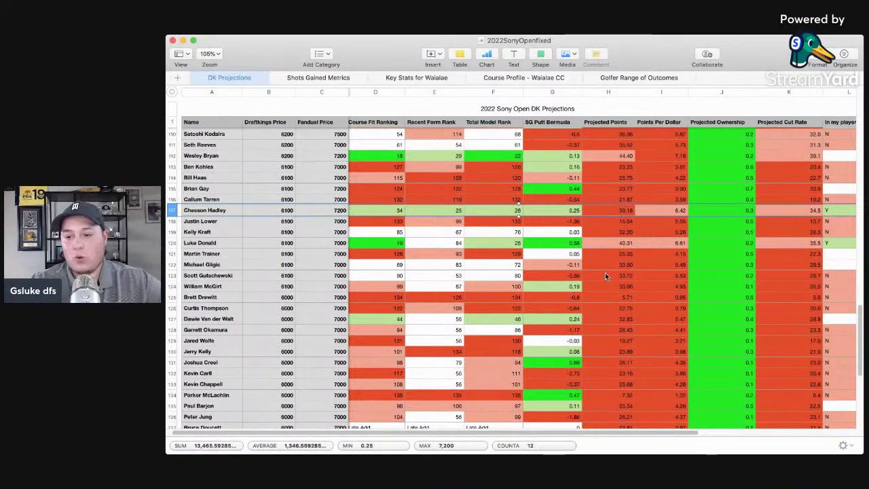
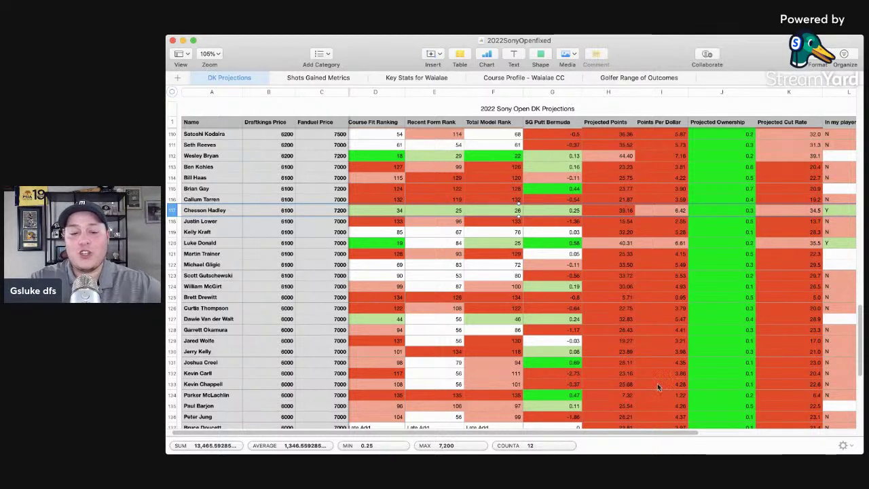
pyautogui.press('super+Tab')
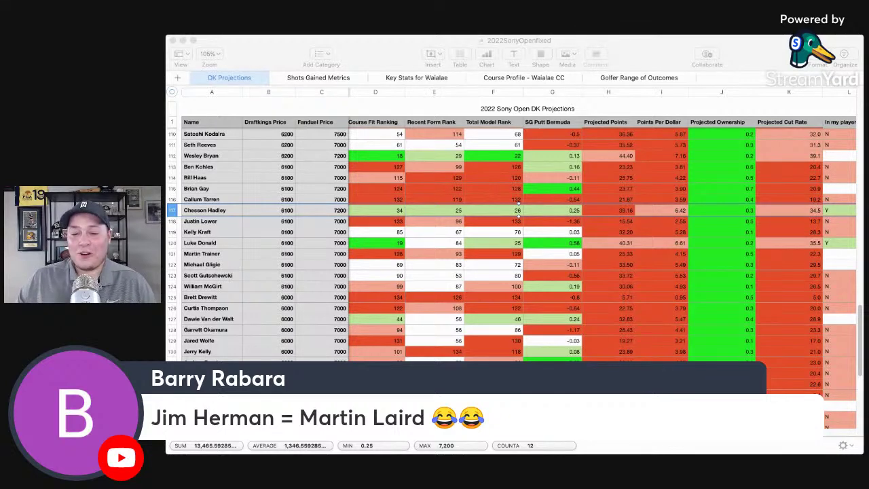
pyautogui.press('super+Tab')
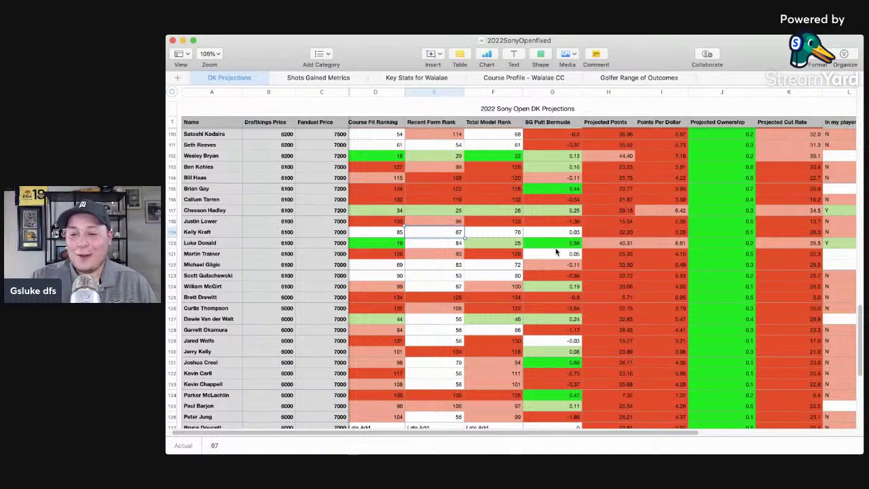
# - Highlight the projections rows of Chesson Hadley and Luke Donald in turn, ending on Donald's row
pyautogui.click(638, 243)
pyautogui.click(172, 209)
pyautogui.click(172, 243)
pyautogui.click(226, 243)
pyautogui.scroll(-3, 500, 265)
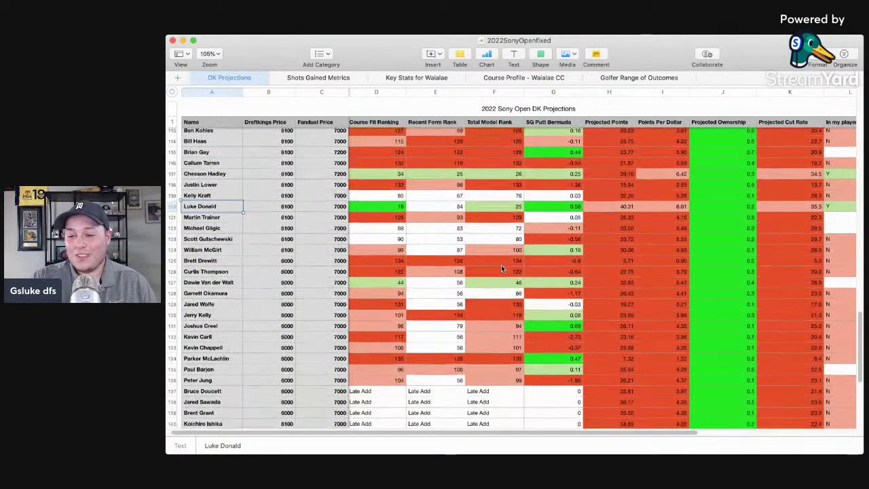
pyautogui.click(172, 206)
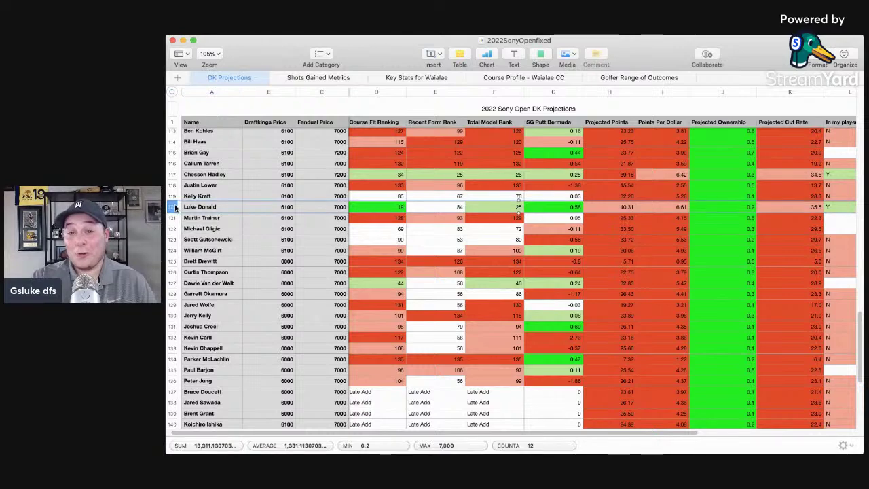
# - Examine Luke Donald's Course Fit Ranking and Recent Form Rank
pyautogui.click(394, 207)
pyautogui.click(437, 213)
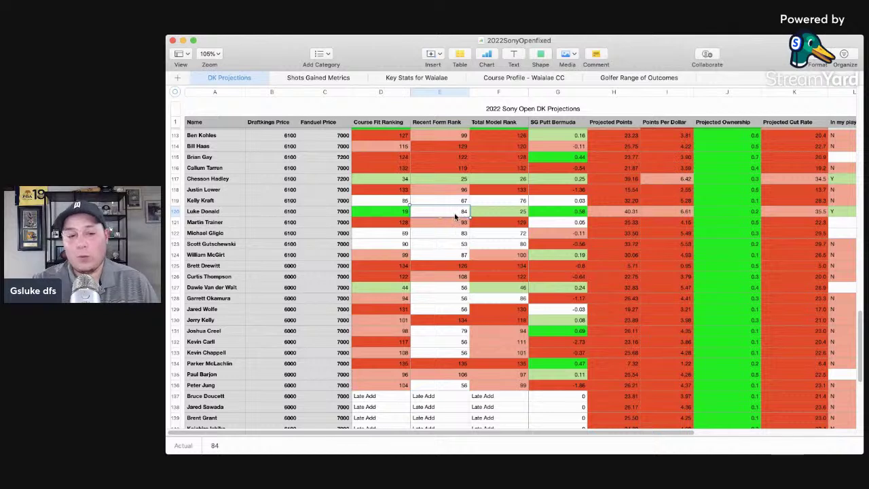
pyautogui.click(393, 214)
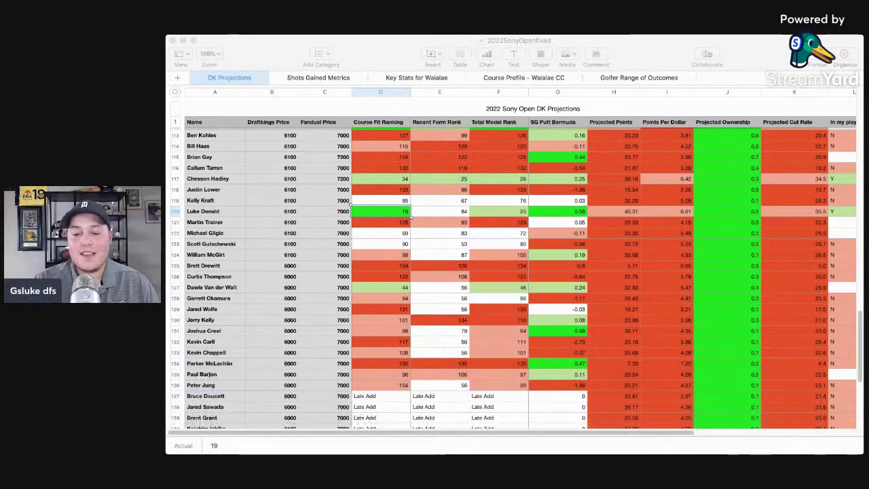
# - Check Dawie Van der Walt's player-pool cell among the $6,000 golfers and highlight his projections row
pyautogui.click(701, 191)
pyautogui.scroll(-4, 764, 277)
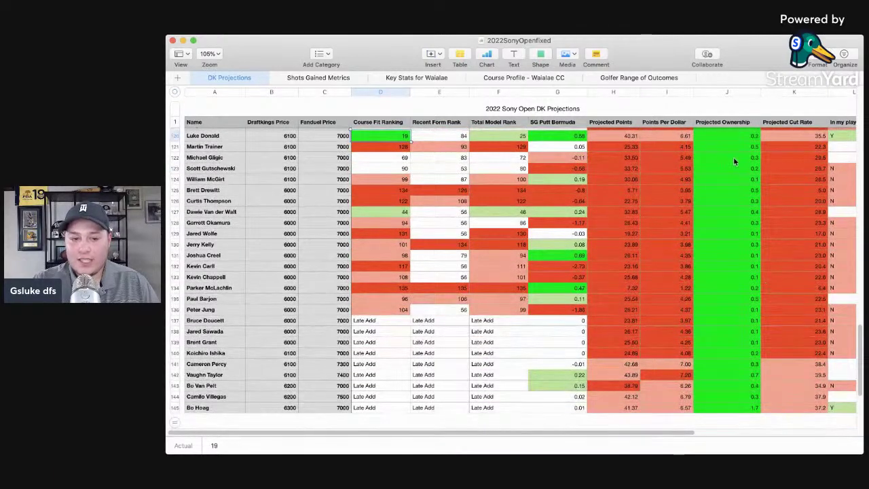
pyautogui.click(834, 211)
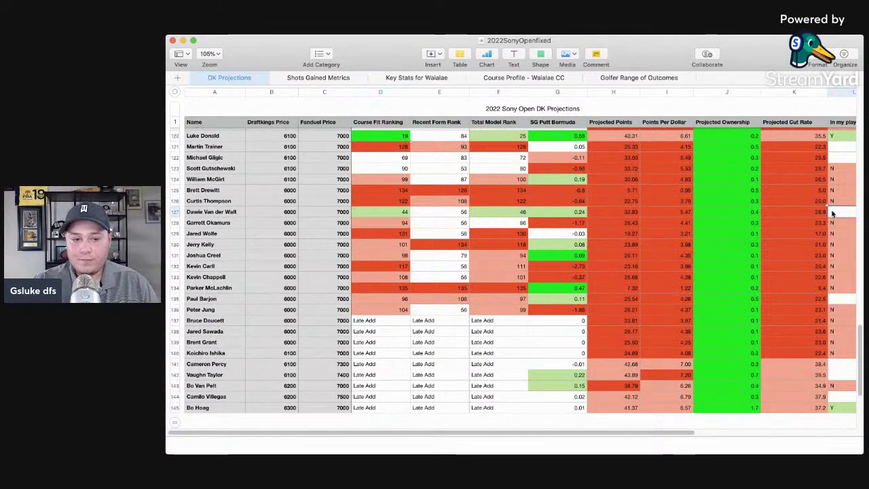
pyautogui.click(173, 211)
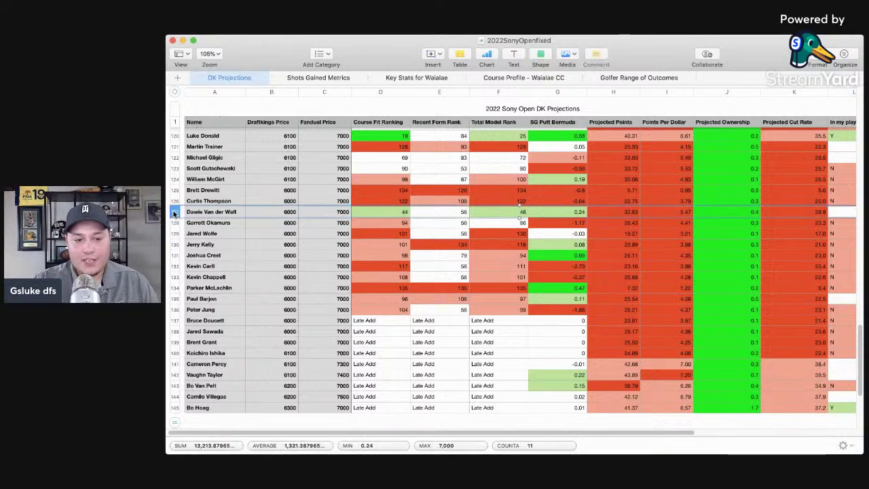
# - Examine Paul Barjon's Recent Form Rank, highlight his projections row, and check his Draftkings Price
pyautogui.click(467, 296)
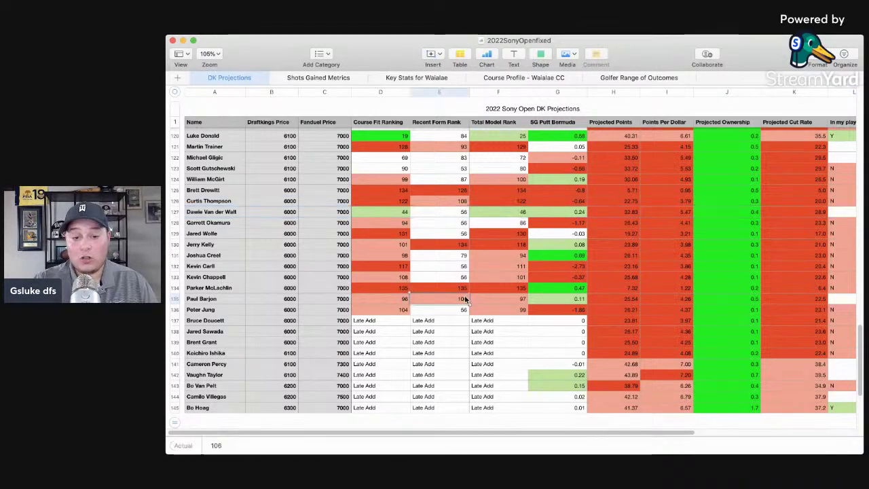
pyautogui.click(174, 299)
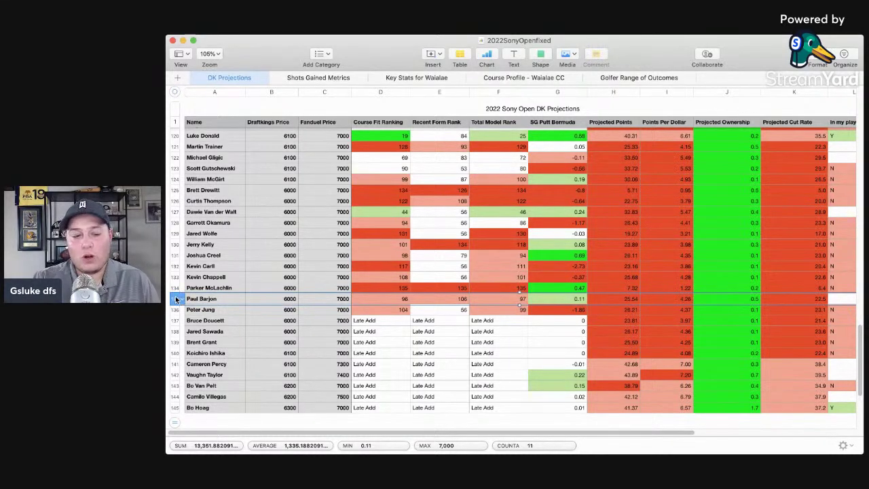
pyautogui.click(308, 302)
pyautogui.click(291, 302)
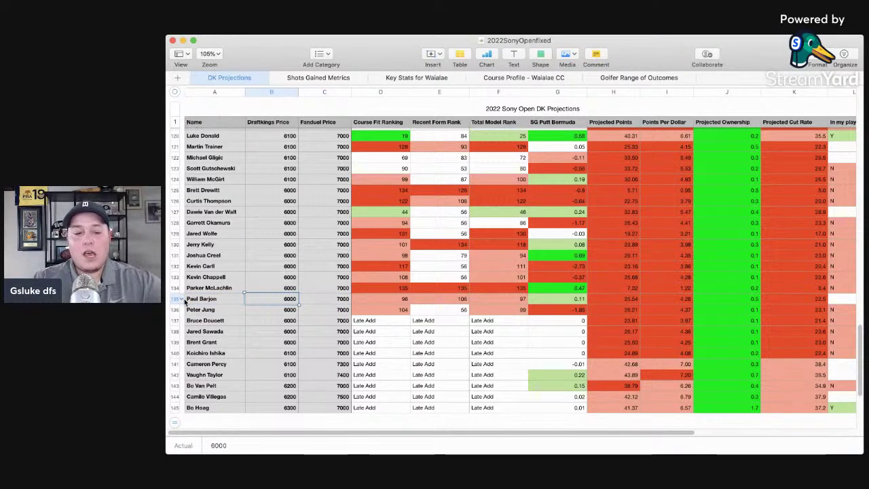
# - Look over the lowest-priced golfers and late adds, and highlight Cameron Percy's projections row
pyautogui.scroll(2, 264, 255)
pyautogui.scroll(3, 264, 252)
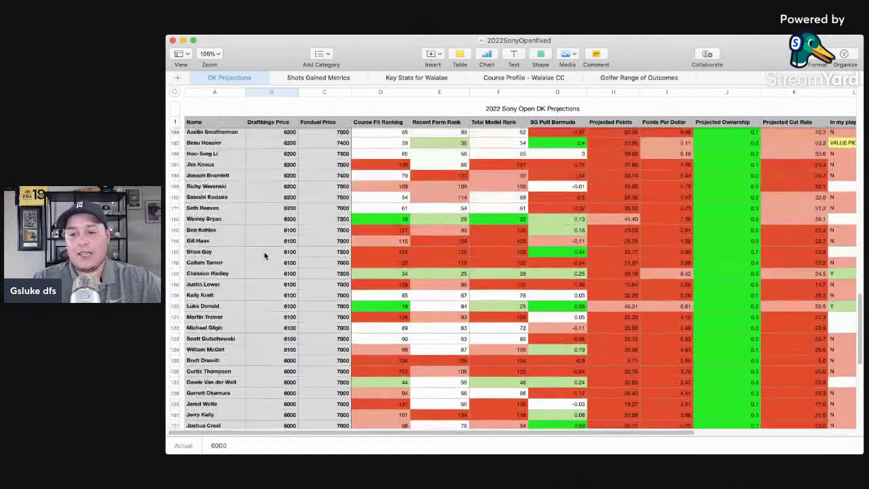
pyautogui.scroll(-8, 264, 252)
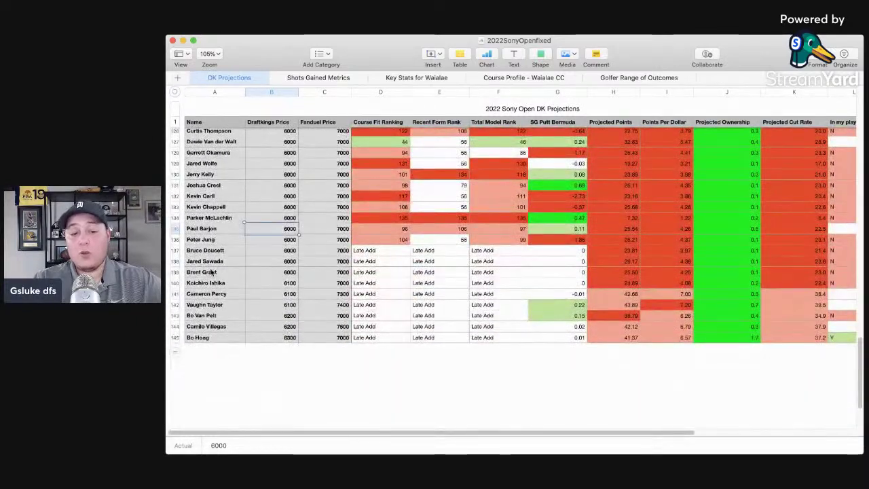
pyautogui.click(214, 265)
pyautogui.click(176, 294)
pyautogui.click(214, 297)
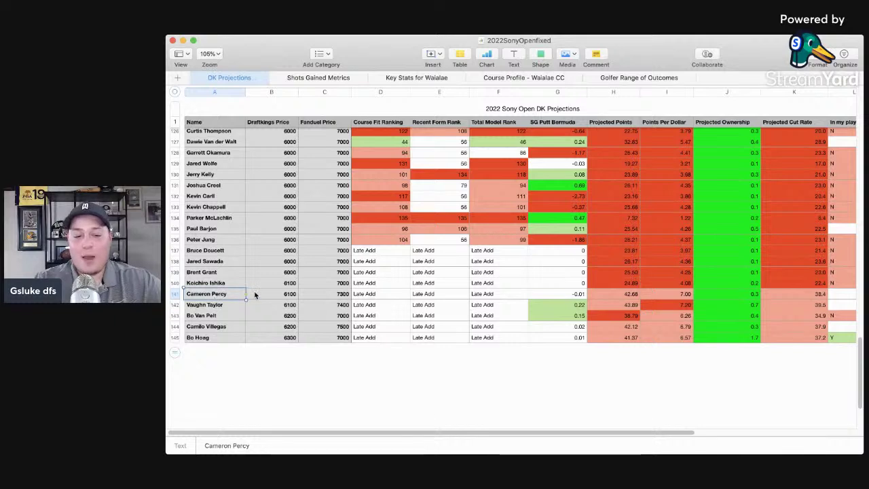
pyautogui.click(173, 294)
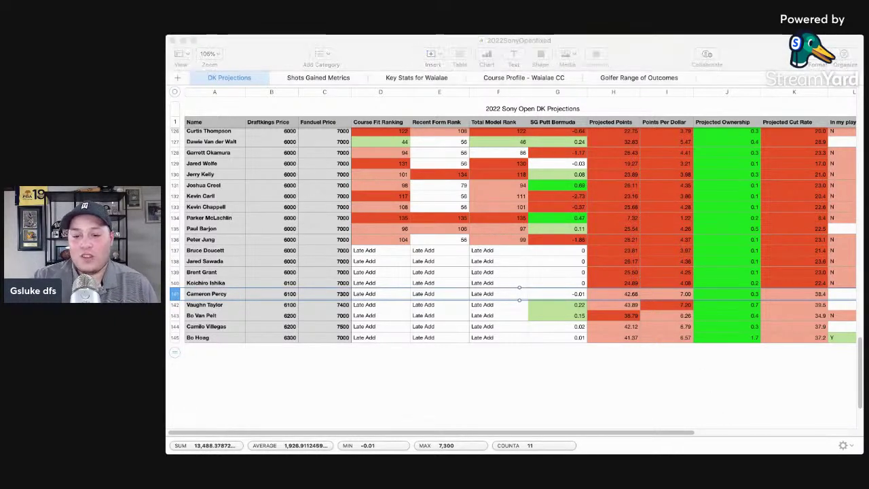
# - Check Vaughn Taylor's Draftkings Price among the late adds and highlight Bo Hoag's projections row
pyautogui.click(201, 252)
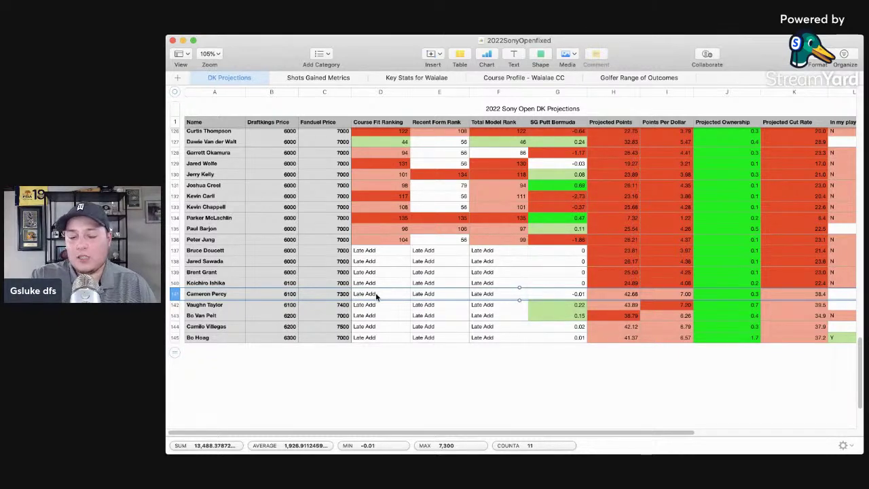
pyautogui.click(271, 304)
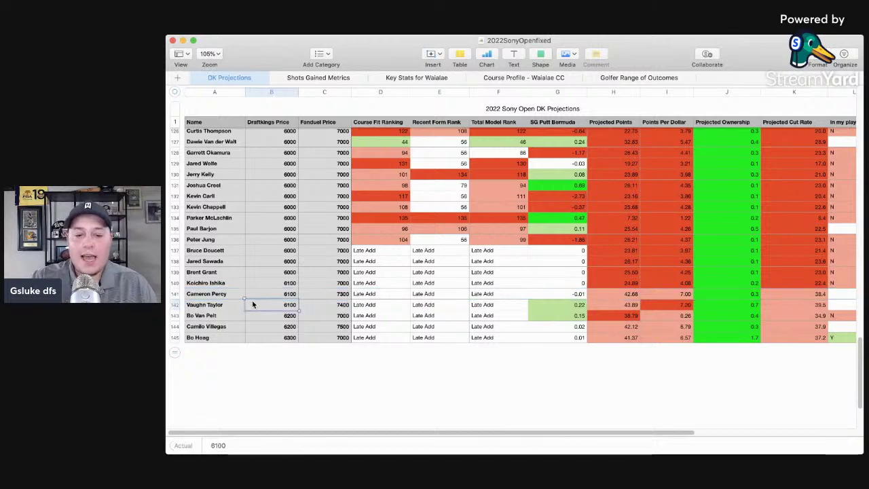
pyautogui.scroll(5, 522, 245)
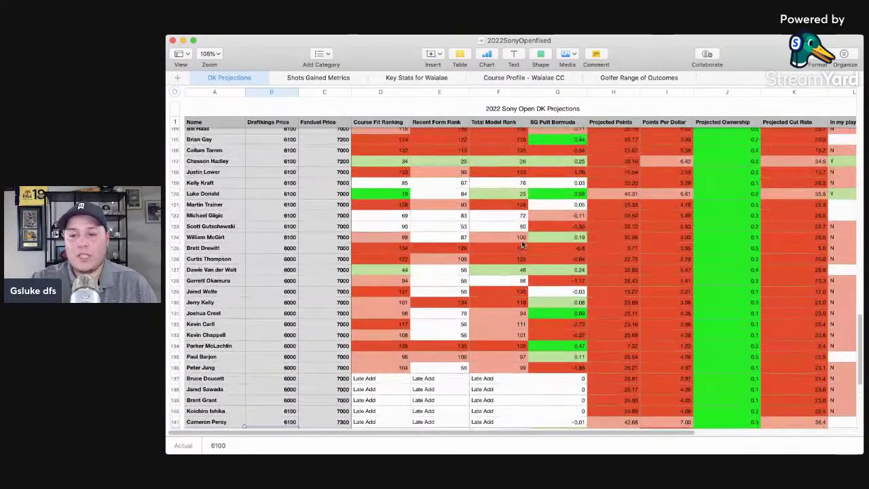
pyautogui.click(191, 376)
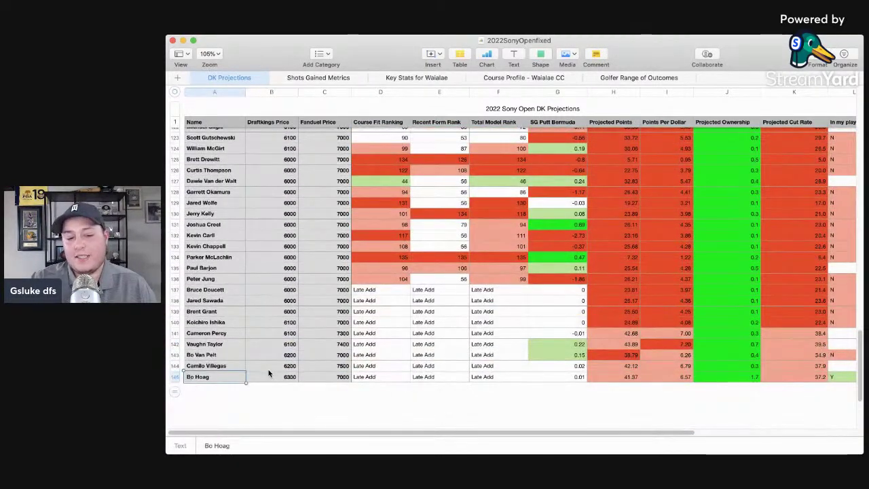
pyautogui.click(176, 379)
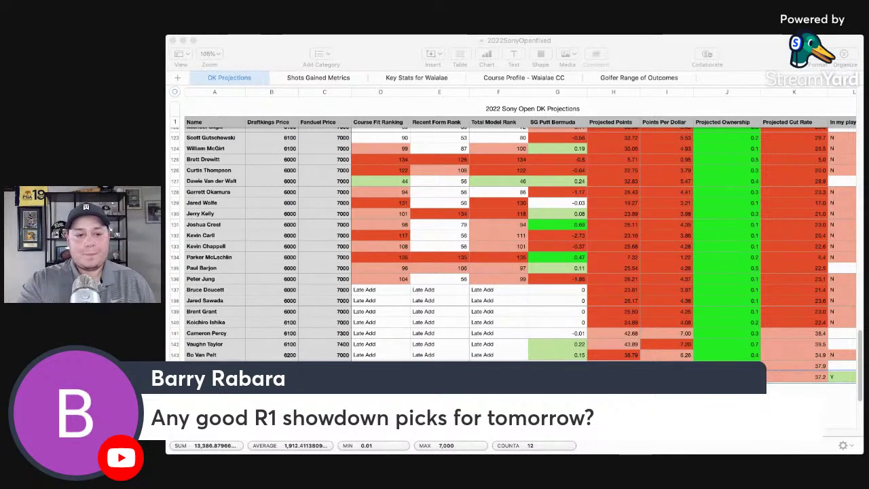
# - Return to the highest-priced golfers and check Corey Conners' entry as a round-one showdown pick
pyautogui.click(415, 203)
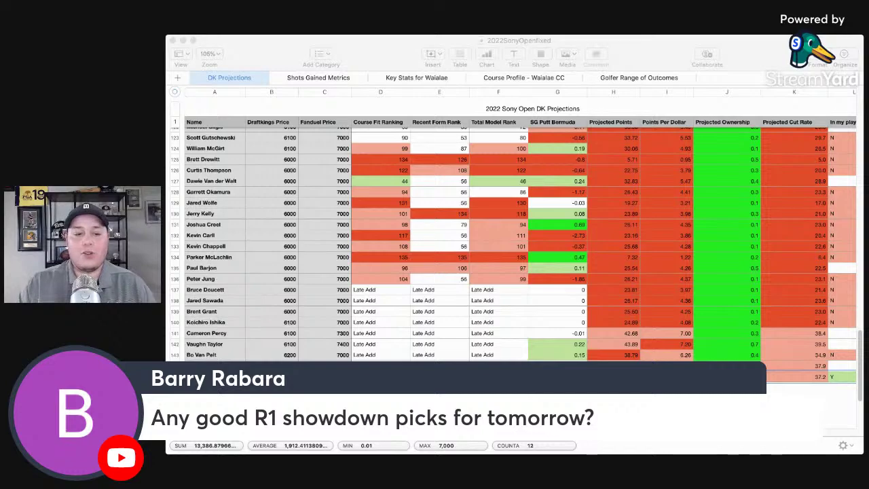
pyautogui.click(345, 216)
pyautogui.scroll(10, 345, 216)
pyautogui.scroll(8, 344, 216)
pyautogui.scroll(8, 344, 216)
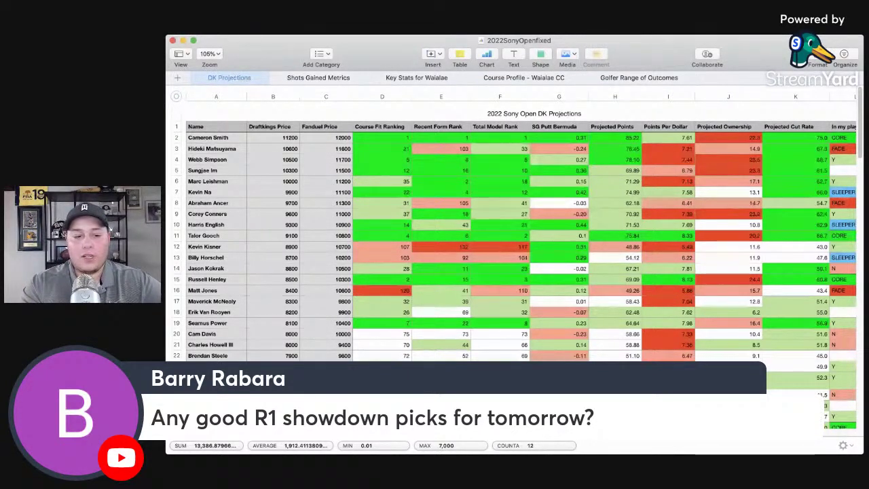
pyautogui.click(177, 214)
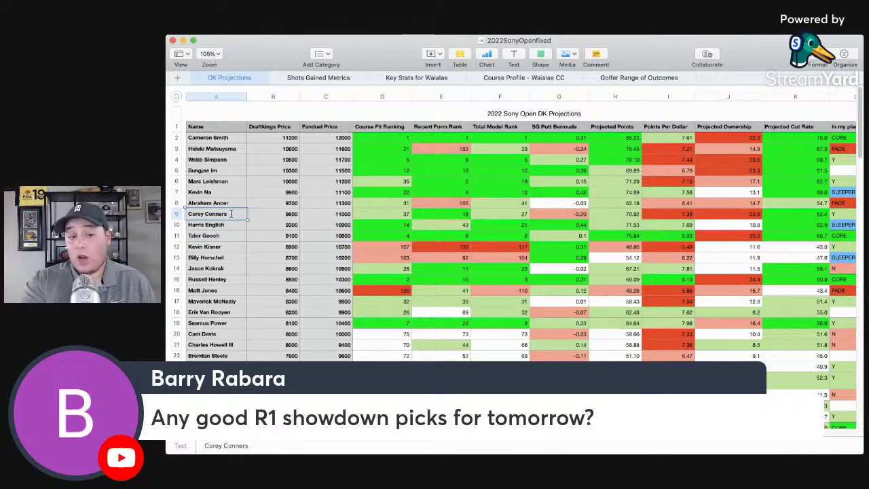
# - Highlight Maverick McNealy's projections row among the $8,000 golfers
pyautogui.scroll(-3, 241, 251)
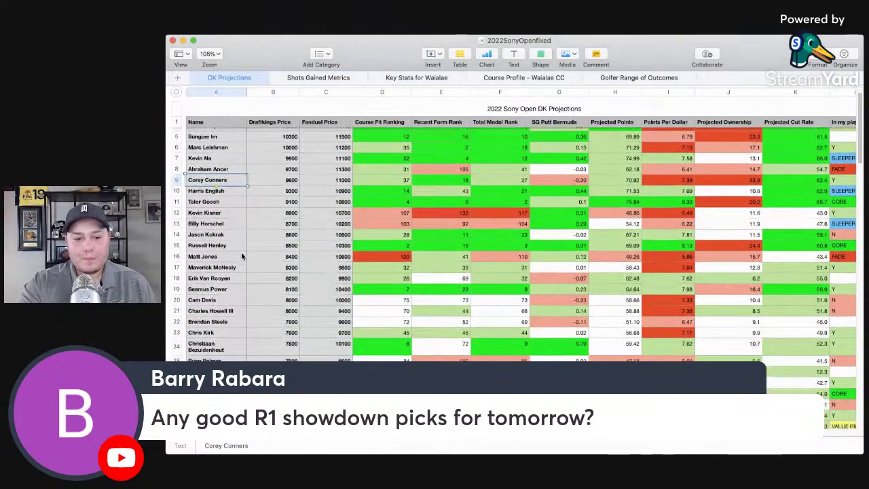
pyautogui.scroll(-1, 241, 255)
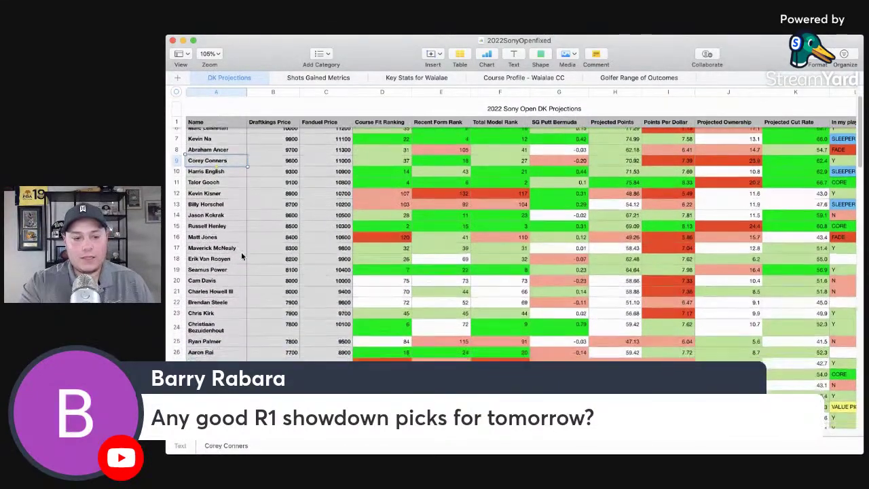
pyautogui.click(176, 247)
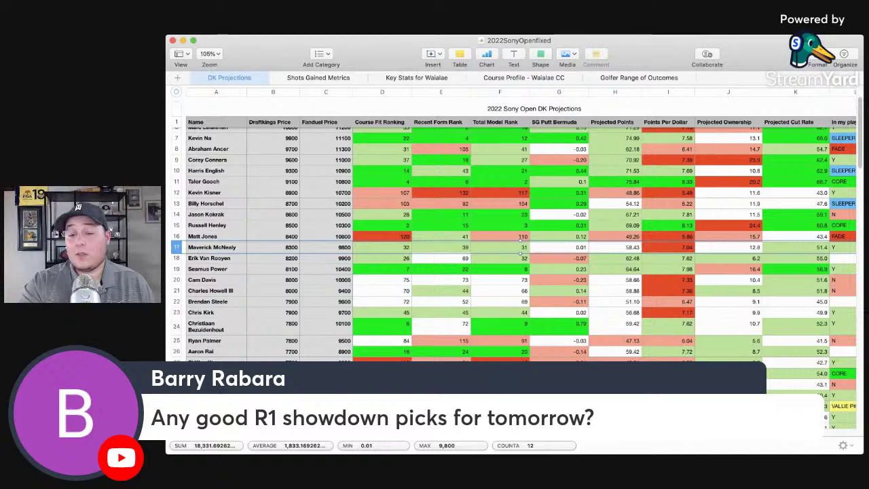
pyautogui.press('super+Tab')
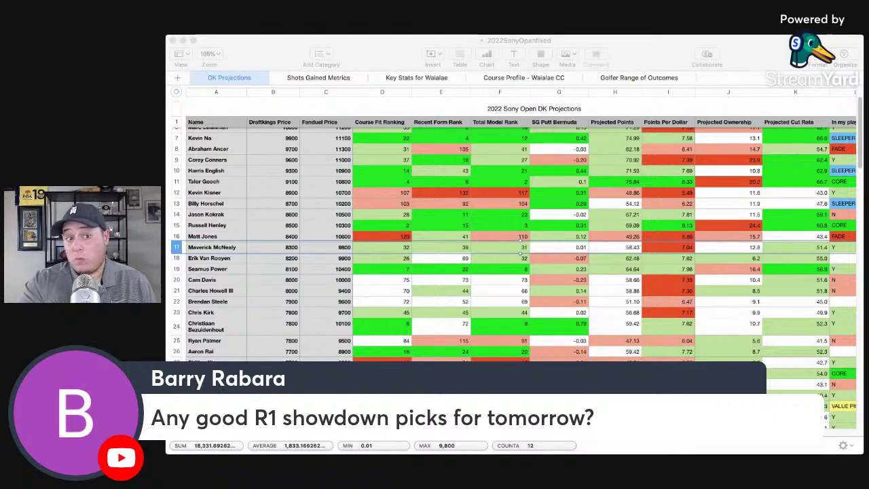
pyautogui.press('super+Tab')
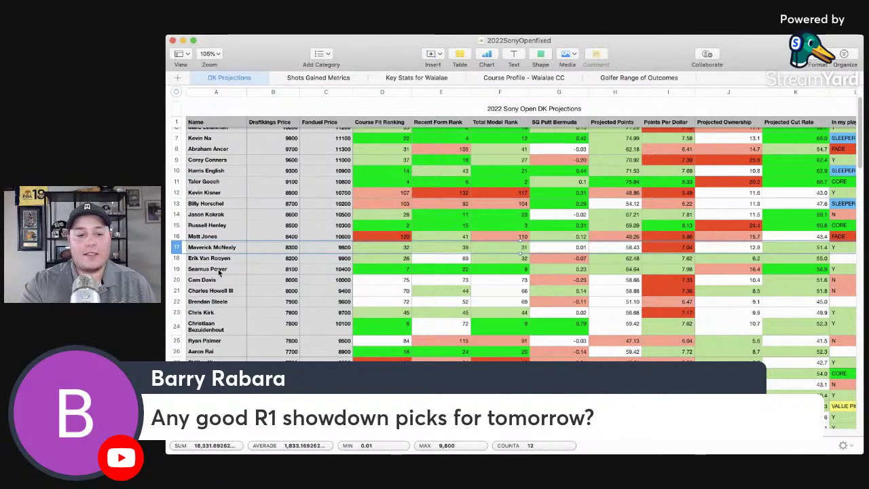
# - Highlight Seamus Power's projections row to consider him for round-one showdown
pyautogui.scroll(-3, 219, 272)
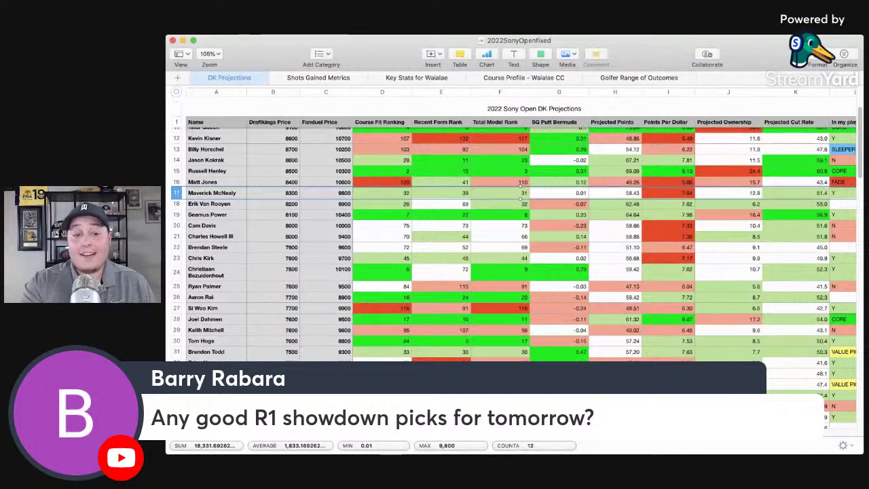
pyautogui.press('super+Tab')
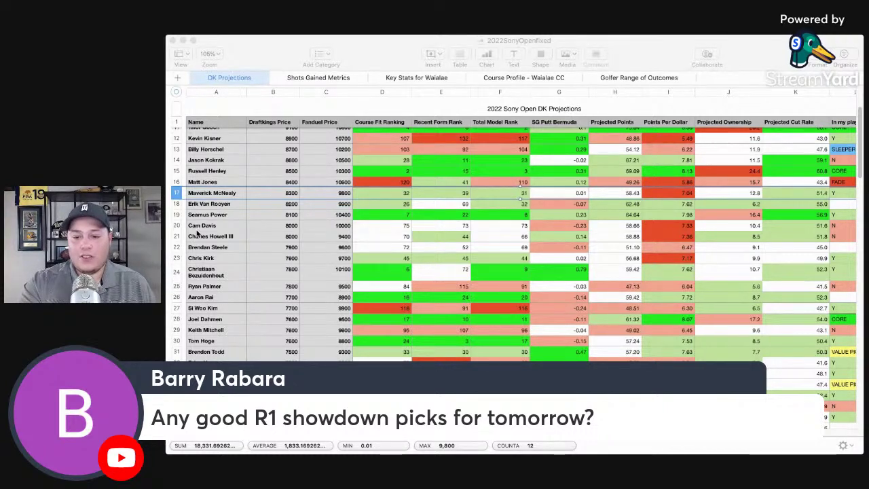
pyautogui.click(314, 214)
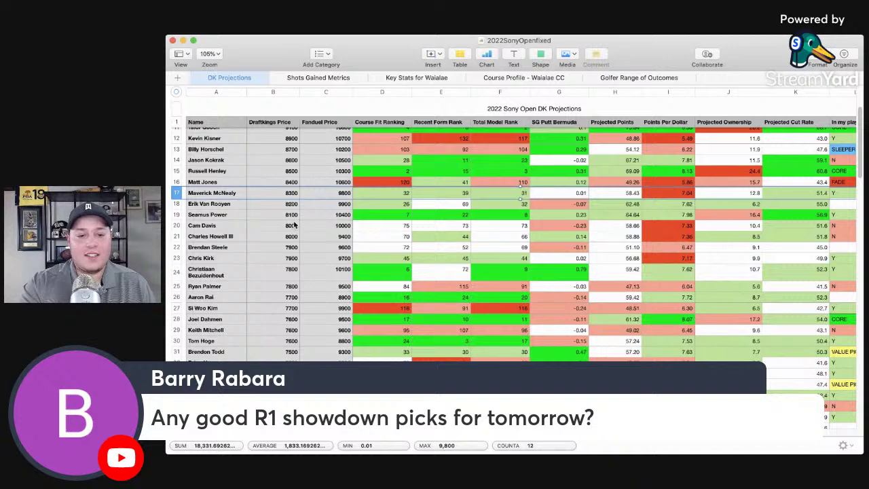
pyautogui.click(180, 215)
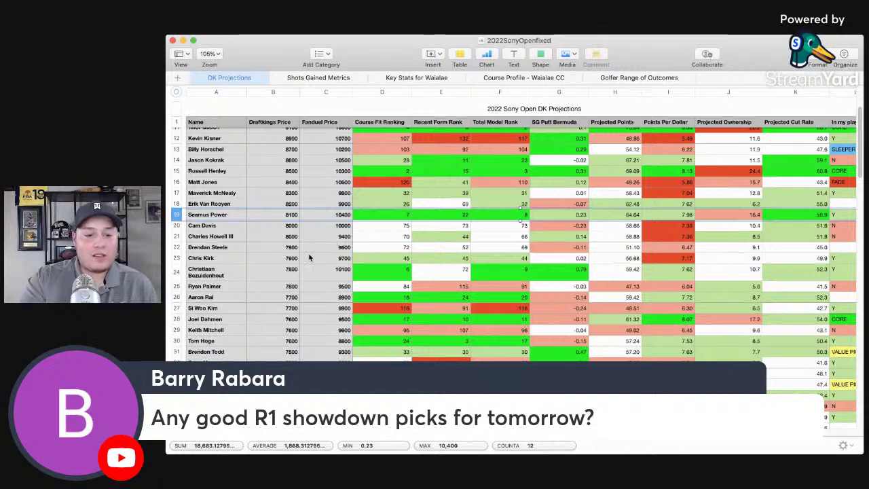
# - Examine the $7,400 golfers, highlighting Denny McCarthy's projections row and then Keegan Bradley's
pyautogui.scroll(-3, 256, 310)
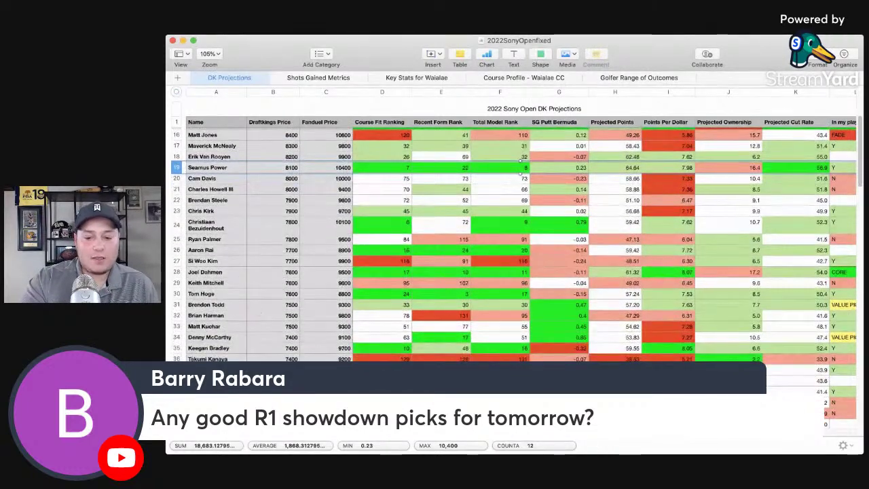
pyautogui.click(740, 454)
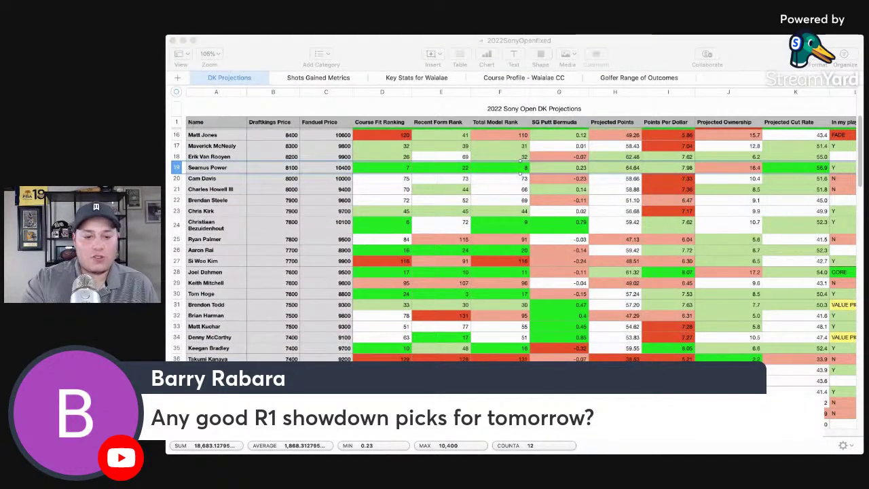
pyautogui.click(195, 272)
pyautogui.scroll(-5, 183, 270)
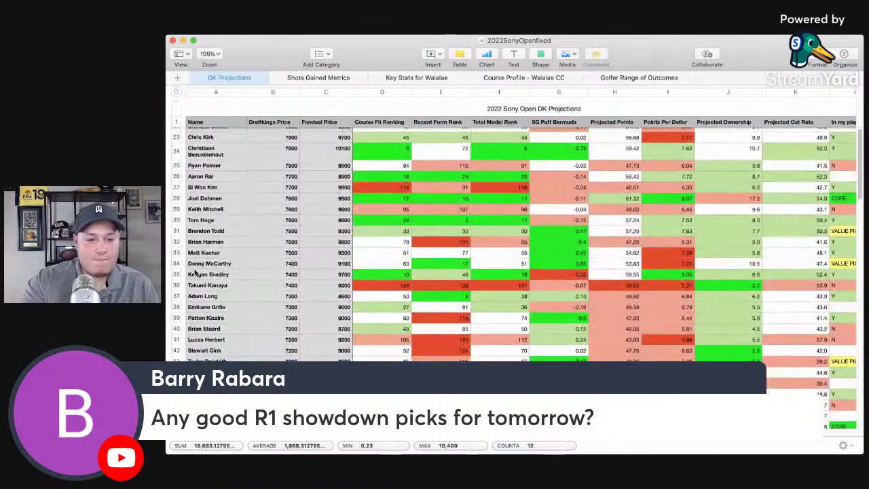
pyautogui.click(175, 263)
pyautogui.scroll(-3, 257, 253)
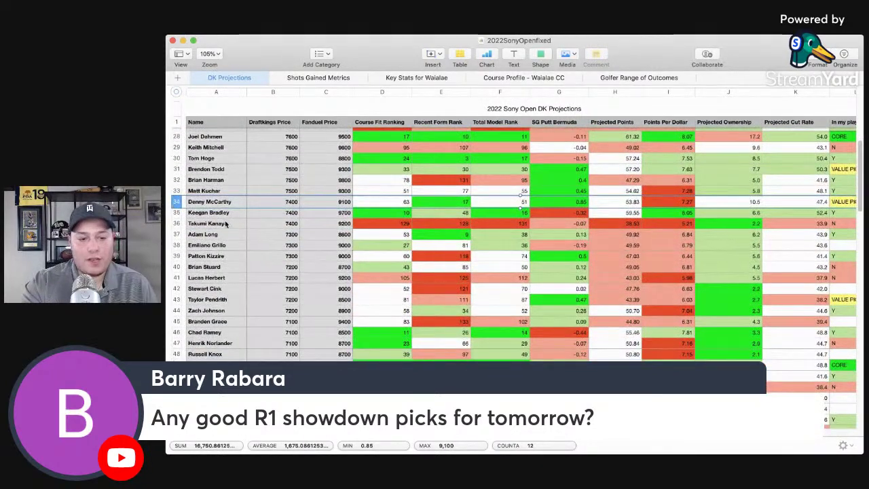
pyautogui.click(177, 212)
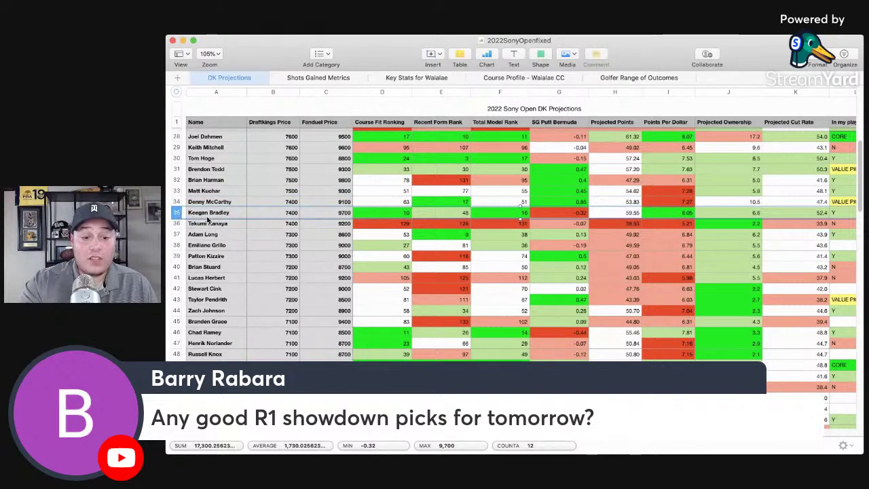
# - Highlight Harry Higgs' projections row and look over the golfers priced from $6,900 down to $6,600
pyautogui.scroll(-5, 209, 219)
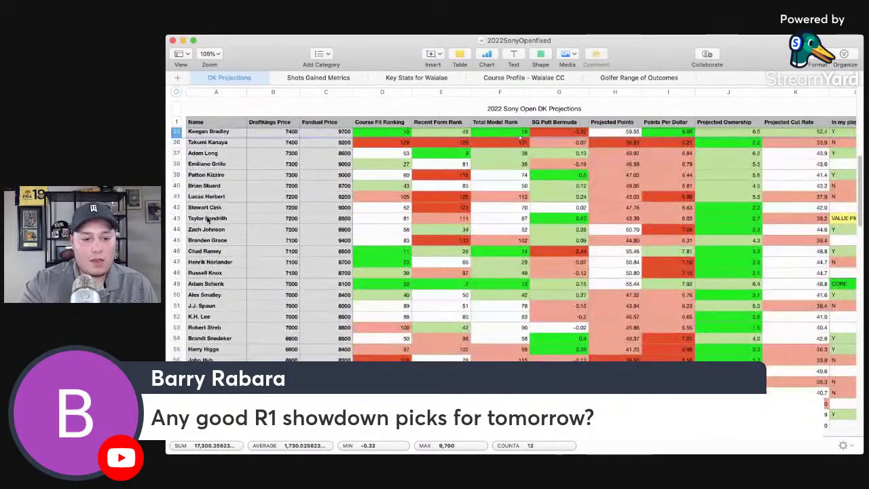
pyautogui.scroll(-4, 208, 219)
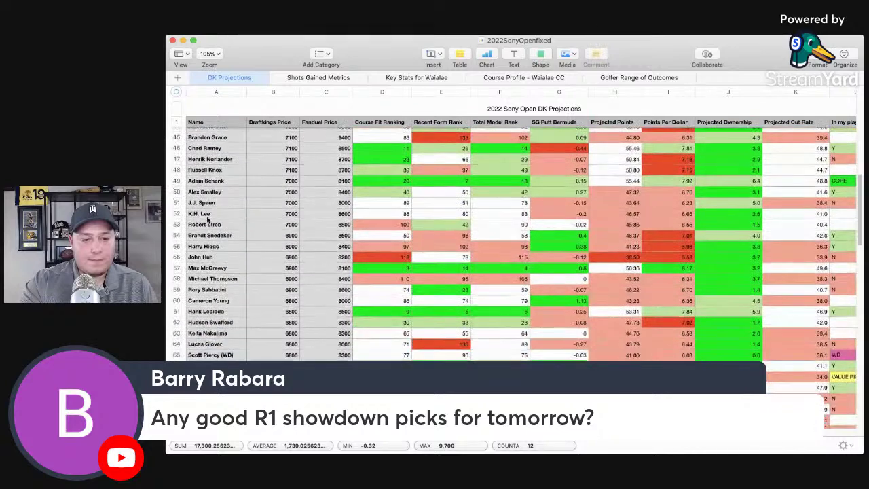
pyautogui.click(177, 234)
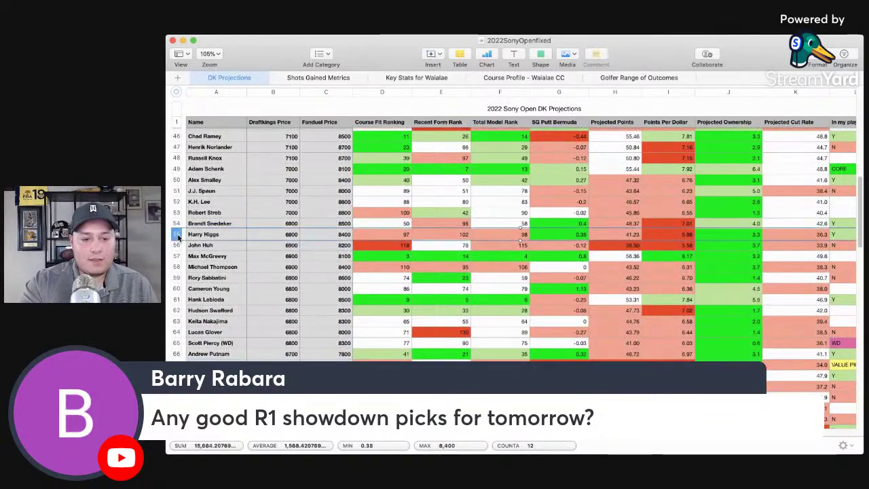
pyautogui.scroll(-2, 209, 252)
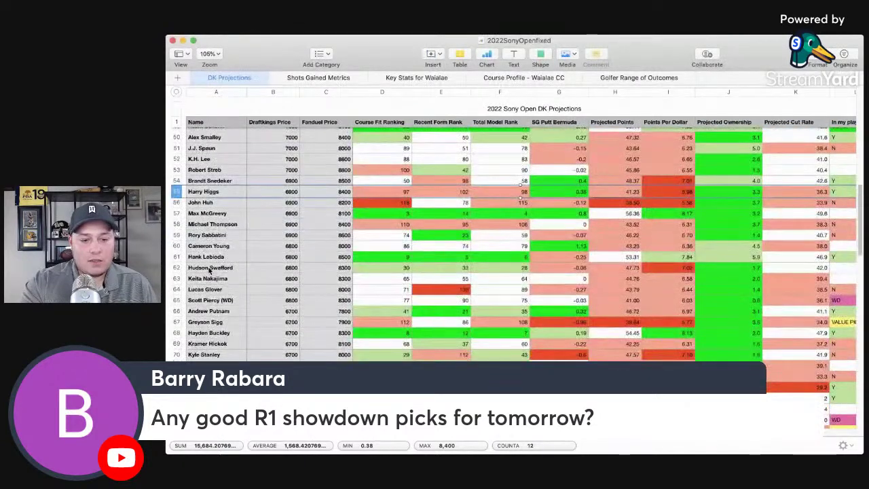
pyautogui.scroll(-3, 210, 270)
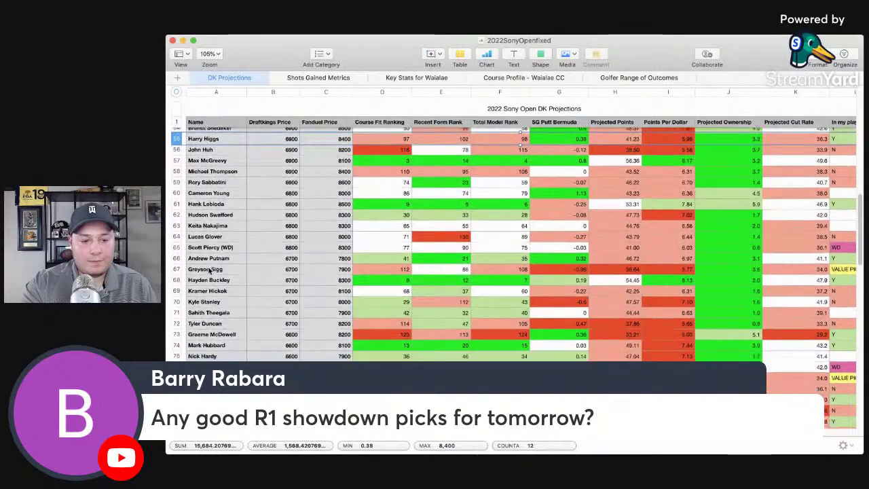
pyautogui.scroll(-2, 209, 270)
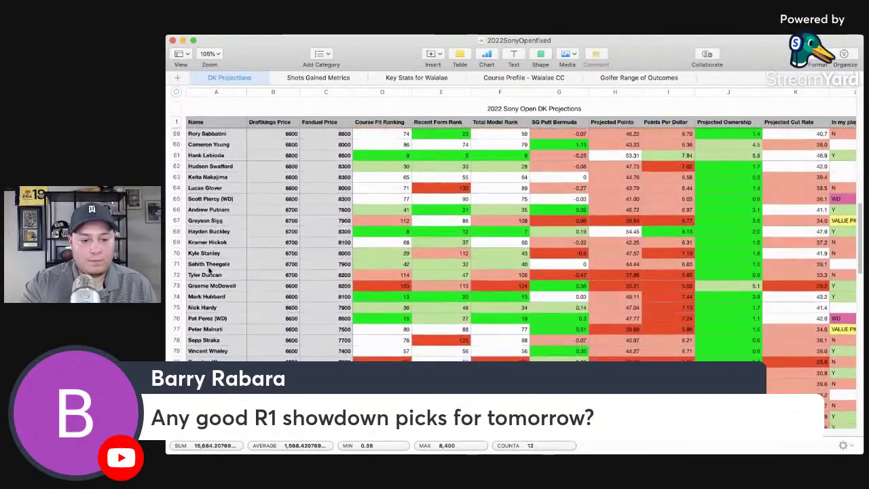
# - Highlight the projections rows of Russell Henley, Webb Simpson and Cameron Smith in turn, checking Henley's Draftkings Price
pyautogui.scroll(20, 209, 270)
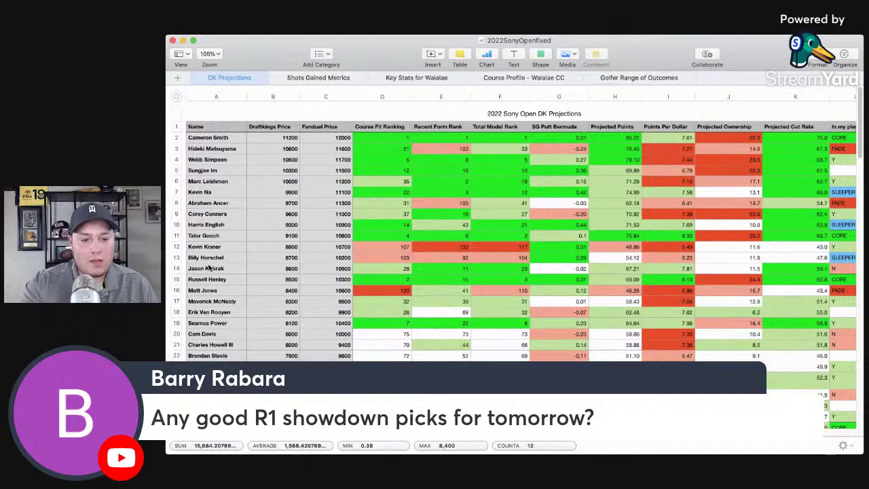
pyautogui.click(178, 279)
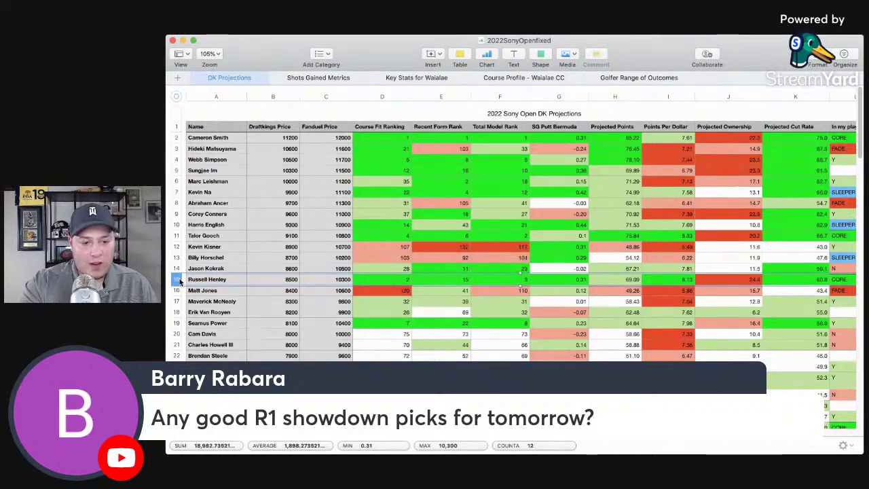
pyautogui.click(285, 281)
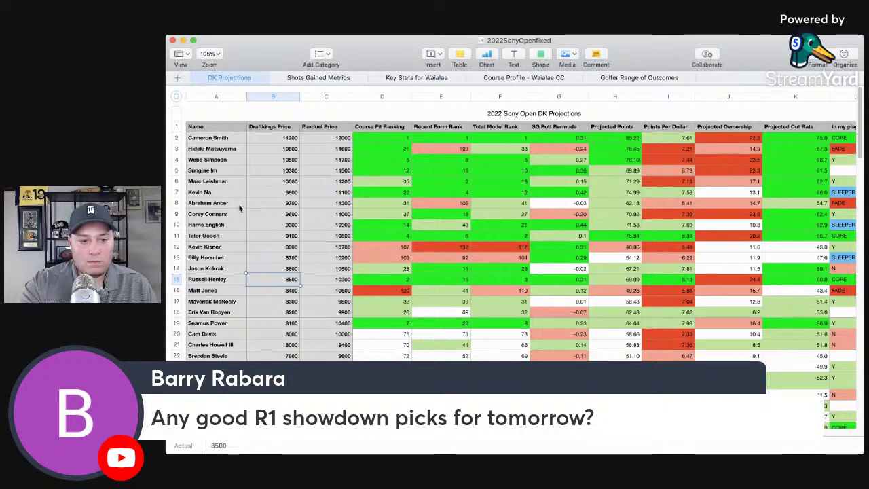
pyautogui.click(176, 159)
pyautogui.click(177, 139)
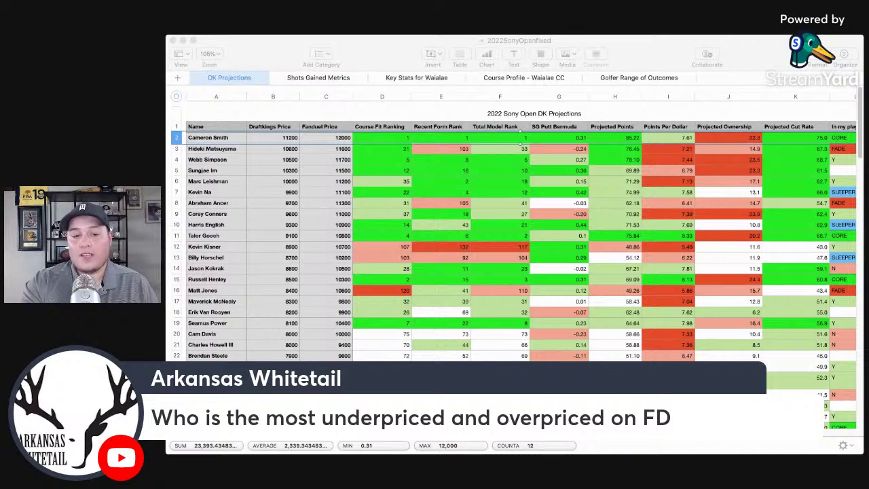
# - Check Abraham Ancer's Fanduel Price, then go down the price list and check Pat Perez's Fanduel Price
pyautogui.click(327, 204)
pyautogui.click(327, 204)
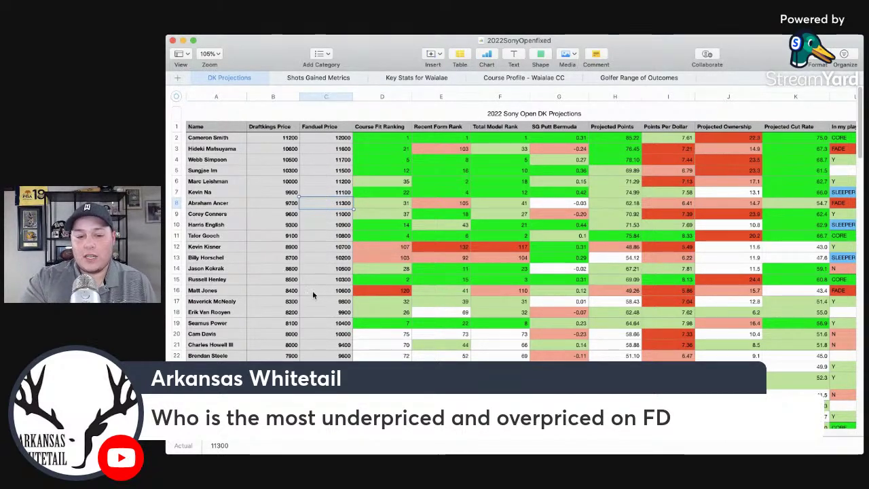
pyautogui.scroll(-3, 313, 299)
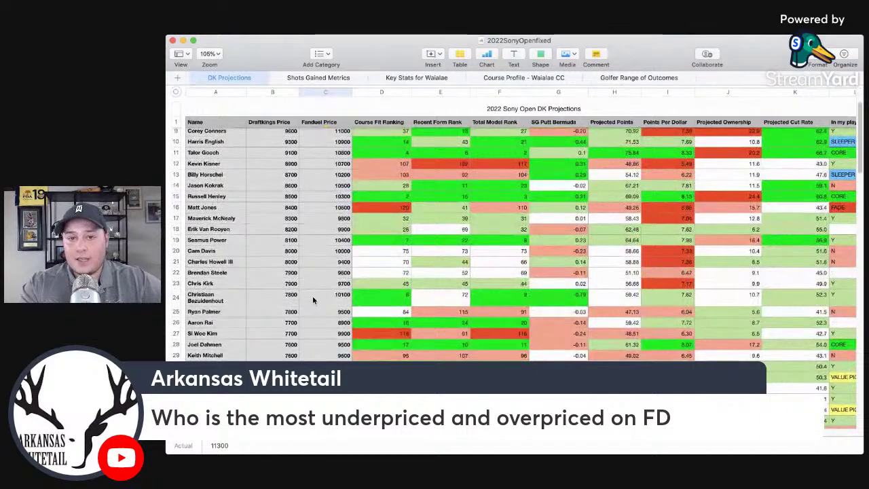
pyautogui.scroll(-10, 312, 300)
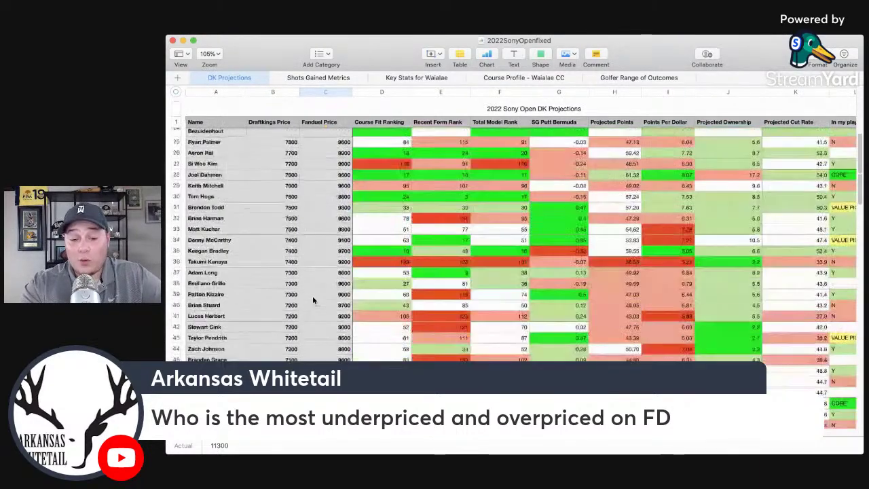
pyautogui.scroll(-5, 312, 299)
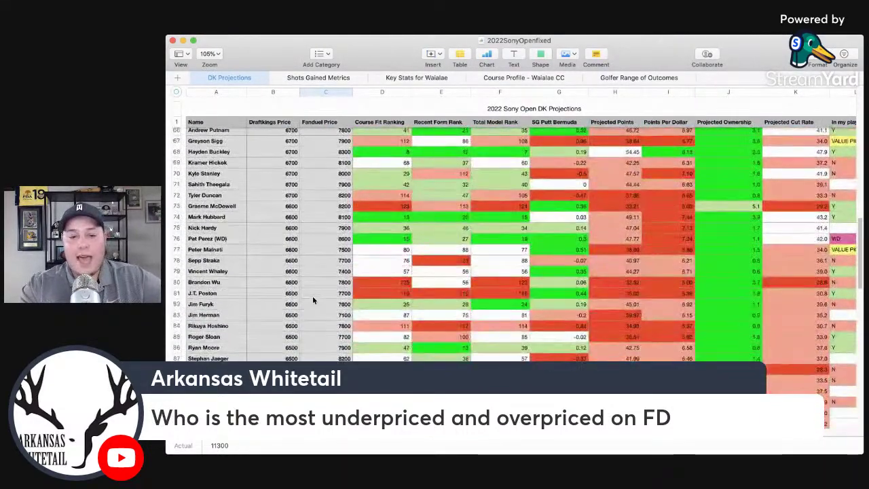
pyautogui.click(327, 238)
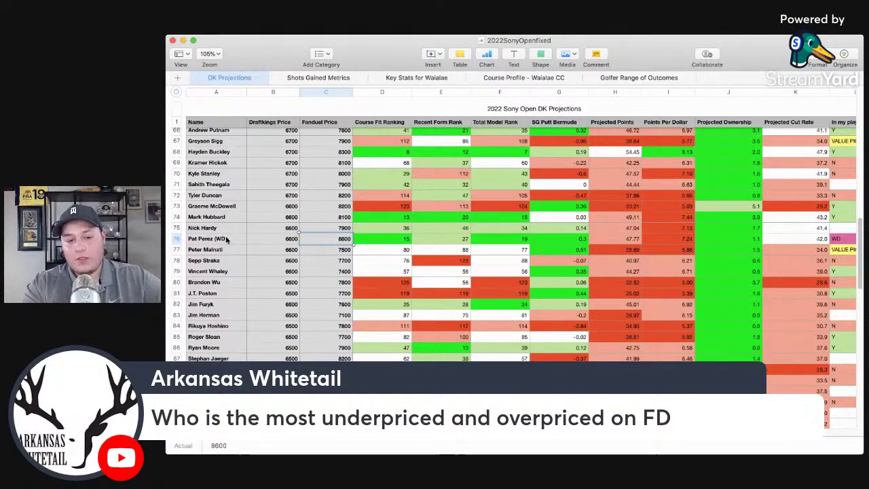
# - Compare Fanduel Prices among the golfers in the lower and middle Draftkings price ranges, checking Brian Harman's Fanduel Price
pyautogui.scroll(1, 342, 249)
pyautogui.scroll(-4, 342, 249)
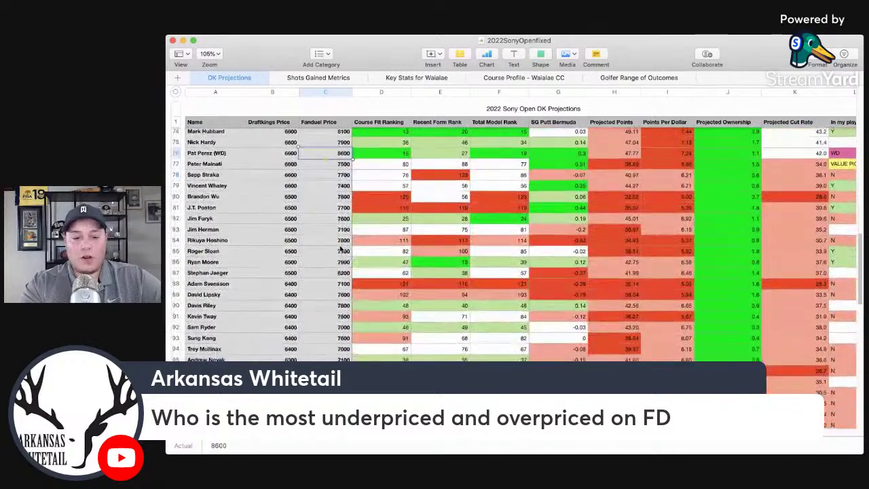
pyautogui.scroll(6, 342, 249)
pyautogui.scroll(7, 342, 249)
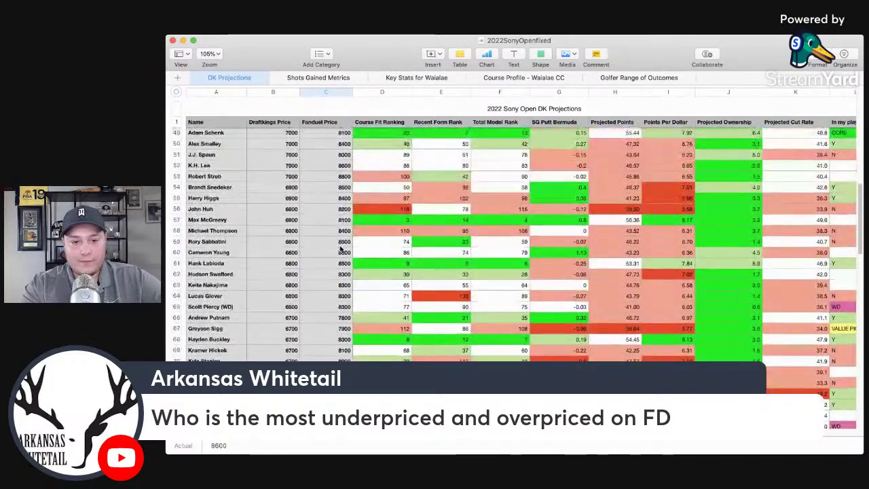
pyautogui.scroll(5, 341, 249)
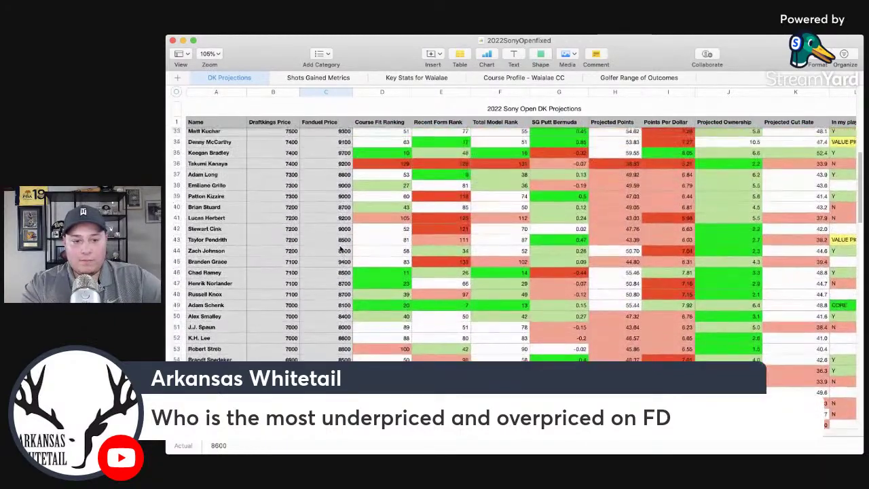
pyautogui.scroll(3, 341, 249)
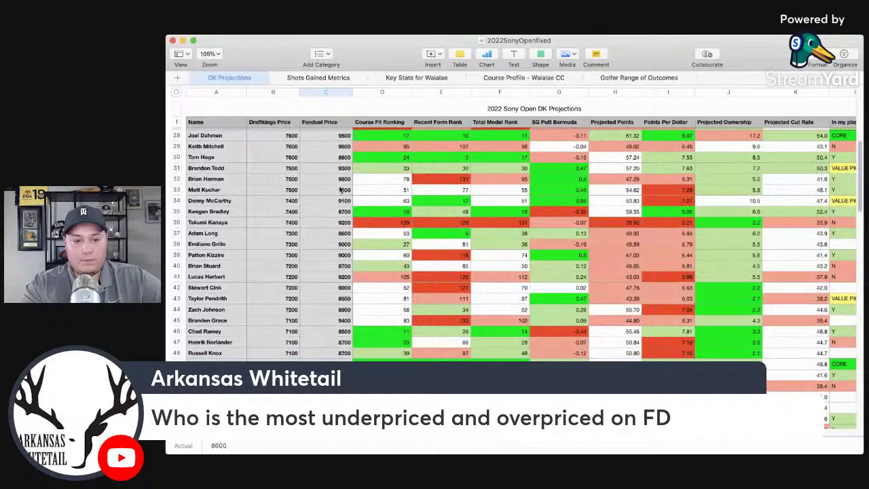
pyautogui.click(339, 182)
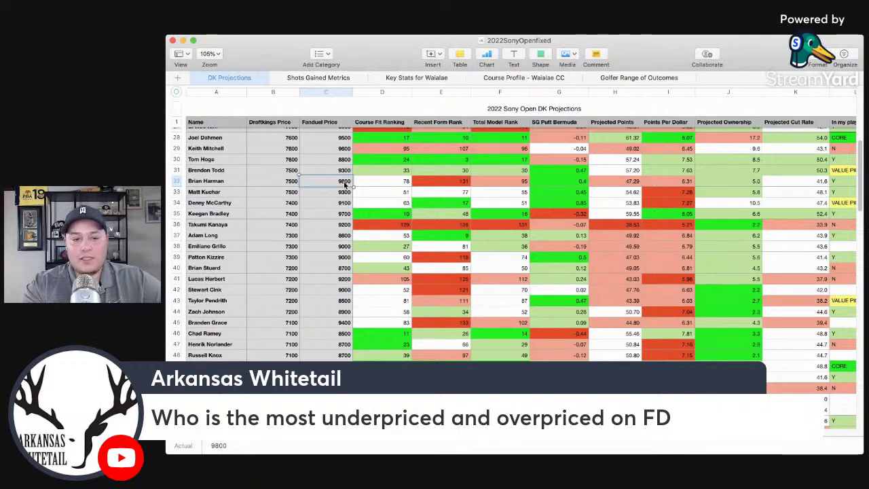
pyautogui.scroll(3, 344, 183)
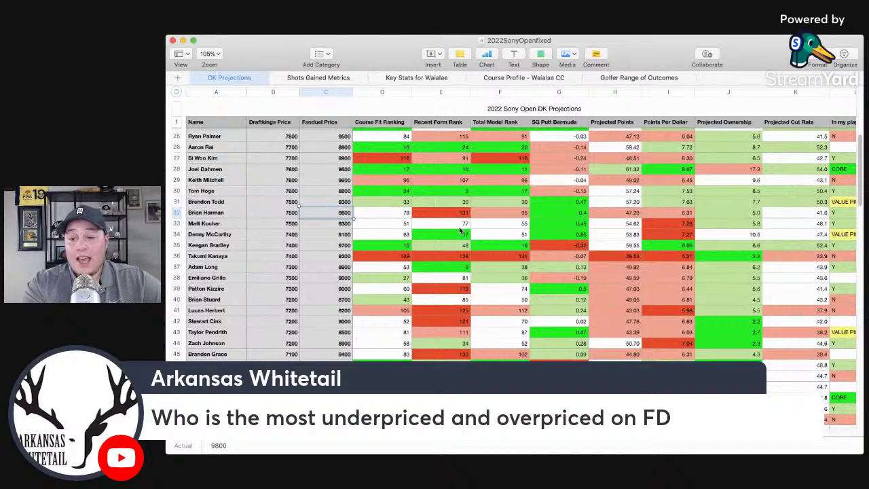